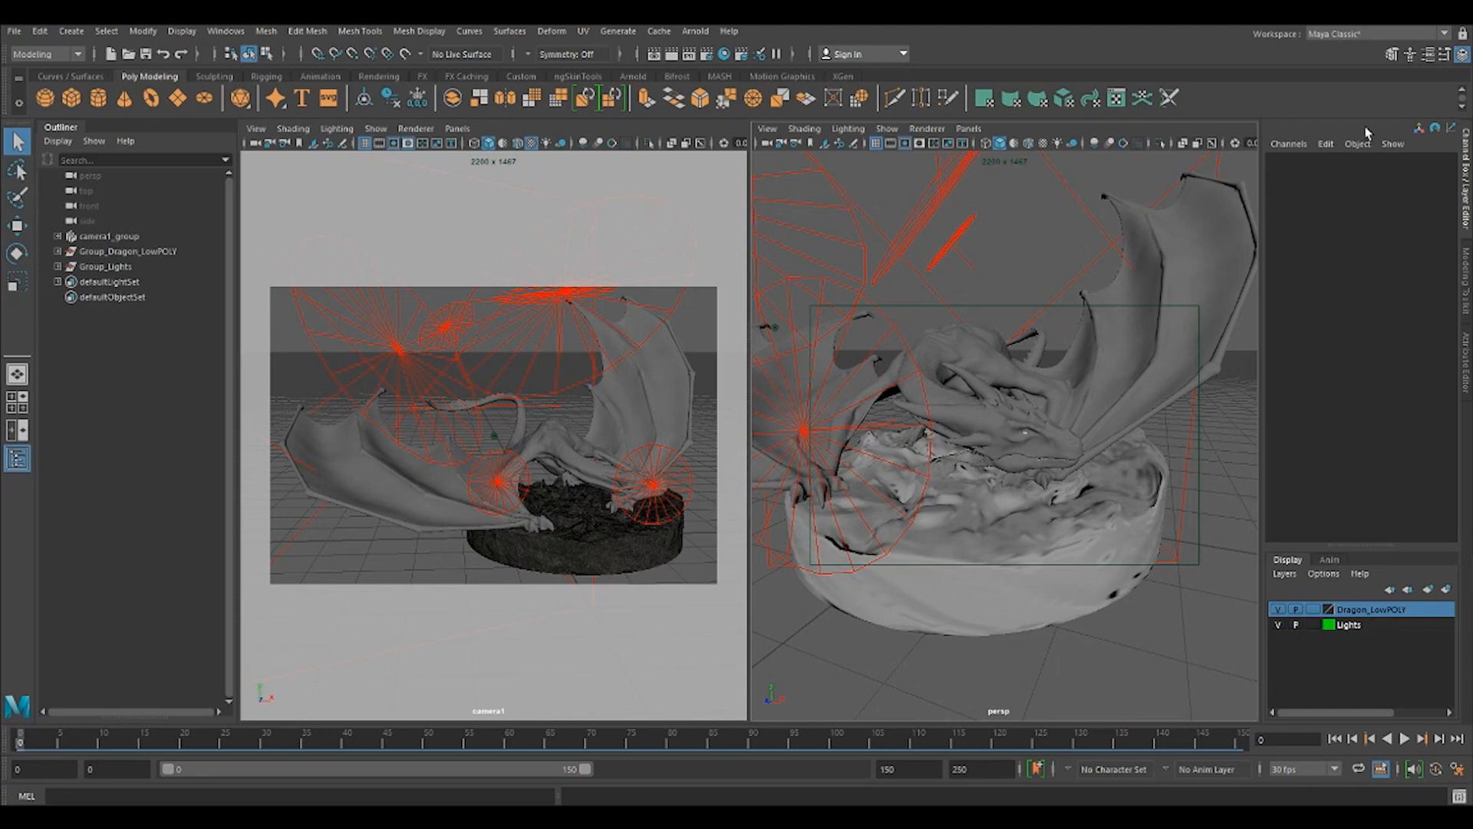
Review the dragon and its area lights in the perspective view, and put away the Arnold render.
key(space)
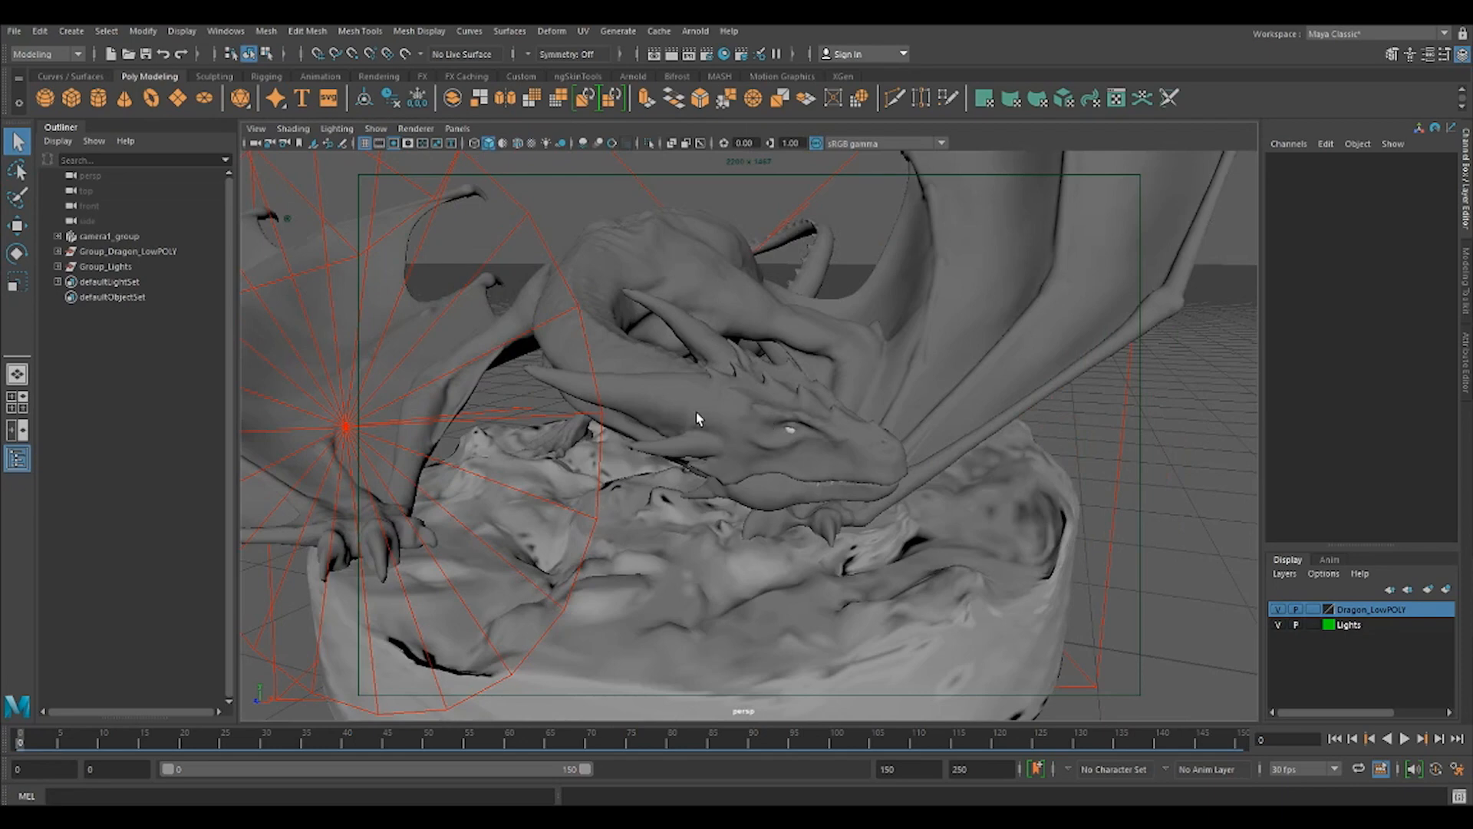
scroll(690, 414, down, 4)
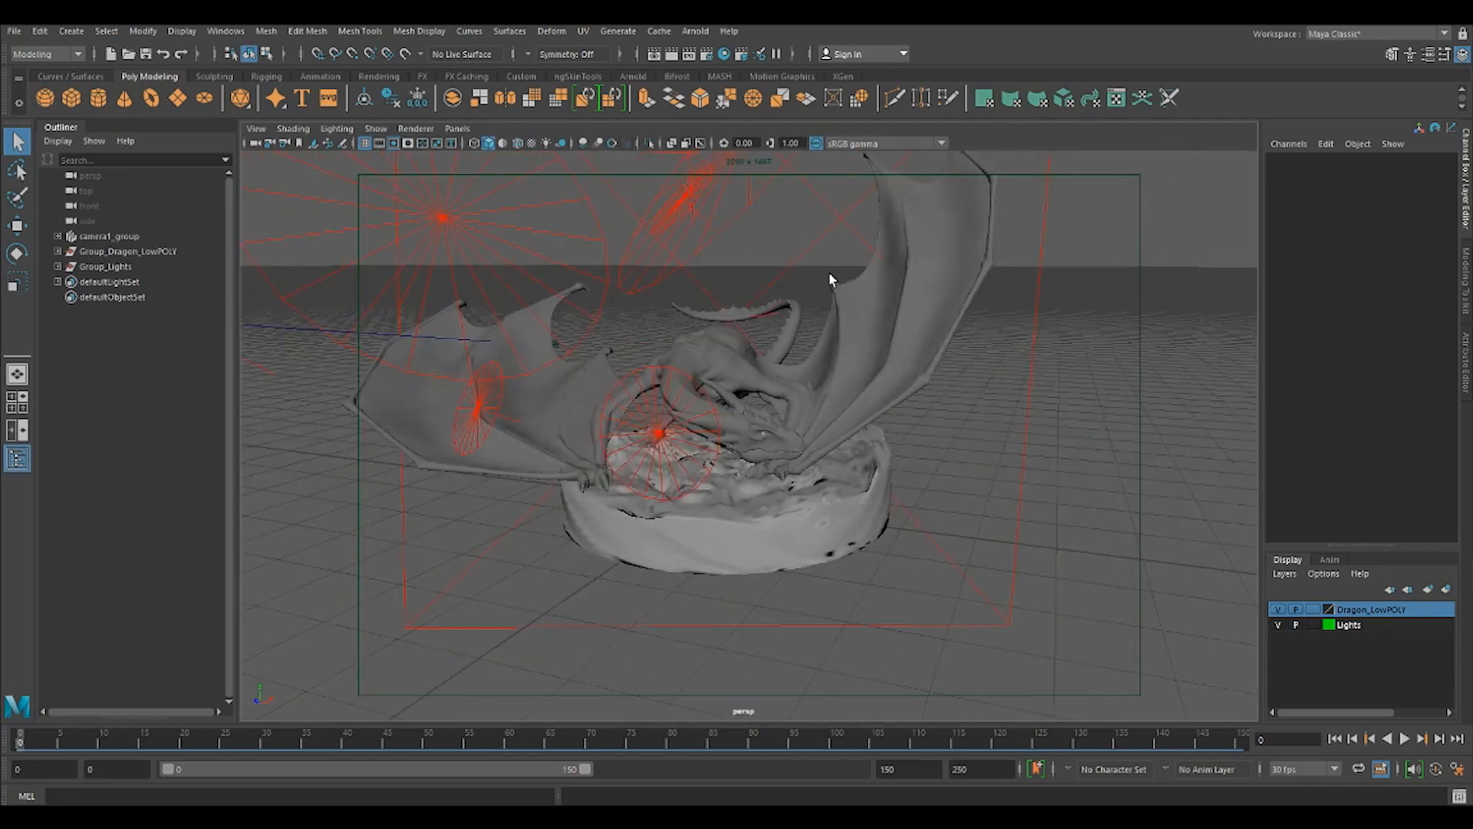
key(space)
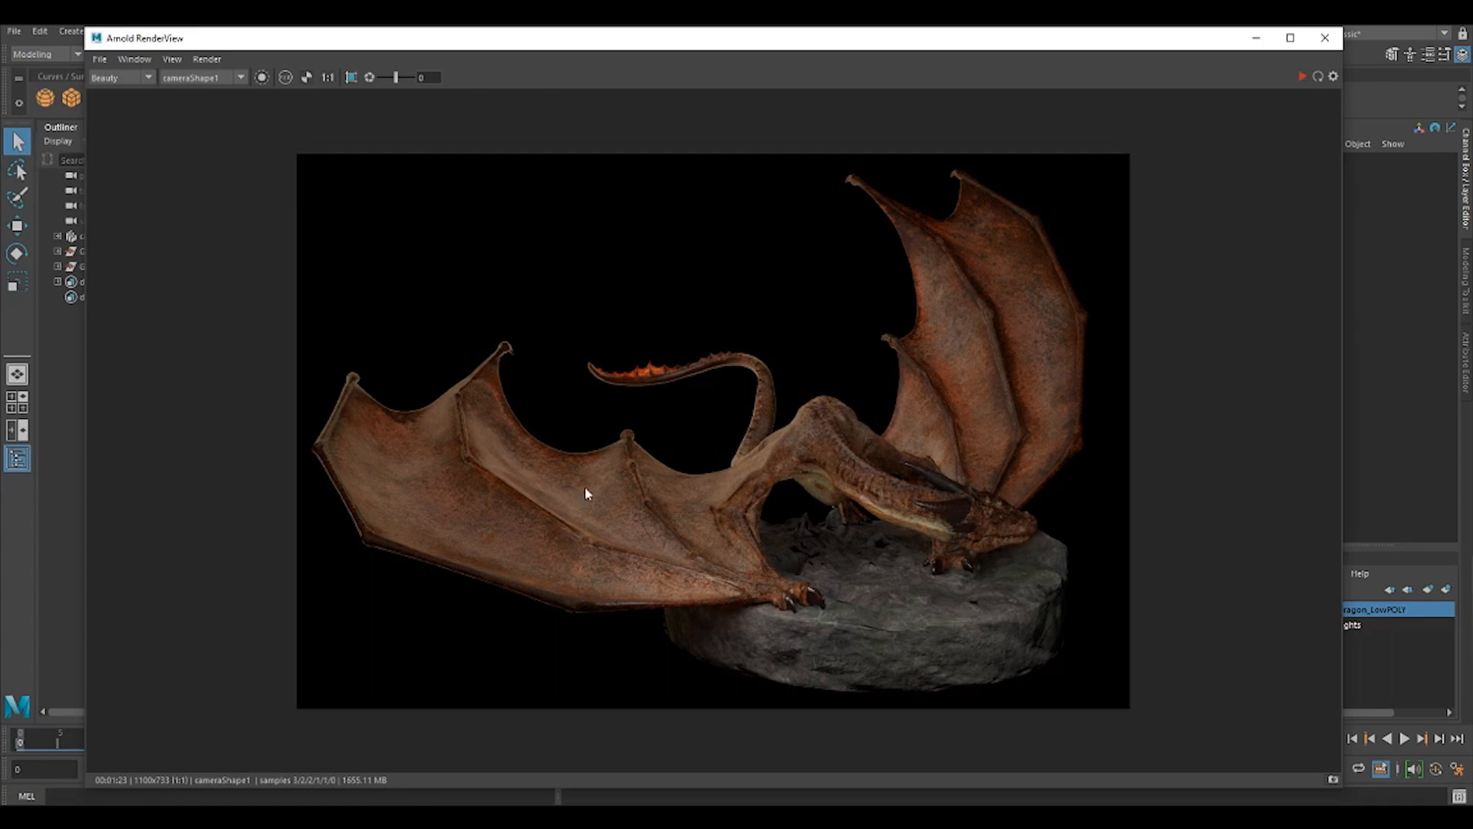
click(1256, 38)
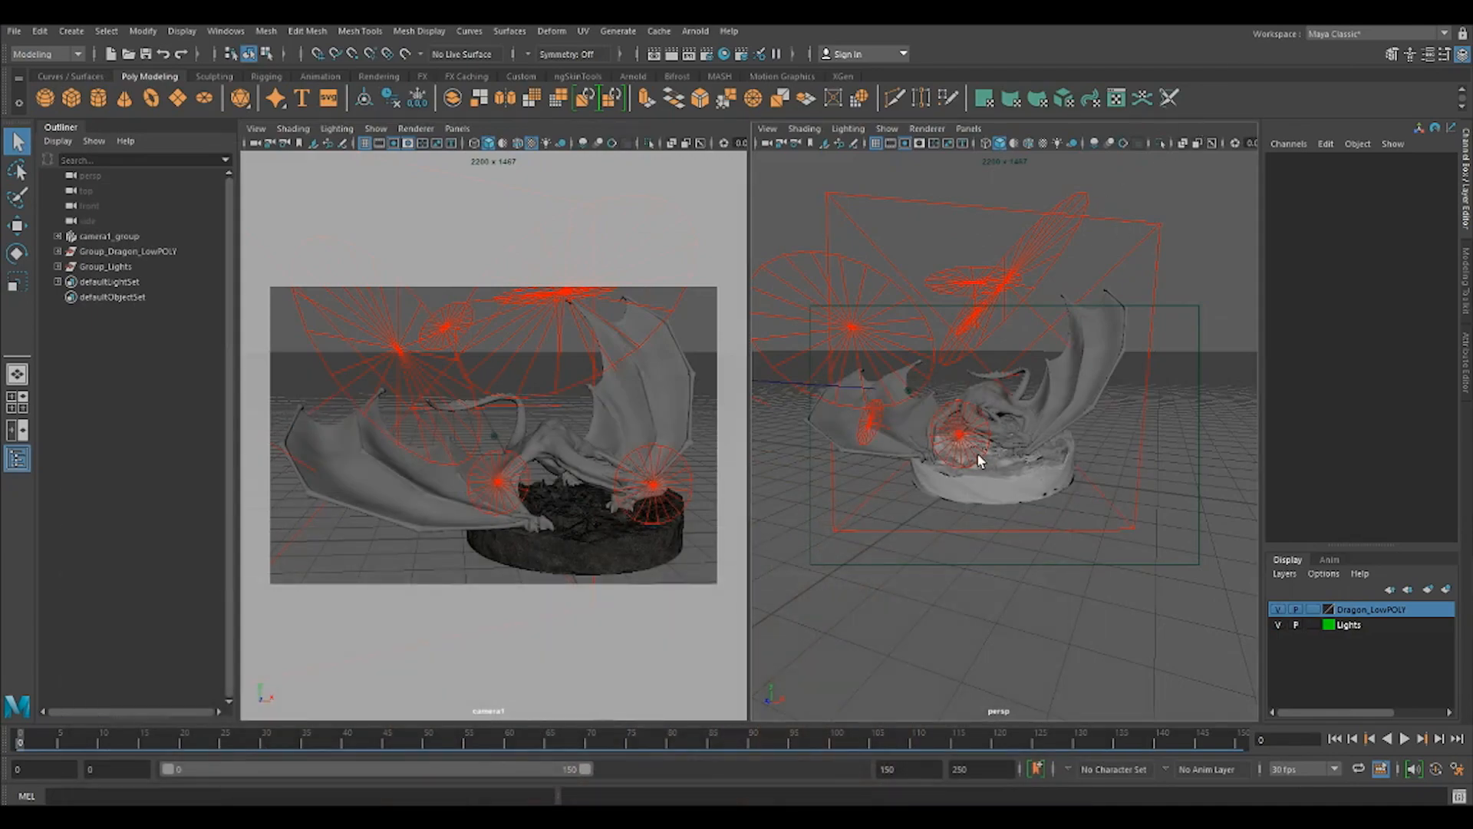
Set the intensity of aiAreaLight9, the small disk light in front of the dragon's head, to 24.
key(space)
alt+drag(752, 545, 877, 546)
click(877, 546)
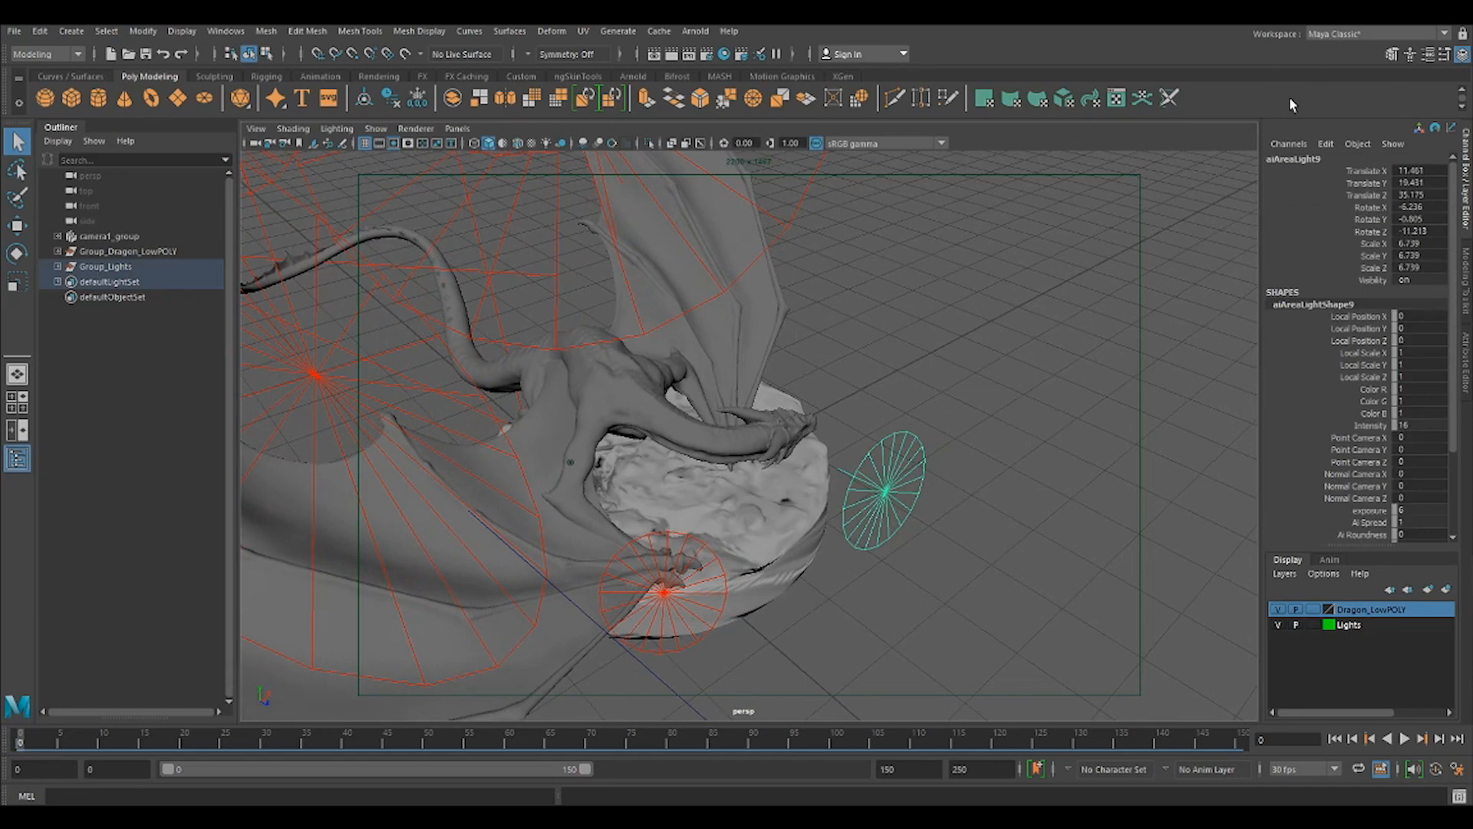
key(ctrl+a)
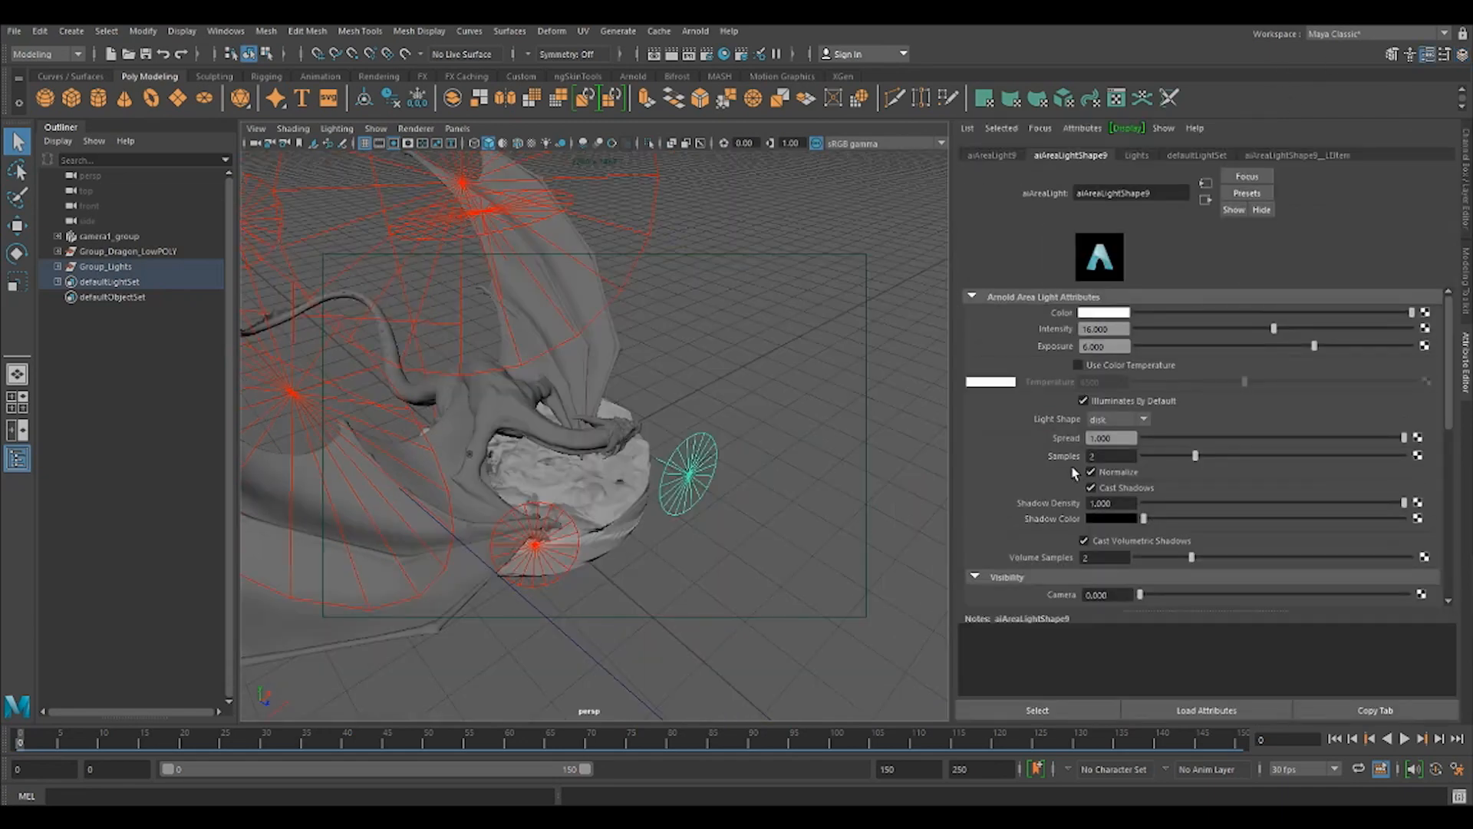
drag(1120, 330, 1037, 334)
text(24)
key(Return)
Set the intensity of the small disk light beside the dragon's front claw to 24.
click(566, 570)
drag(1111, 346, 1020, 336)
text(24)
key(Return)
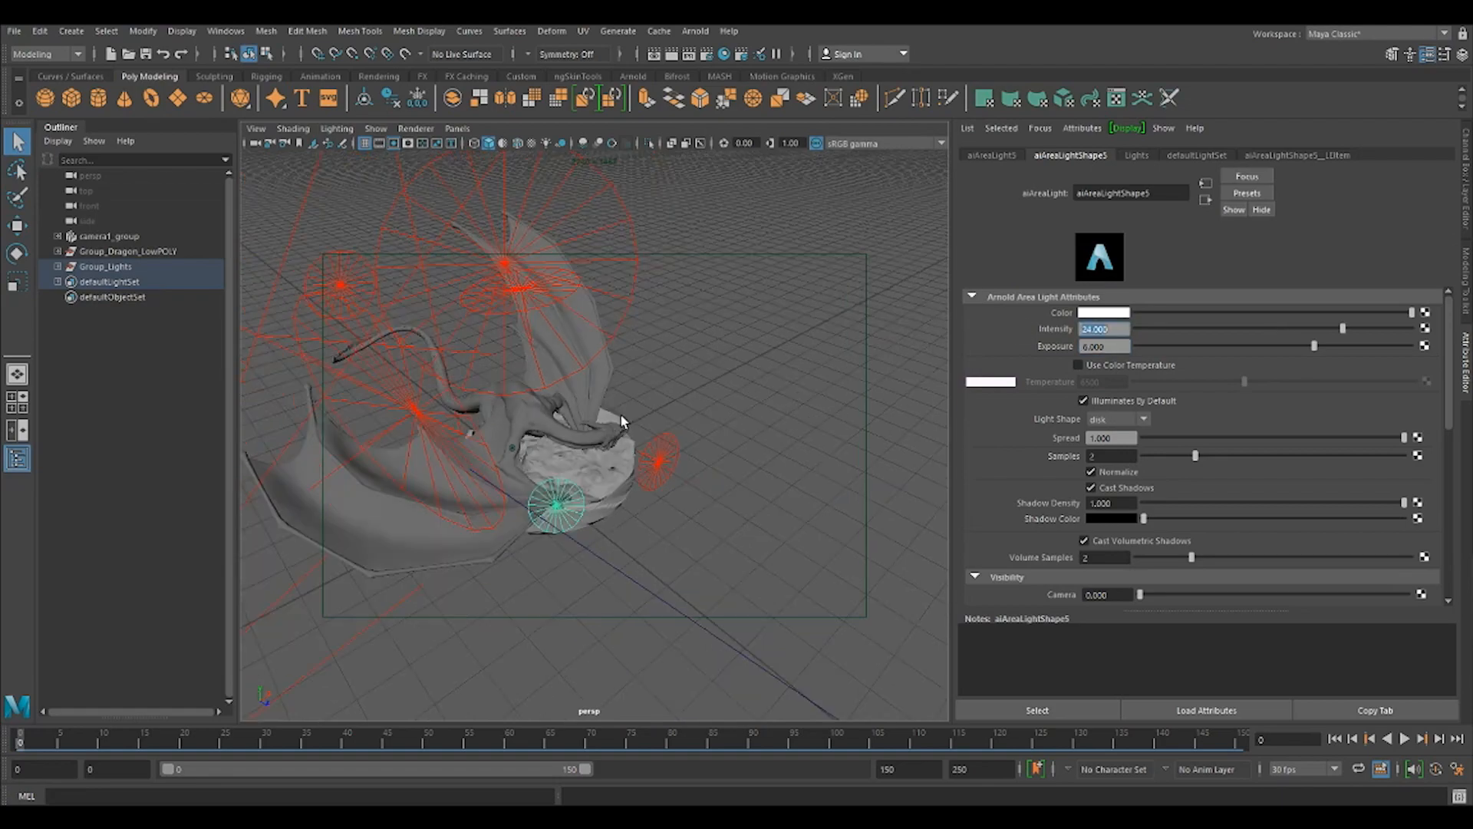
Scale the large disk light aiAreaLight6 above the dragon down uniformly to about 20.96.
alt+drag(583, 427, 583, 368)
click(510, 339)
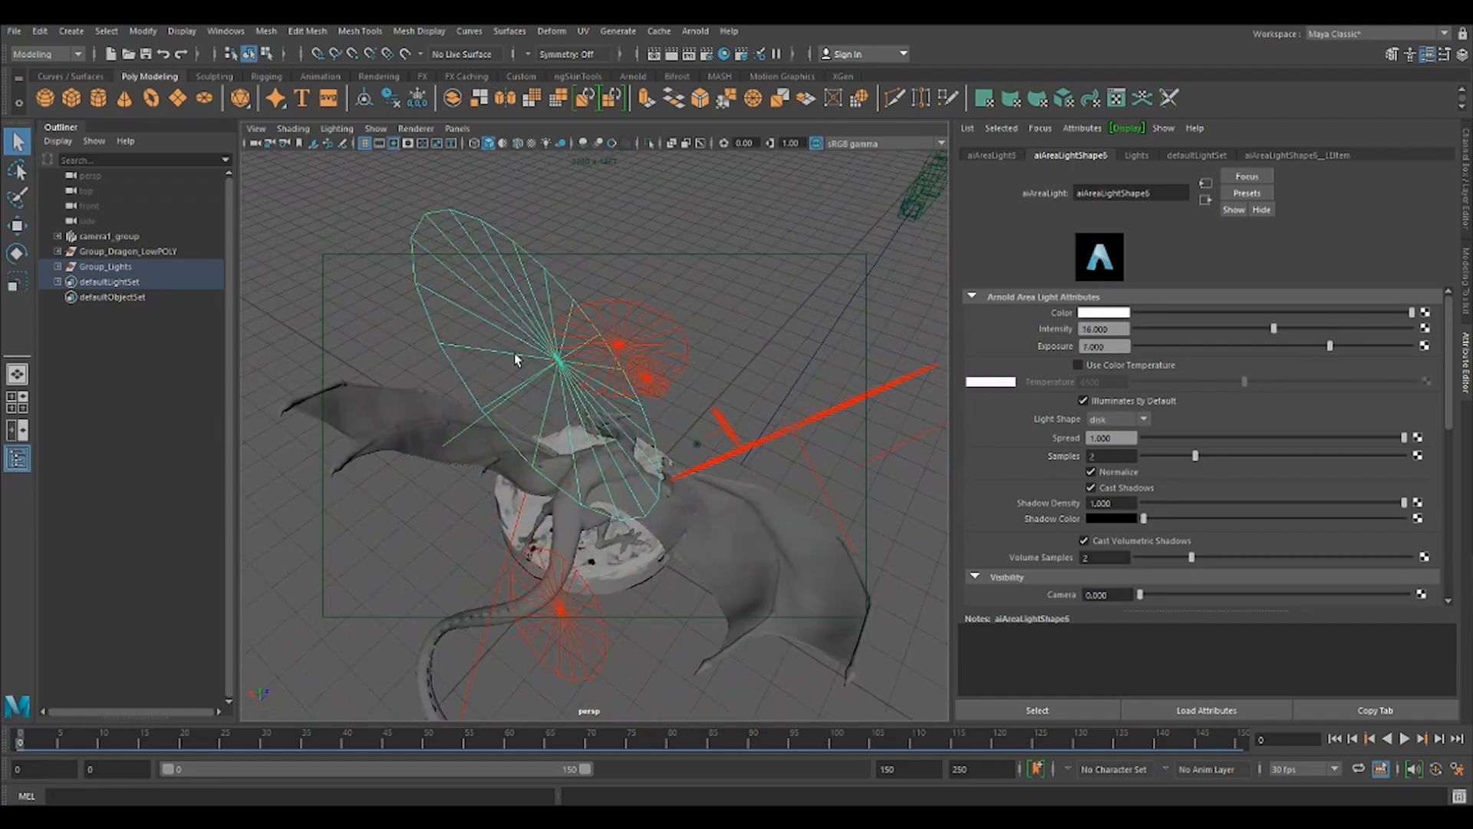
alt+drag(602, 428, 570, 430)
key(r)
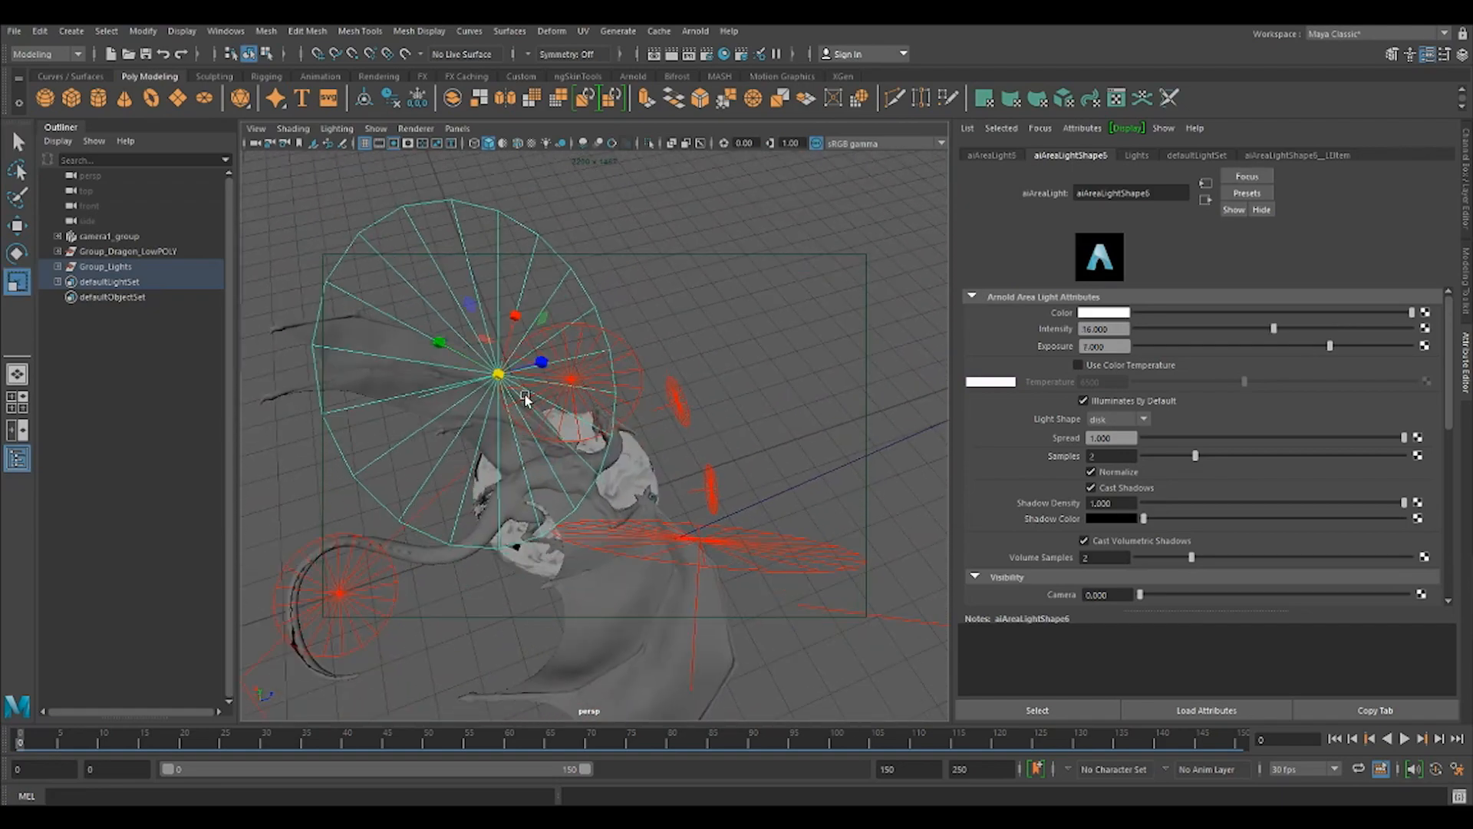
drag(498, 376, 347, 356)
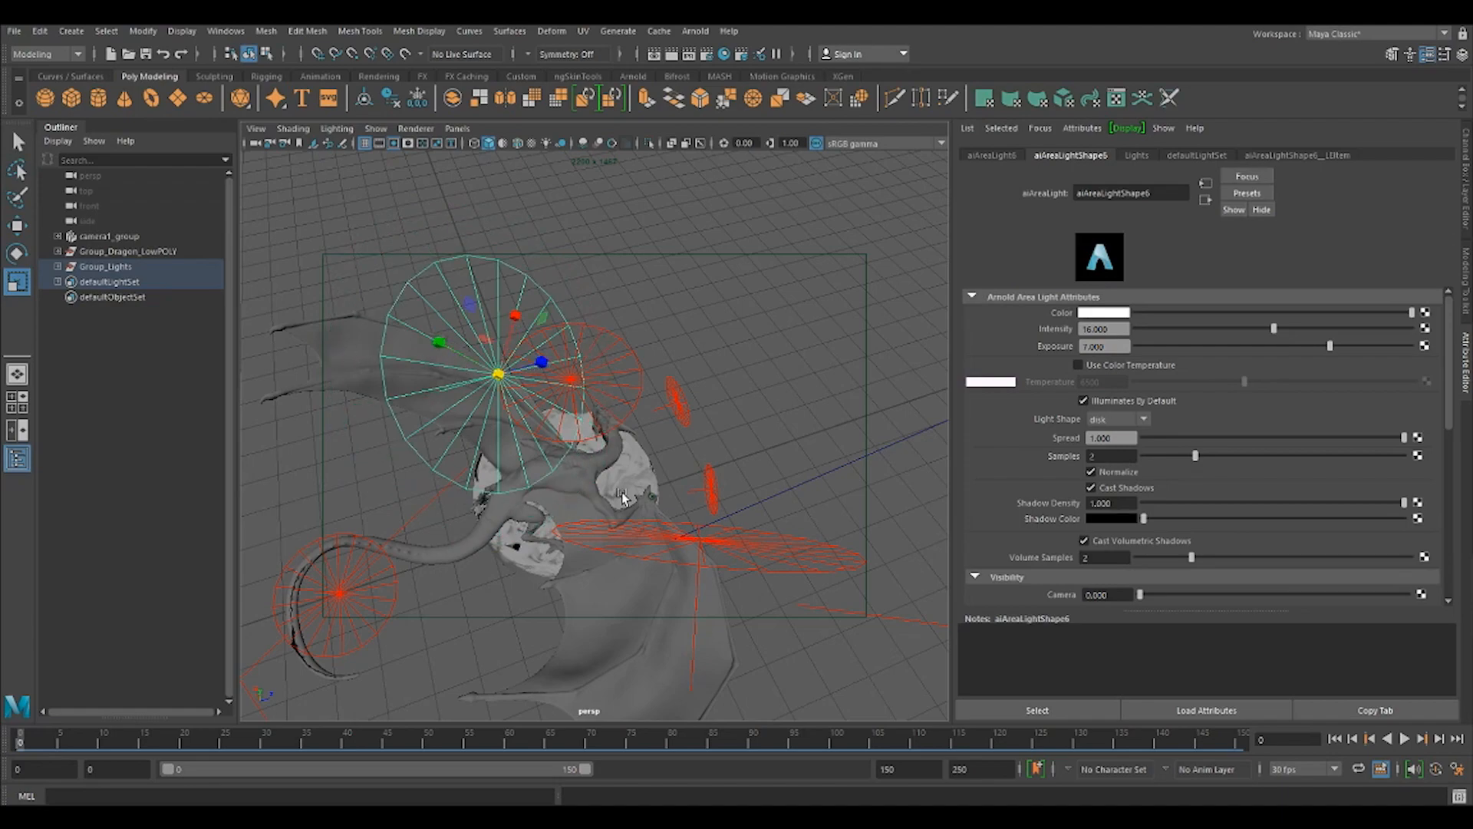
Move aiAreaLight6 to about X 6.7, Y 63.4, Z -15 and render the camera view again in Arnold.
alt+drag(725, 565, 544, 512)
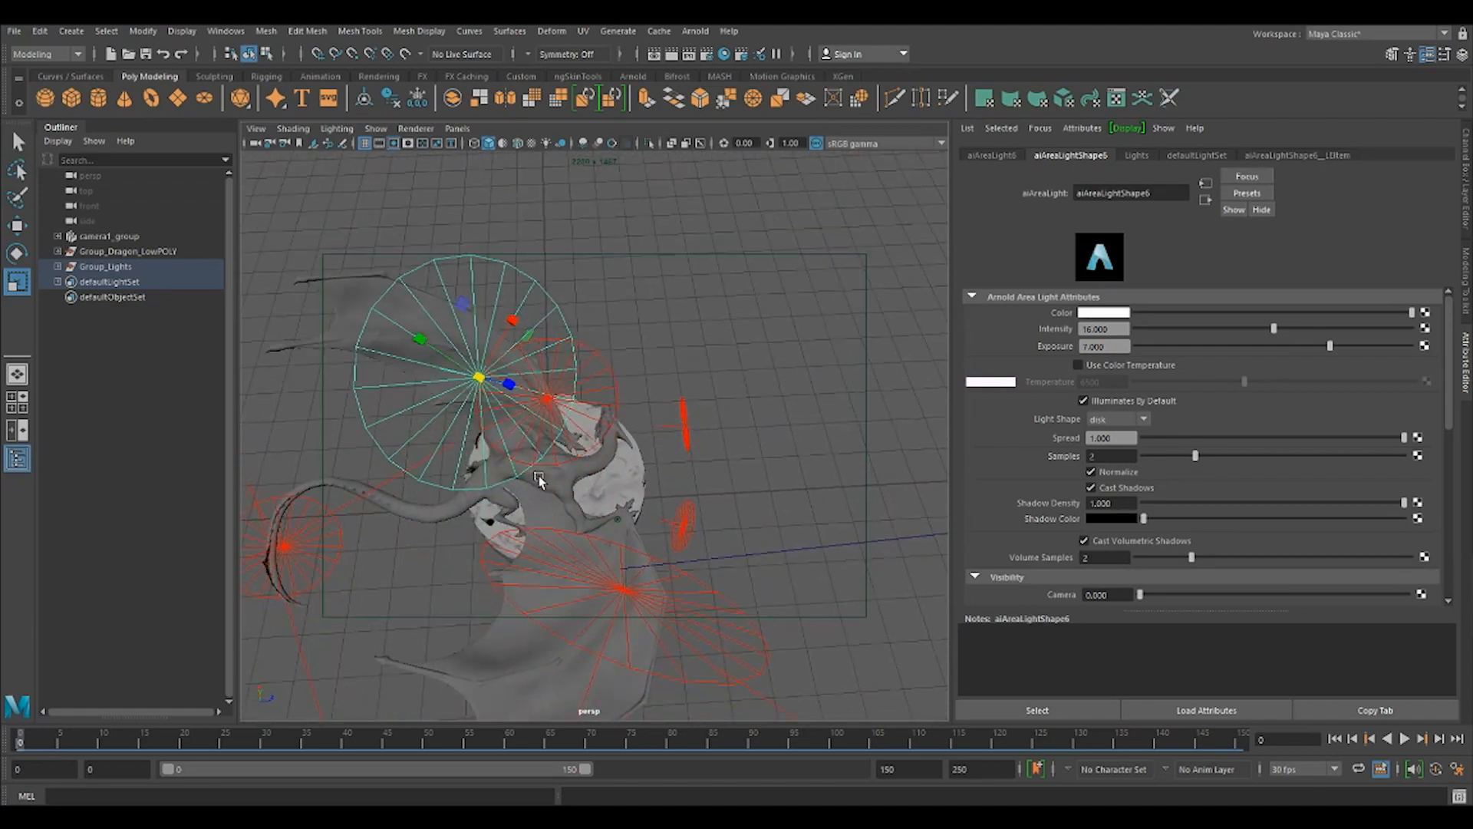
key(w)
drag(413, 337, 363, 303)
drag(463, 289, 469, 283)
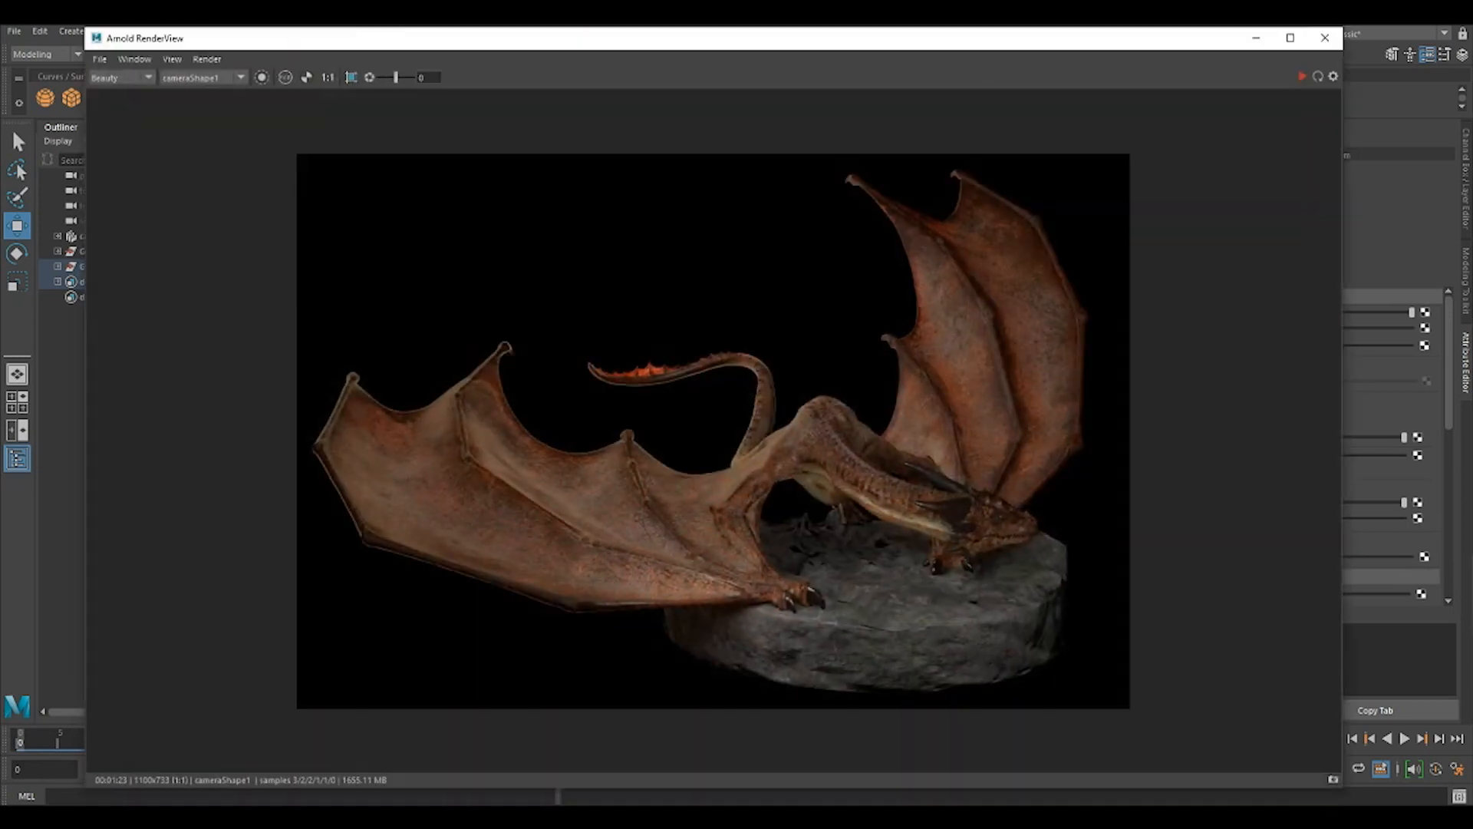
click(1304, 77)
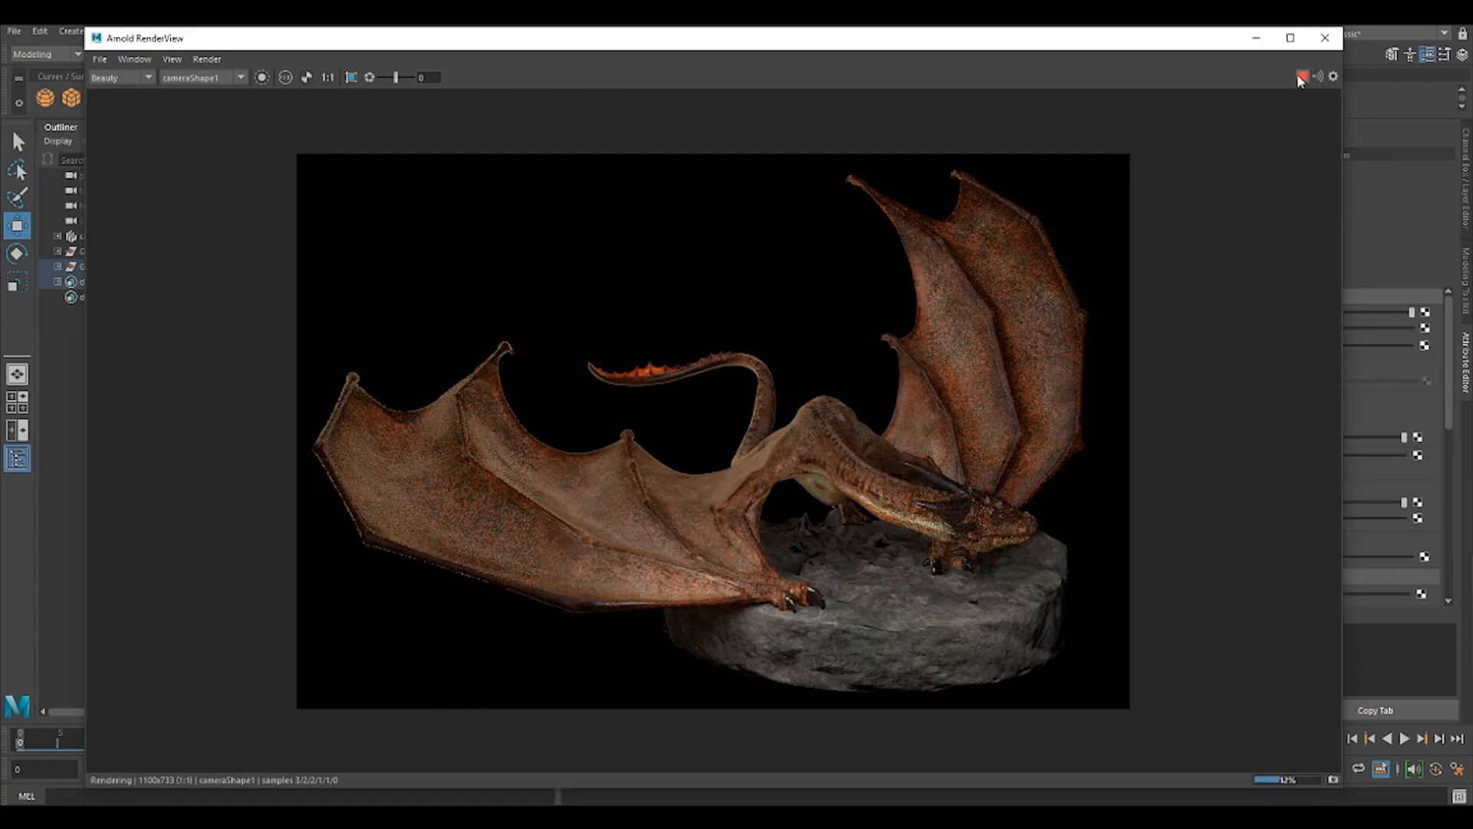
click(1256, 38)
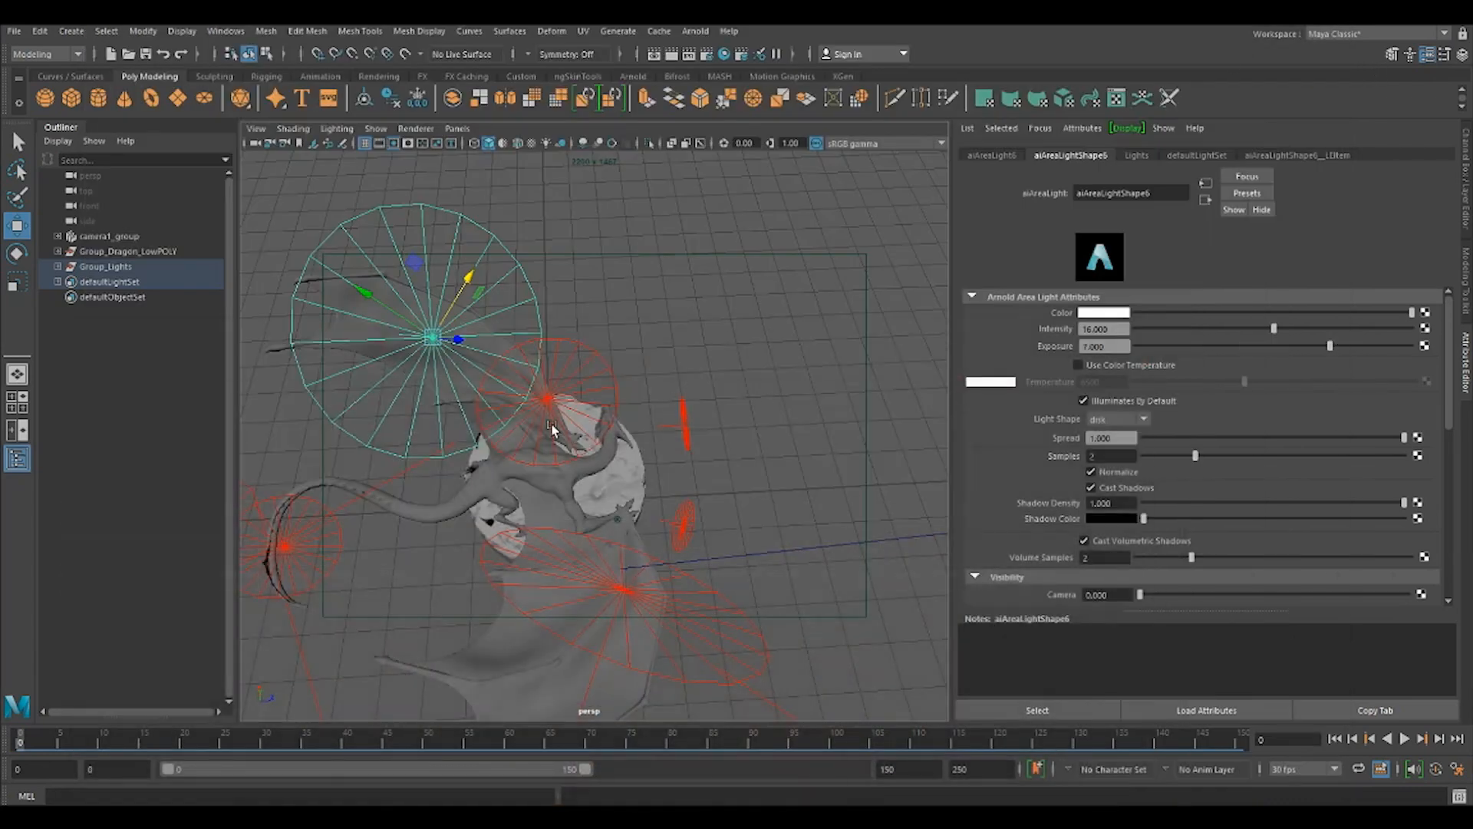
Rotate aiAreaLight4, the small disk light above the dragon's tail, to about X -55.3, Y -18.9, Z 8.5.
alt+drag(717, 509, 773, 472)
key(ctrl+a)
alt+drag(815, 525, 552, 520)
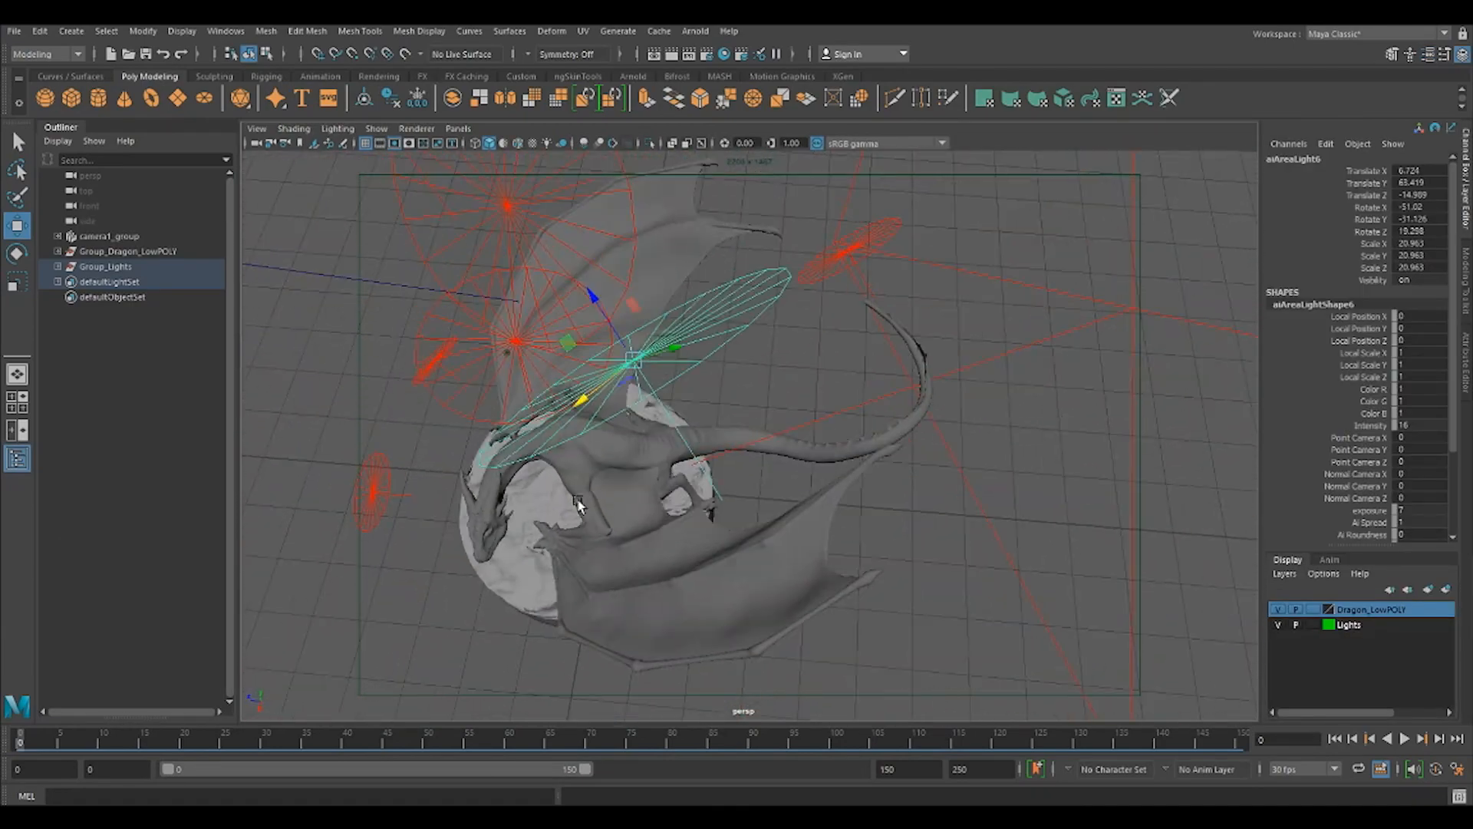
click(873, 262)
click(872, 250)
alt+drag(872, 250, 705, 245)
key(e)
alt+drag(811, 345, 746, 318)
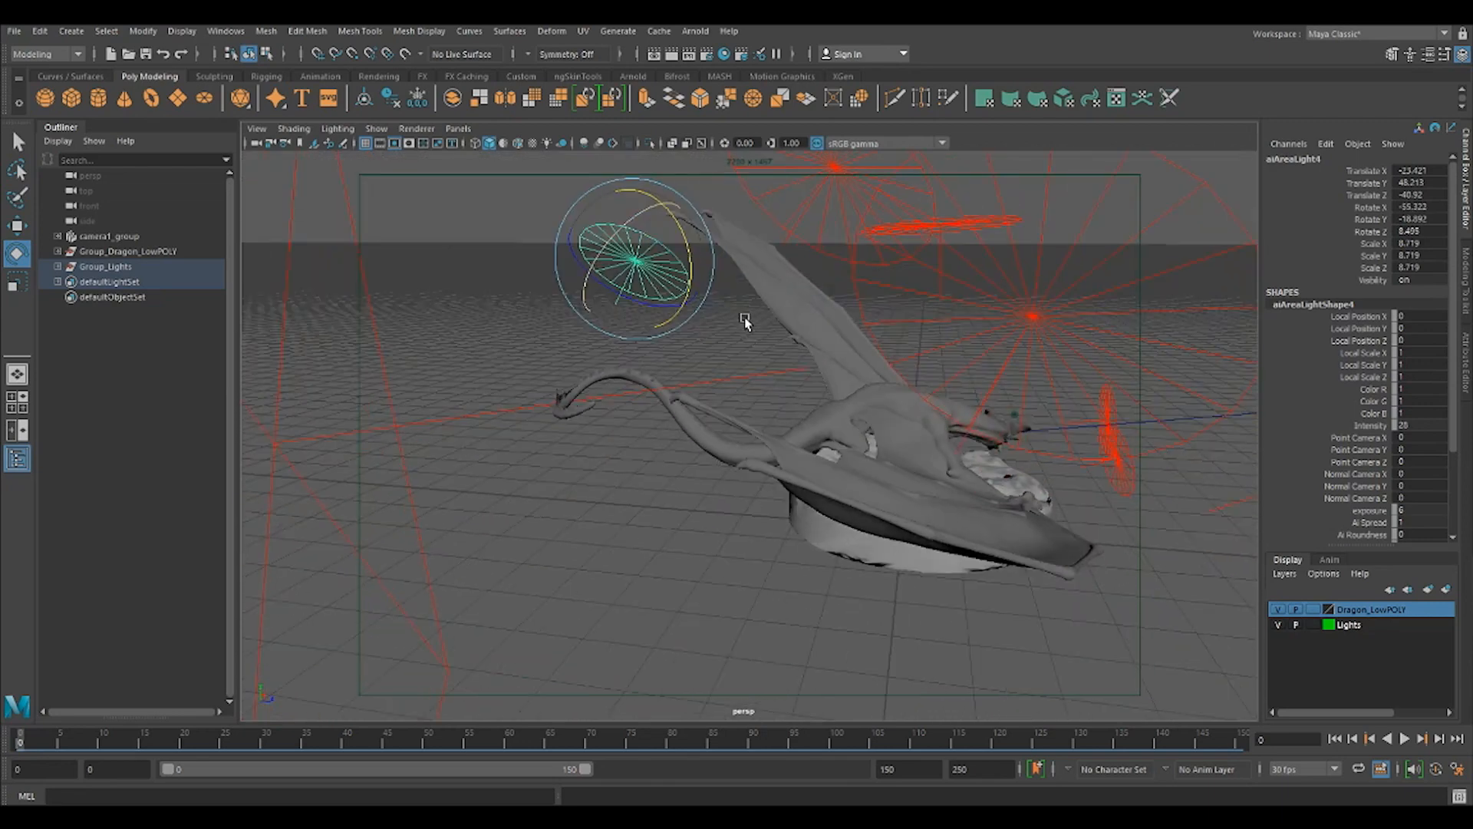
Move aiAreaLight4 to about X -21.5, Y 43.2, Z -44.4 and scale it uniformly to about 8.06.
key(w)
drag(682, 280, 613, 290)
key(r)
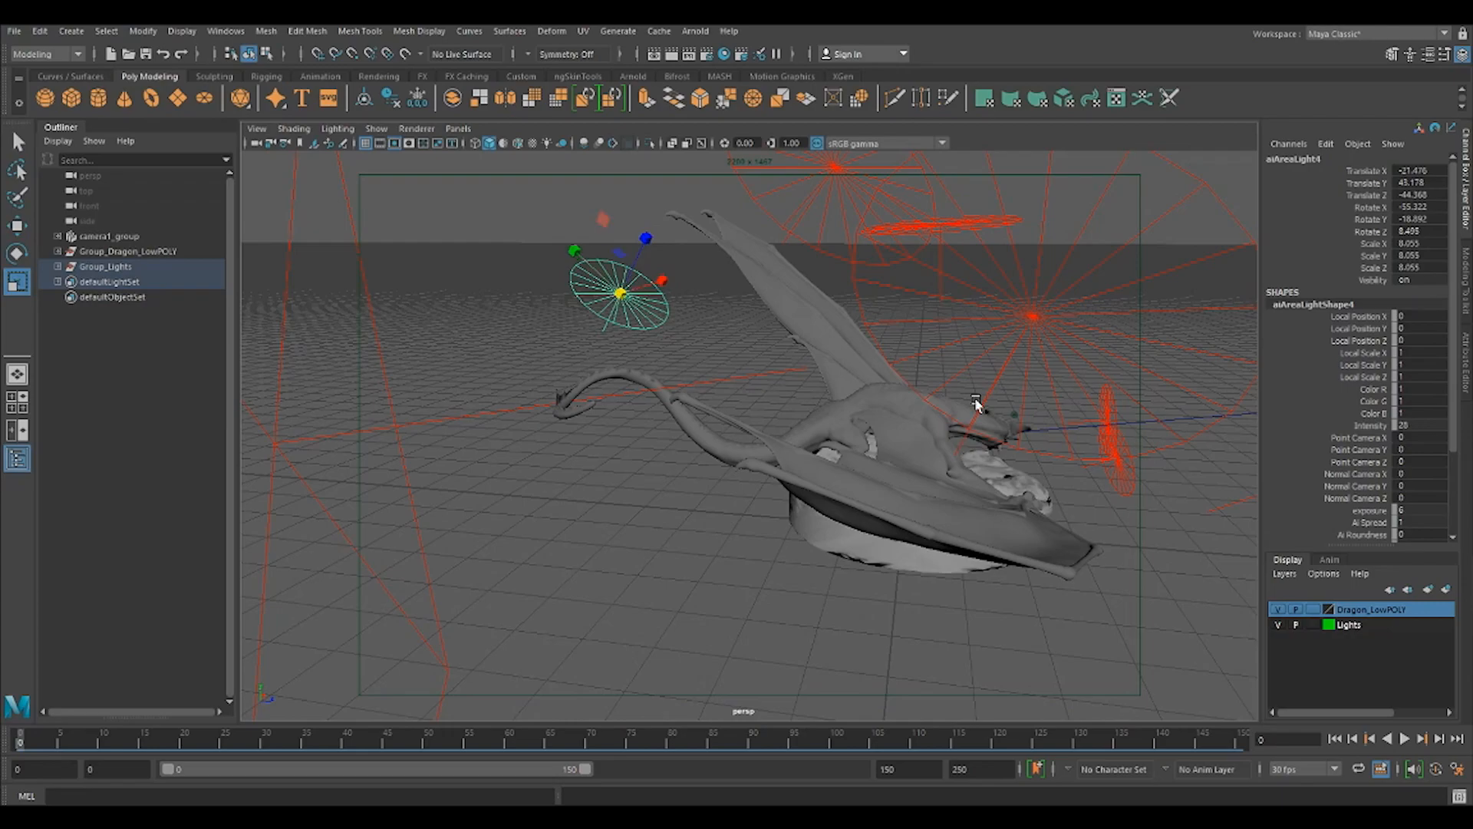
Lower aiAreaLight8 above the dragon to about Y 45.3 and scale it down uniformly to about 11.38.
alt+drag(974, 325, 921, 437)
click(854, 373)
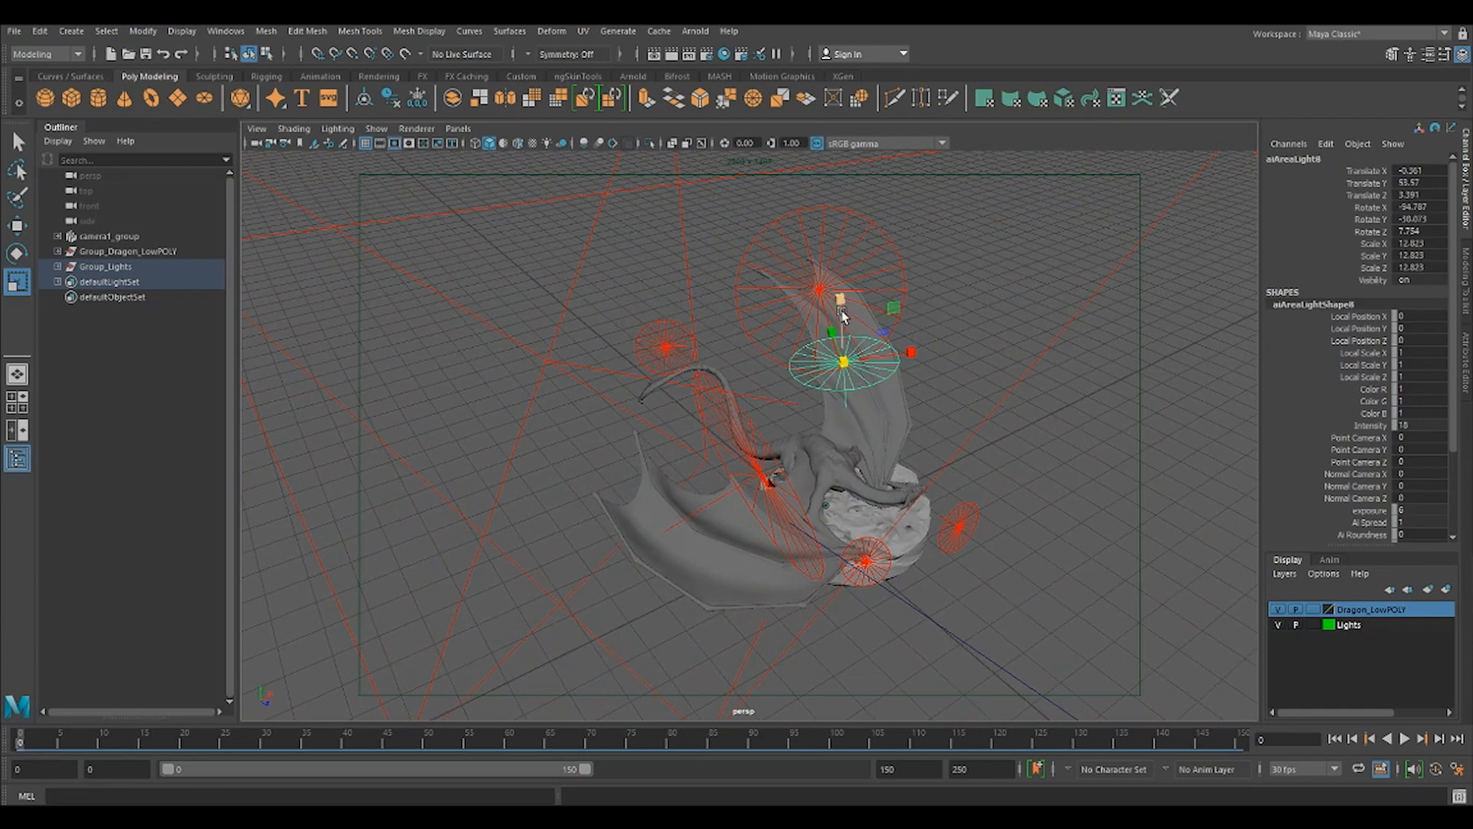
key(w)
drag(843, 298, 847, 328)
alt+drag(898, 419, 810, 406)
key(r)
alt+drag(990, 457, 872, 439)
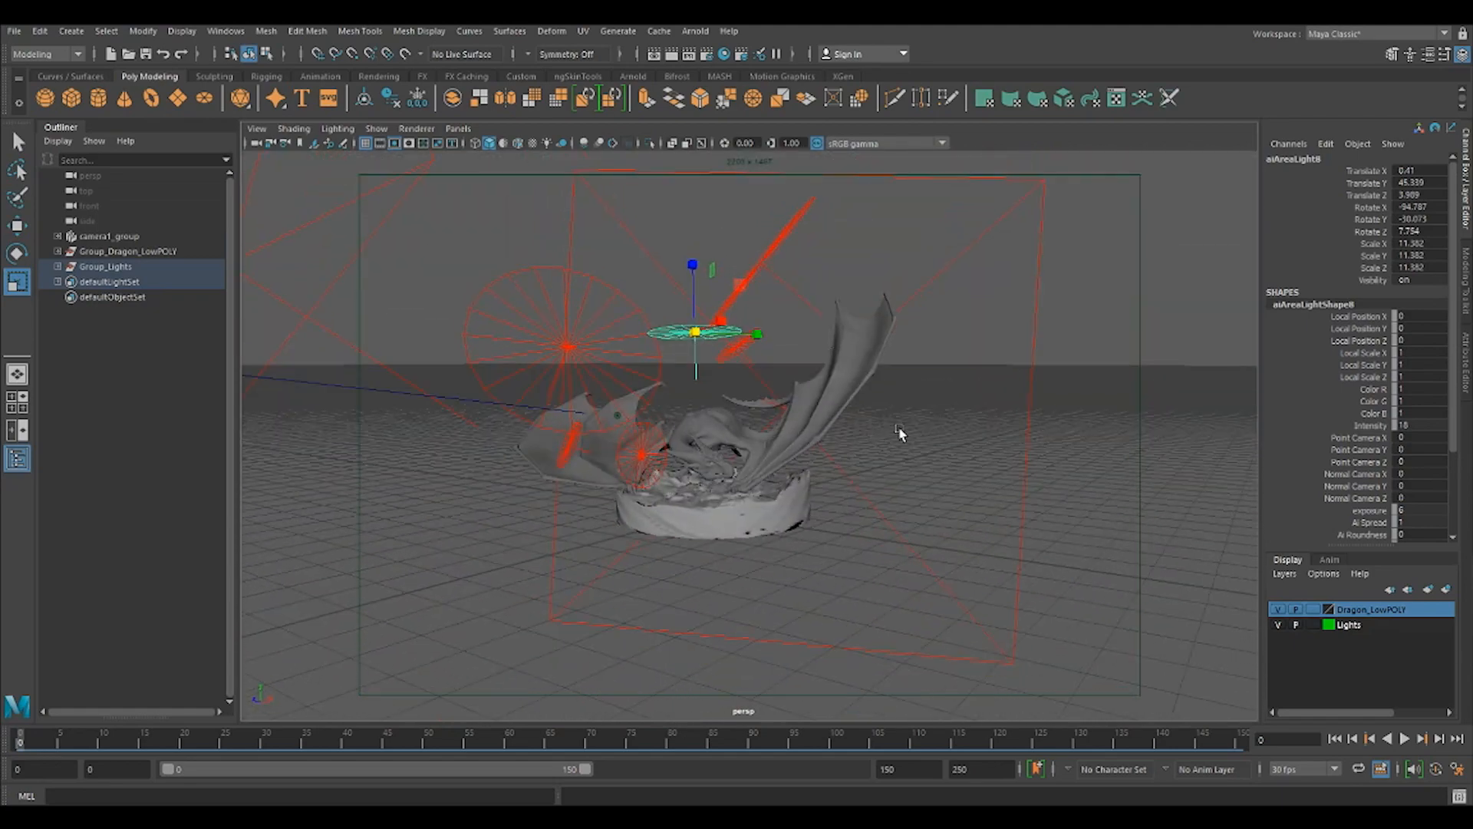
click(738, 427)
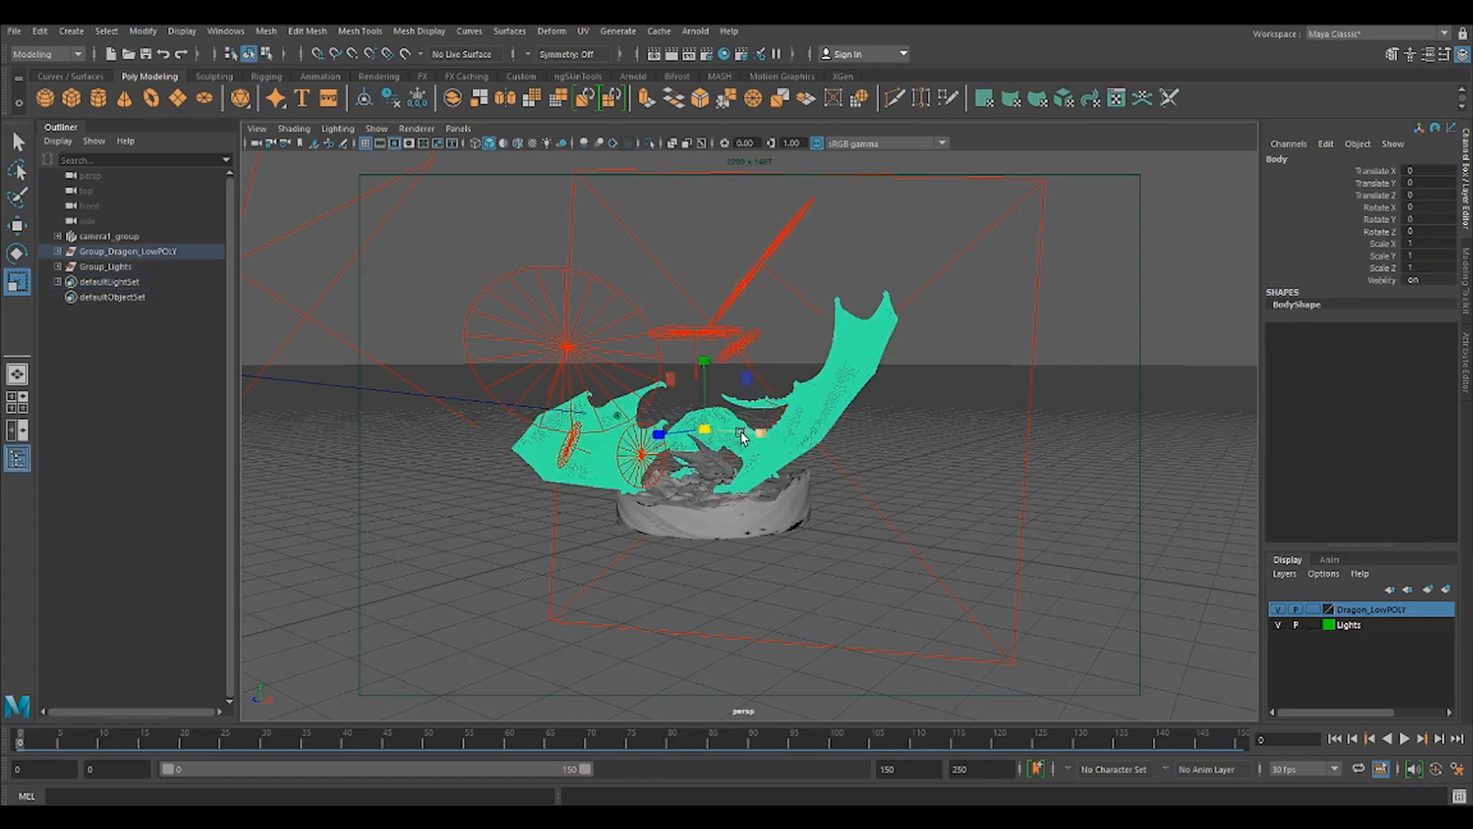
click(920, 438)
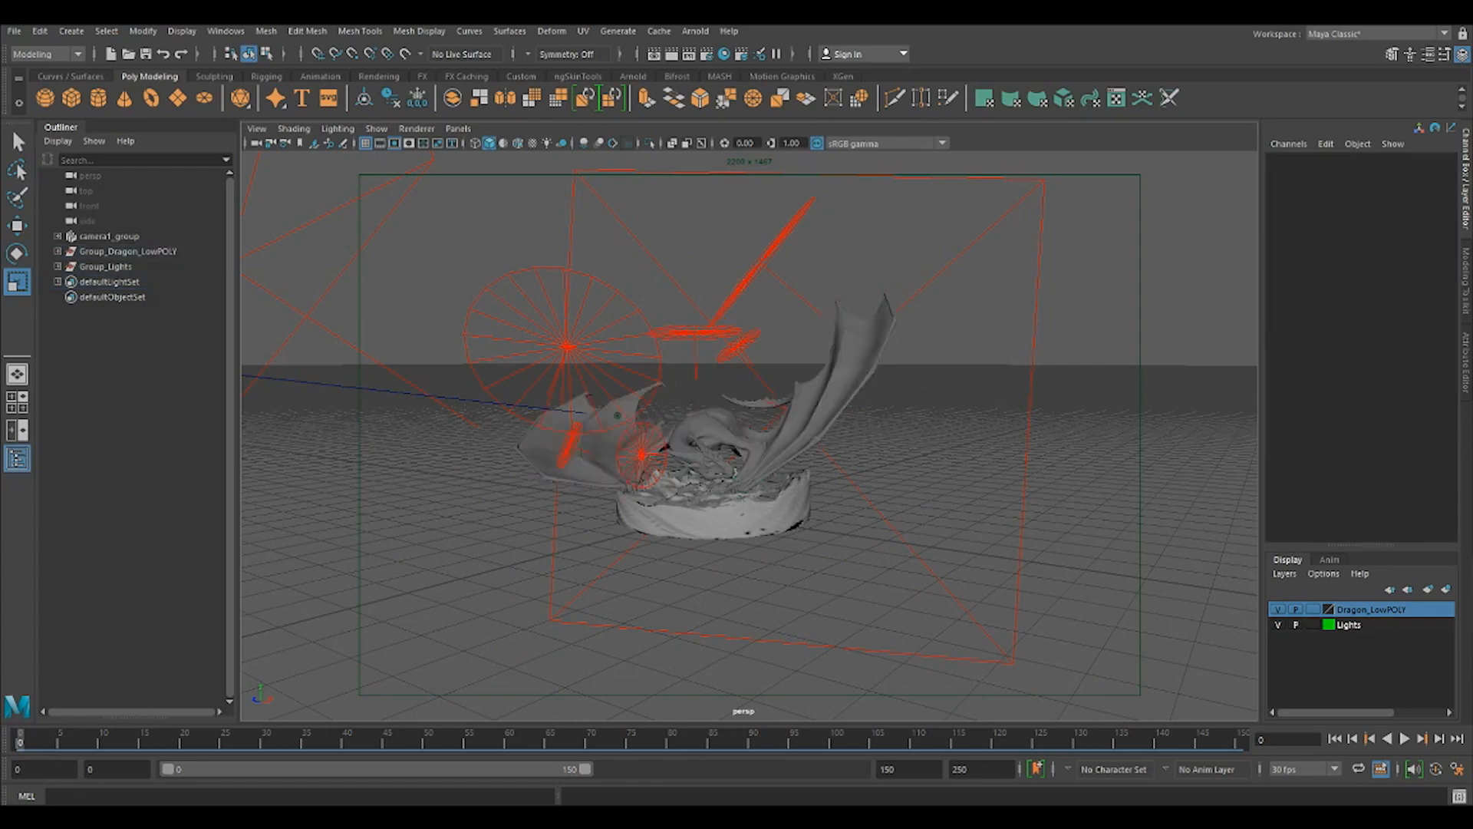
Open the Hypershade and examine the head's SpecGloss, Normal, ColorTrans and Roughness texture nodes and their connections.
click(723, 56)
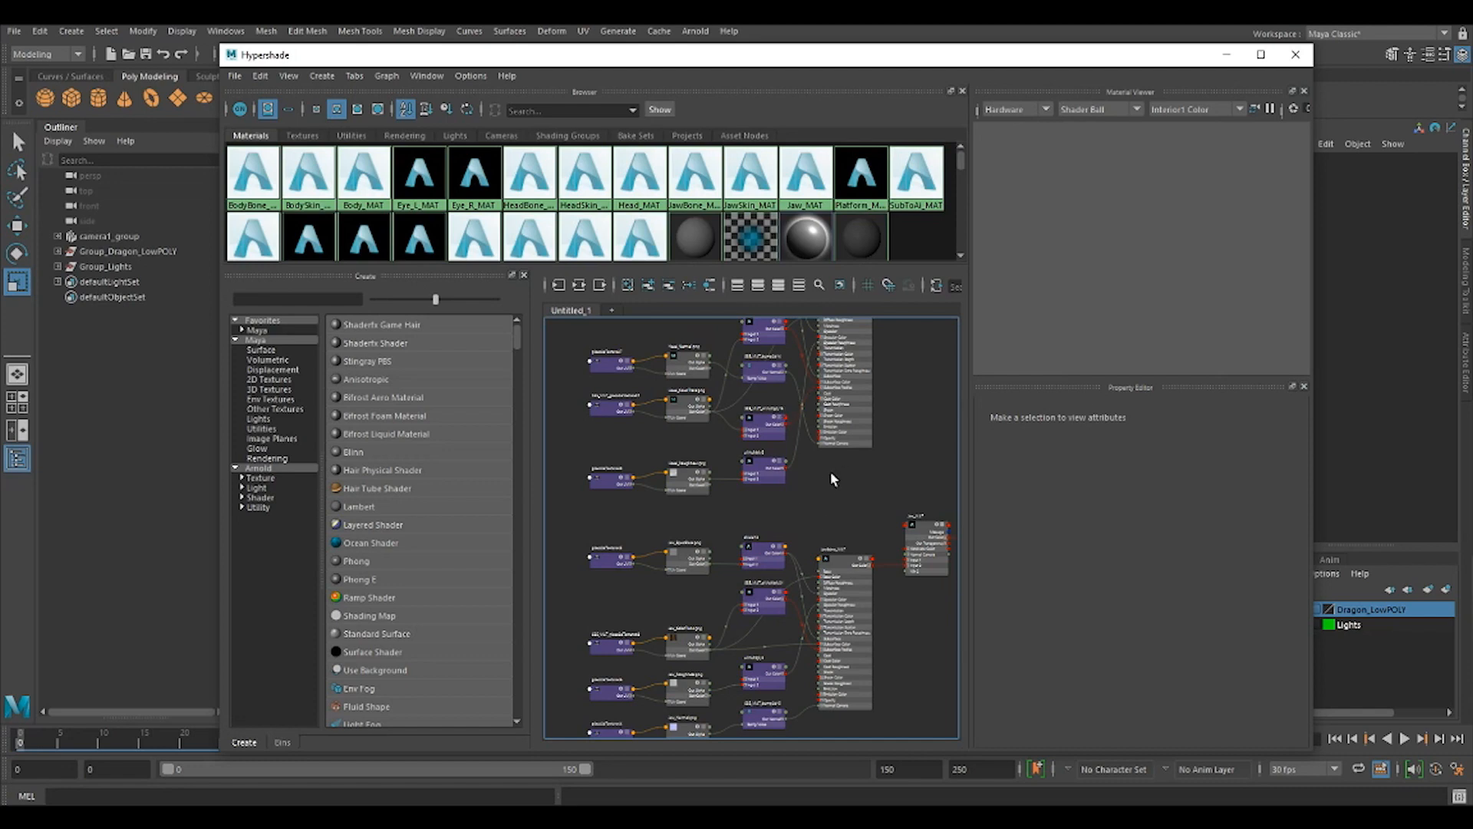
alt+middle_drag(890, 402, 861, 571)
scroll(813, 635, up, 3)
alt+middle_drag(701, 547, 945, 649)
alt+middle_drag(748, 547, 754, 493)
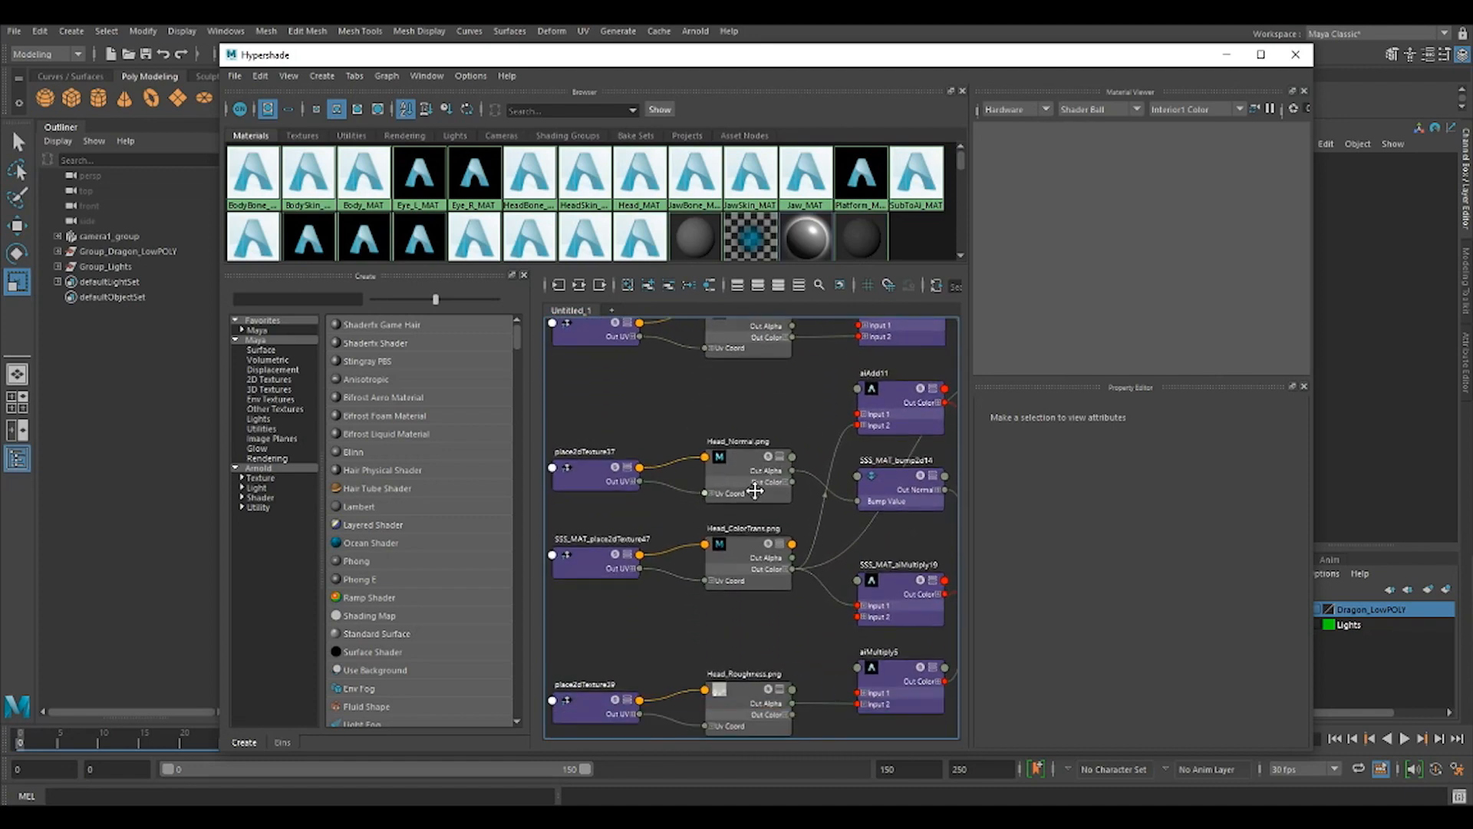
alt+middle_drag(751, 608, 752, 491)
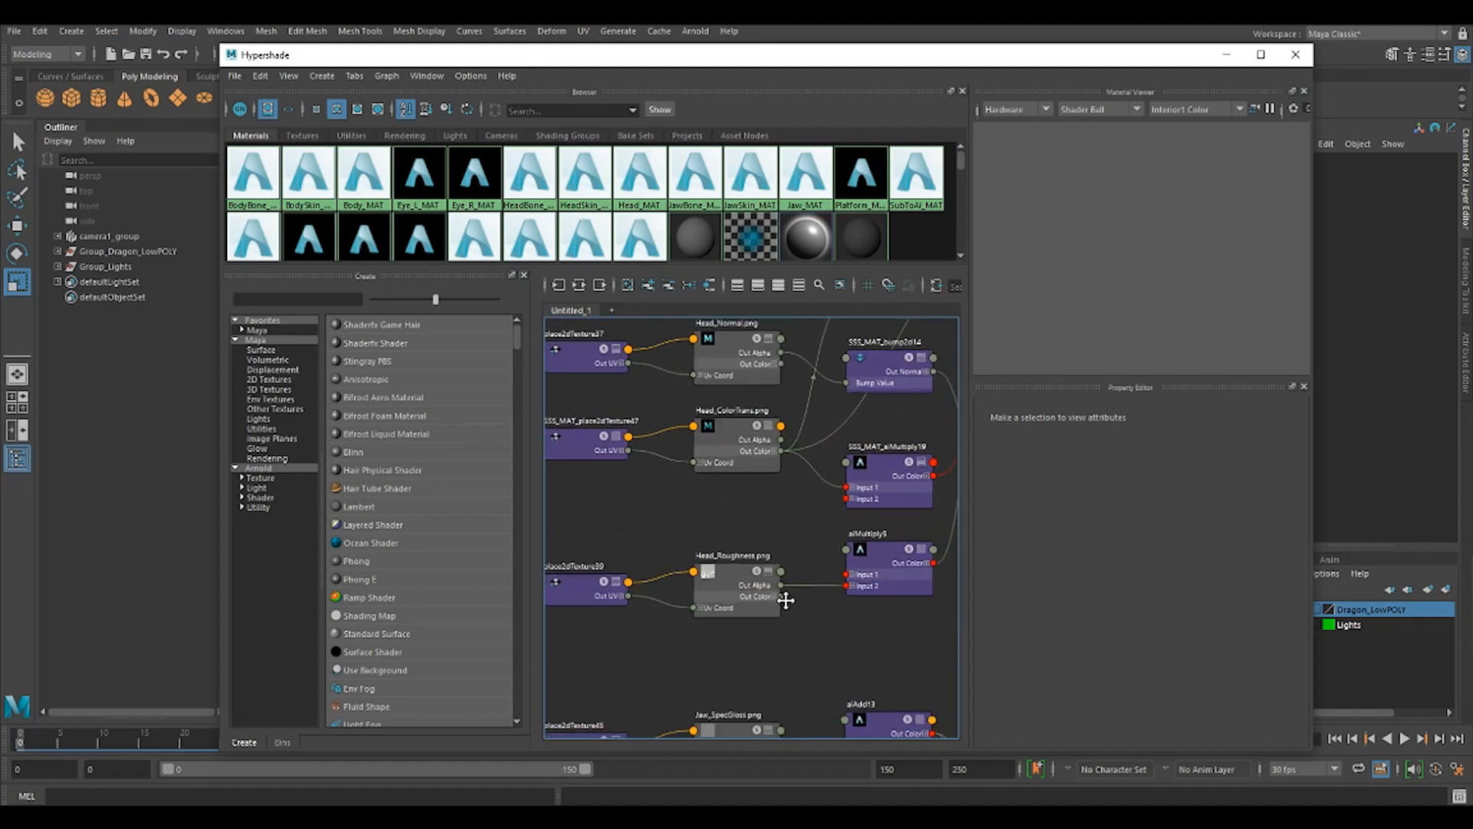
alt+middle_drag(782, 601, 779, 493)
alt+middle_drag(739, 585, 750, 480)
alt+middle_drag(733, 477, 744, 646)
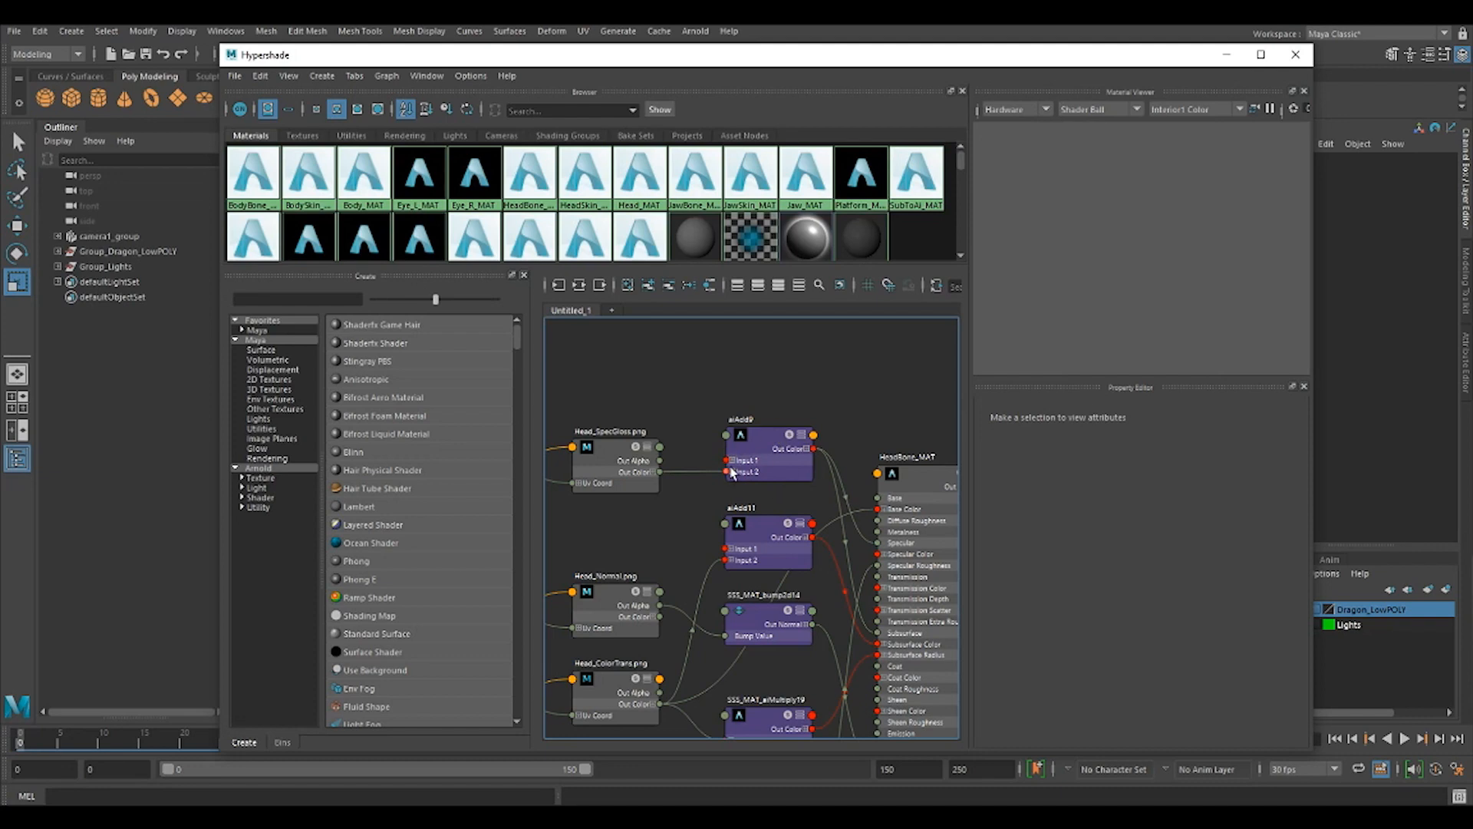
Inspect the aiAdd9 node and the specular and subsurface attributes of HeadBone_MAT.
click(770, 439)
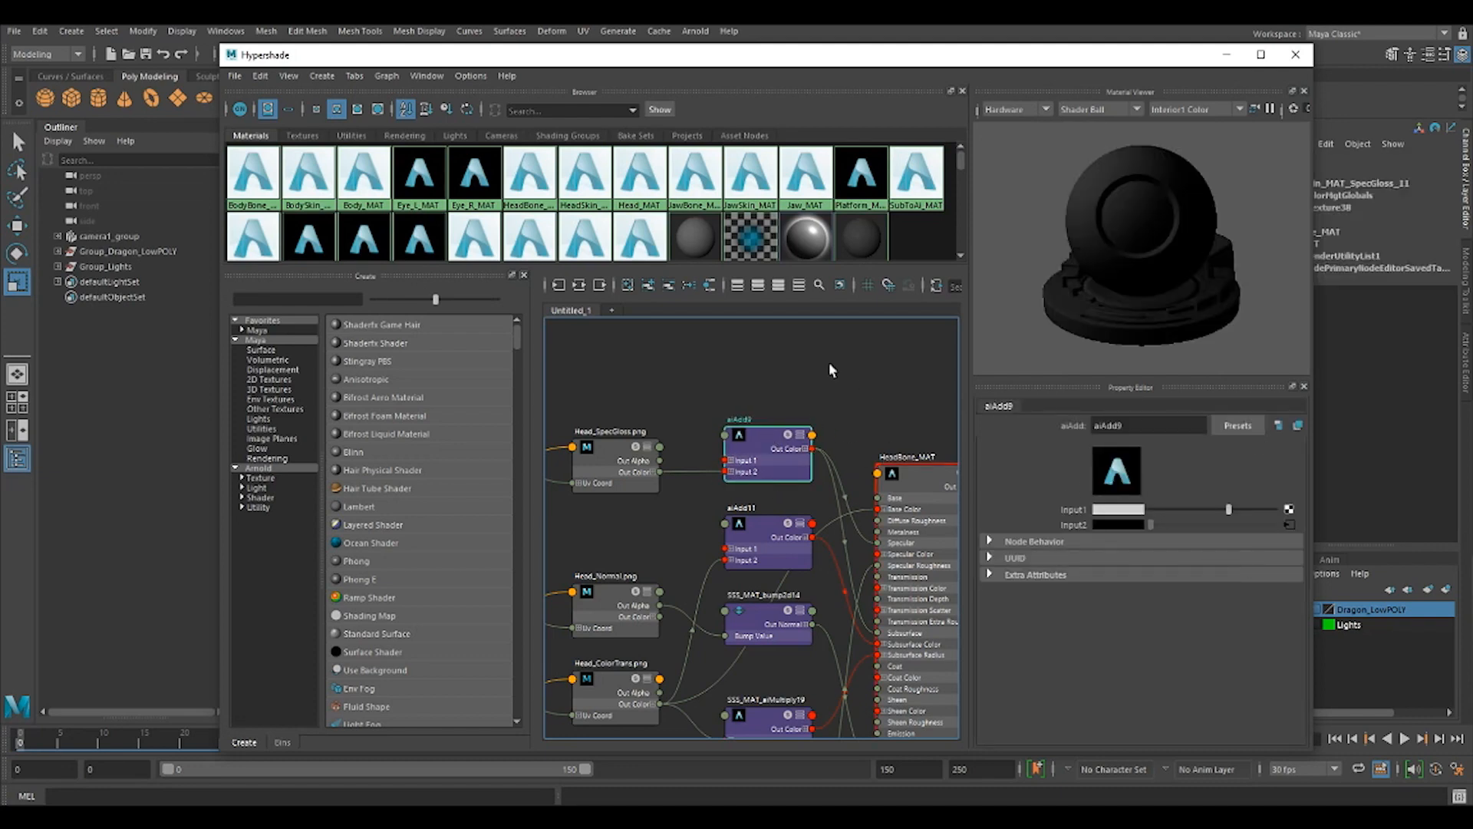
alt+middle_drag(896, 406, 754, 343)
click(783, 418)
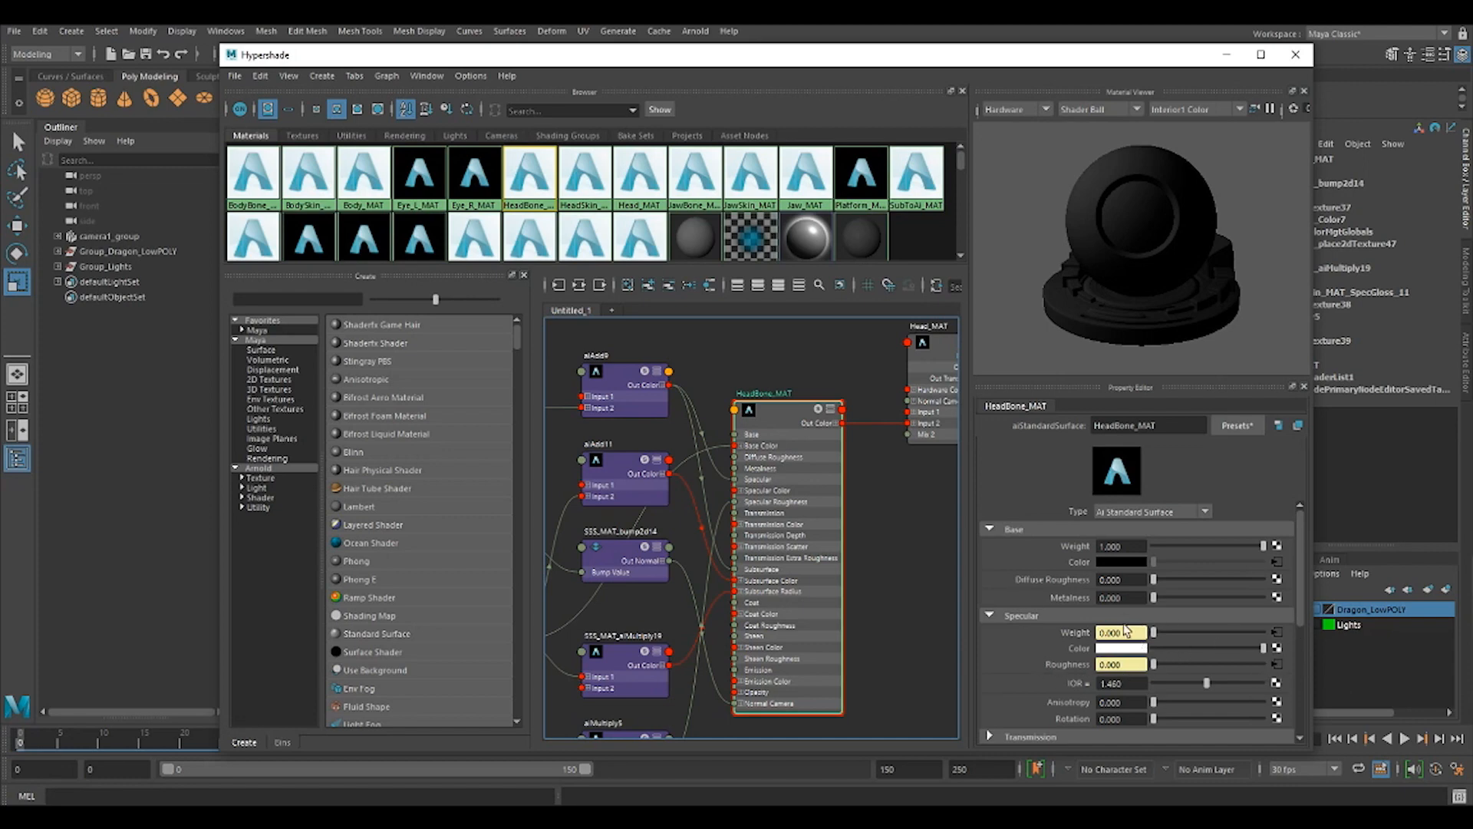
scroll(1193, 643, down, 3)
scroll(1134, 662, down, 2)
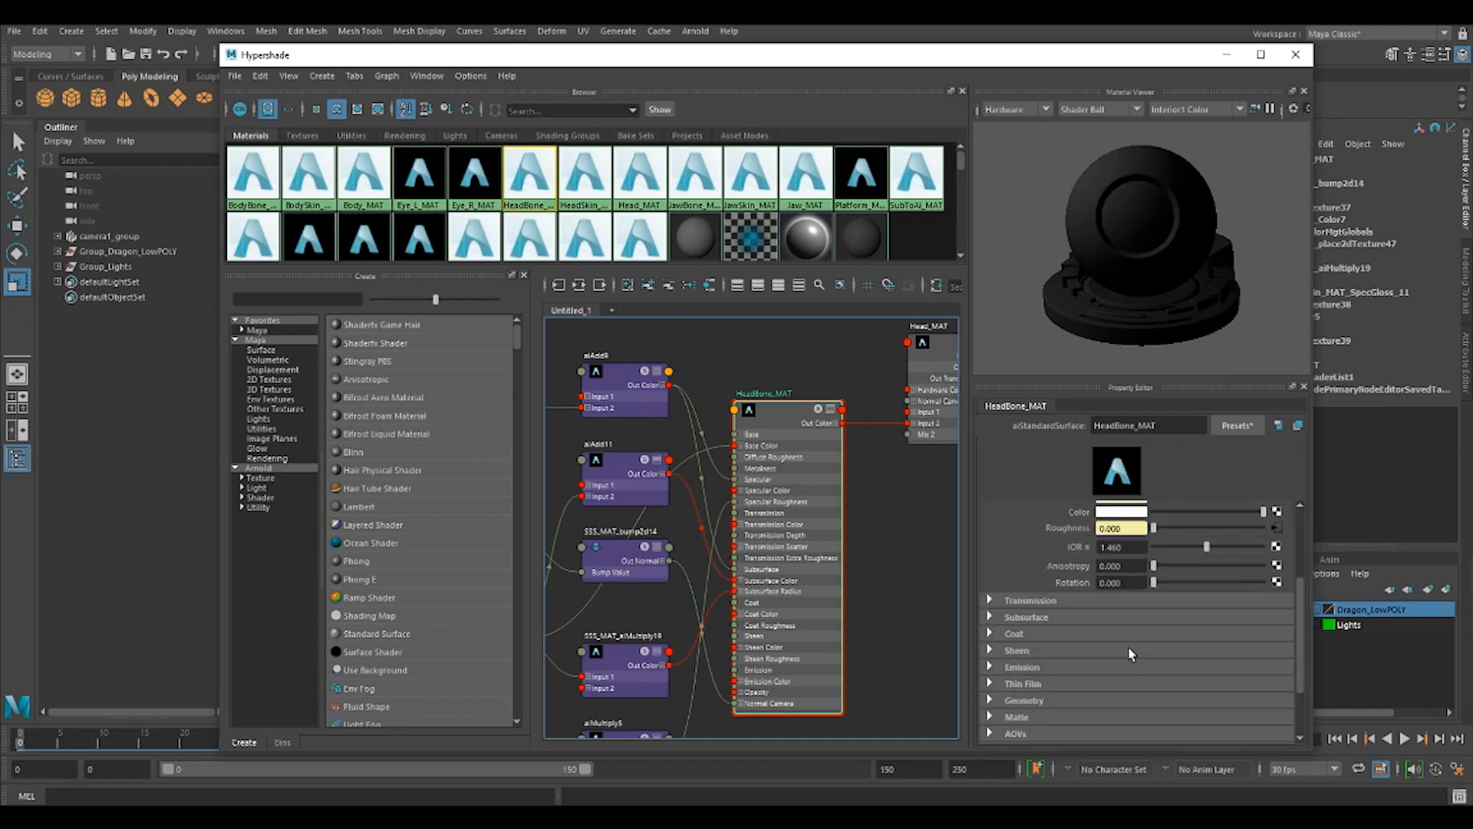
click(989, 618)
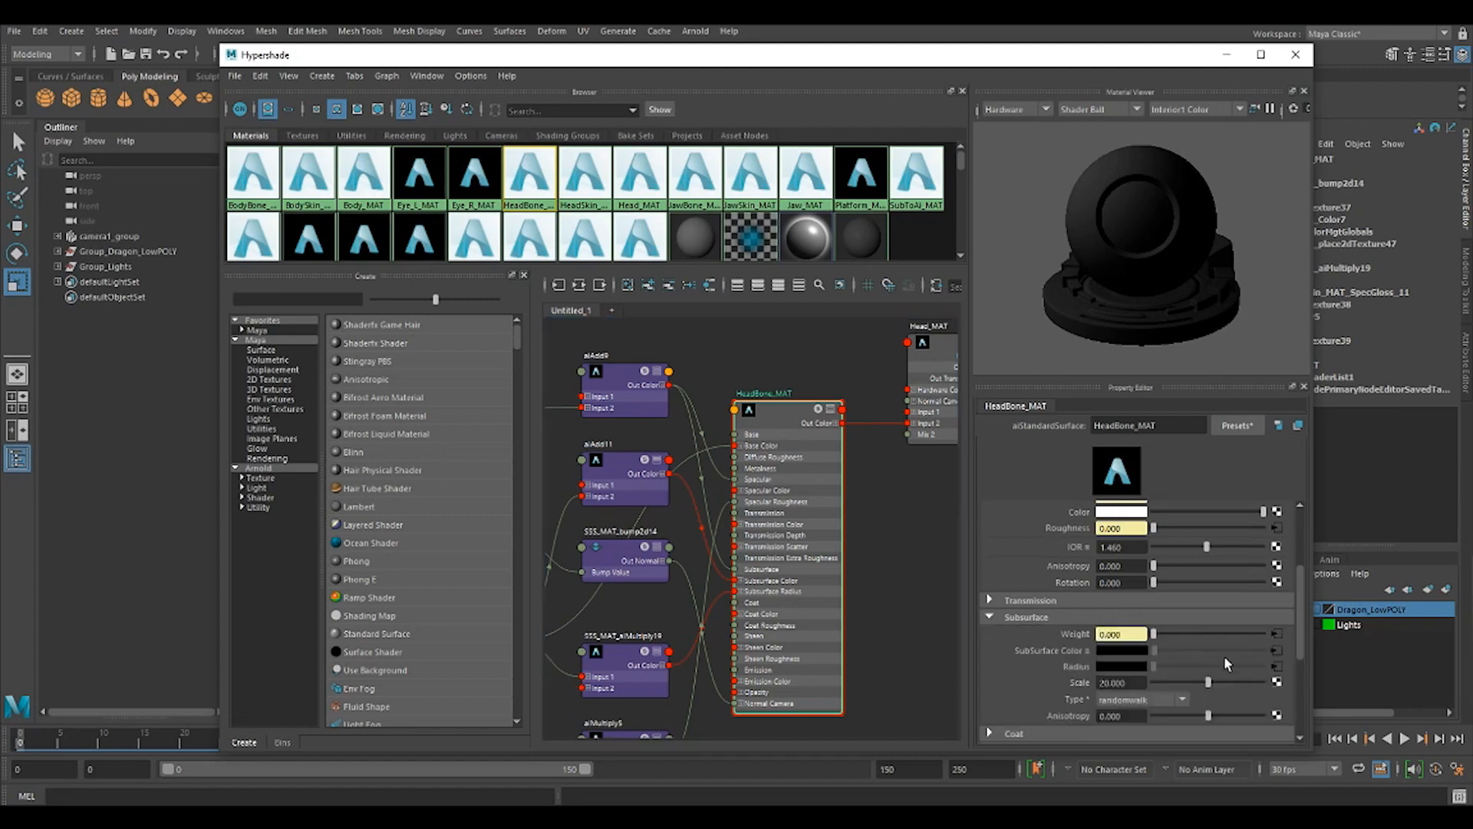
scroll(1190, 652, down, 2)
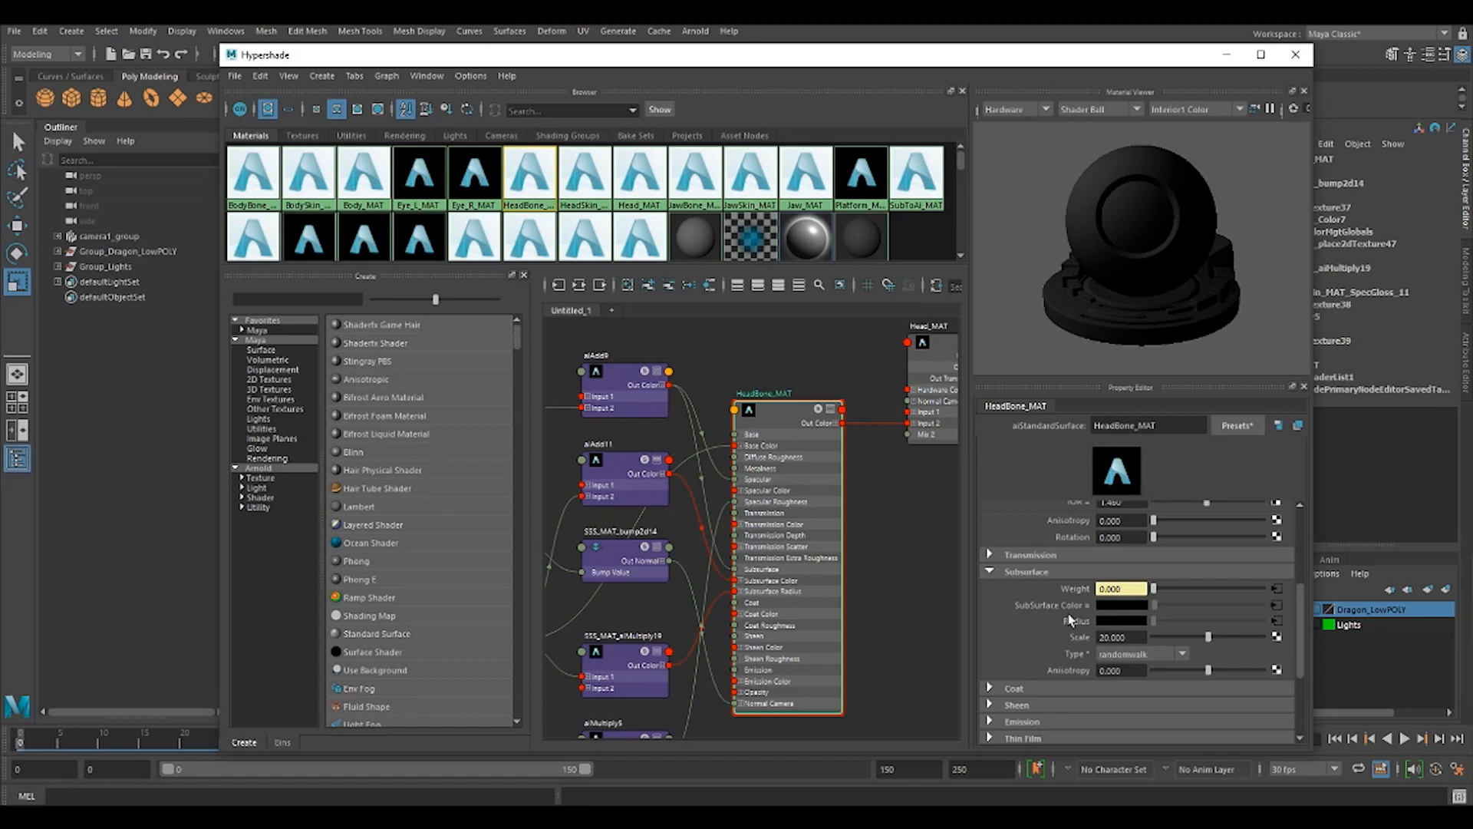
scroll(1159, 629, down, 3)
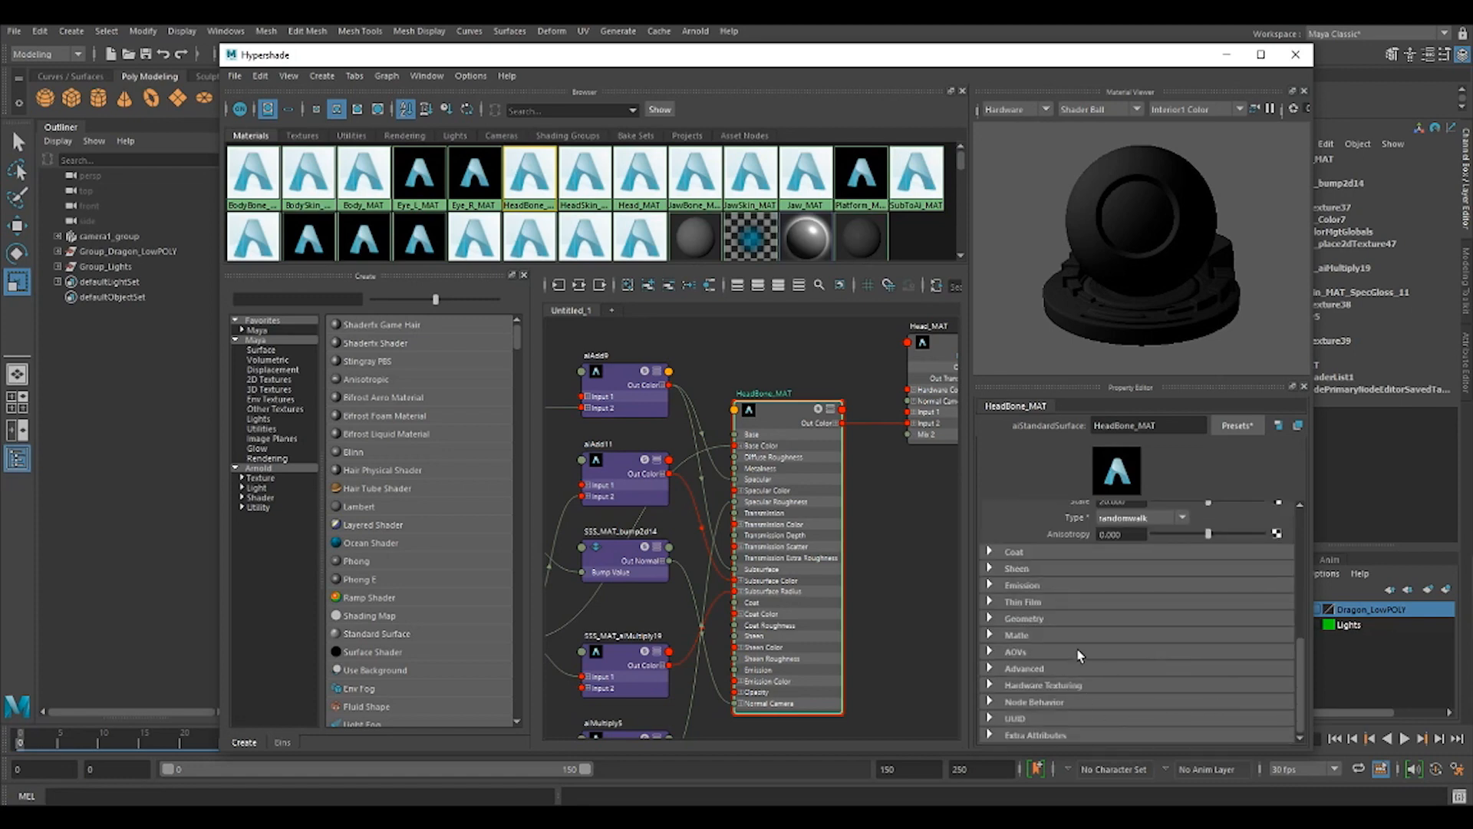
Trace HeadBone_MAT's bump mapping through the Head_Normal.png file node to its bump2d node, and close the Hypershade.
click(1012, 620)
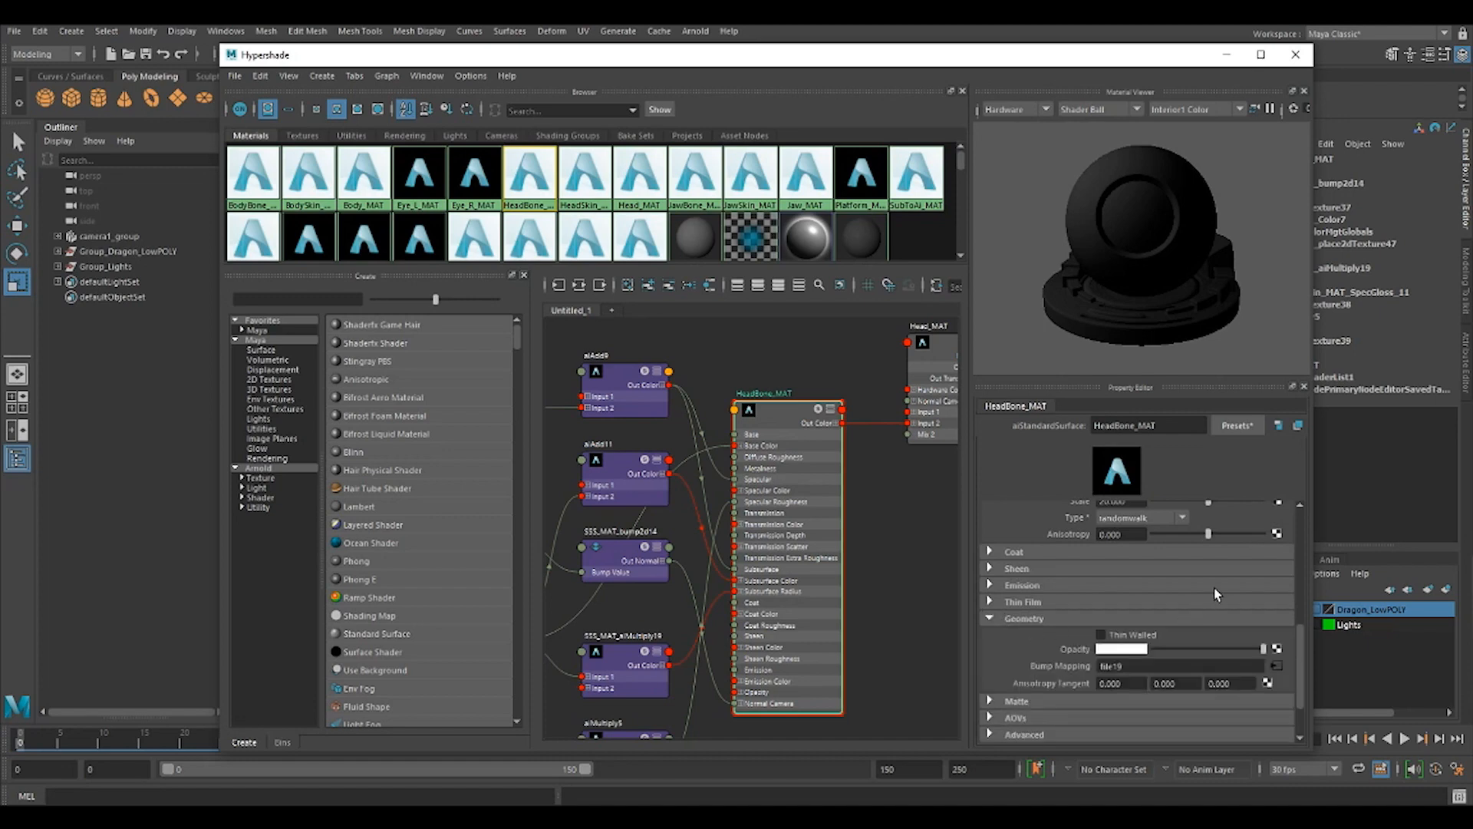
click(1277, 666)
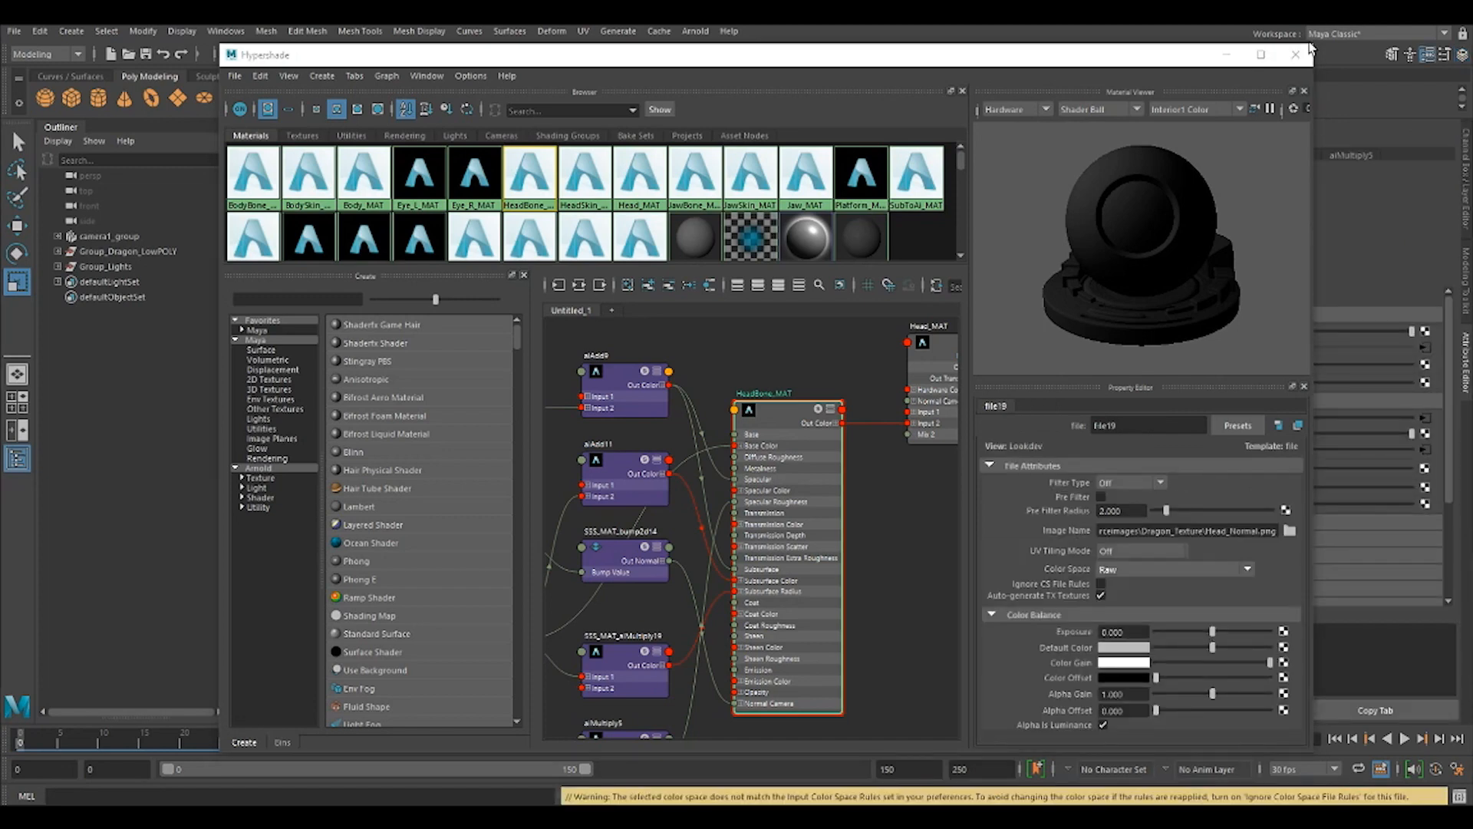
drag(1318, 80, 958, 81)
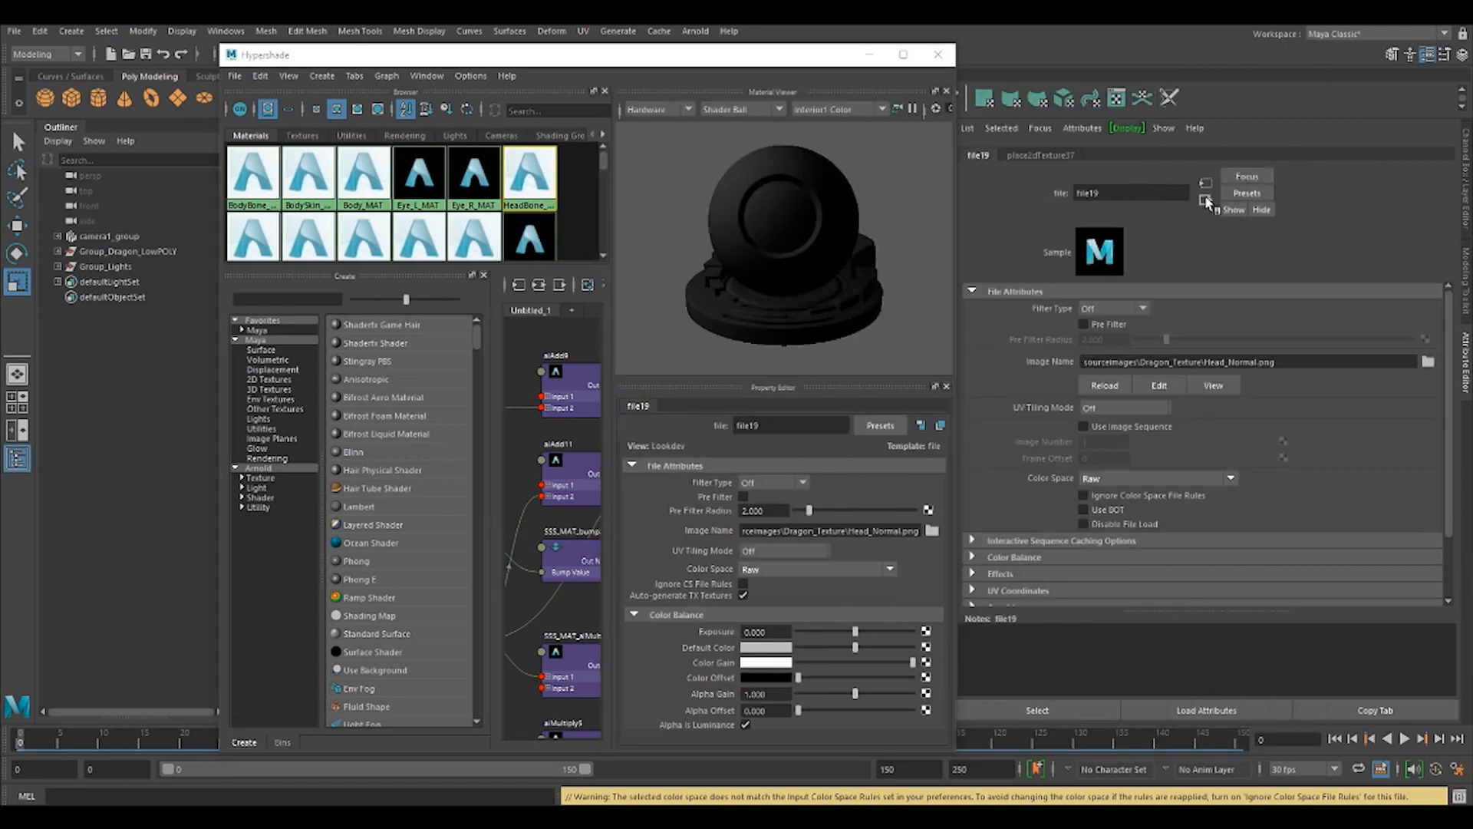
click(1205, 199)
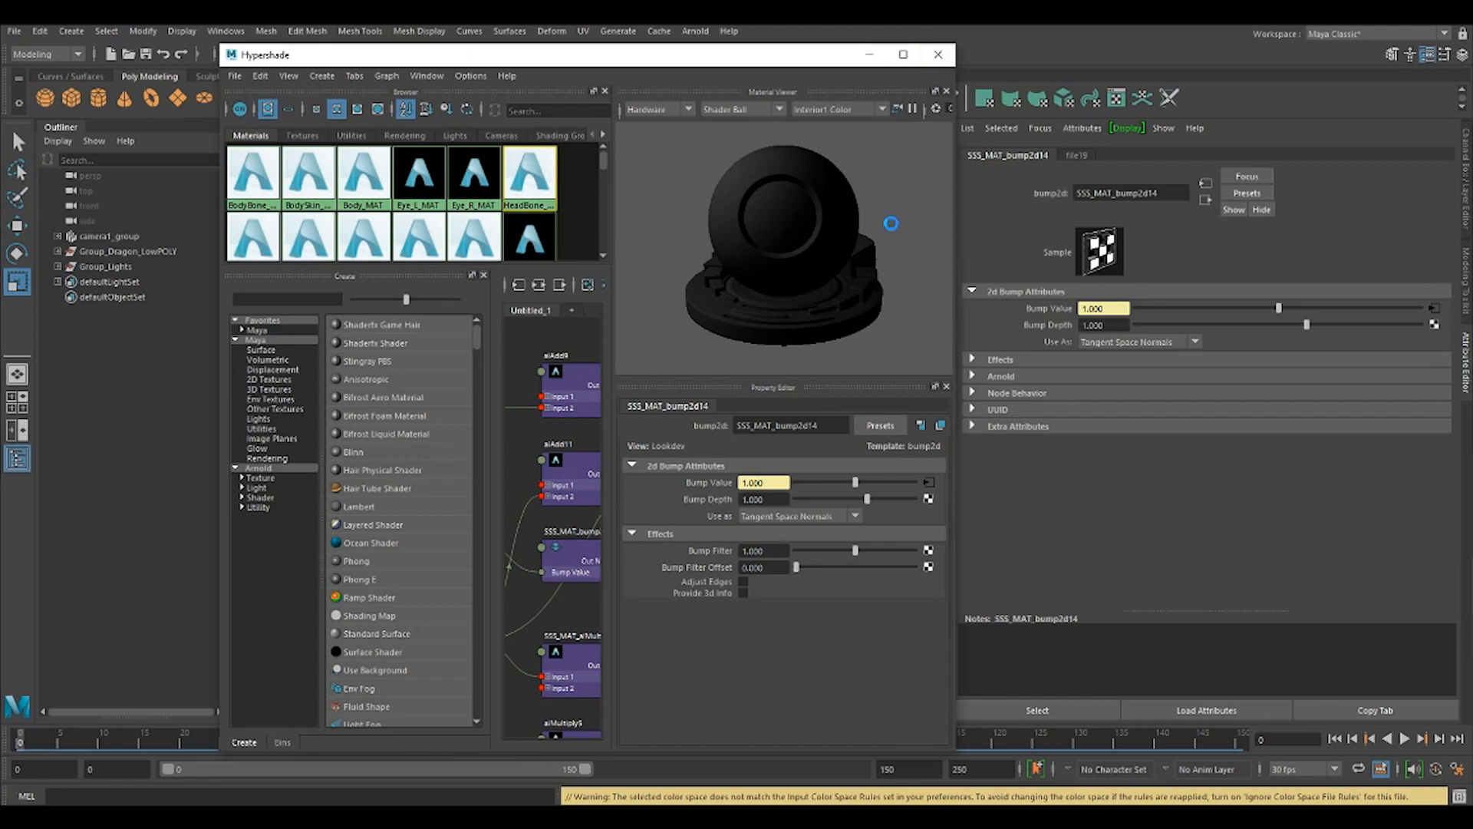
click(938, 55)
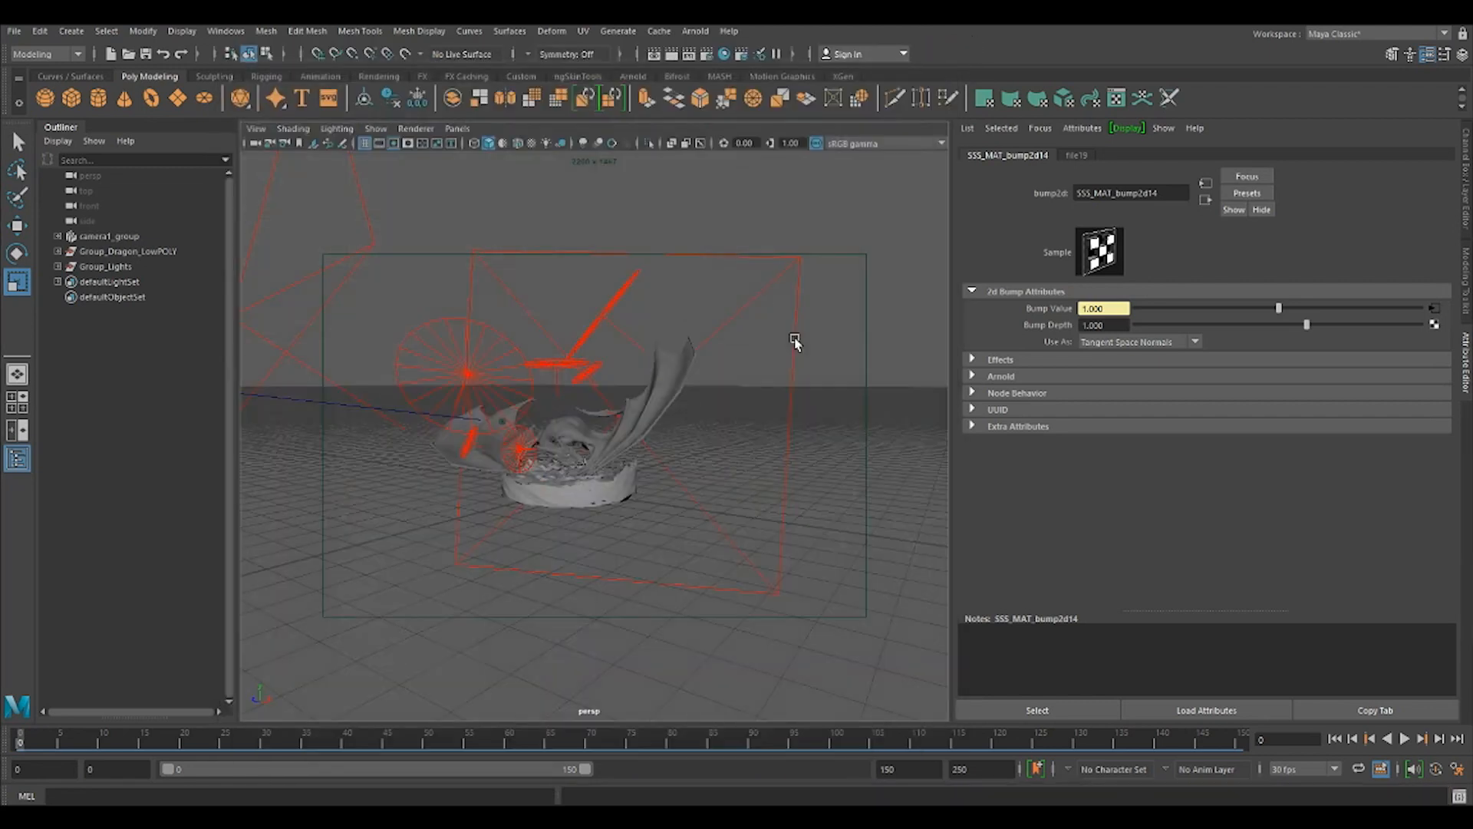
Show the scene through camera1 and raise its camera1_aim target above the dragon to about Y 44.2.
click(457, 128)
mouse_move(559, 145)
click(645, 145)
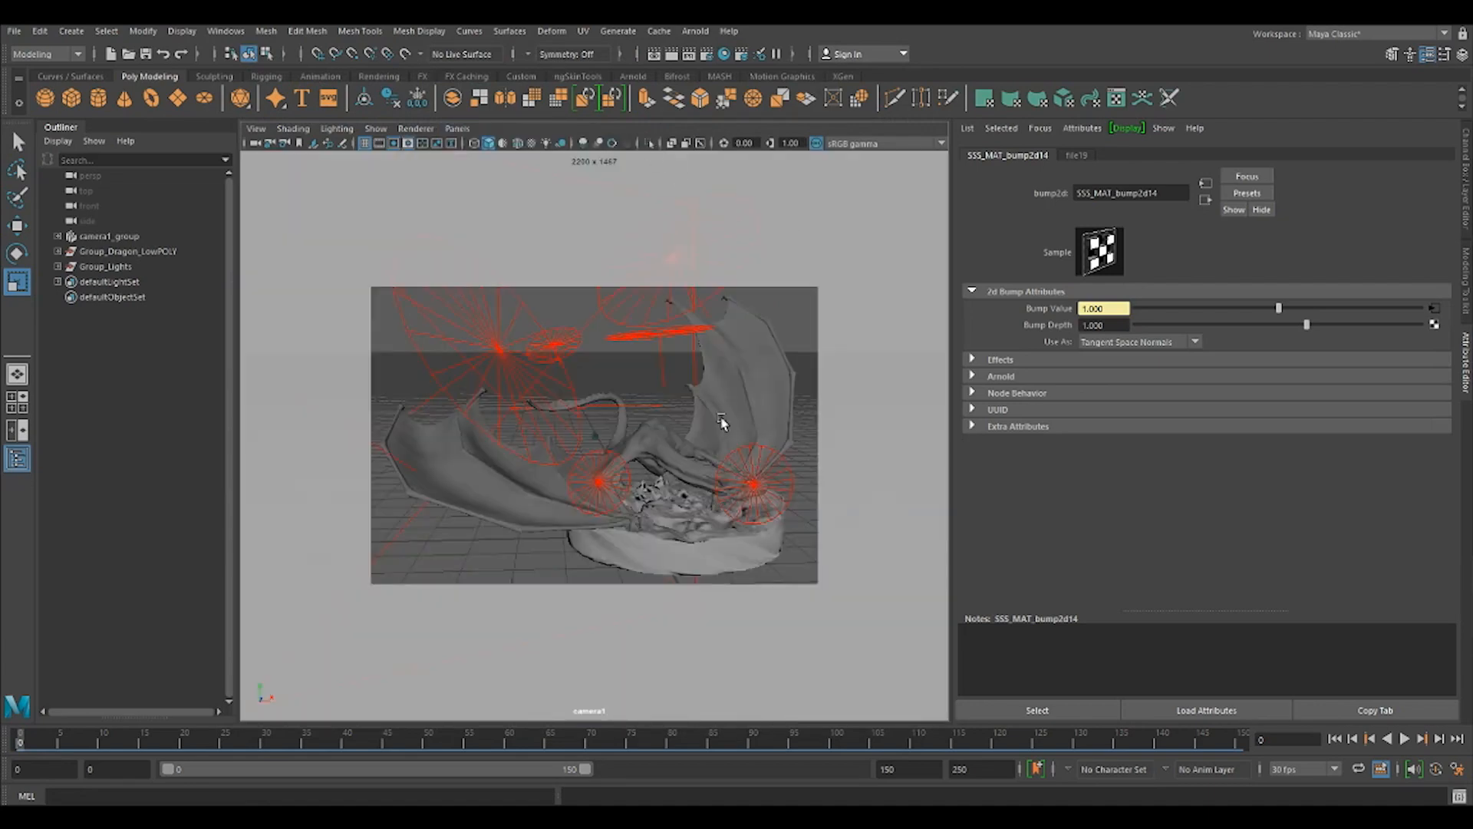
click(117, 236)
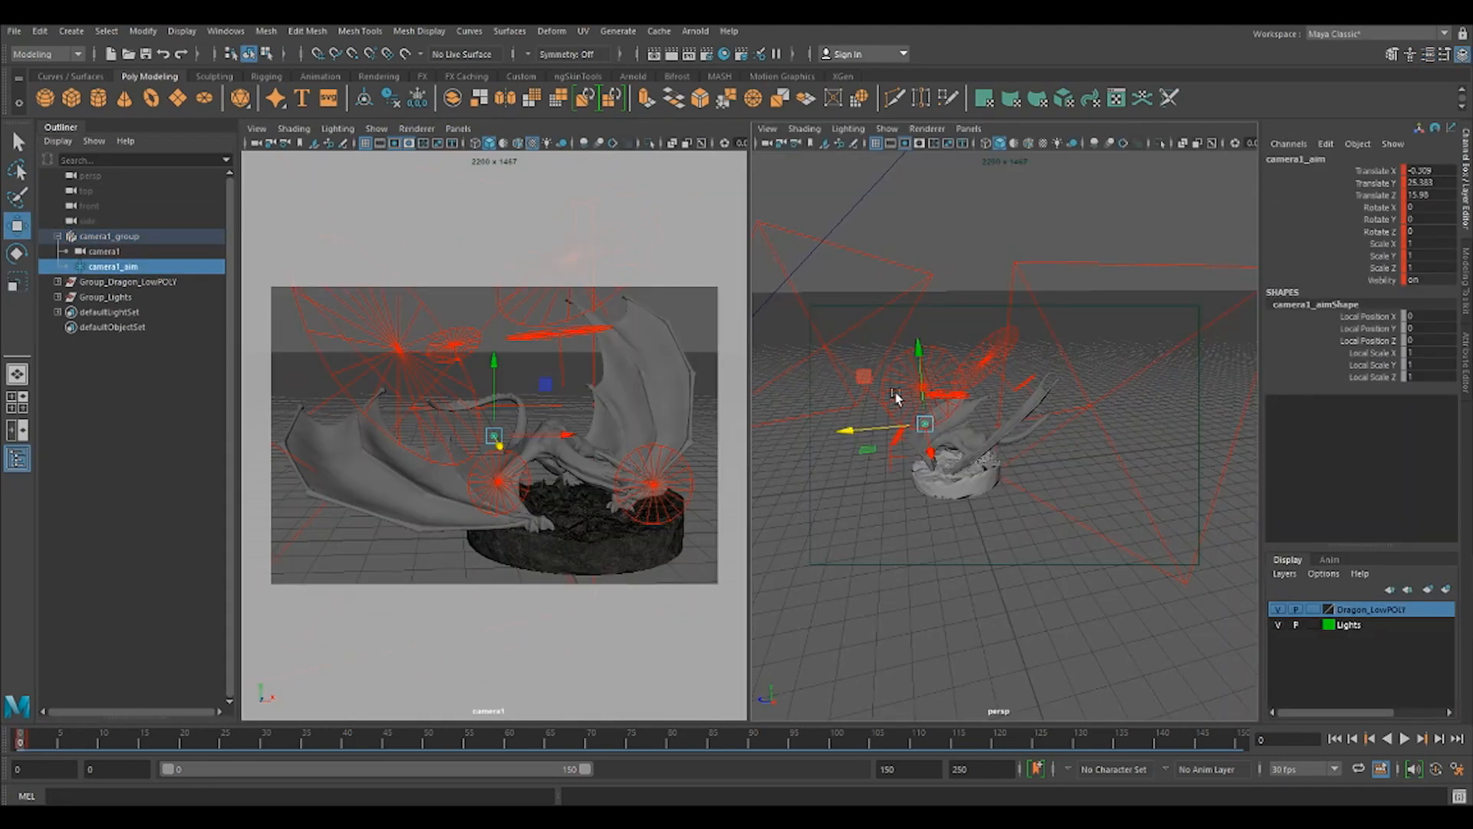
click(921, 349)
drag(921, 350, 928, 308)
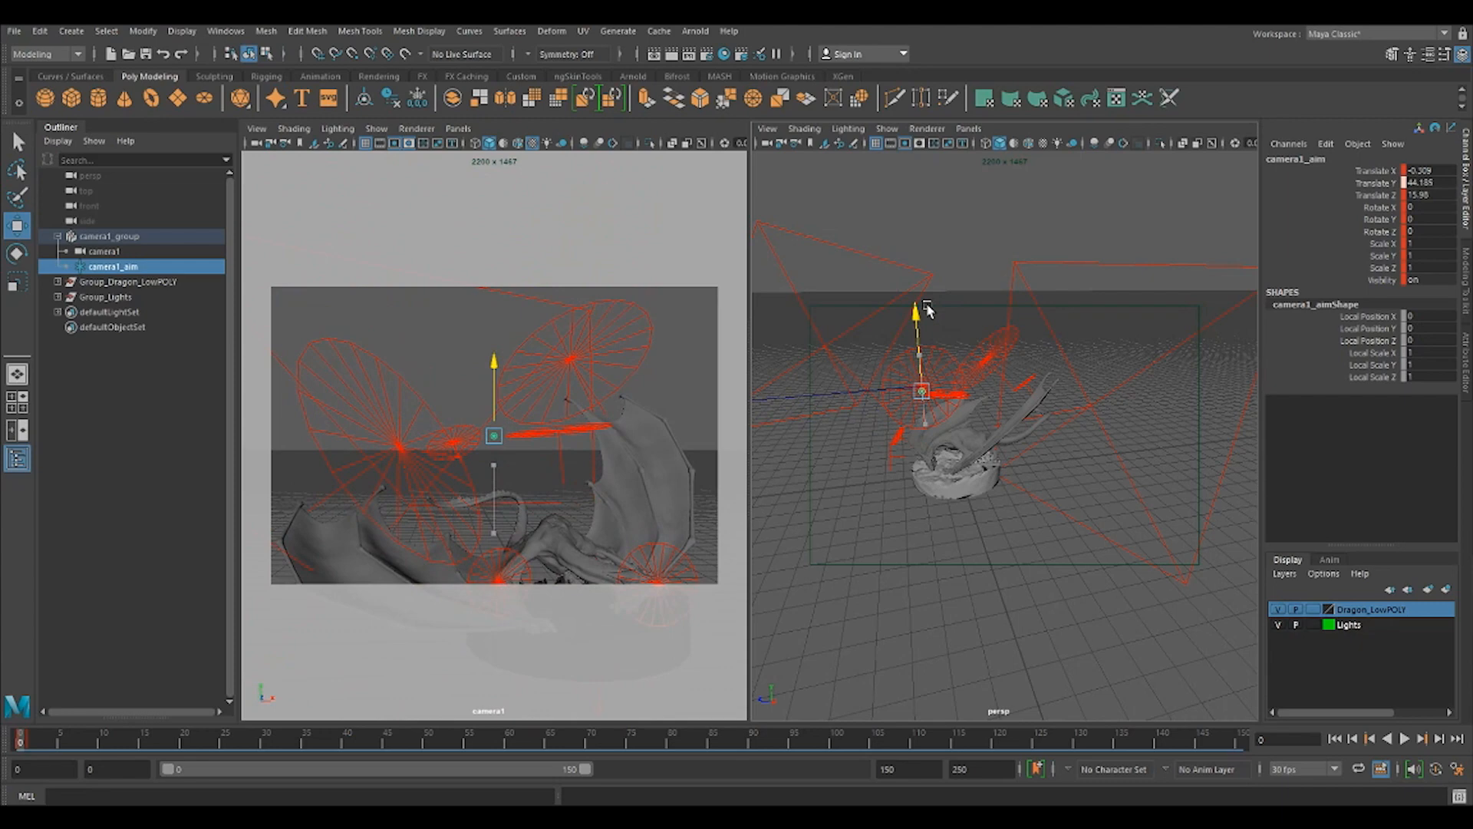
Lower the whole camera1_group to about Y -19.2 and lock camera1 against movement.
click(108, 237)
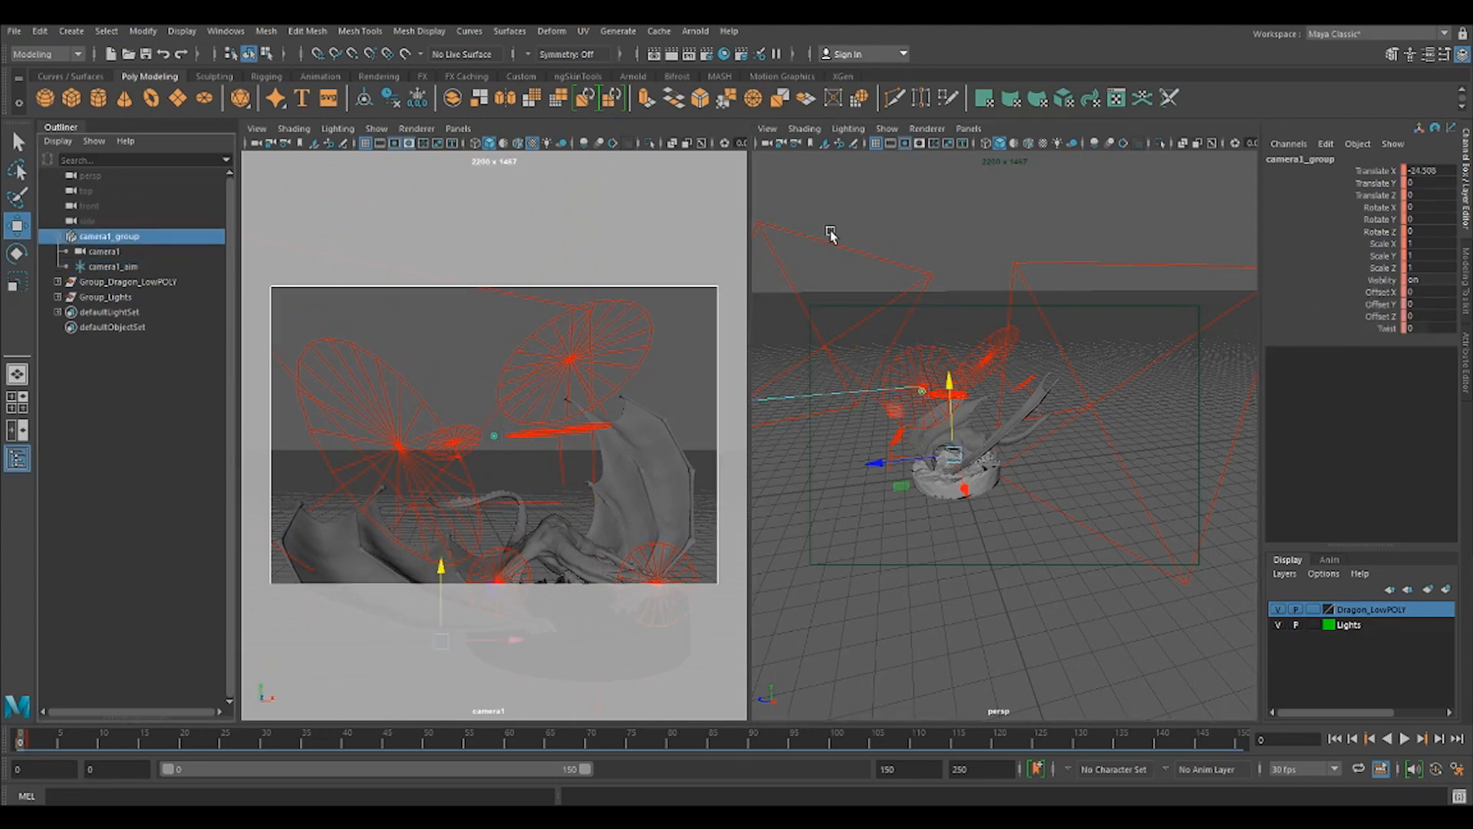
drag(964, 397, 958, 418)
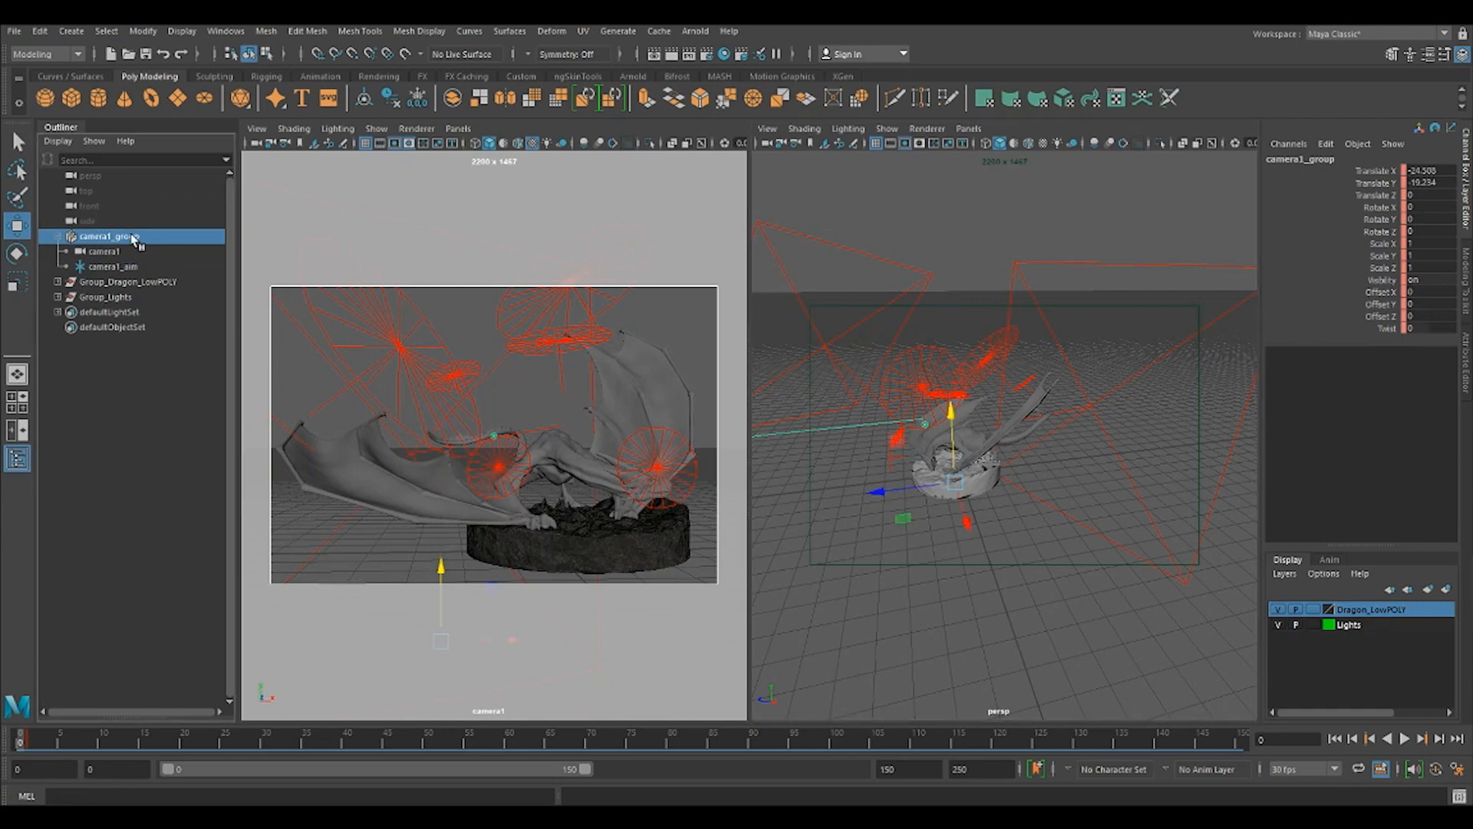
click(122, 267)
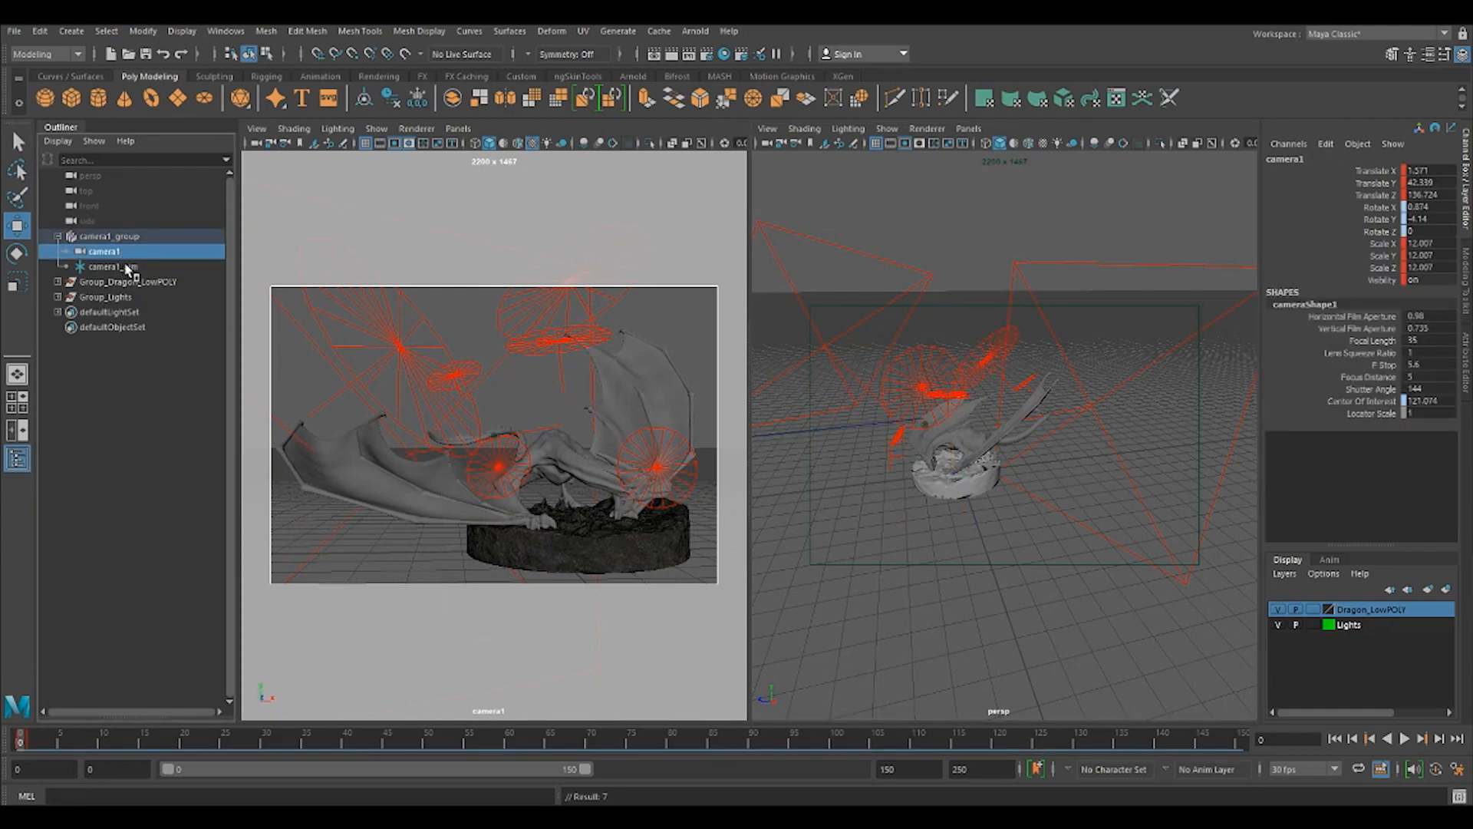
click(270, 143)
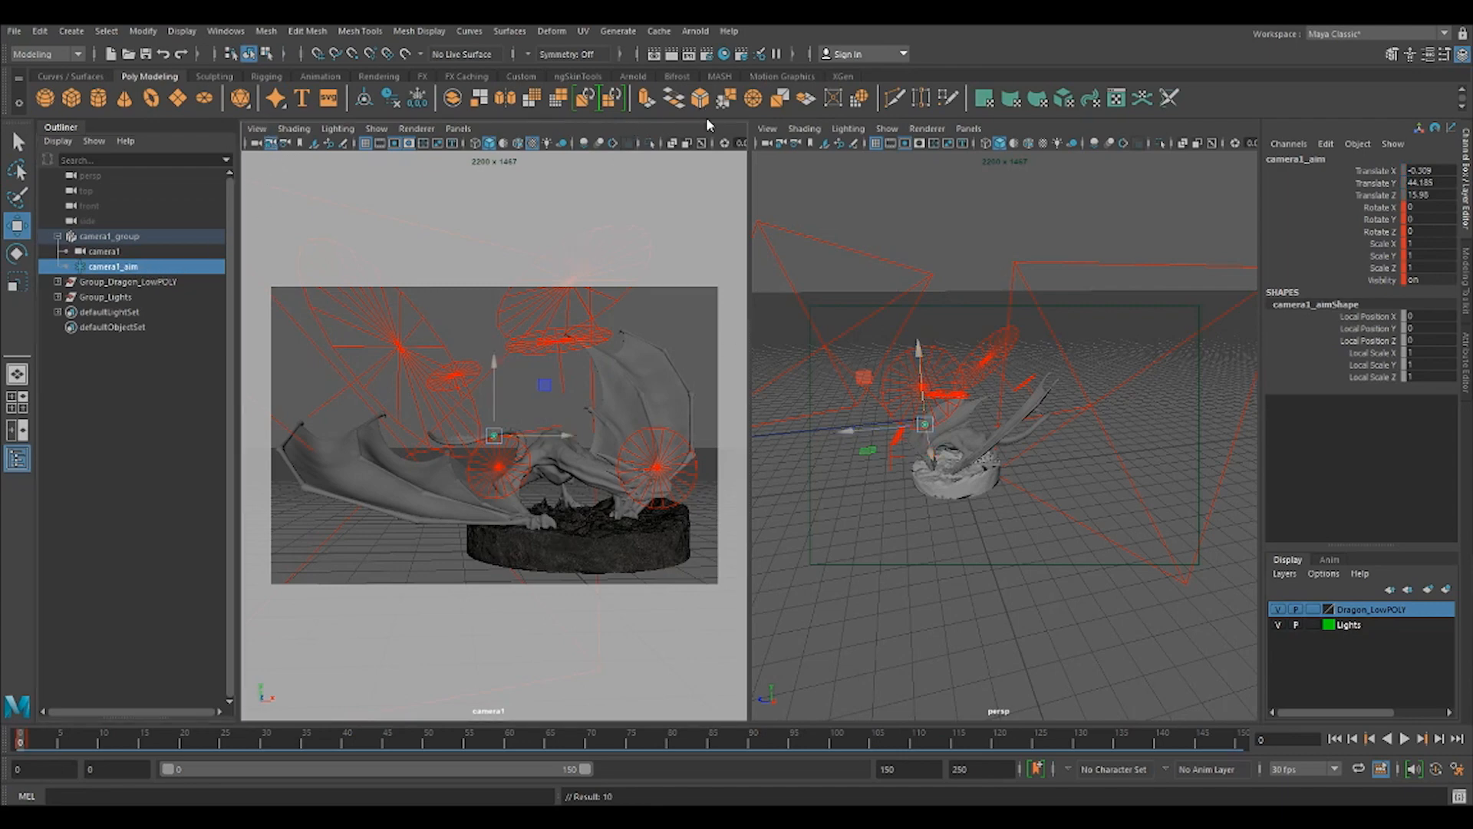
click(1091, 233)
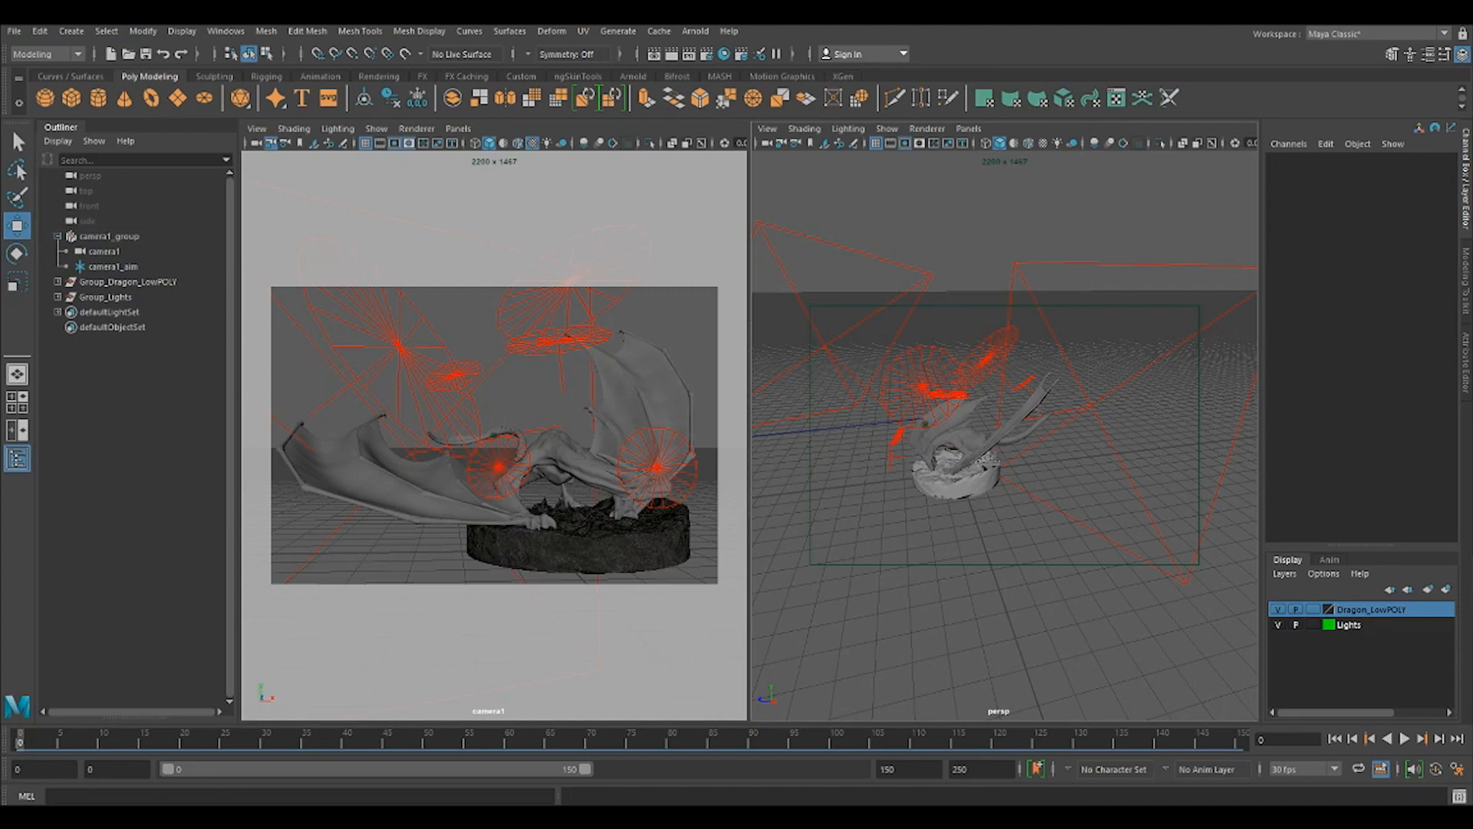
Preview the new camera1 framing in the Arnold RenderView, check its AOV choices, and close it after stopping the render.
click(383, 817)
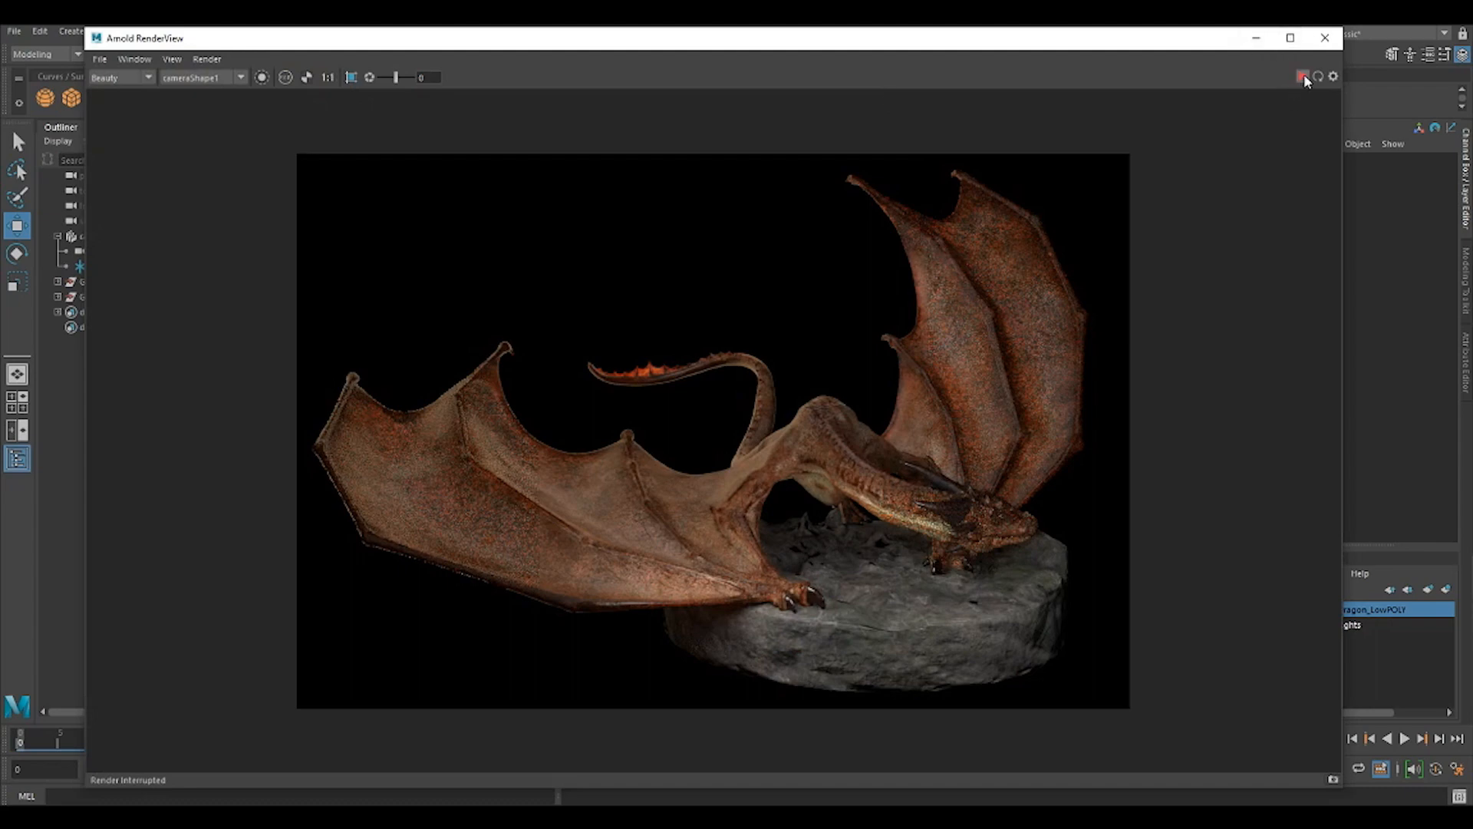
click(1304, 76)
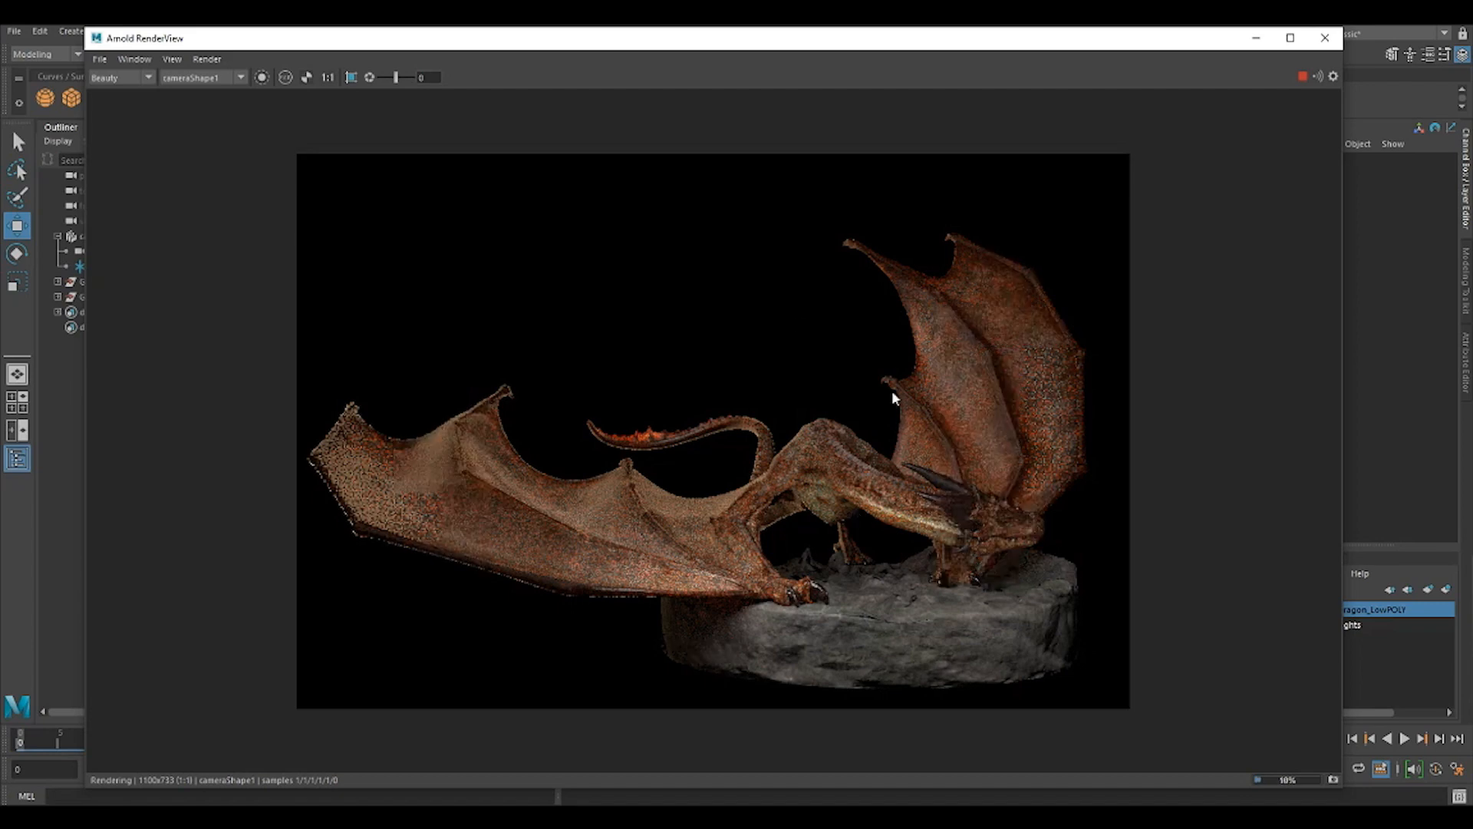
click(113, 76)
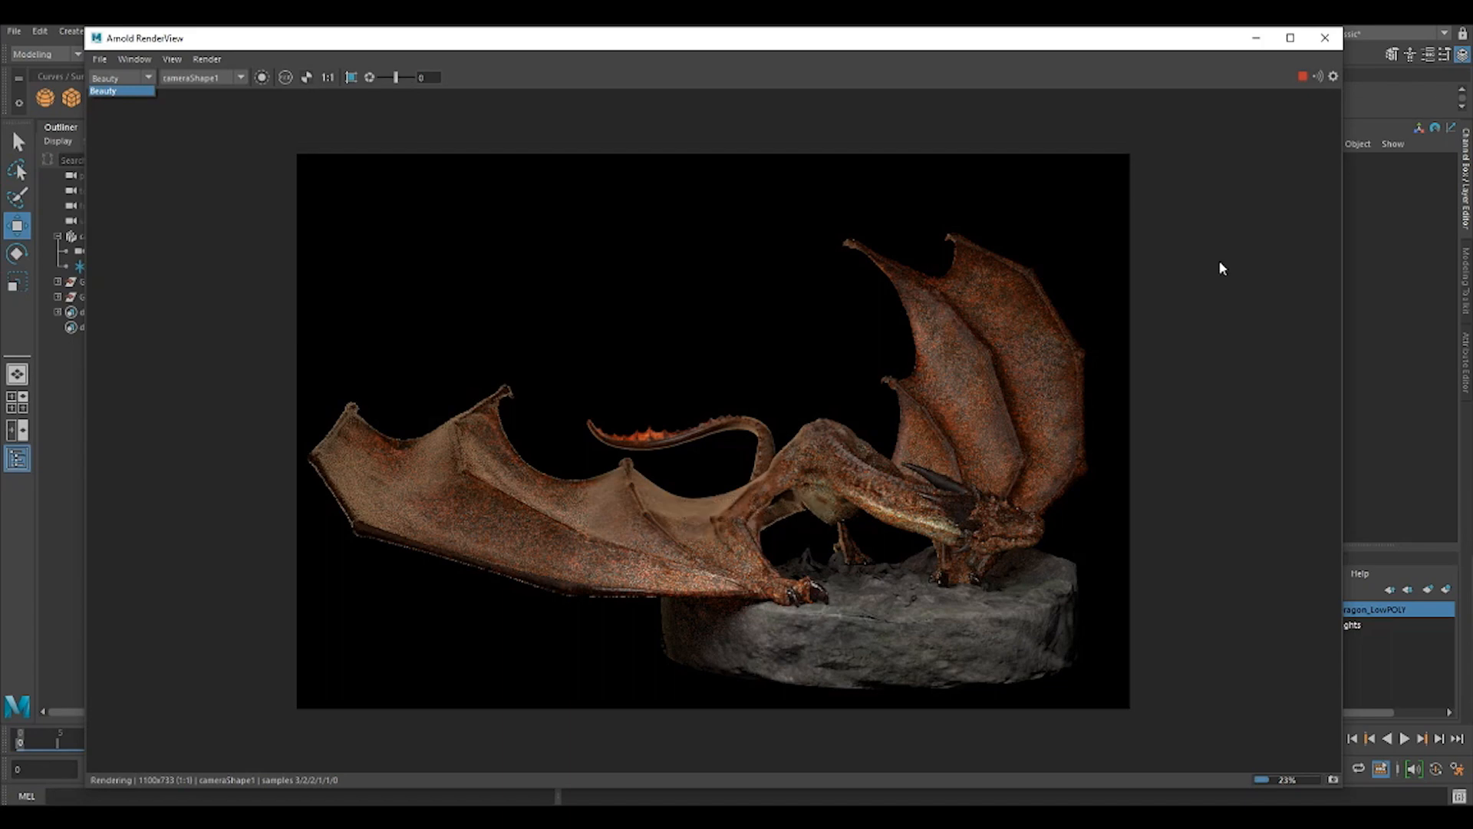
click(1302, 77)
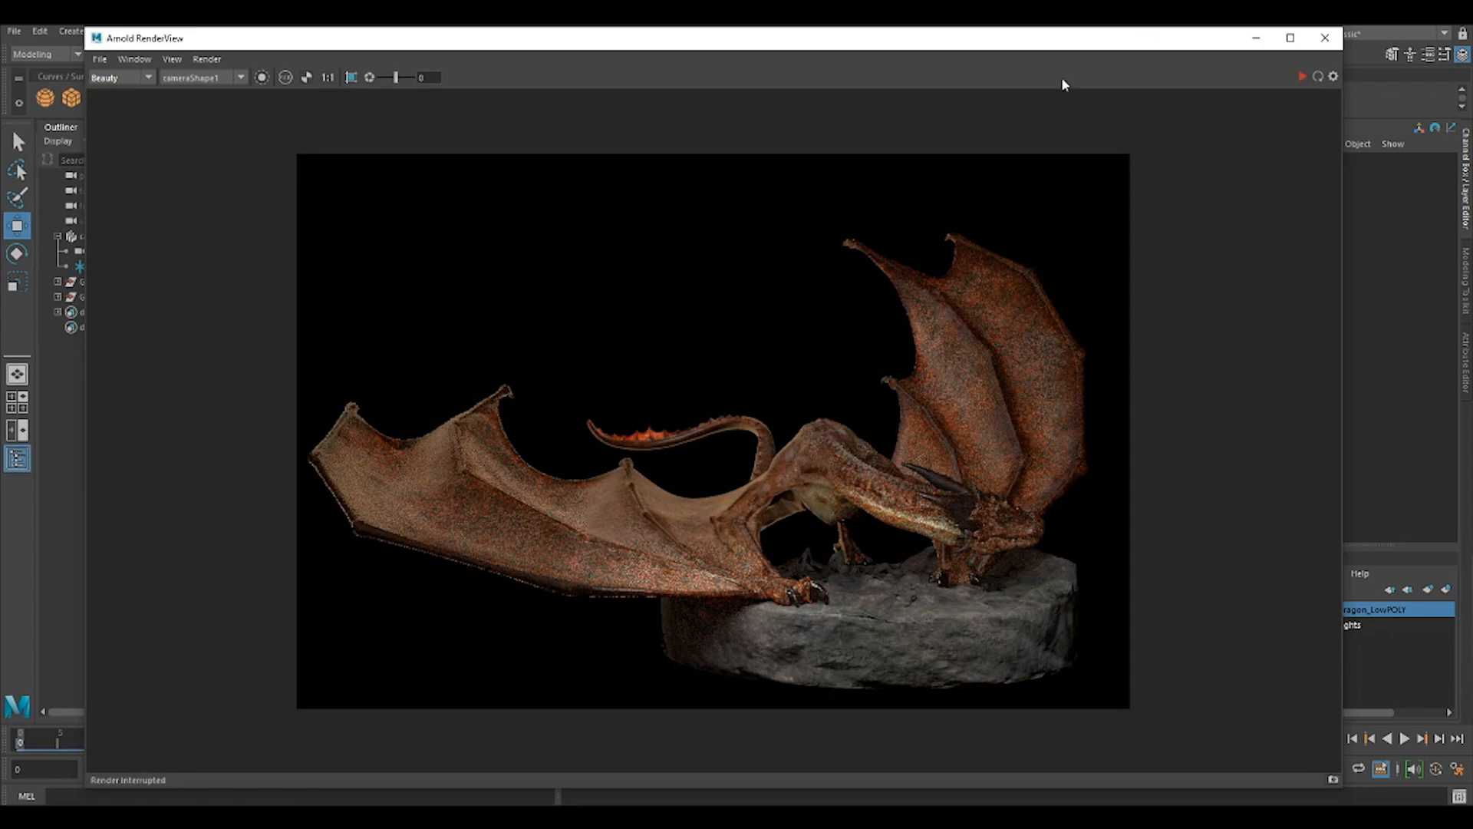
click(1333, 34)
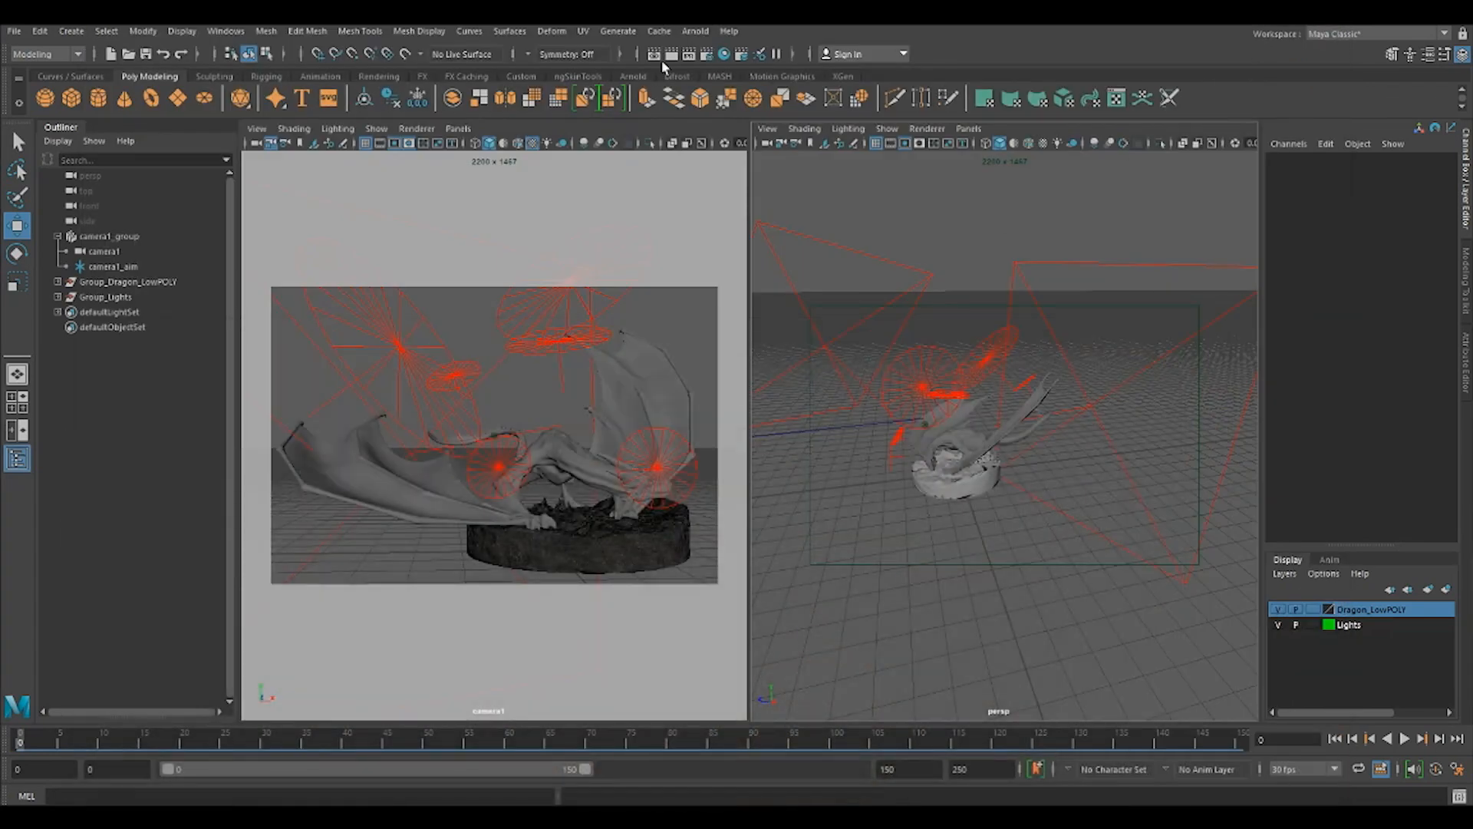
In the render settings, add the Z, specular_direct, specular_indirect and sss passes to the active AOVs.
click(708, 54)
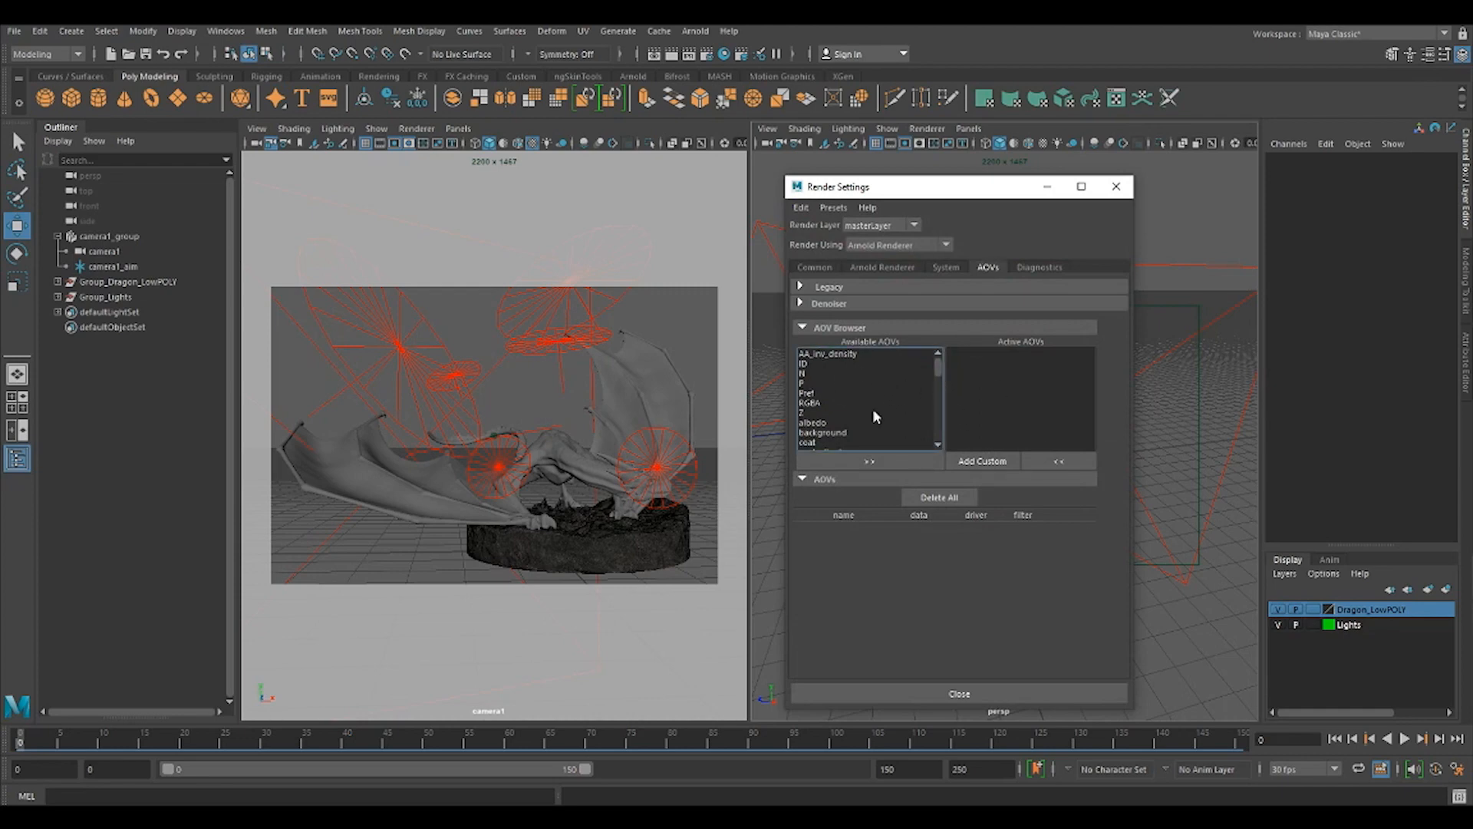
scroll(866, 382, down, 4)
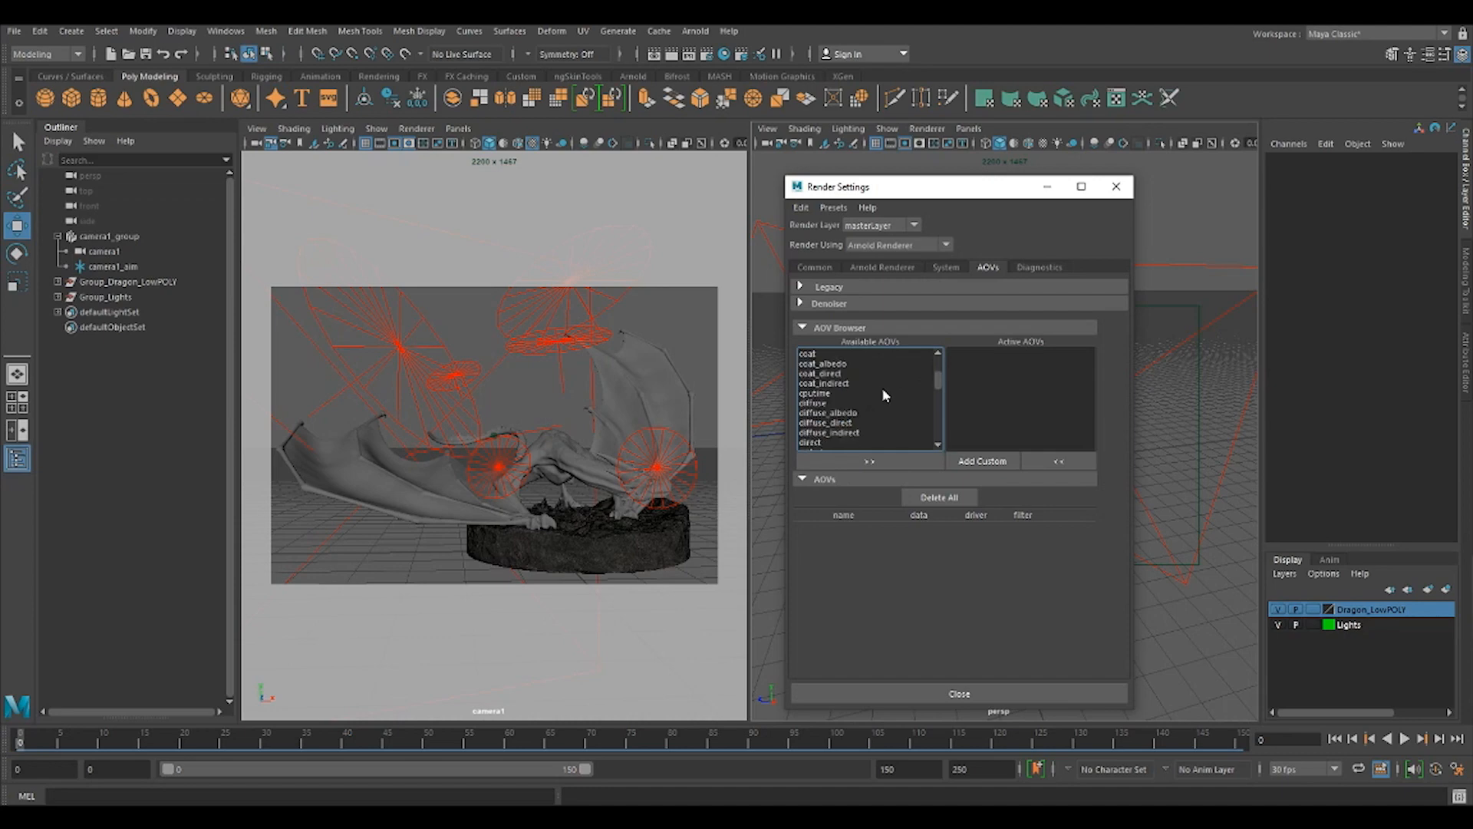
scroll(887, 393, down, 6)
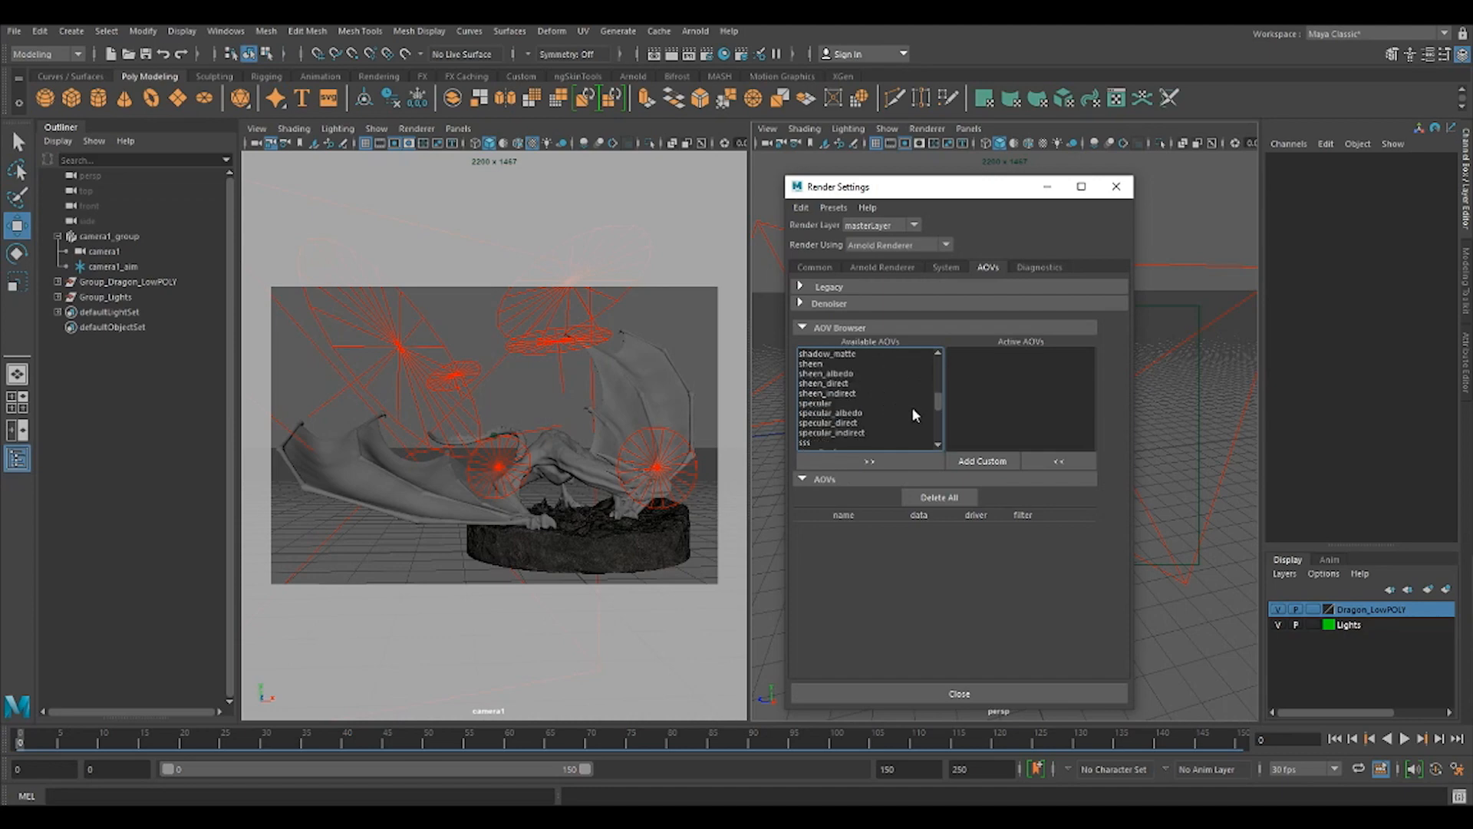
click(854, 422)
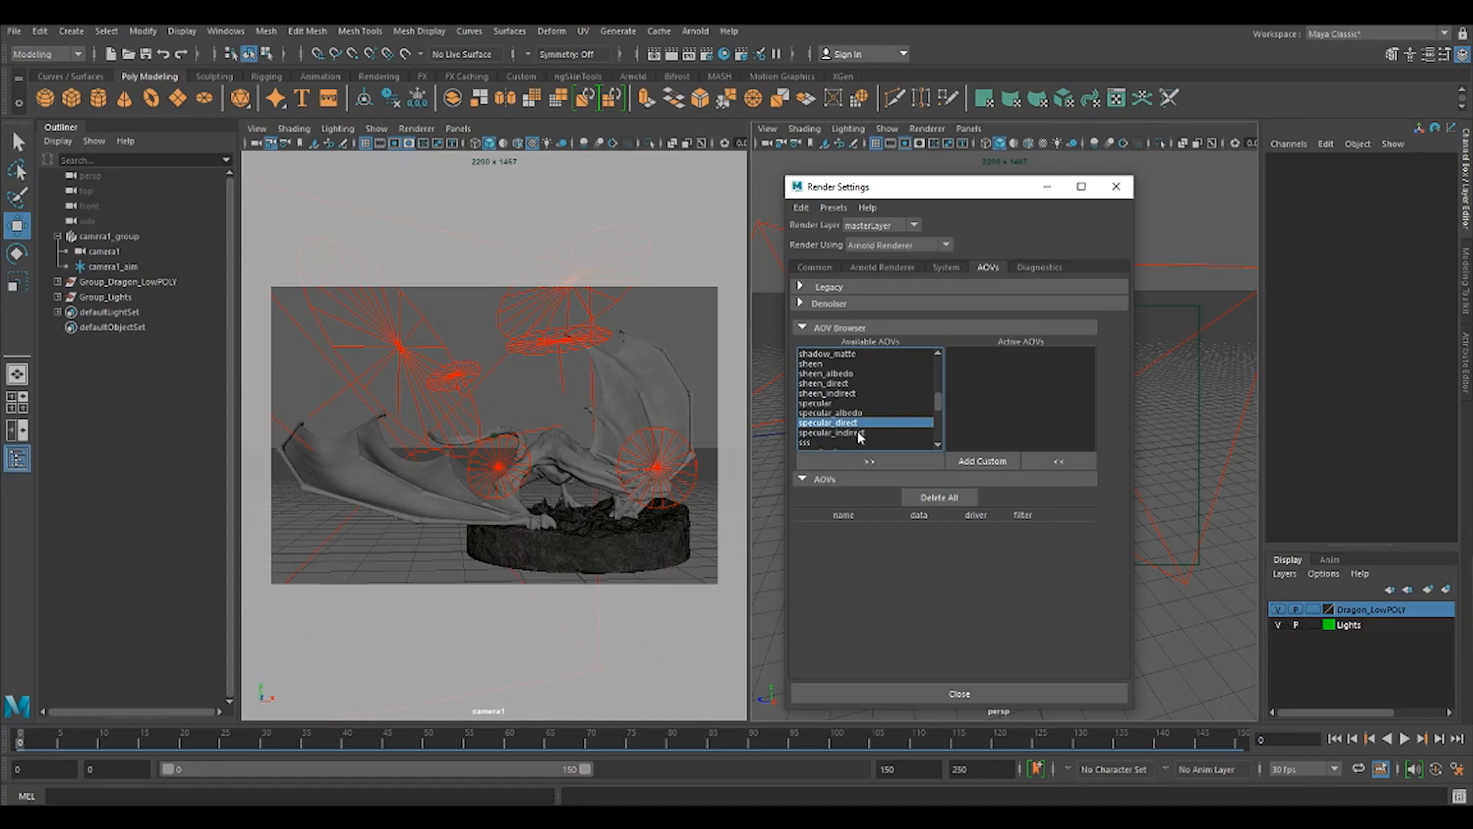
shift+click(854, 434)
shift+click(806, 443)
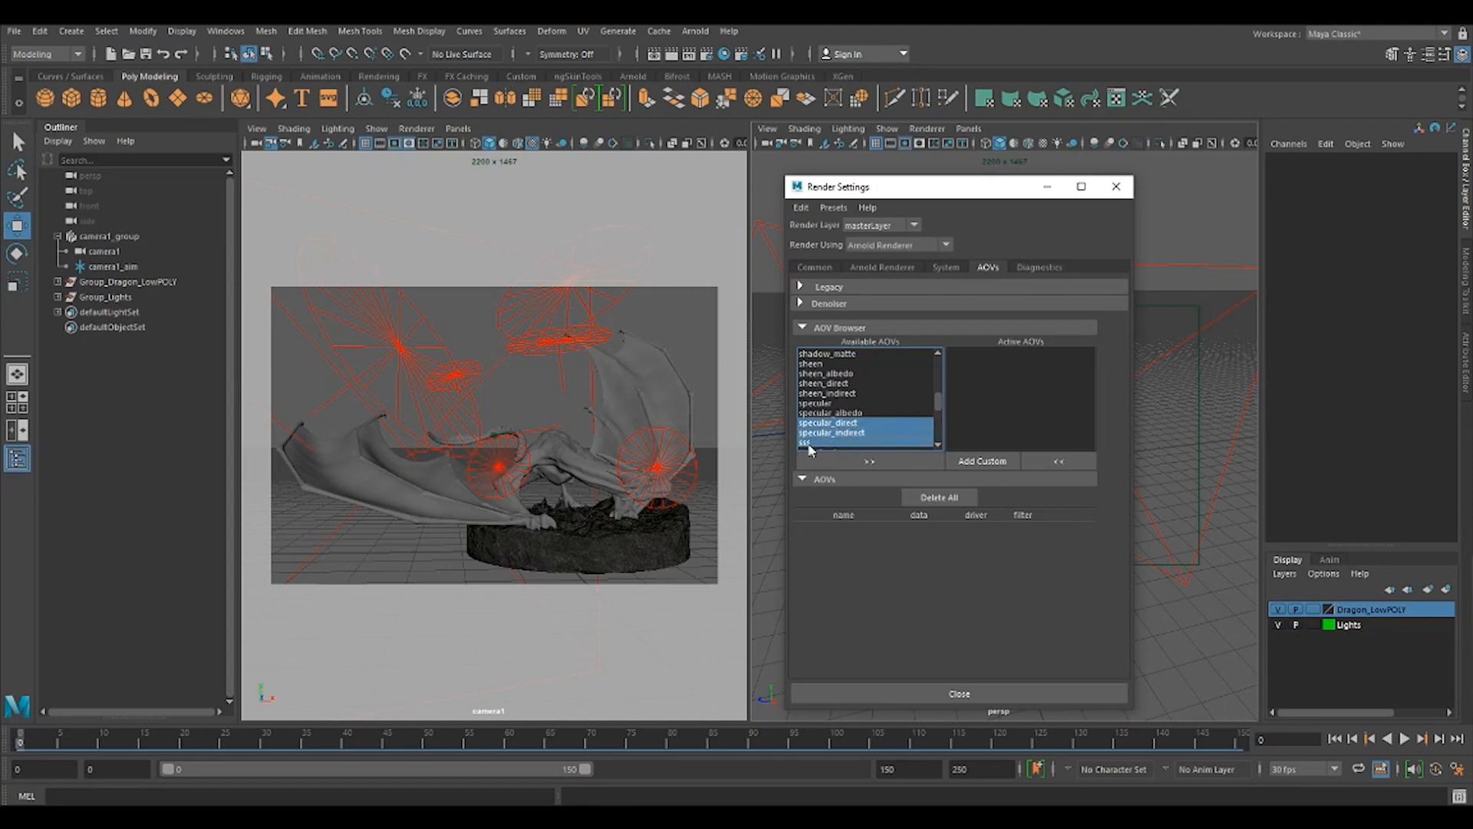
scroll(870, 420, down, 1)
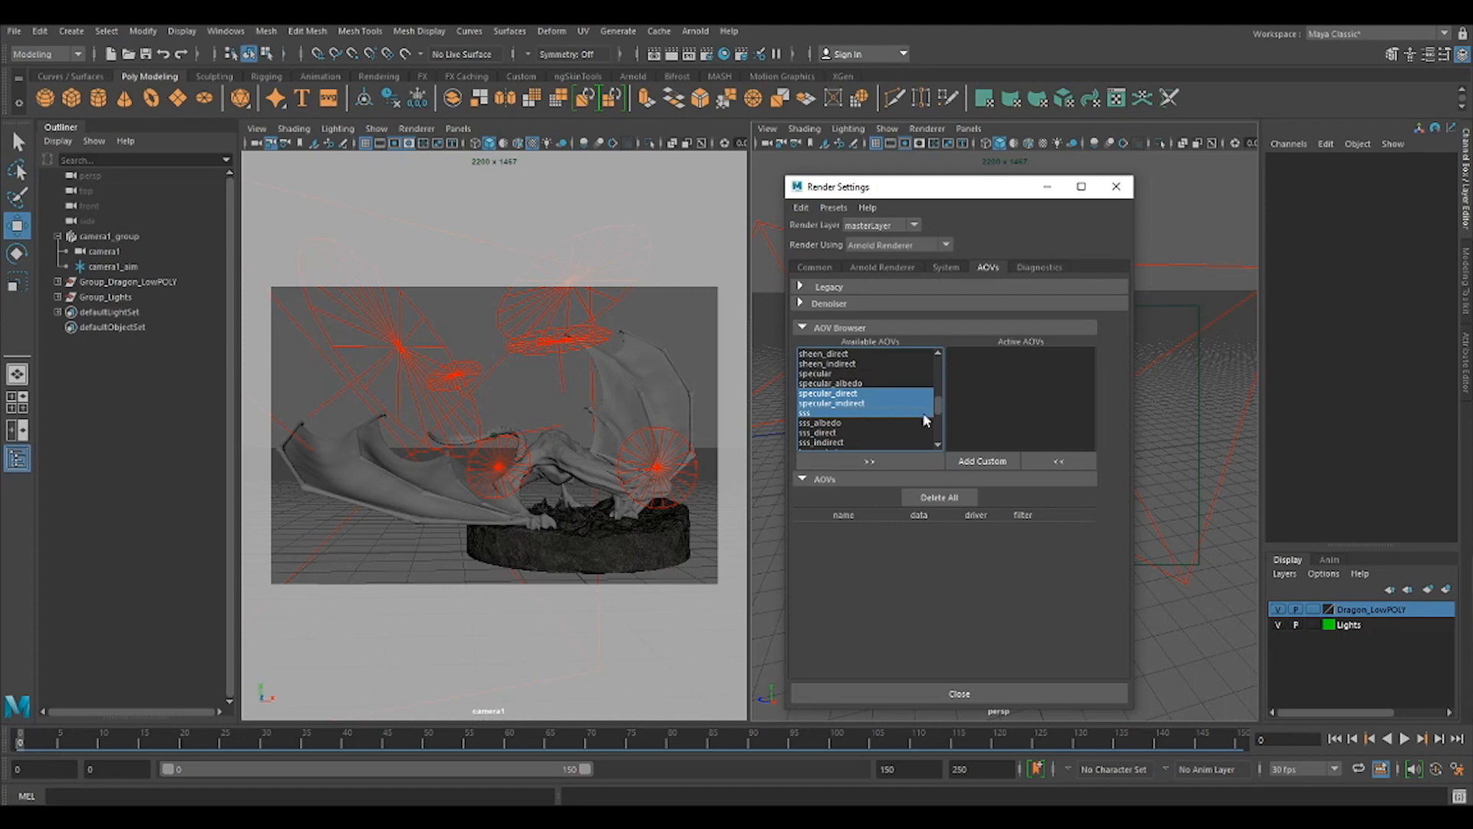
scroll(895, 418, down, 5)
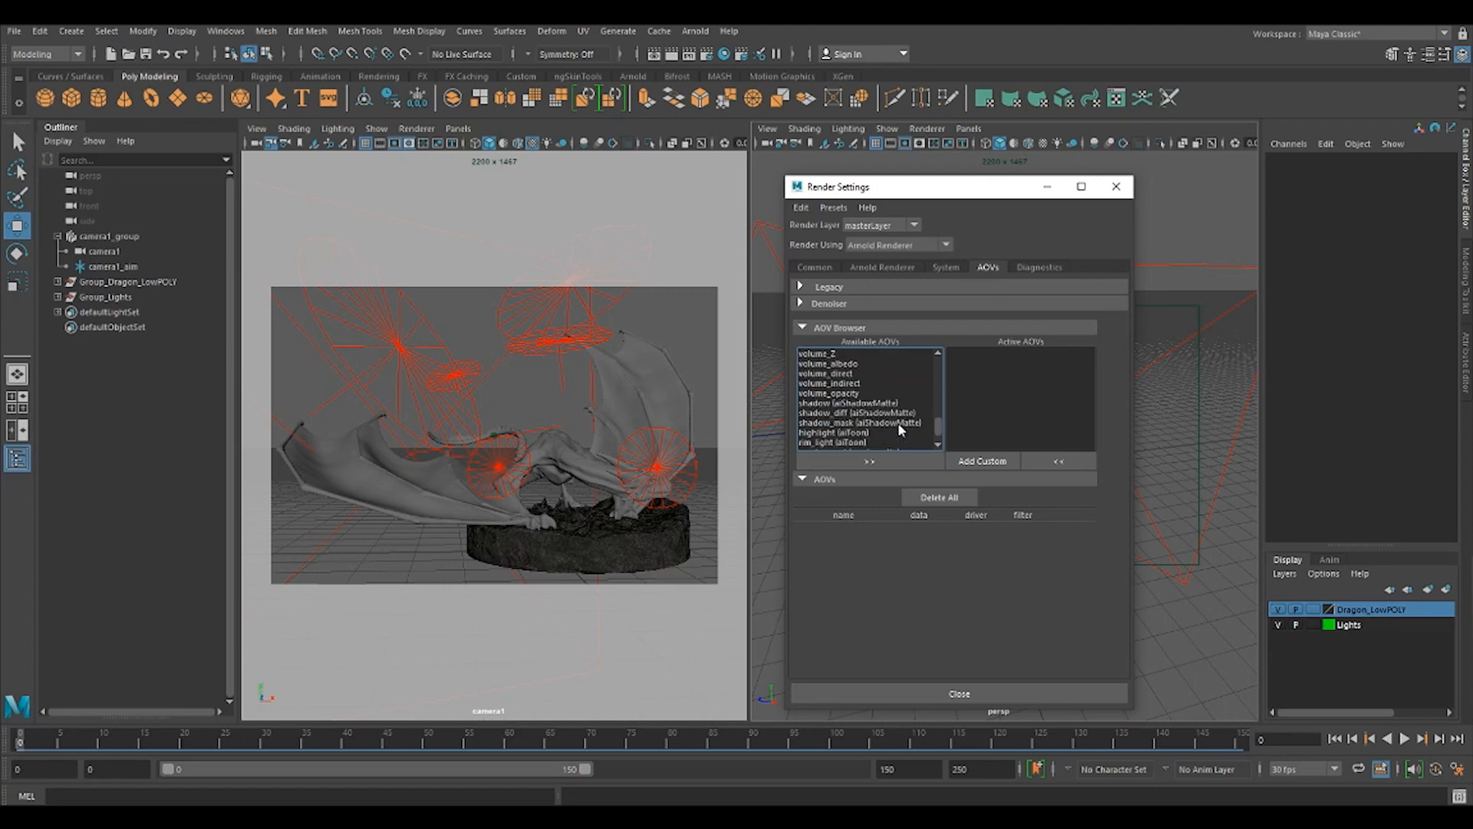
scroll(900, 426, up, 5)
scroll(902, 431, up, 10)
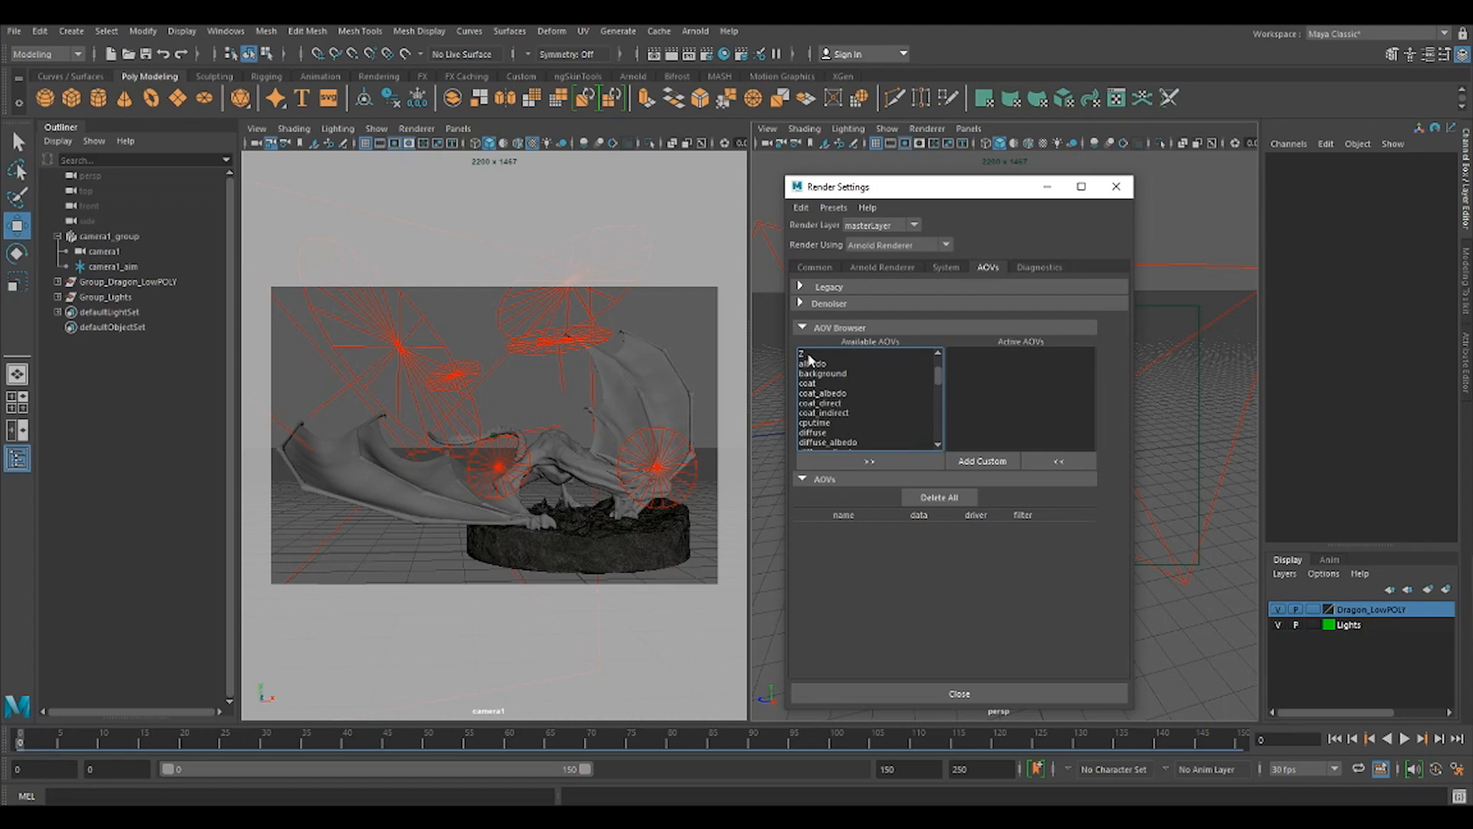
click(809, 355)
scroll(913, 421, up, 1)
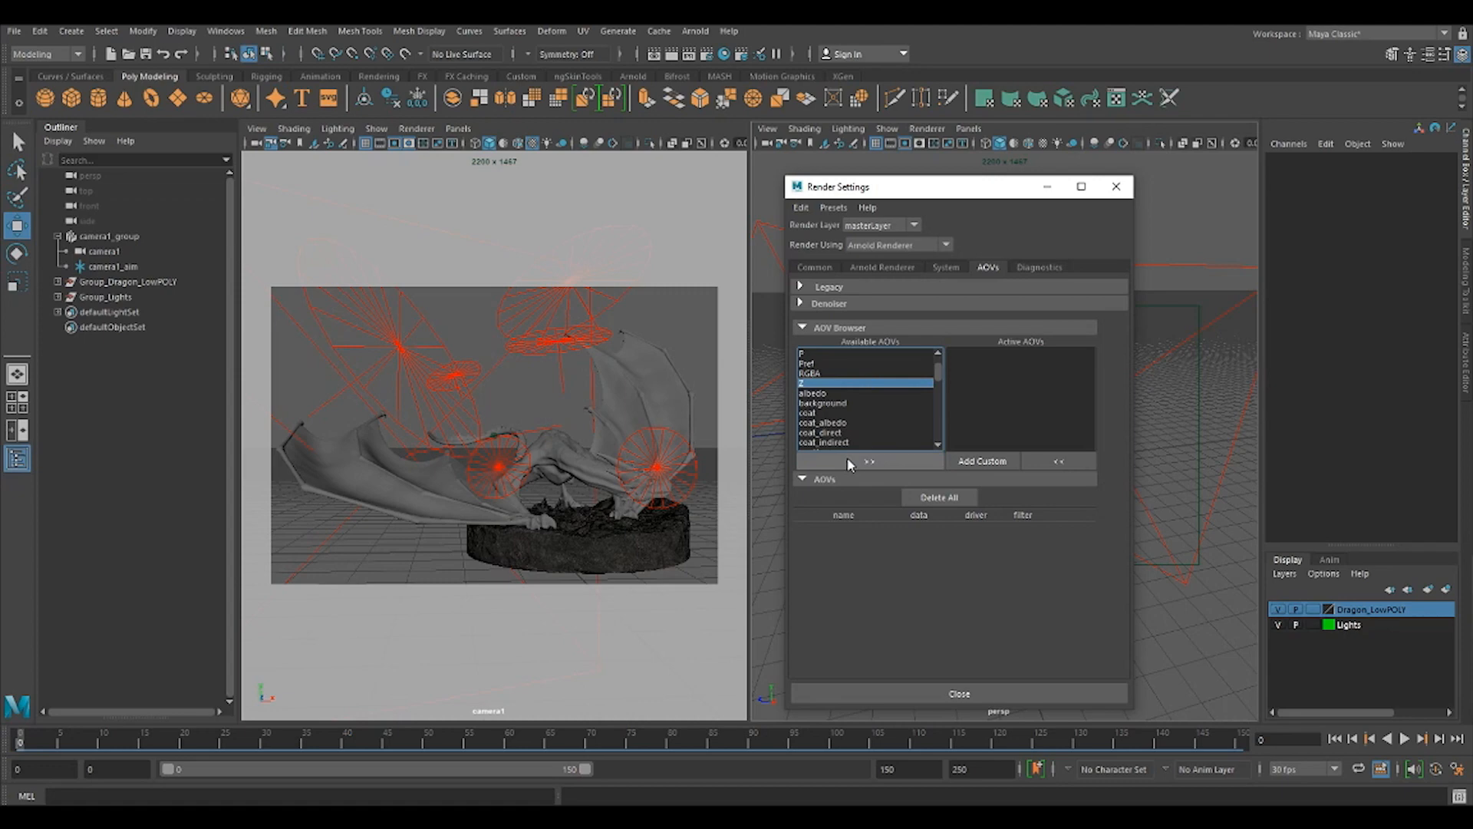
scroll(877, 394, down, 2)
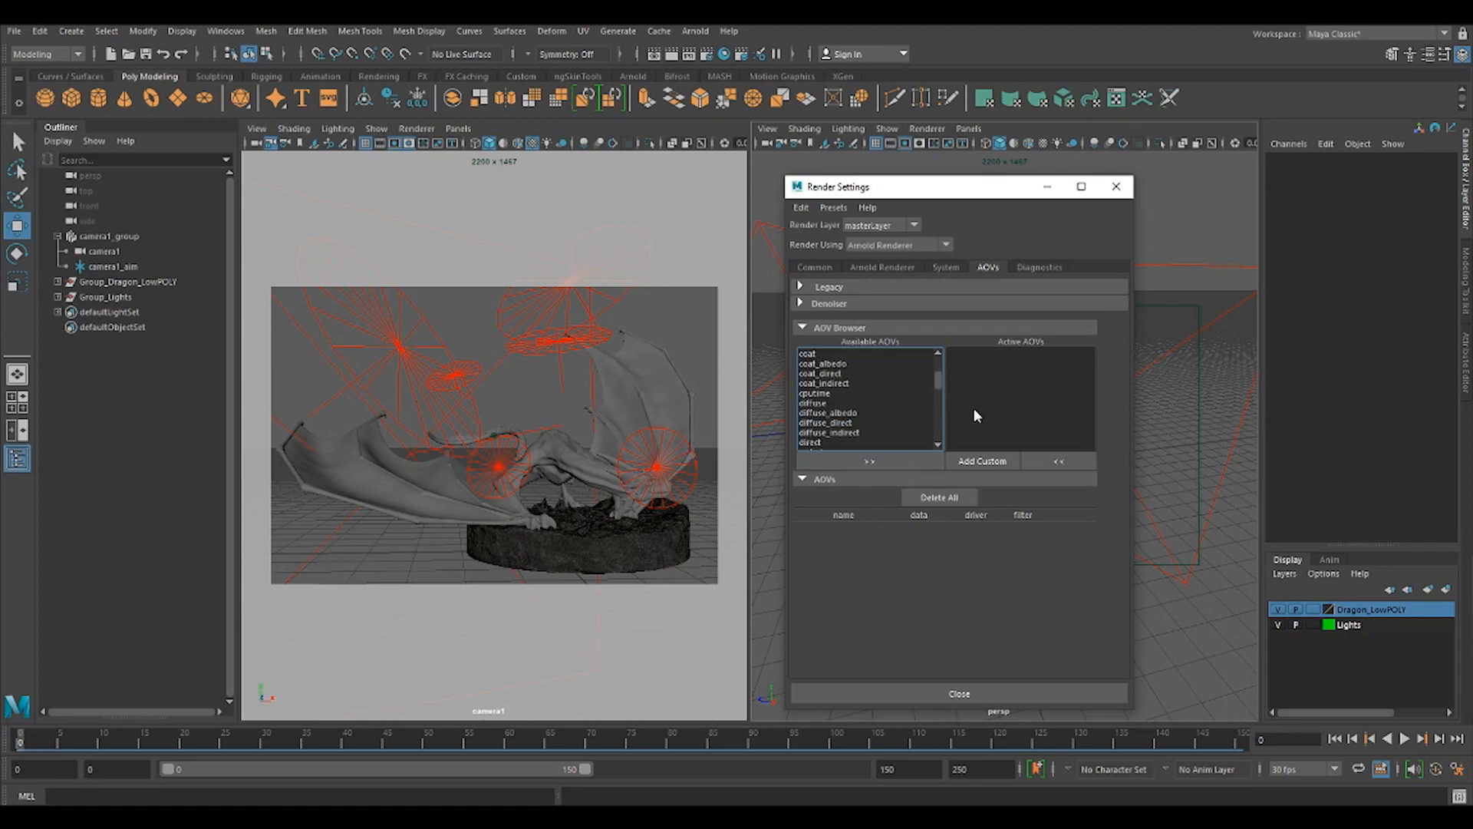
click(881, 457)
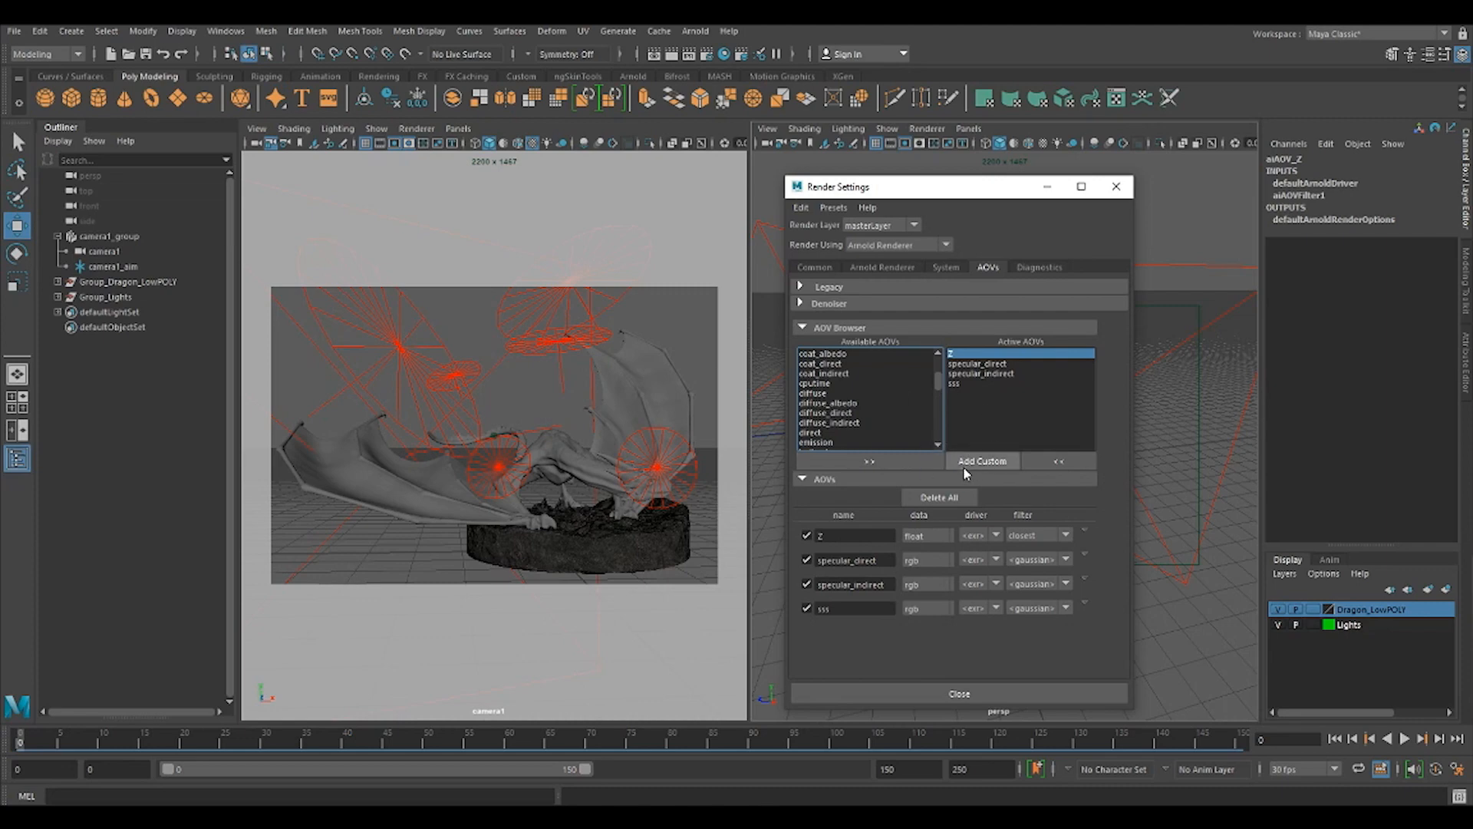
Create a custom AOV named AO in the render settings.
drag(955, 186, 768, 150)
click(798, 424)
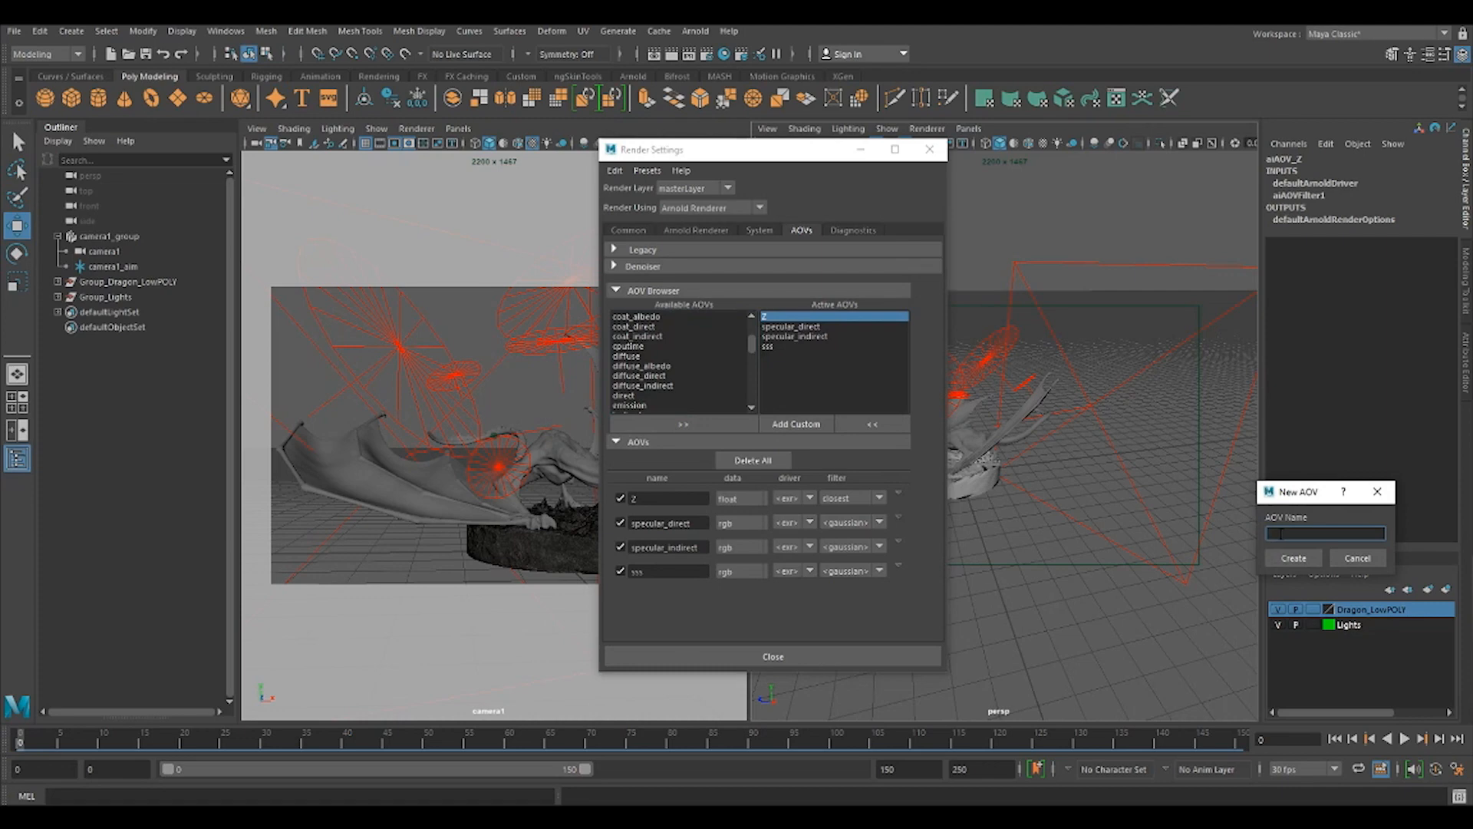
text(AO)
drag(1310, 492, 988, 330)
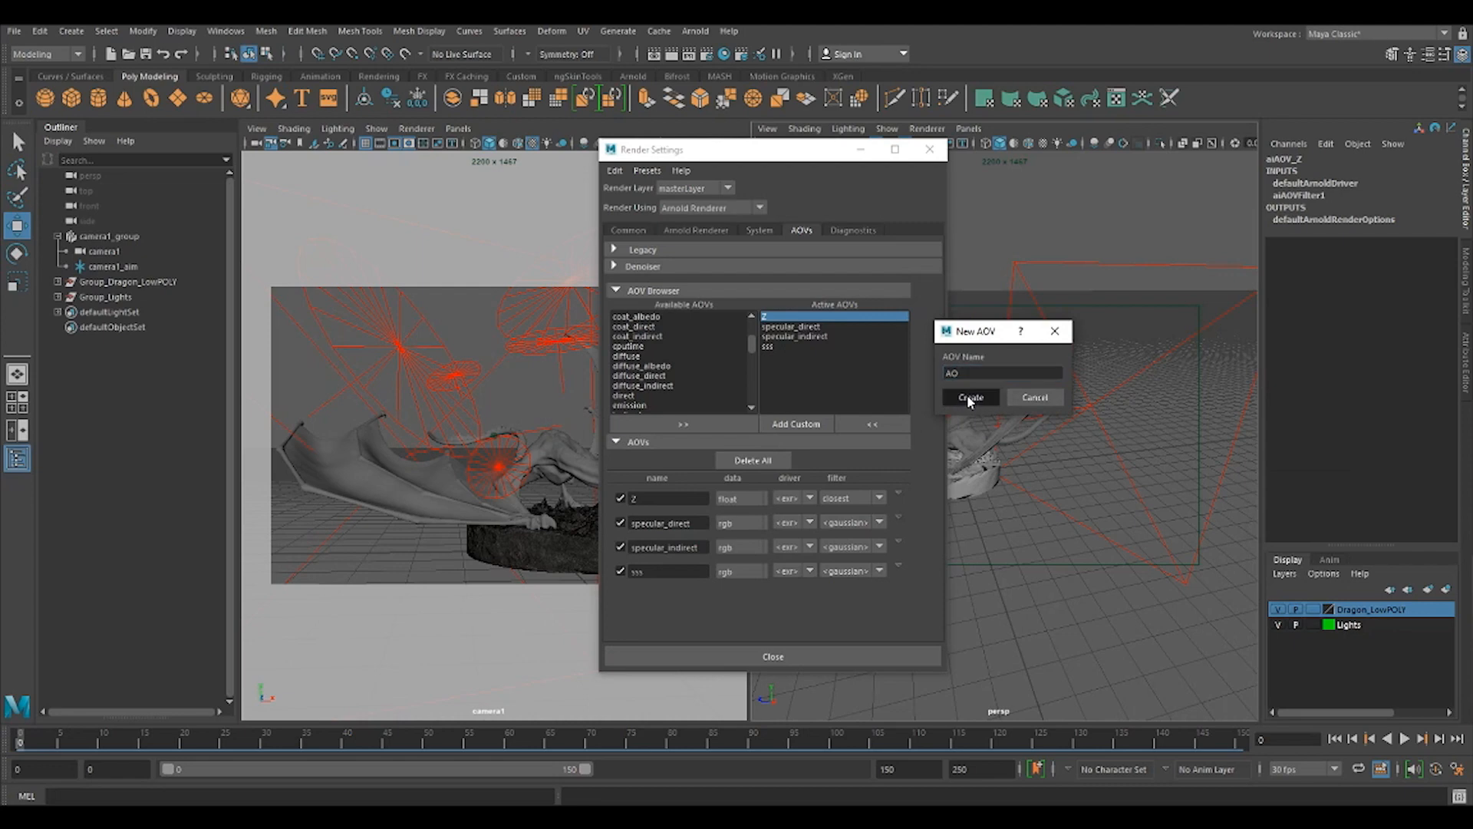
click(971, 394)
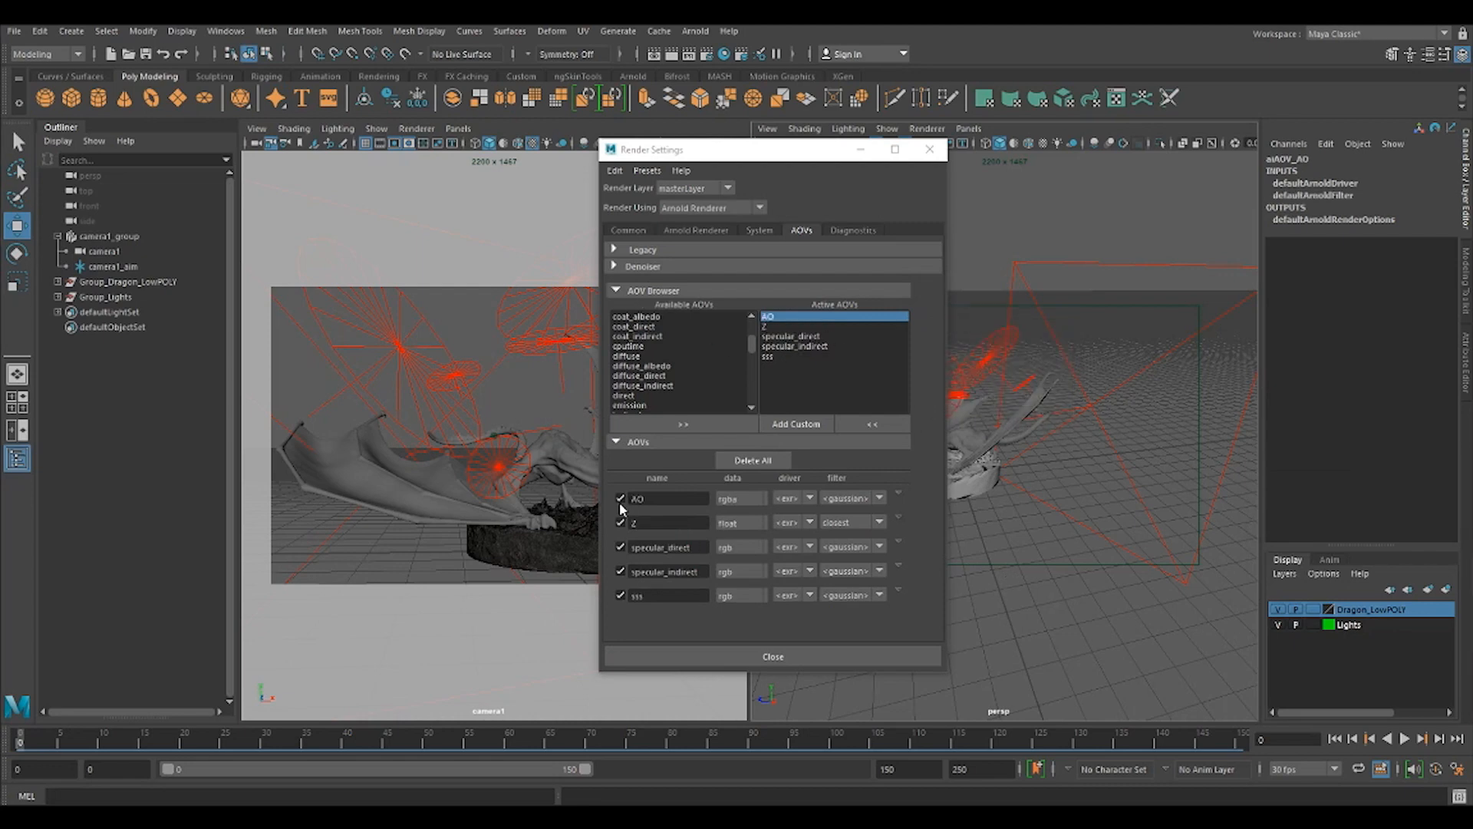
Reach the aiAOV_AO node through the AO pass's driver and connect a new aiAmbientOcclusion node as its custom shader.
click(899, 496)
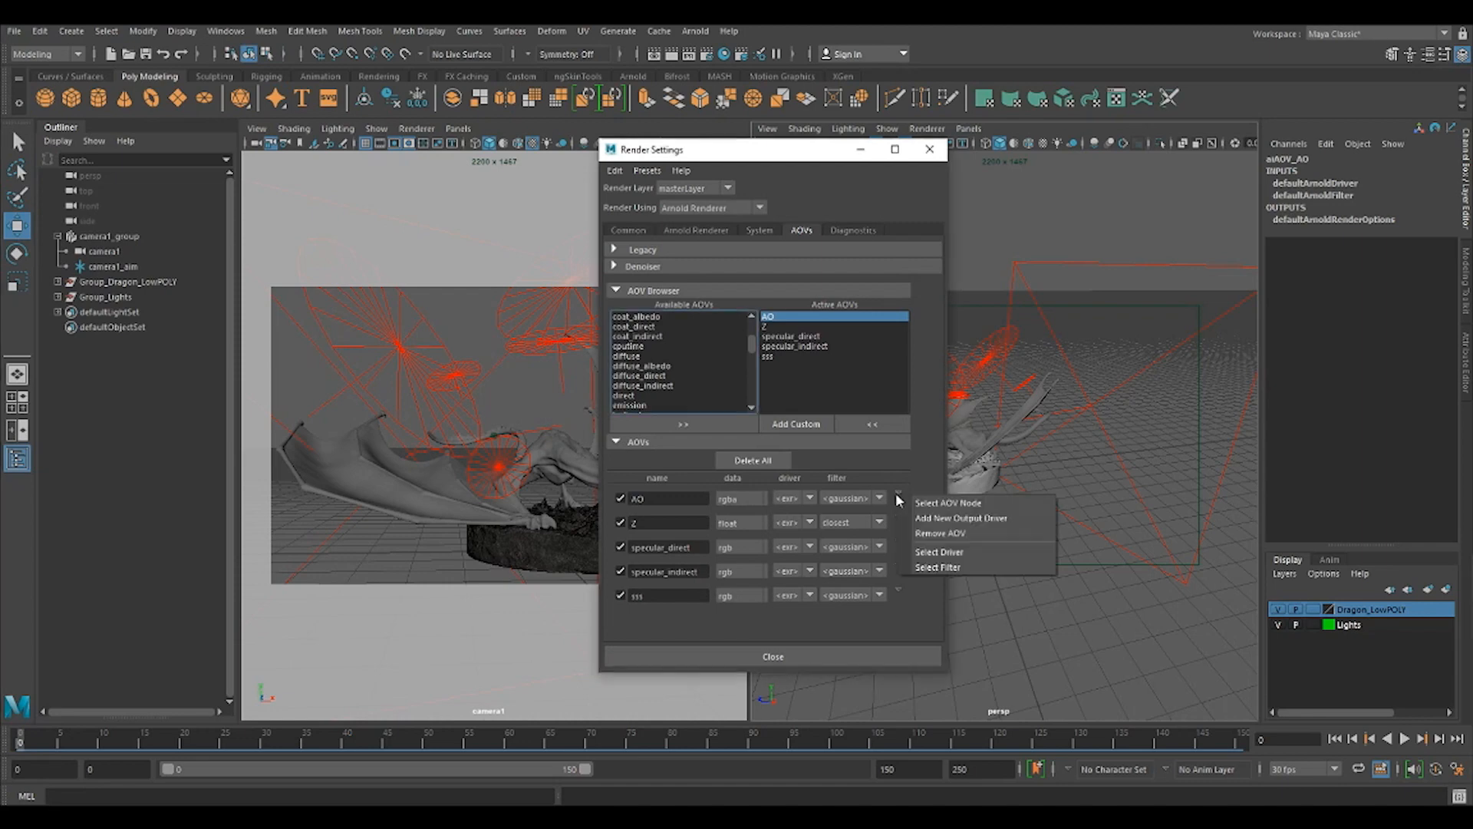
click(964, 550)
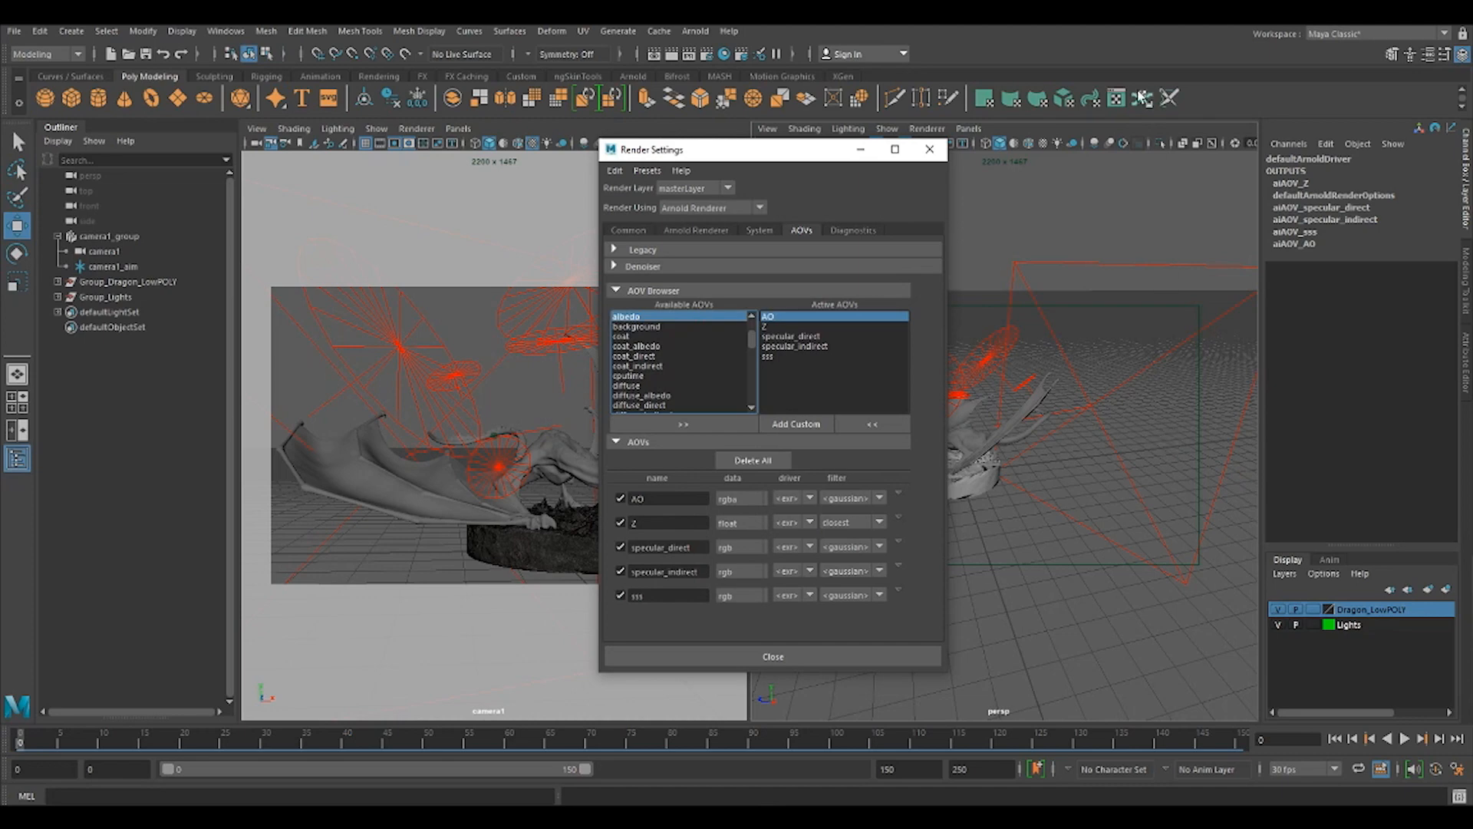
click(1166, 123)
key(ctrl+a)
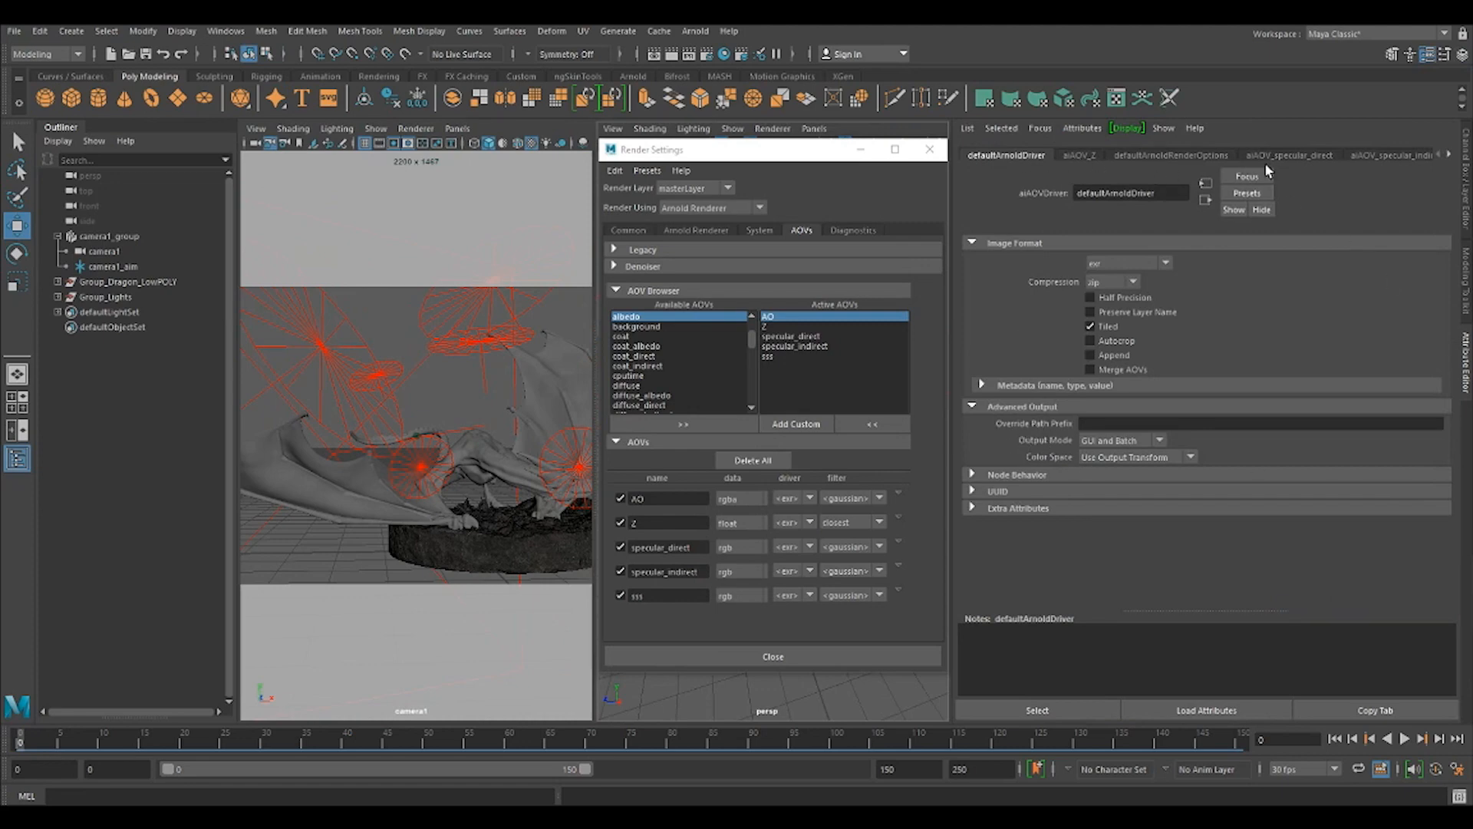
click(1451, 156)
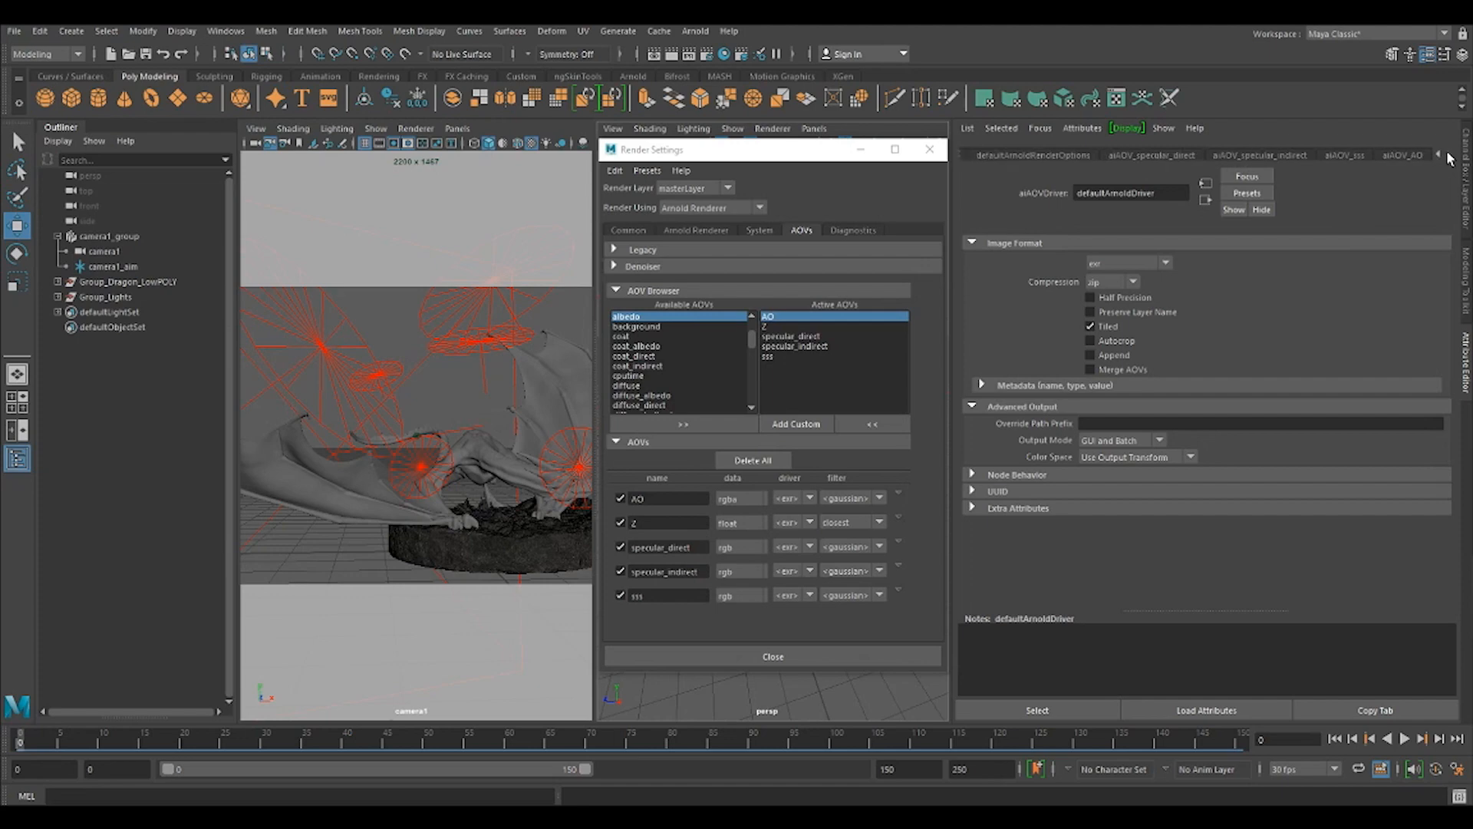
click(1406, 154)
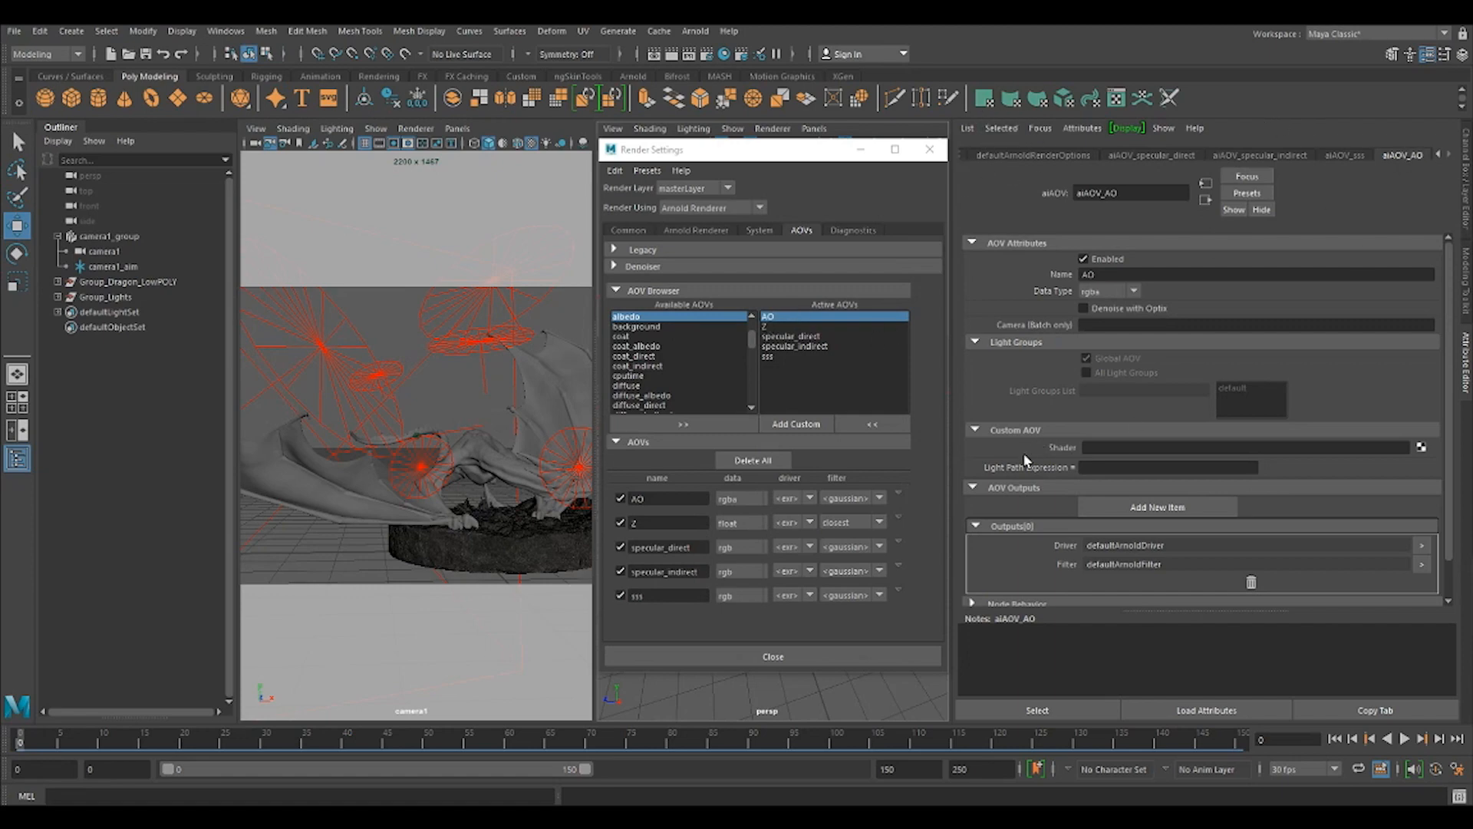
click(1420, 447)
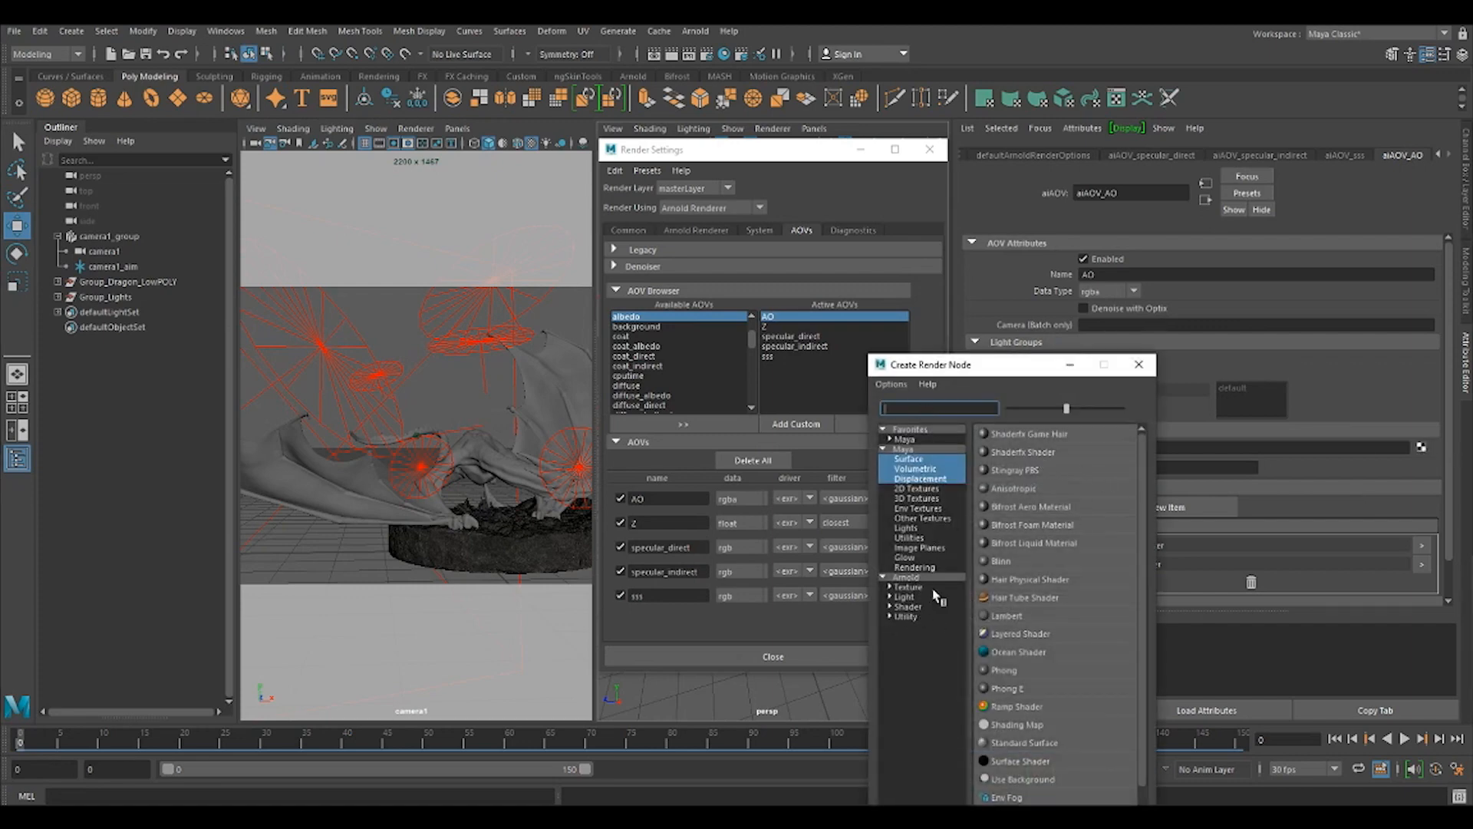
click(913, 609)
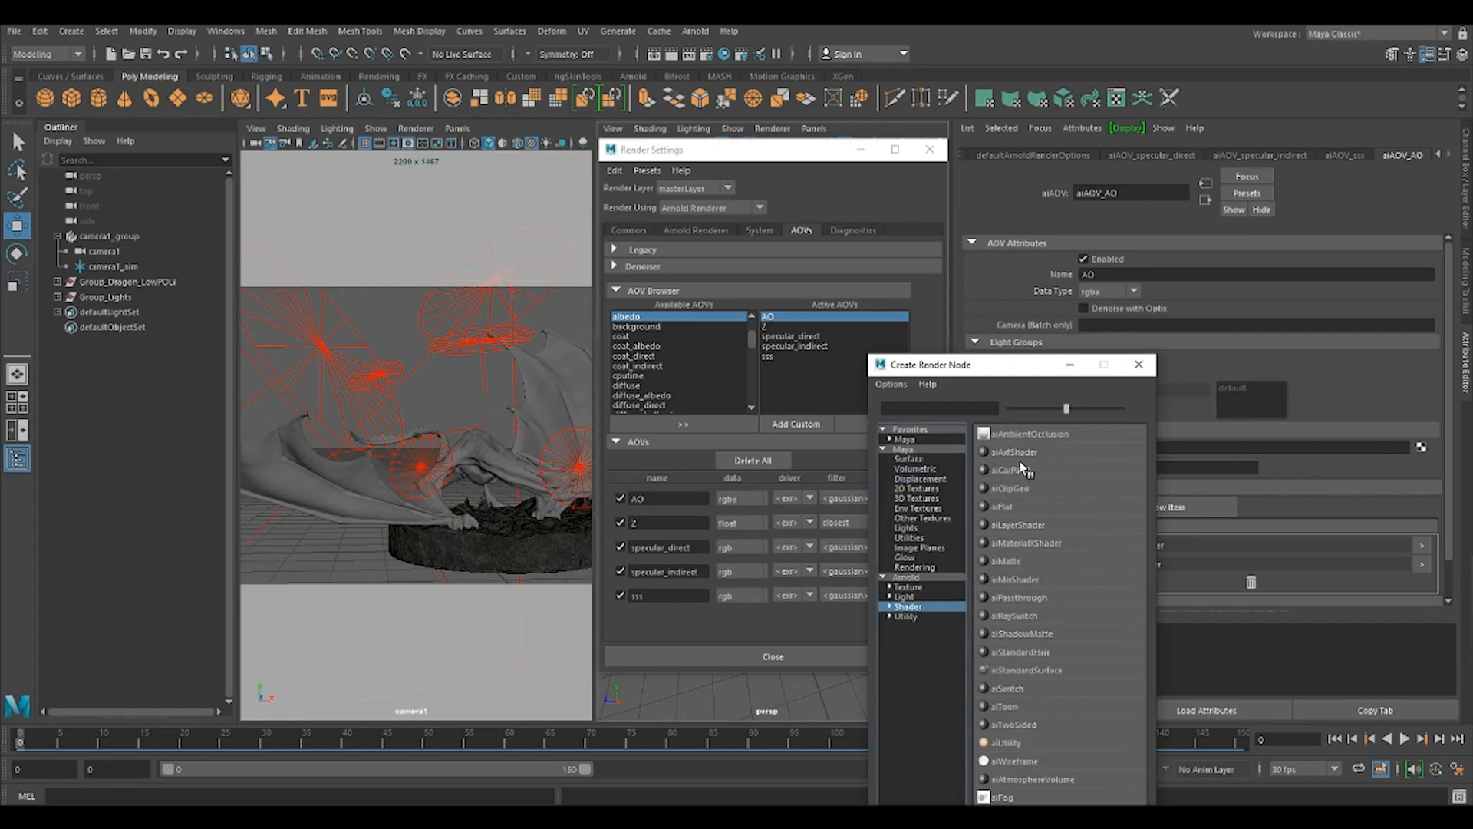
click(1028, 434)
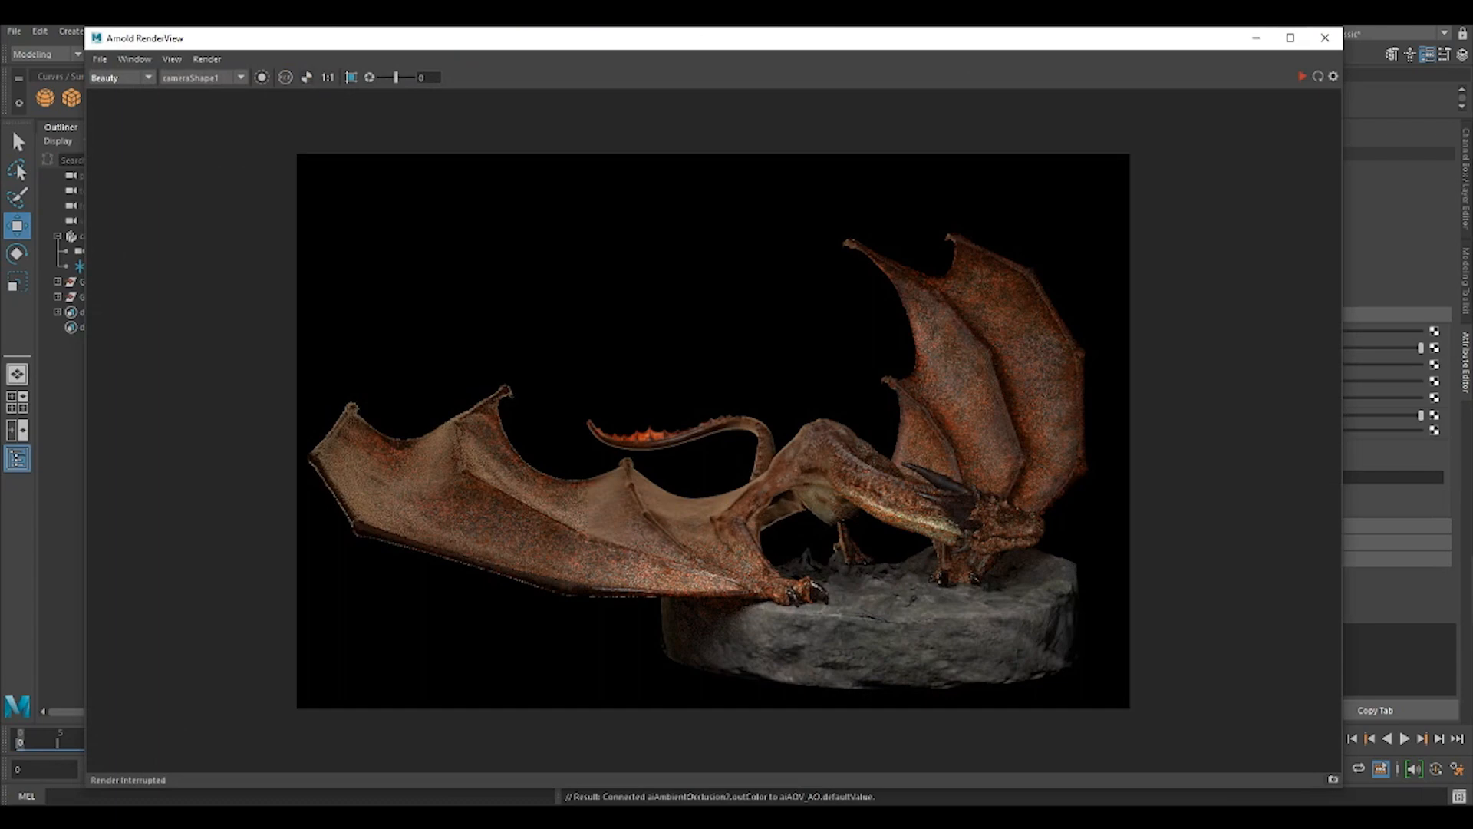
Render the scene in the Arnold RenderView, inspect the AO pass, stop the render and uncover the ambient occlusion attributes.
click(1302, 76)
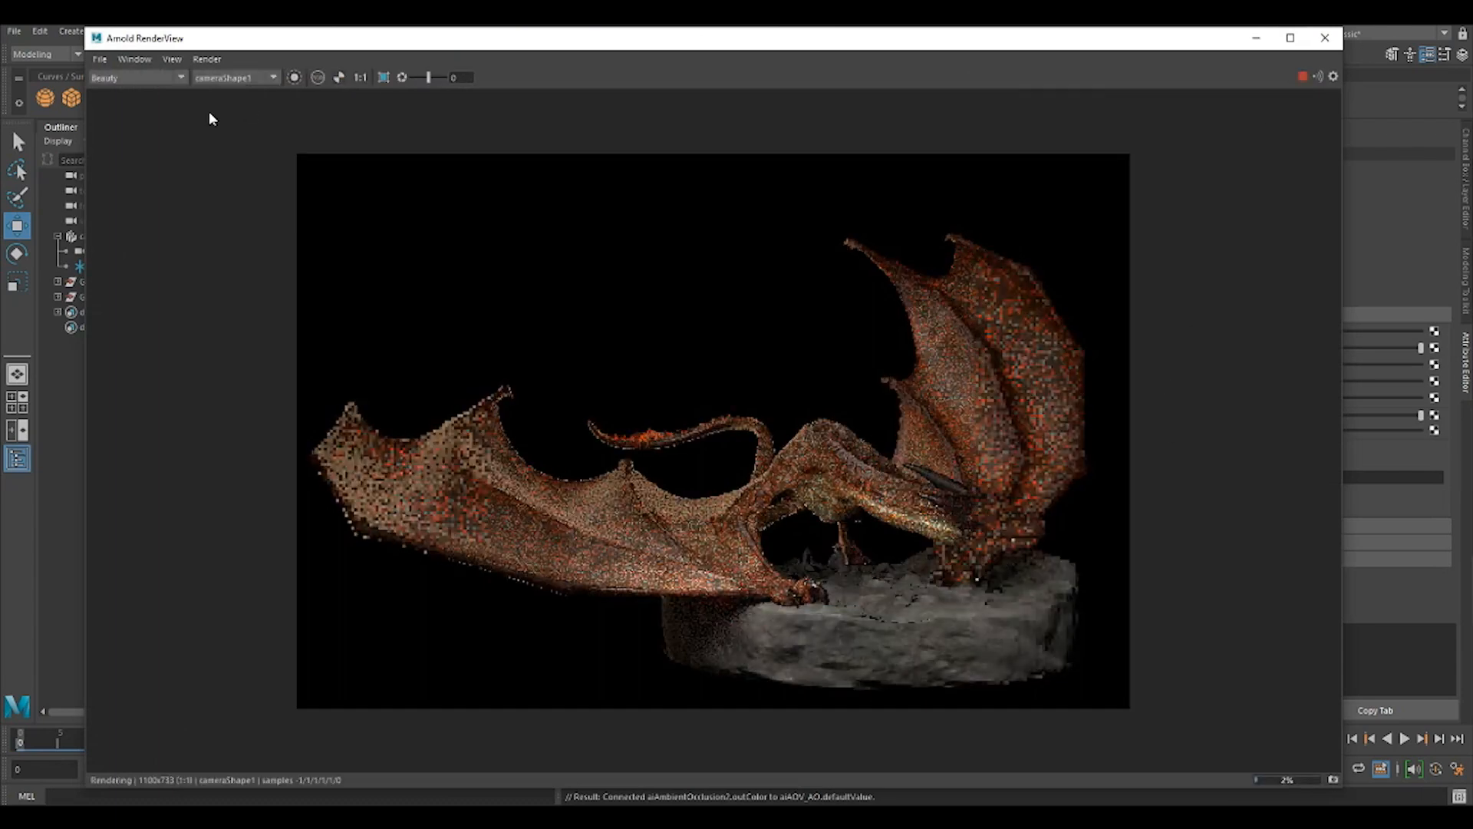
click(137, 79)
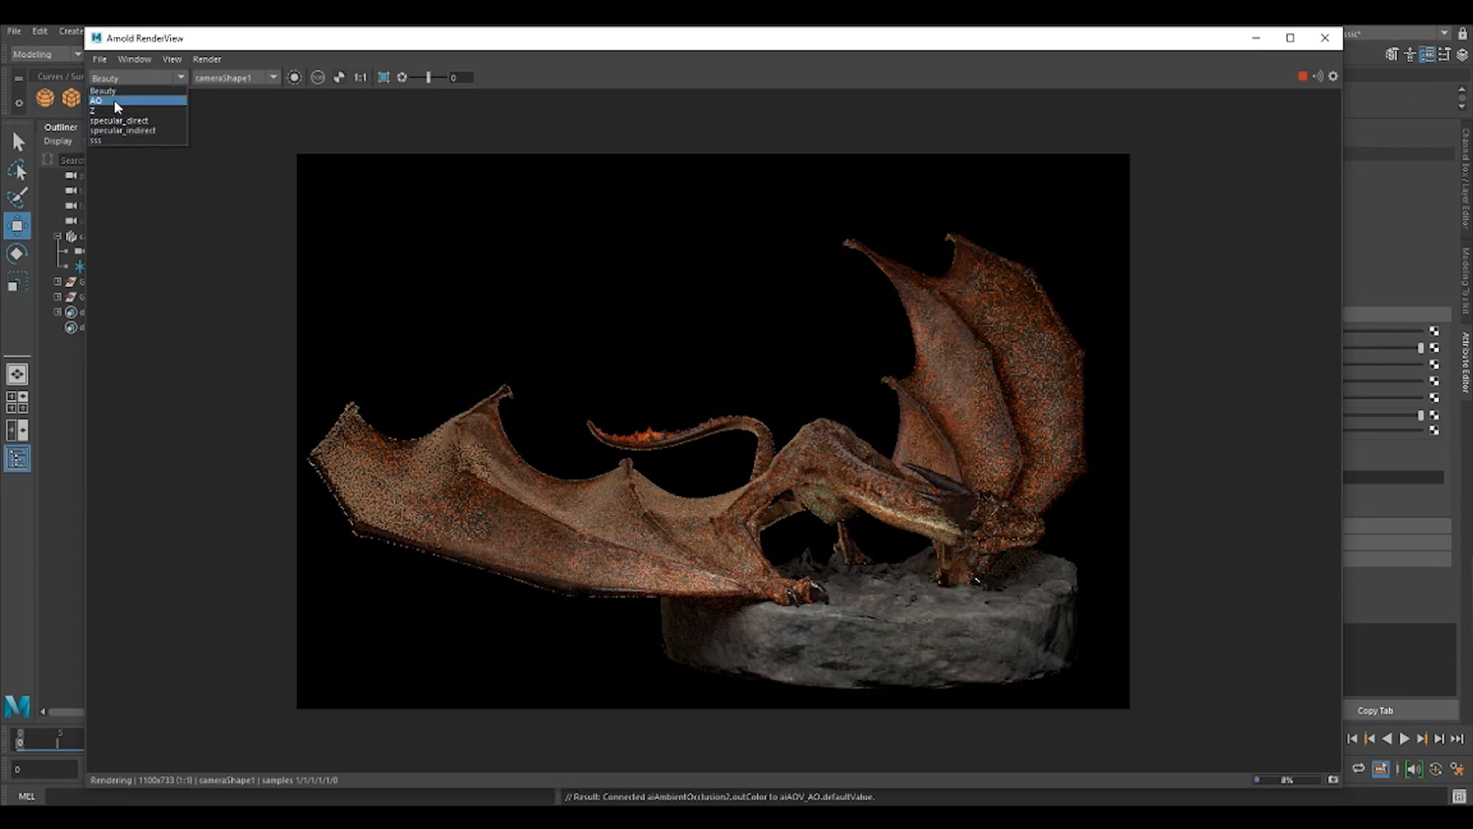
click(114, 99)
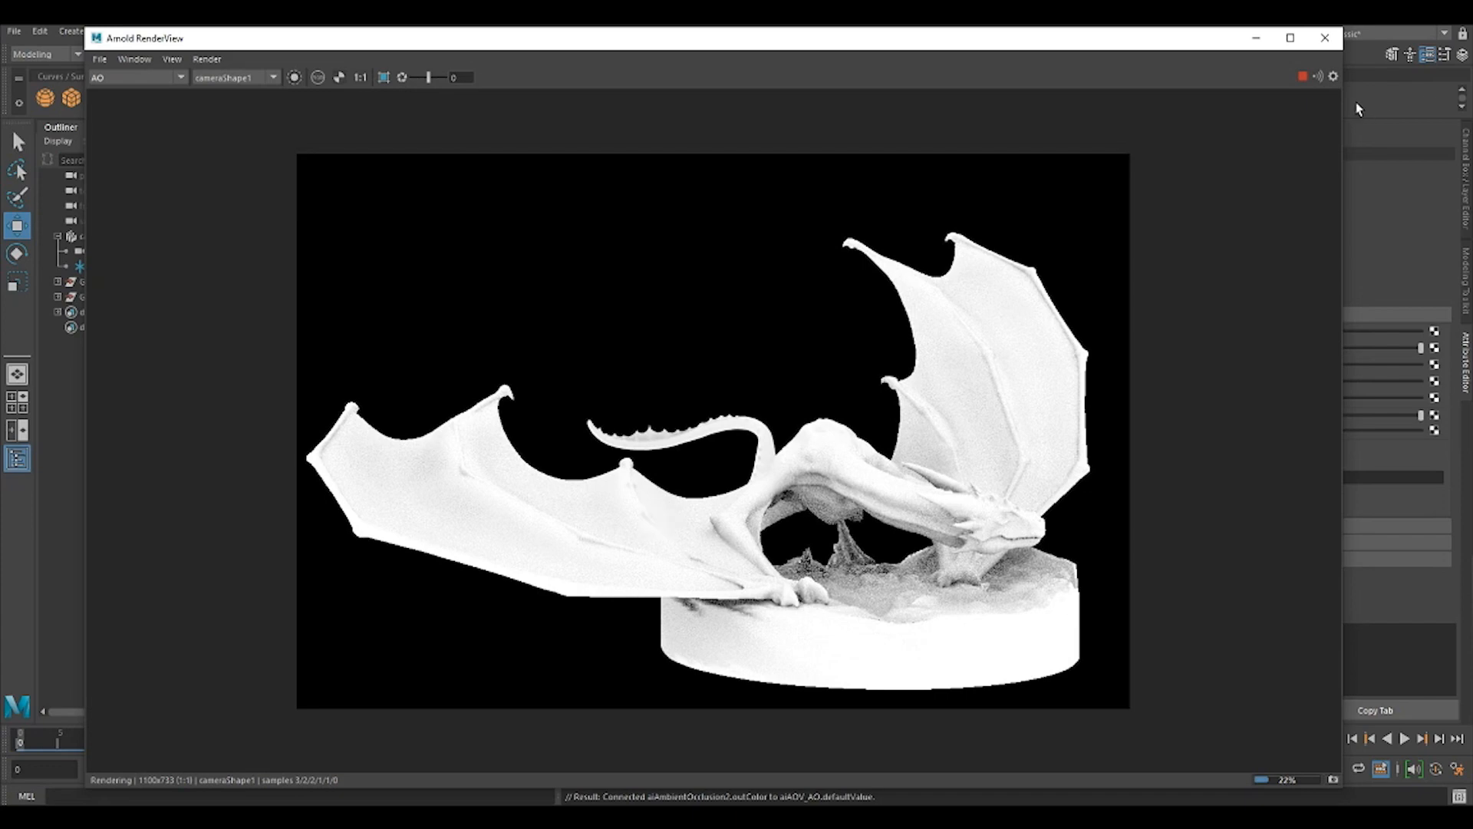
click(1302, 76)
drag(1167, 39, 1136, 44)
drag(1311, 119, 1019, 120)
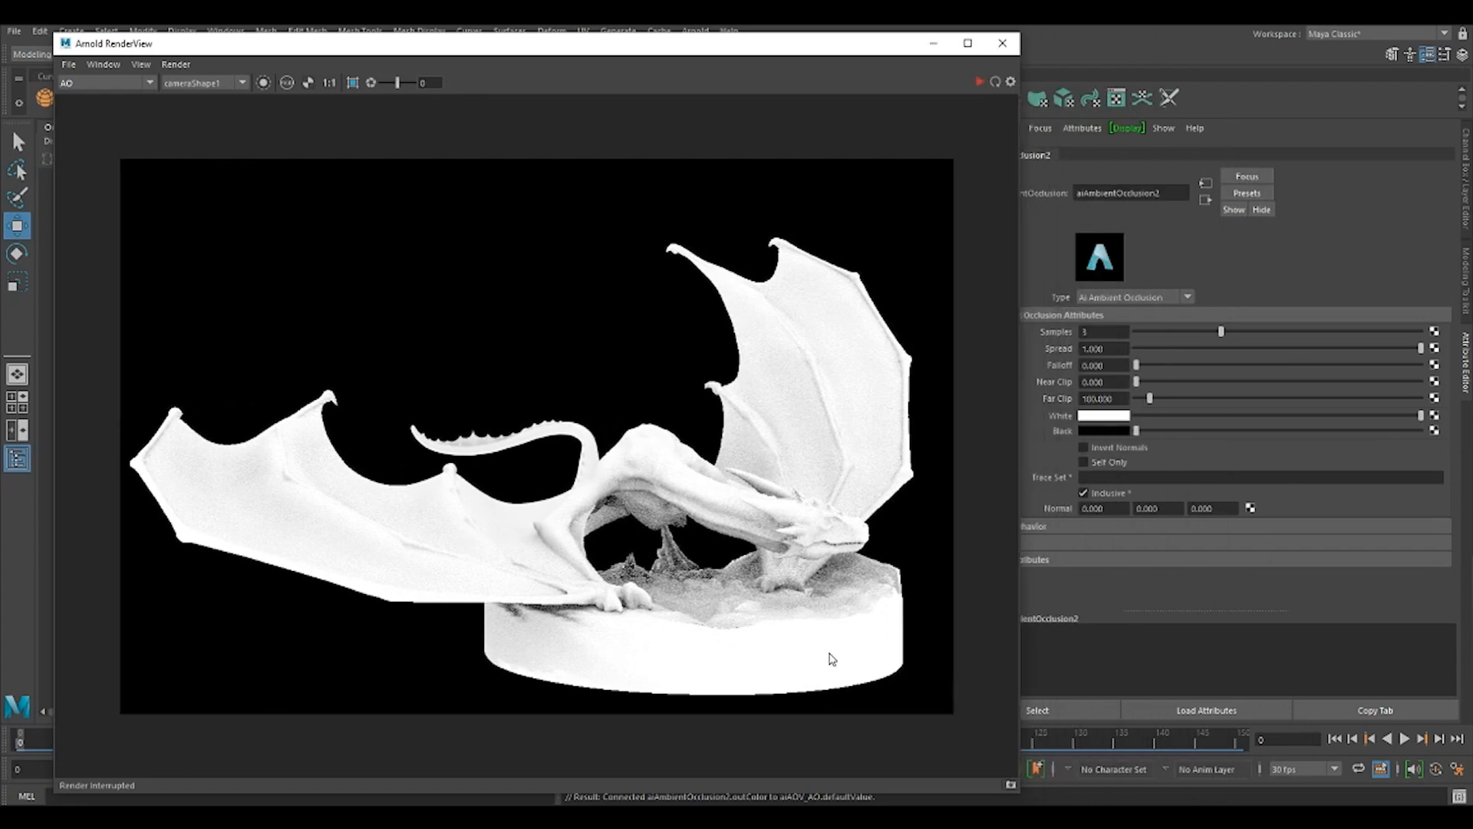
Set the ambient occlusion shader's Far Clip to 200 and render the AO pass again.
click(1102, 398)
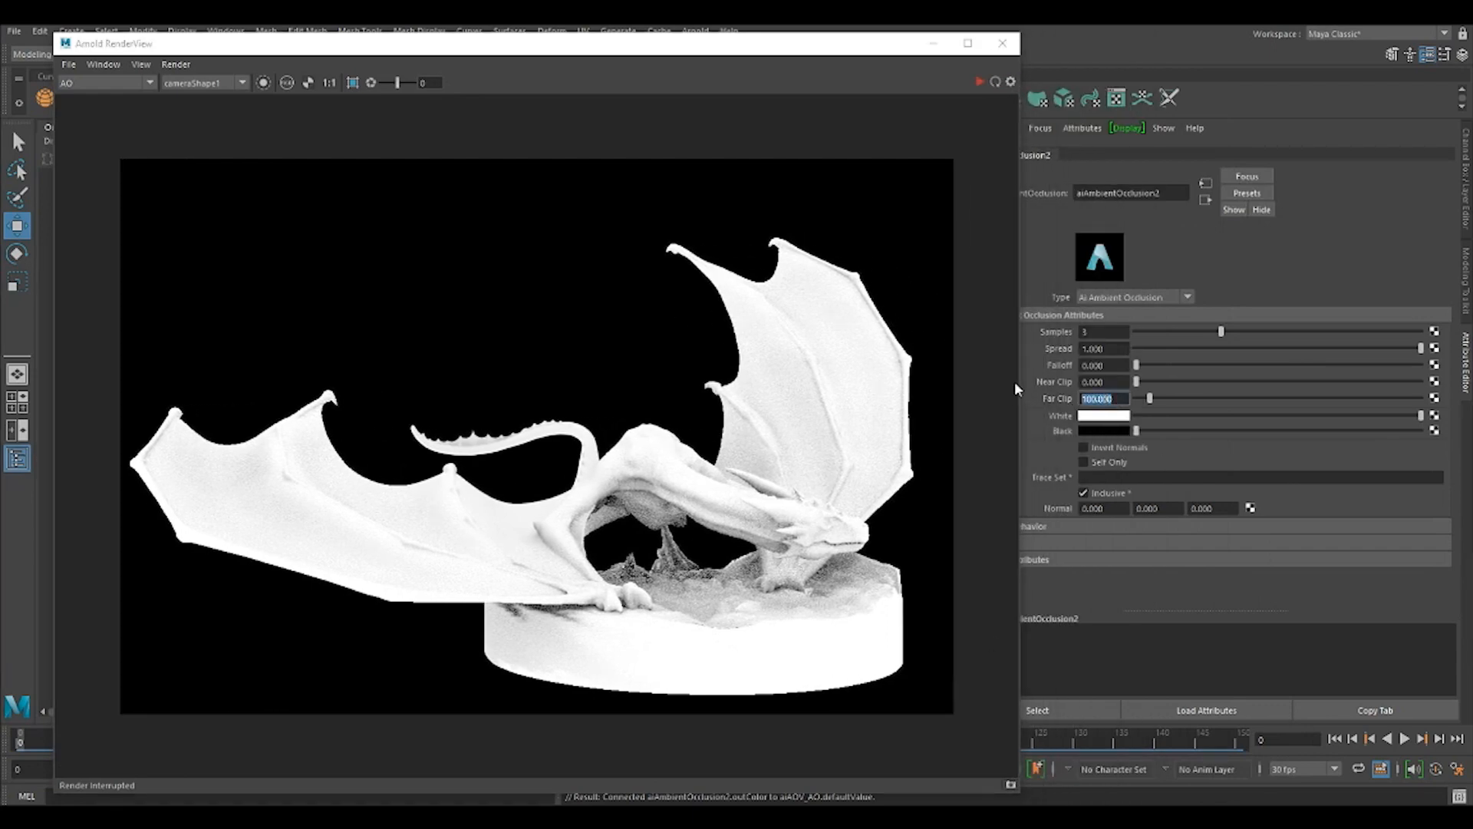
text(200)
key(Return)
click(975, 83)
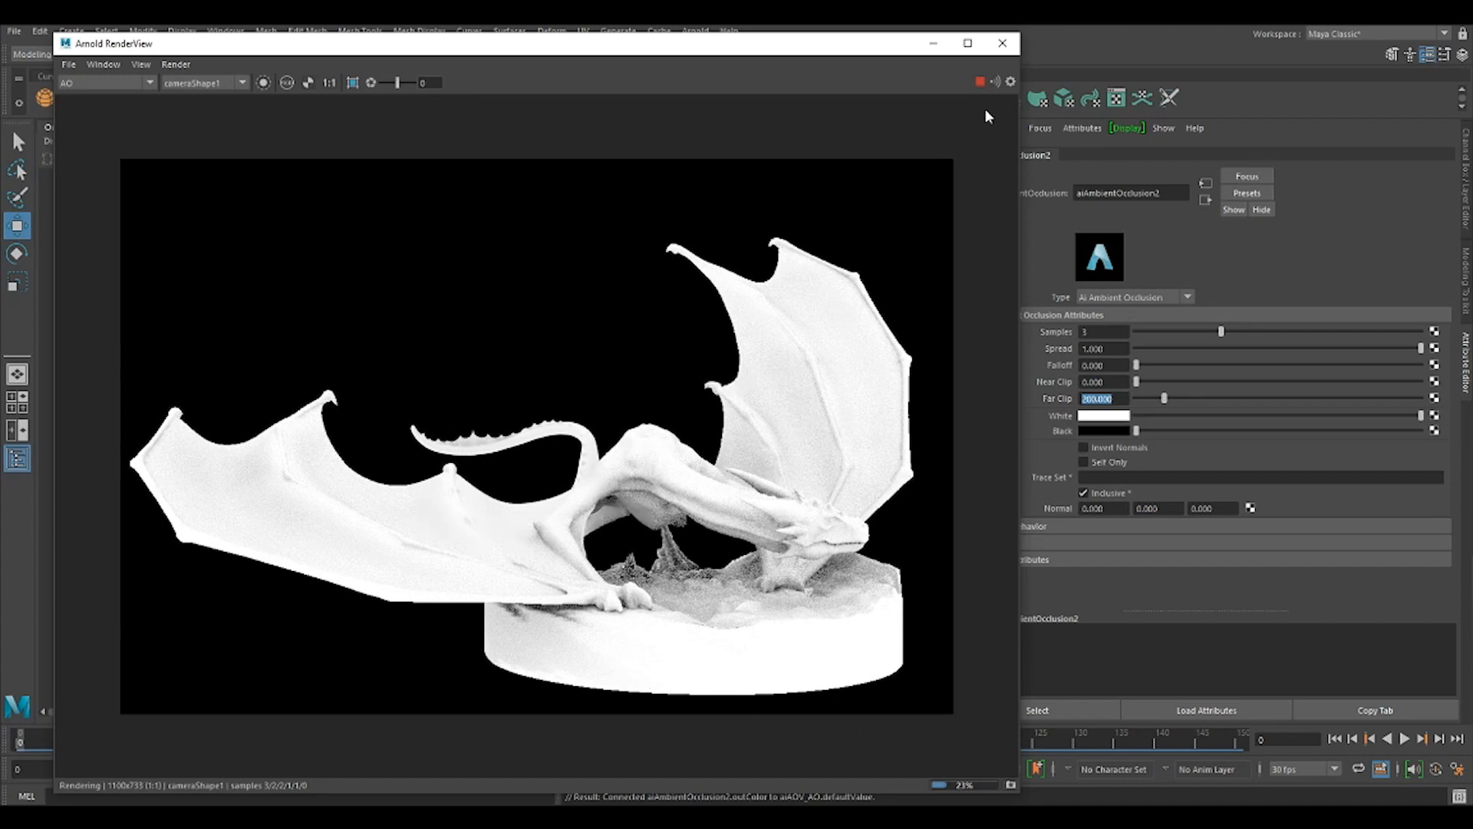
Inspect the Z, specular_direct, specular_indirect and sss passes one after another in the render view.
drag(326, 49, 587, 49)
click(355, 80)
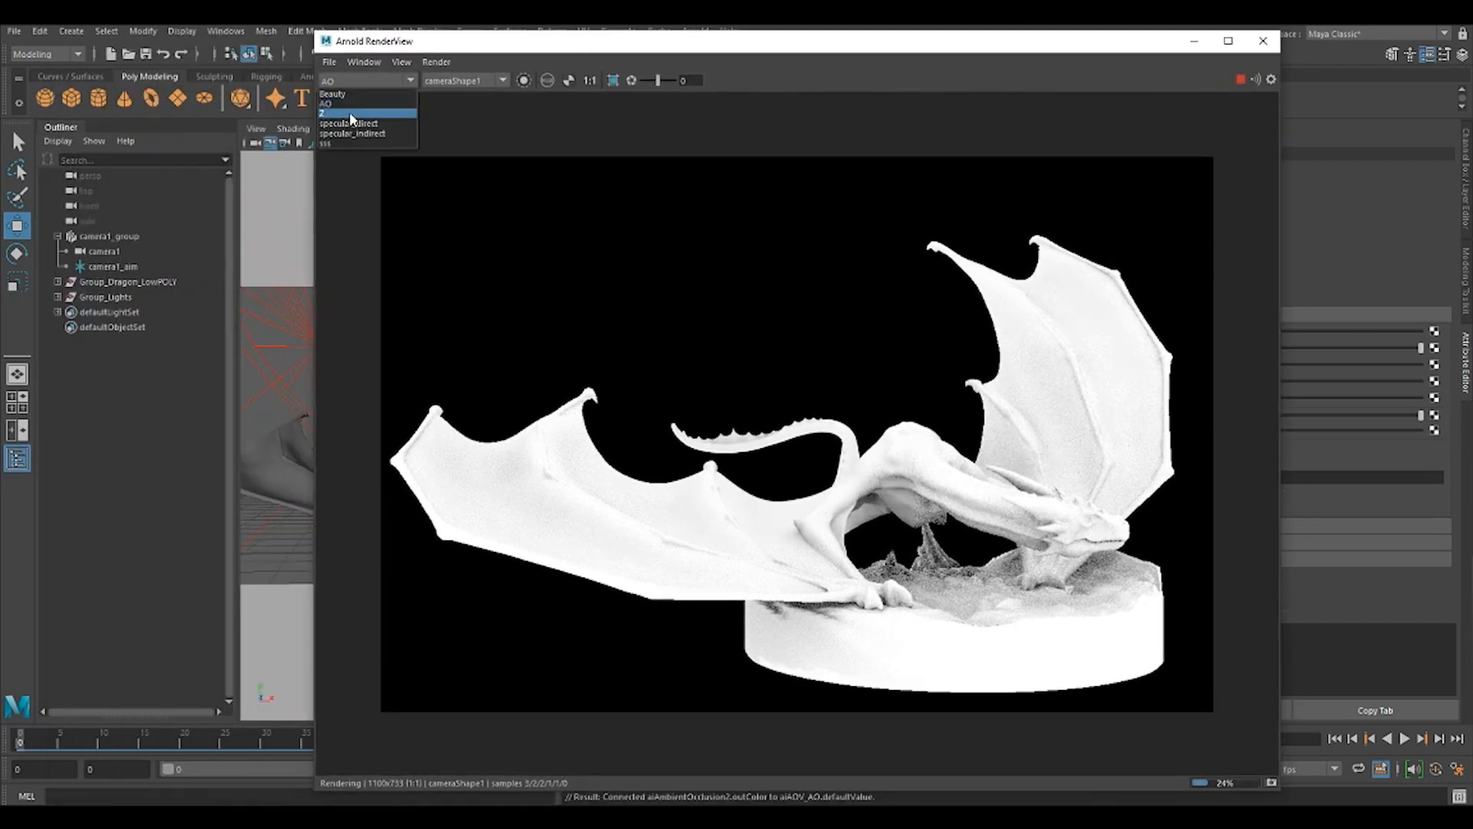
click(348, 112)
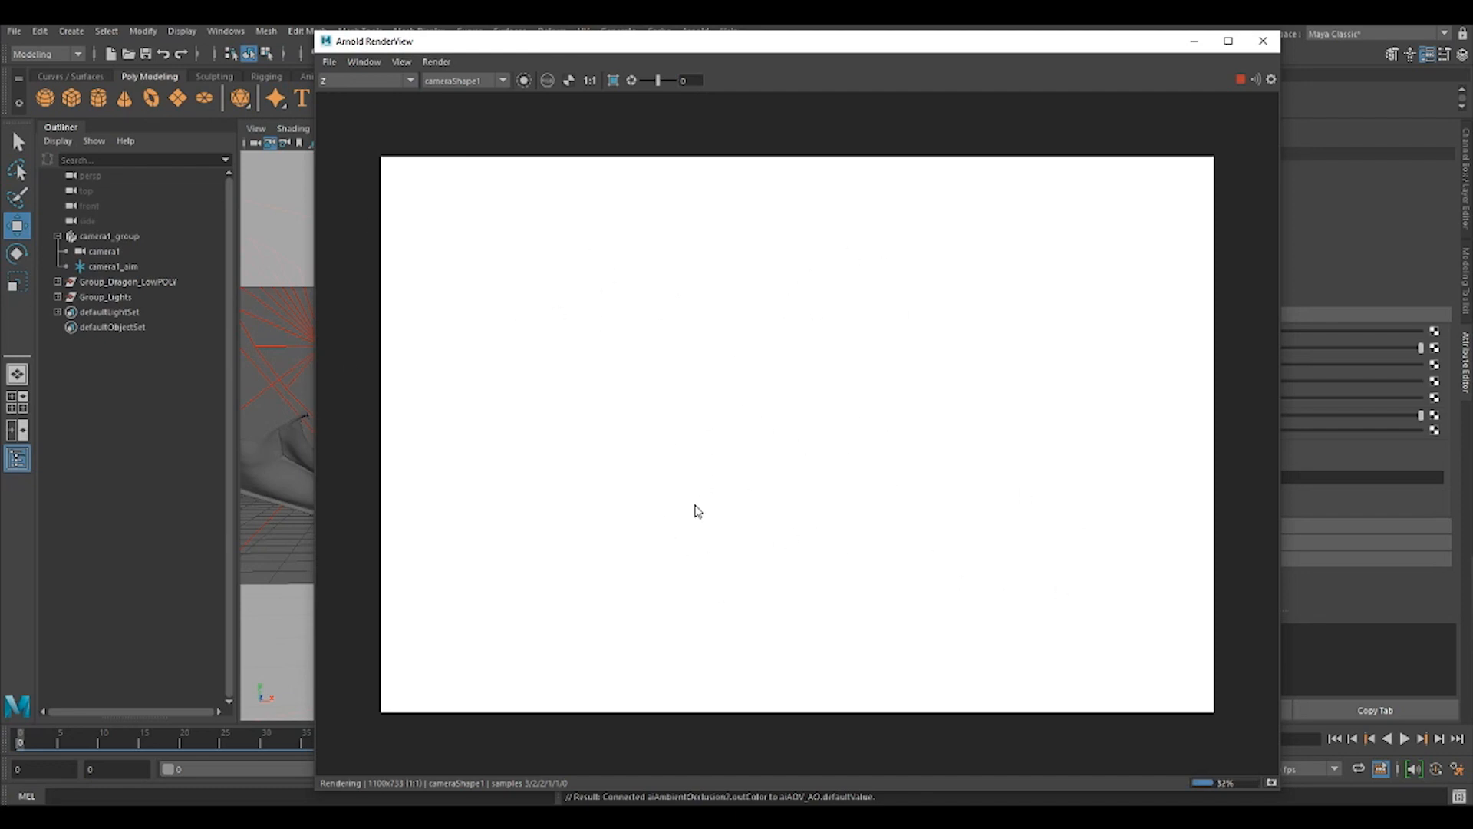
click(372, 79)
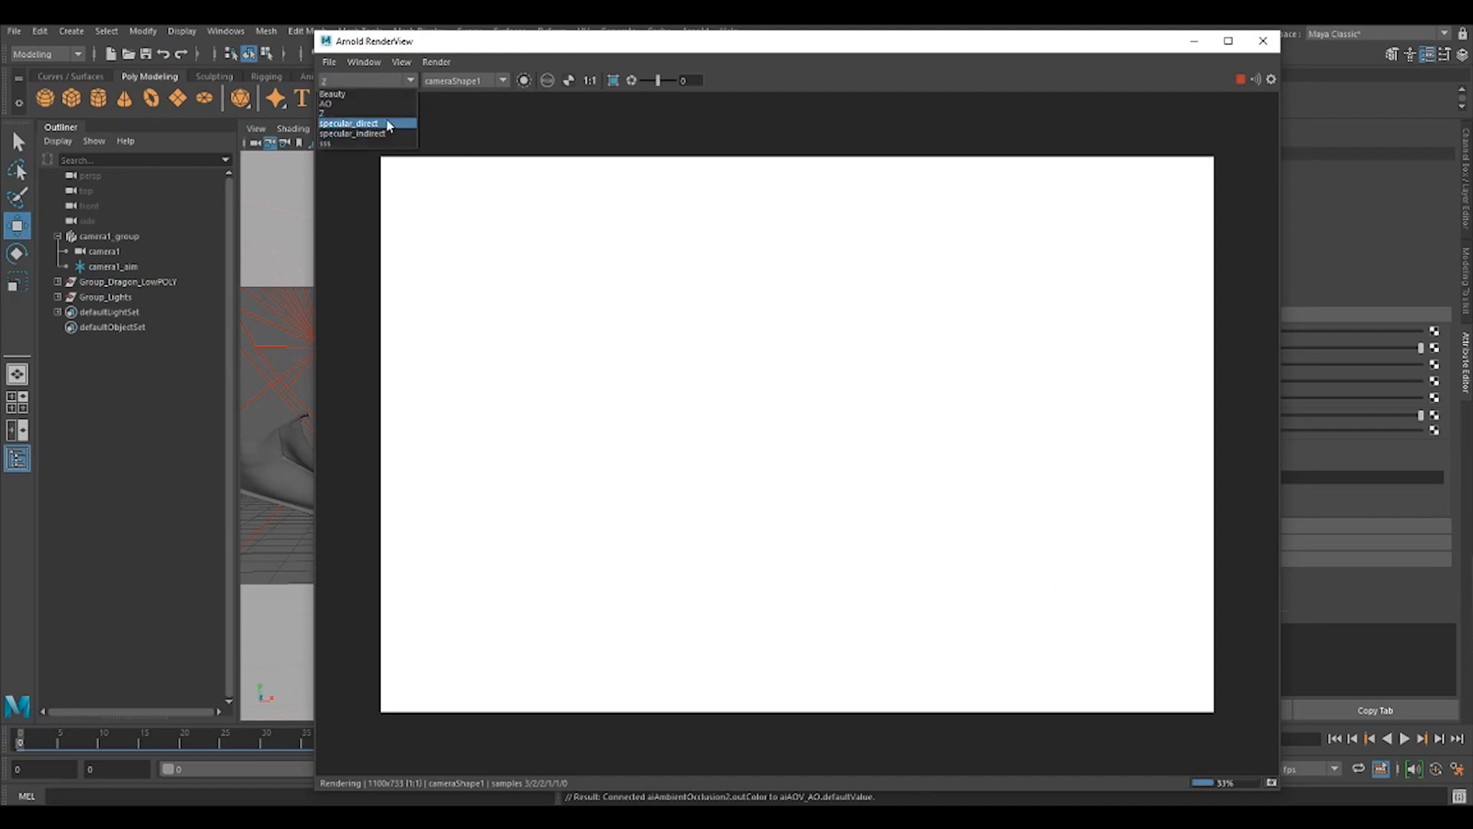
click(356, 121)
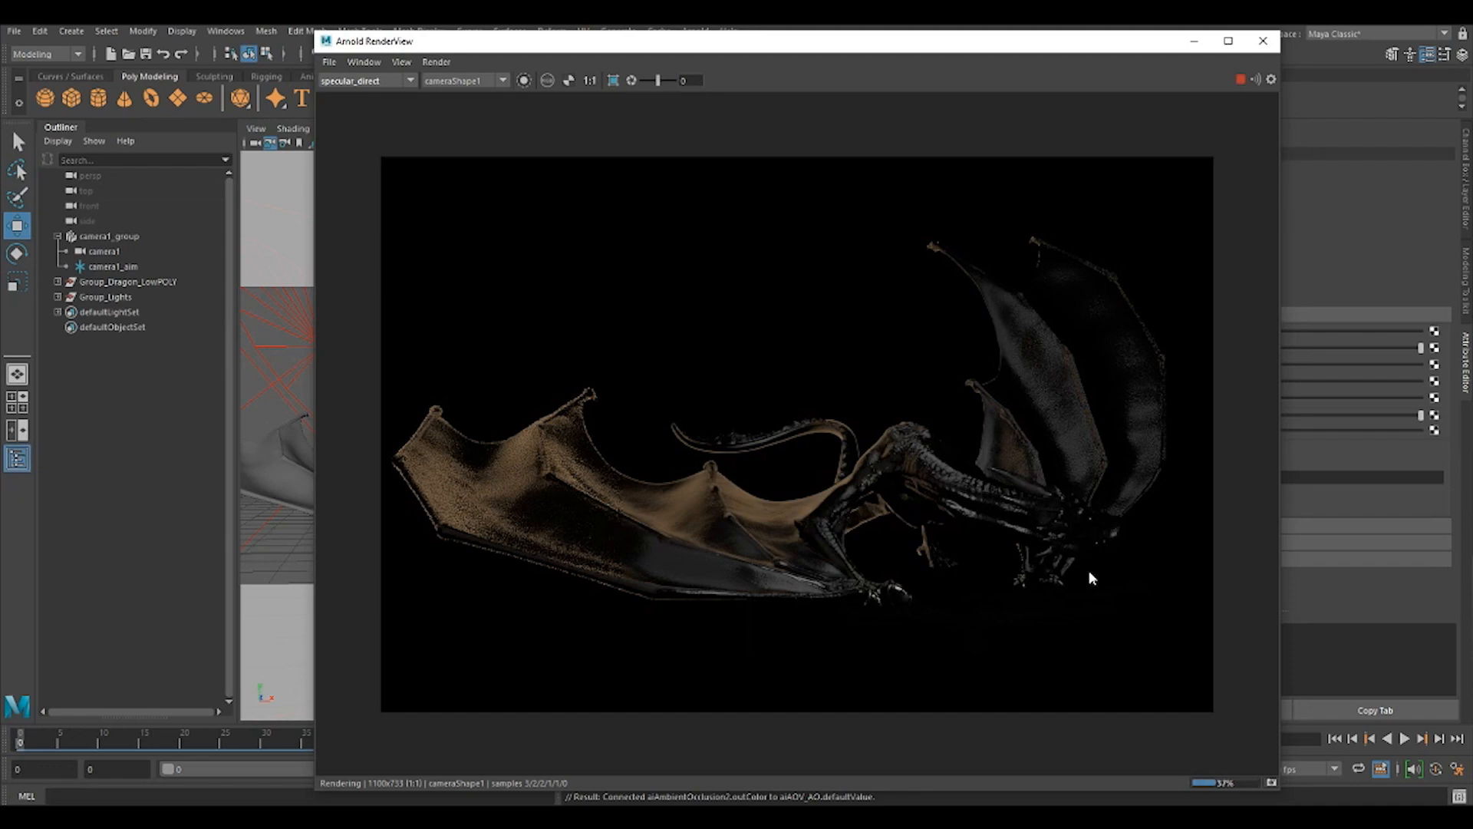
click(353, 80)
click(357, 135)
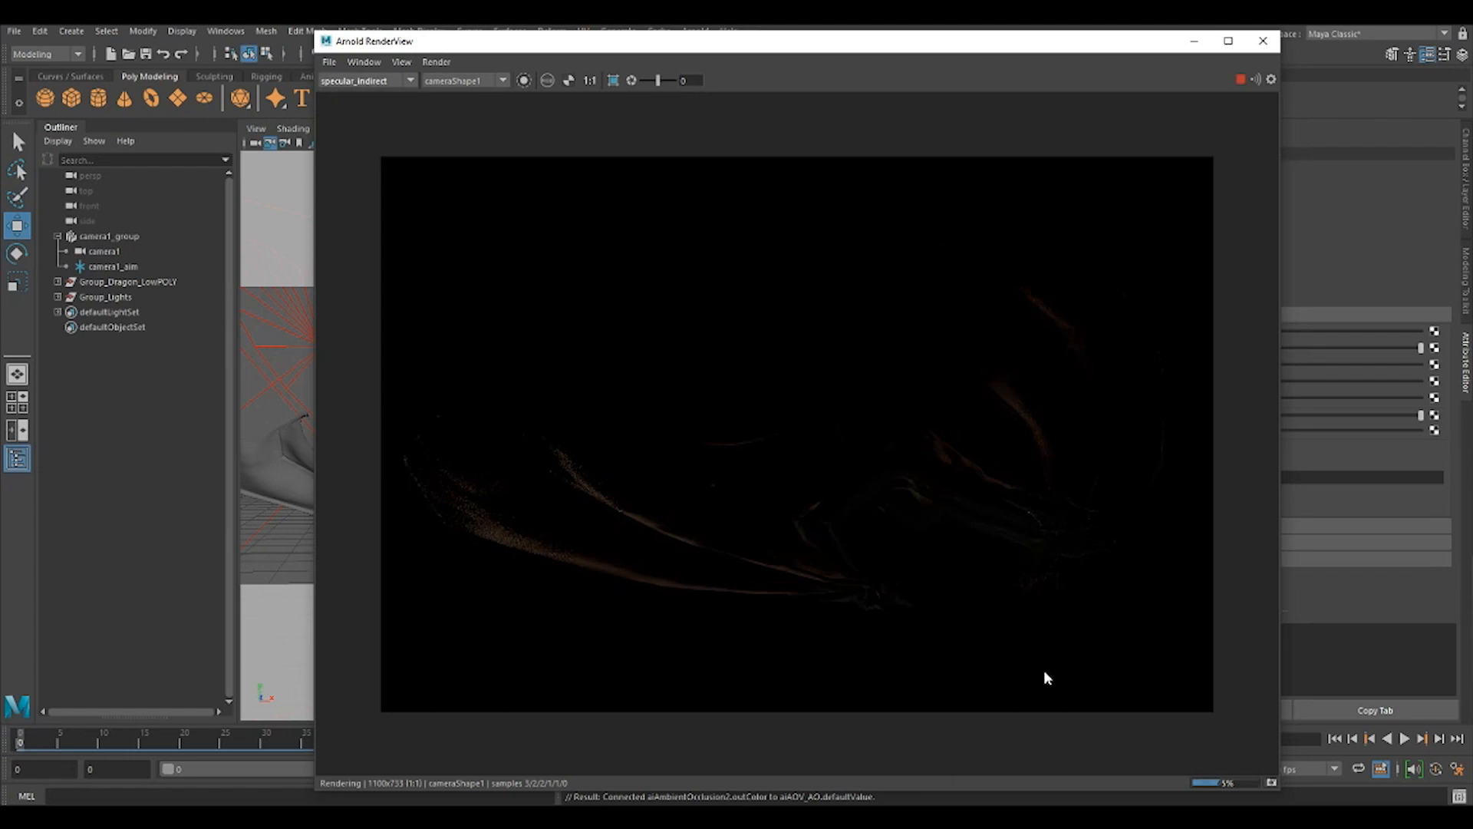
click(361, 81)
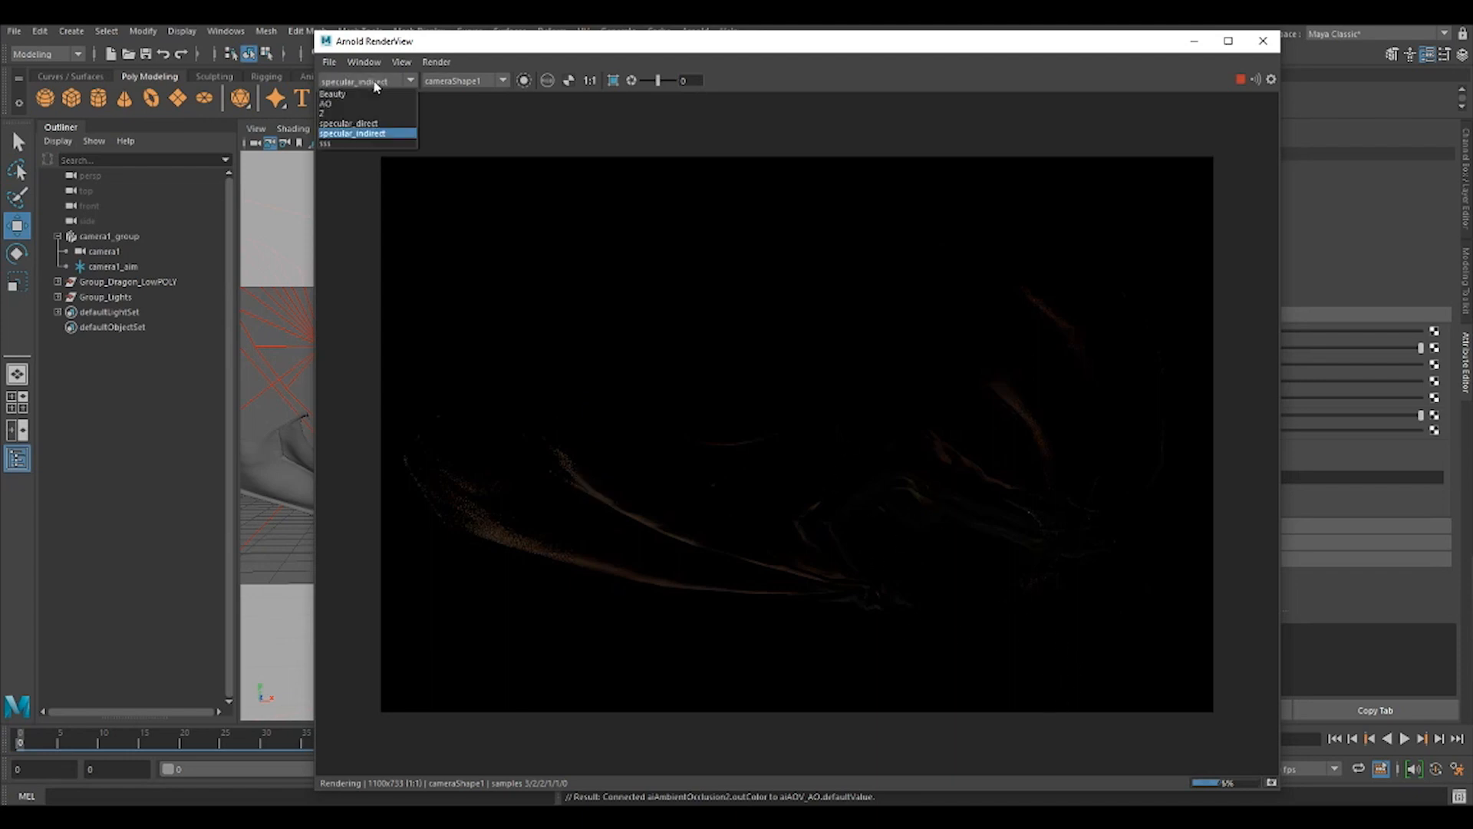
click(346, 146)
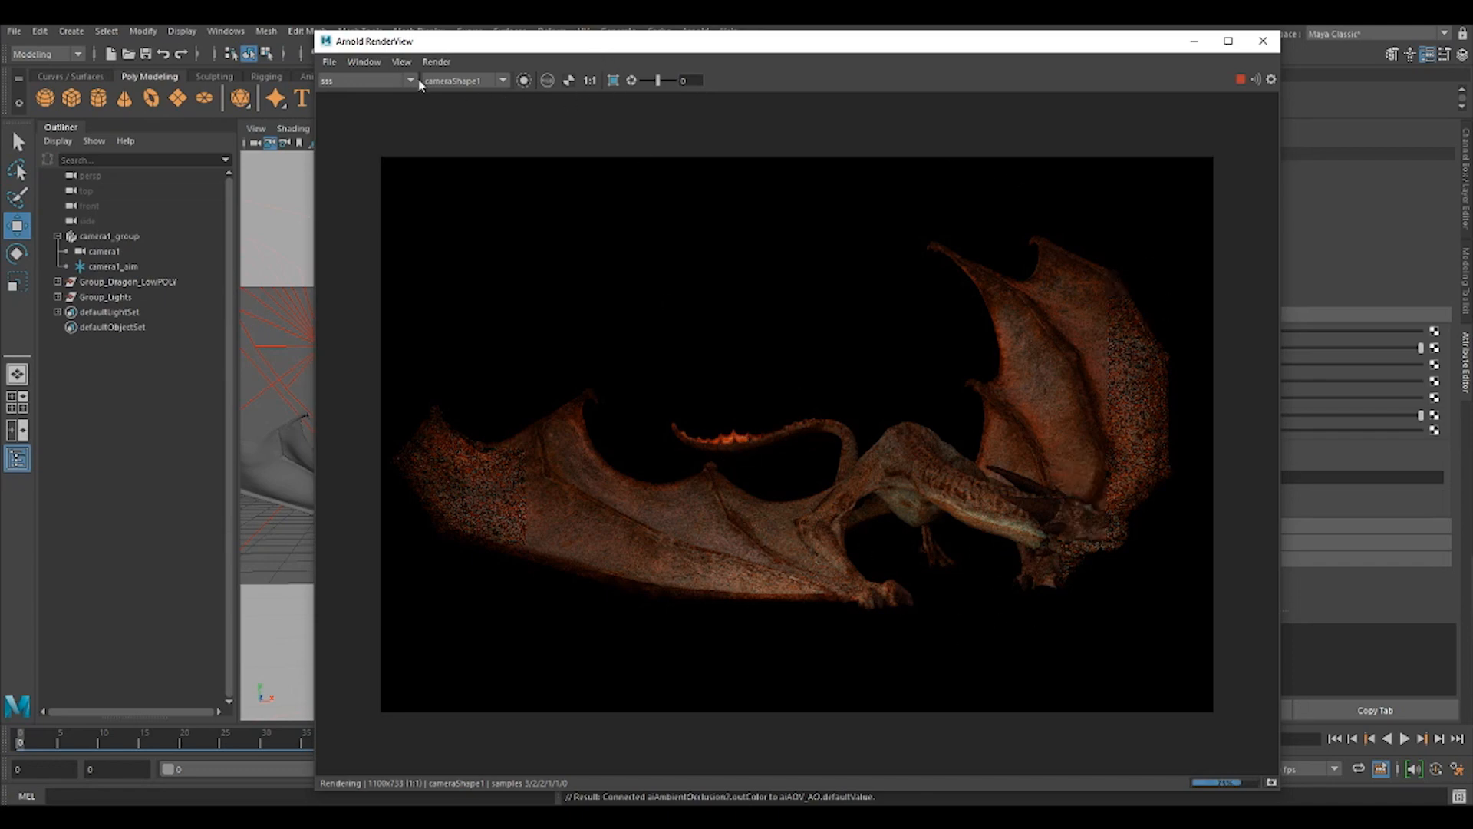
Stop the render and add the diffuse pass to the active AOVs in the render settings.
click(1240, 79)
drag(929, 48, 743, 106)
click(706, 54)
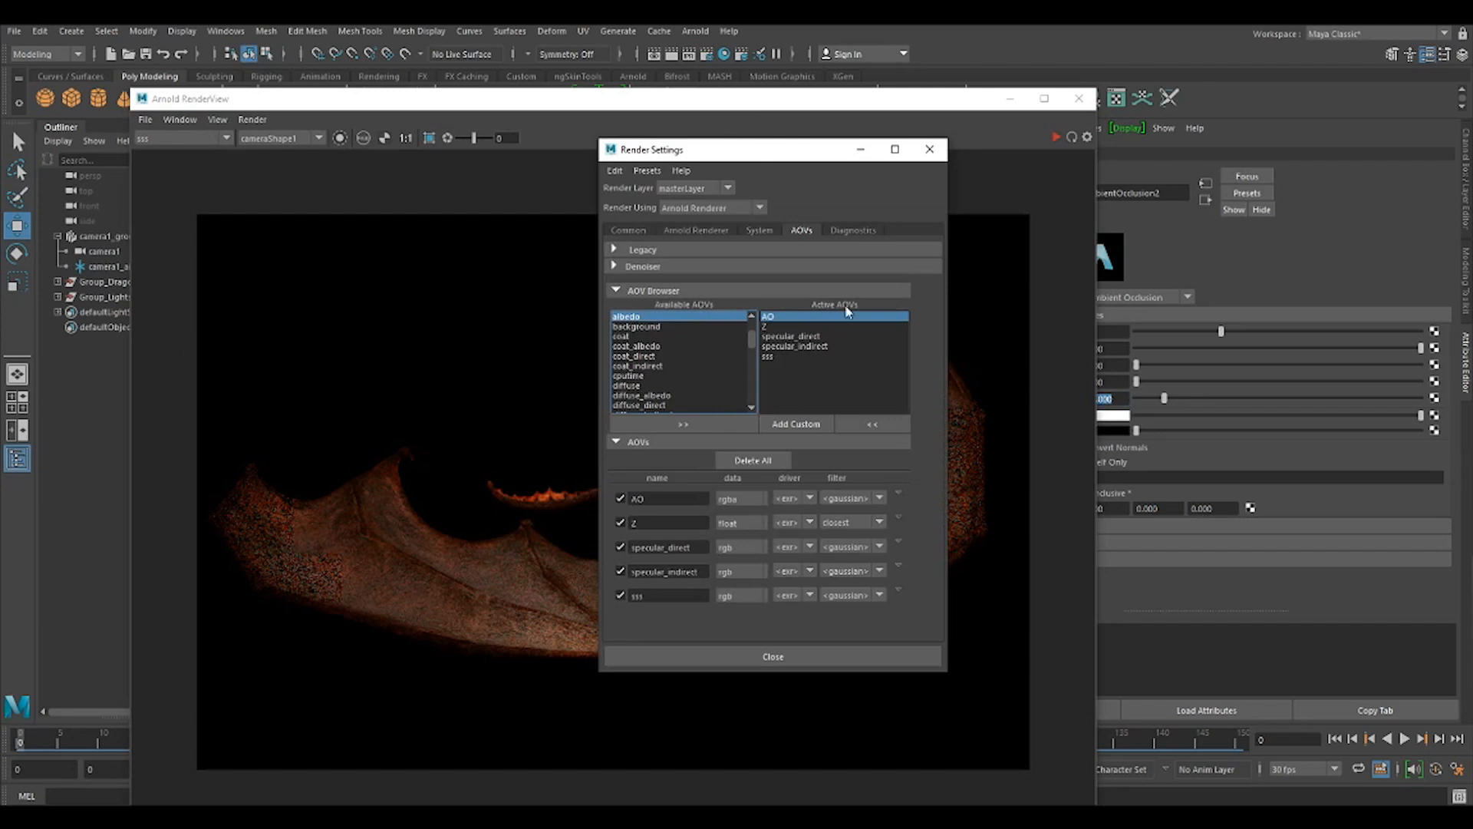
click(695, 230)
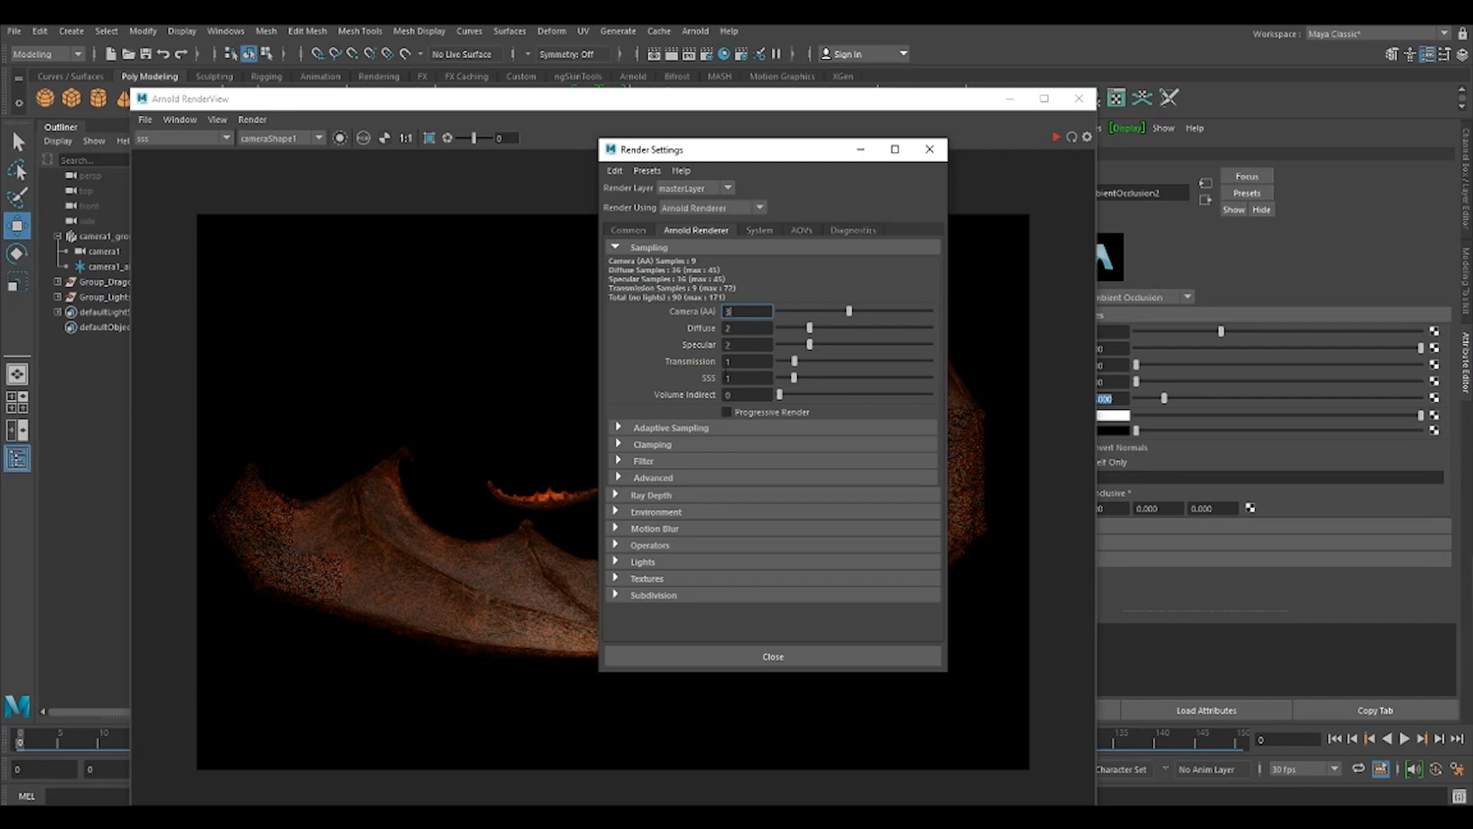
click(800, 230)
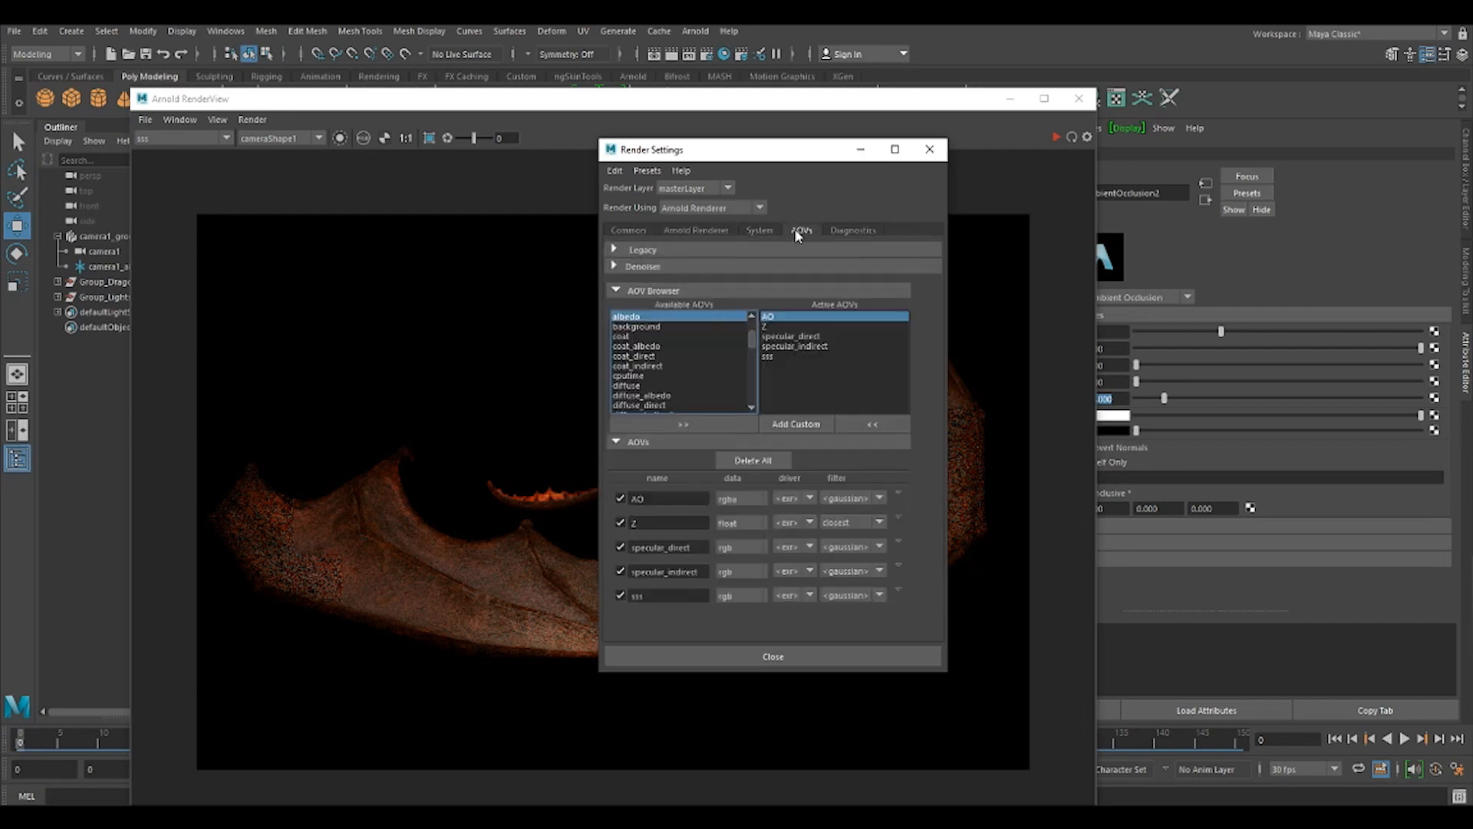
scroll(755, 345, up, 1)
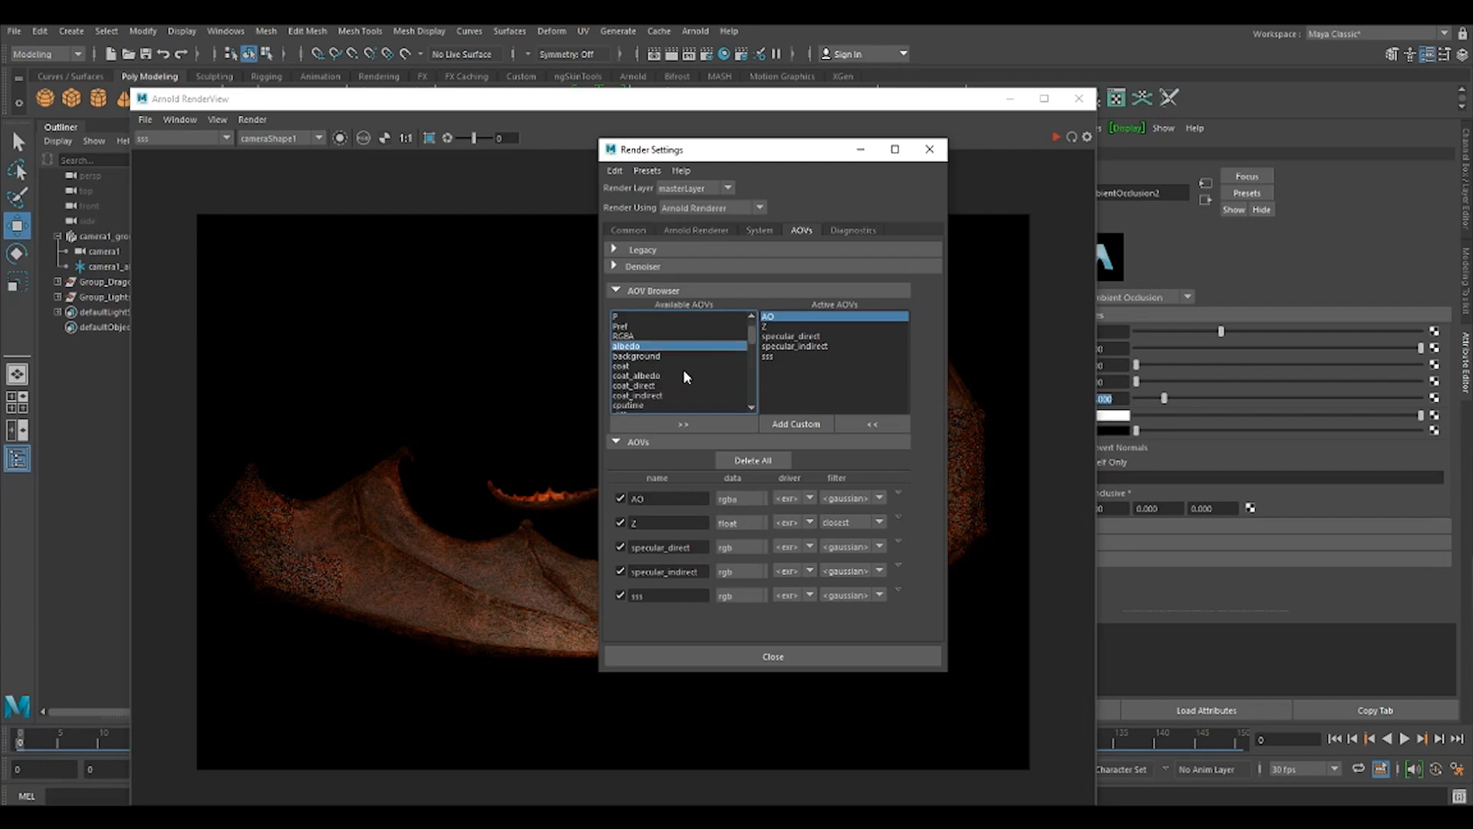
scroll(682, 369, down, 1)
click(658, 385)
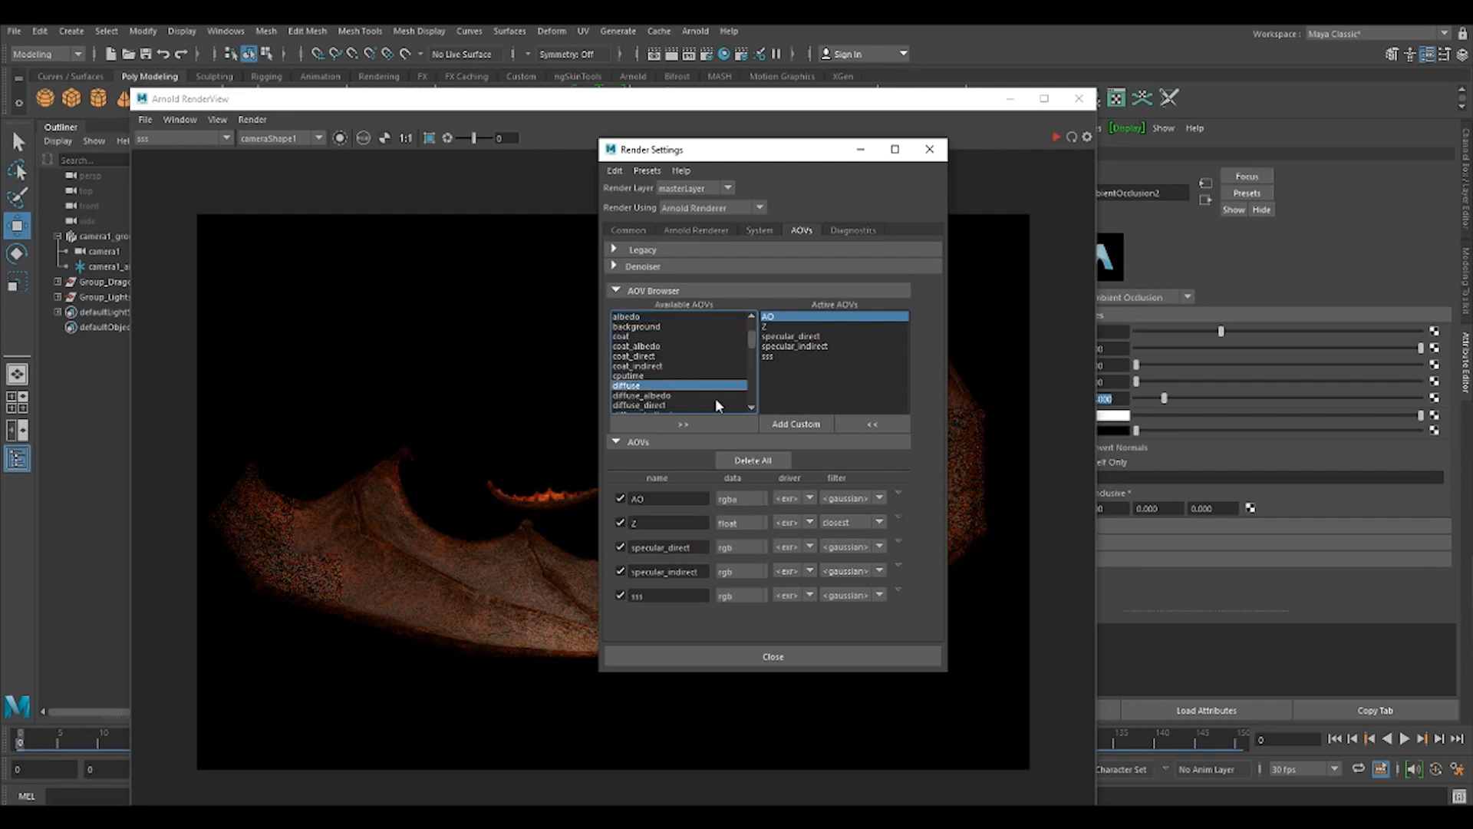
click(707, 426)
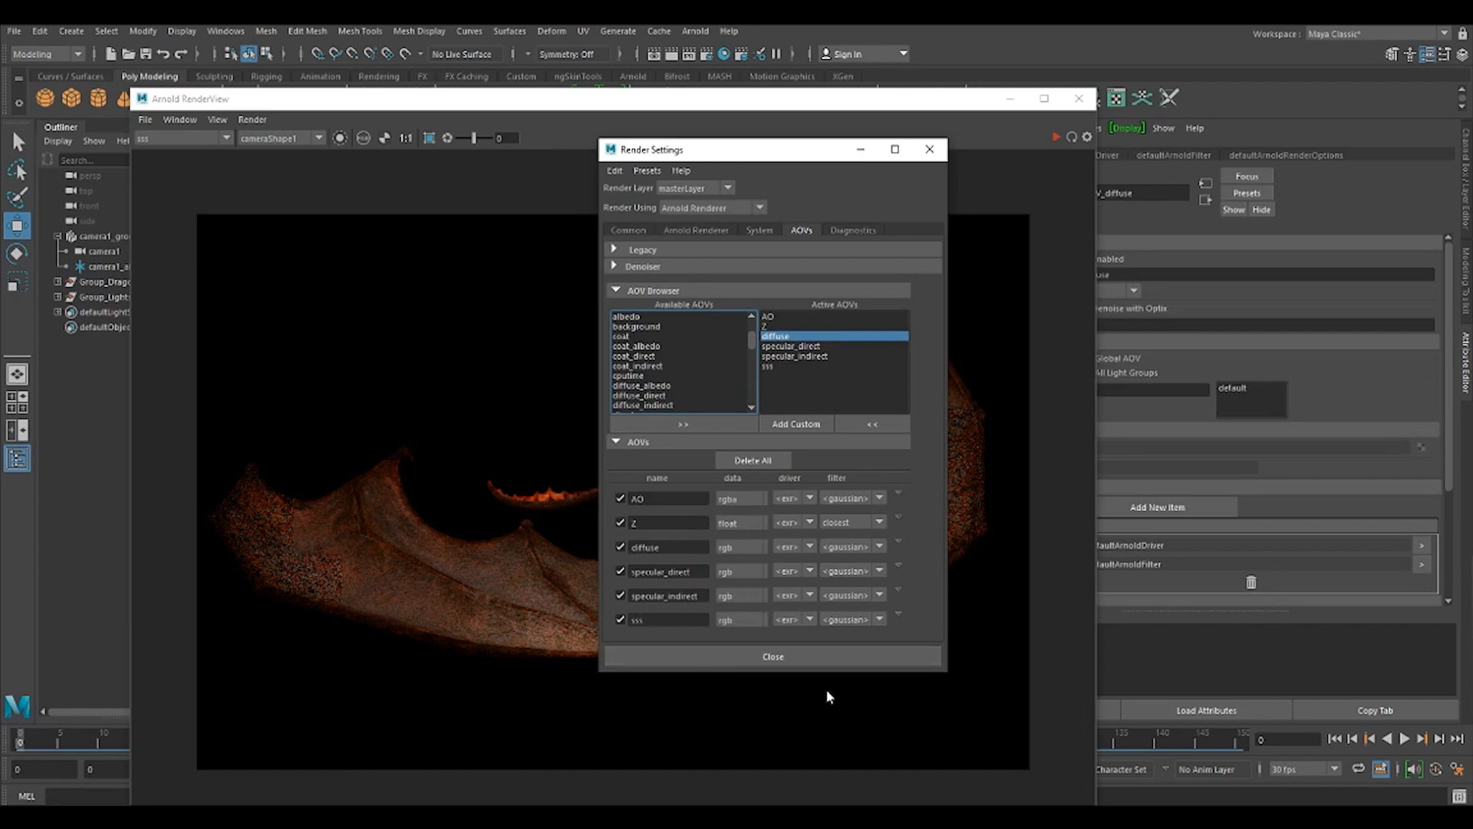
Set the Arnold Diffuse and Specular samples to 1, keeping the render settings beside the render view.
click(696, 230)
drag(765, 151, 1267, 143)
drag(1309, 319, 1294, 336)
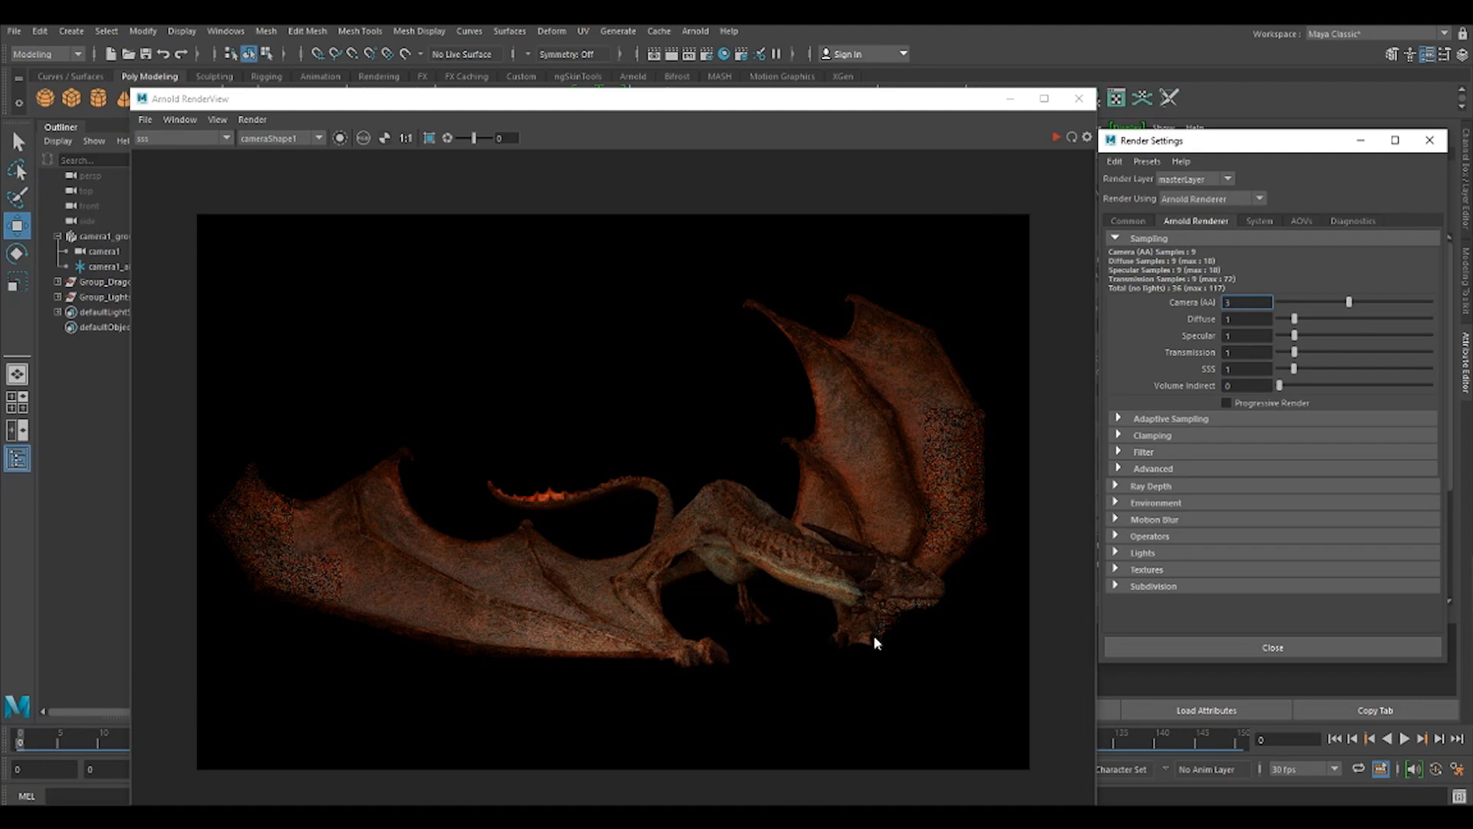
Render the scene again and inspect the diffuse pass.
click(1056, 136)
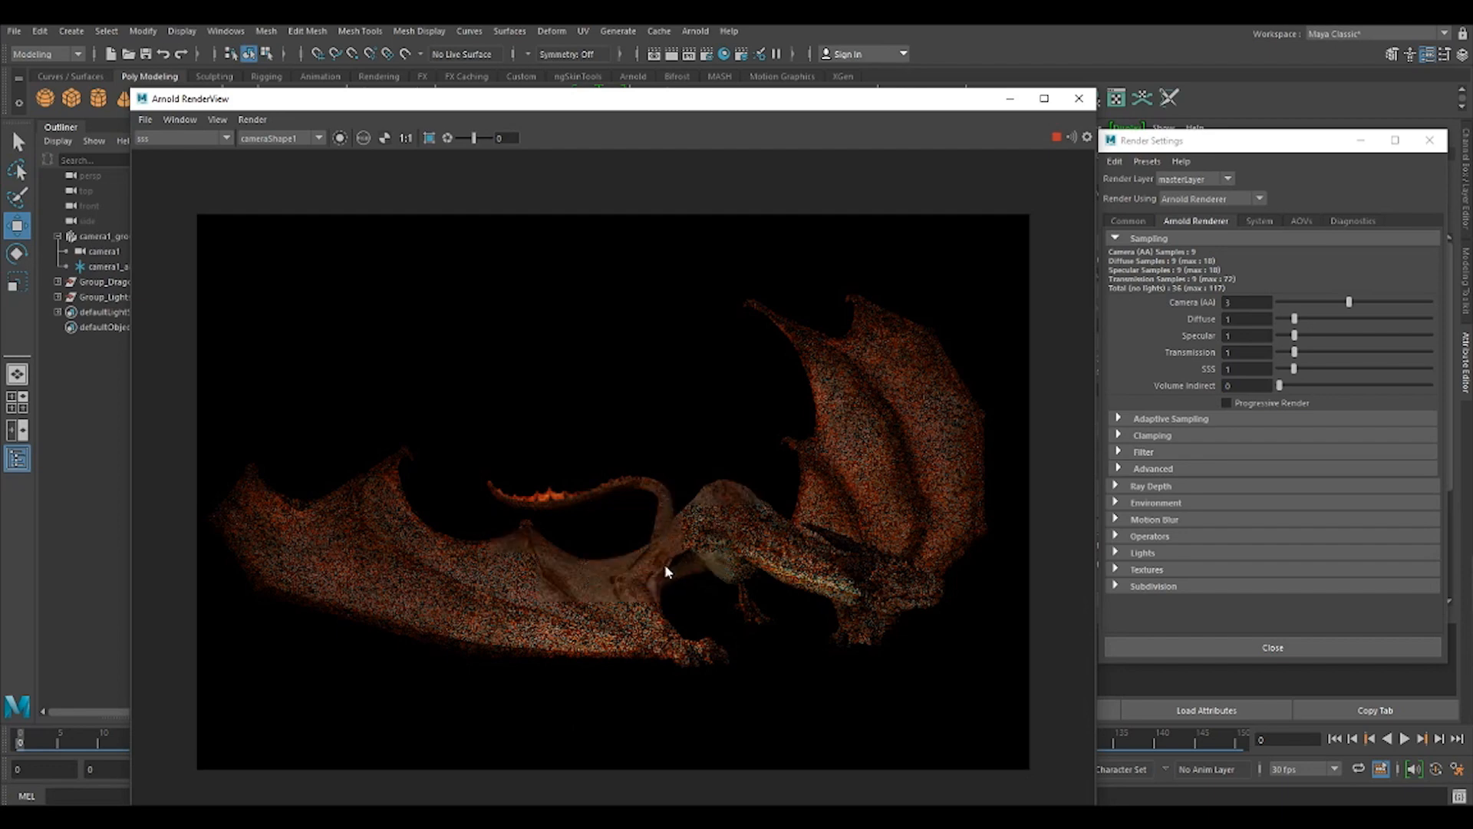
click(181, 137)
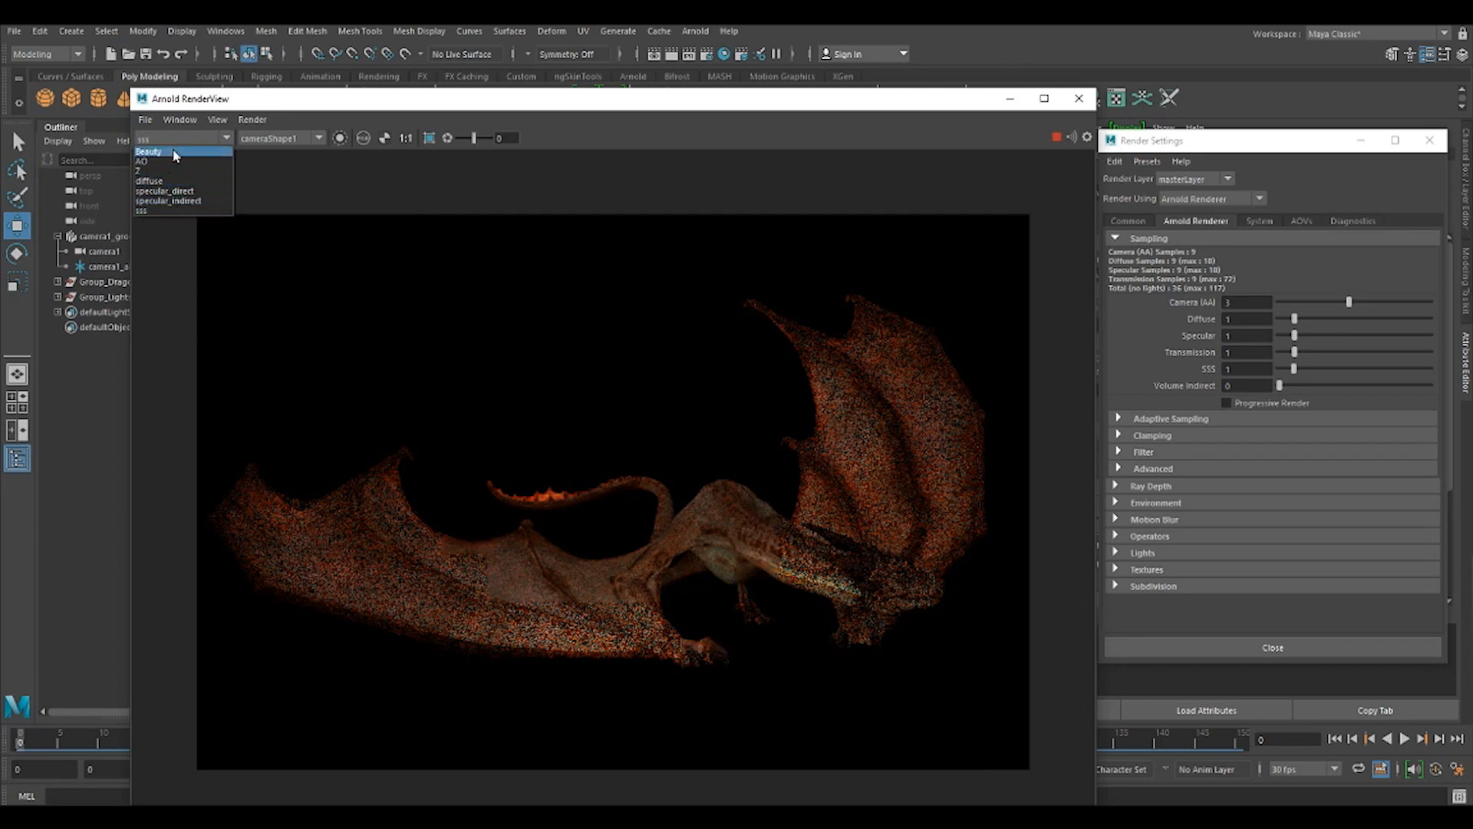
click(169, 182)
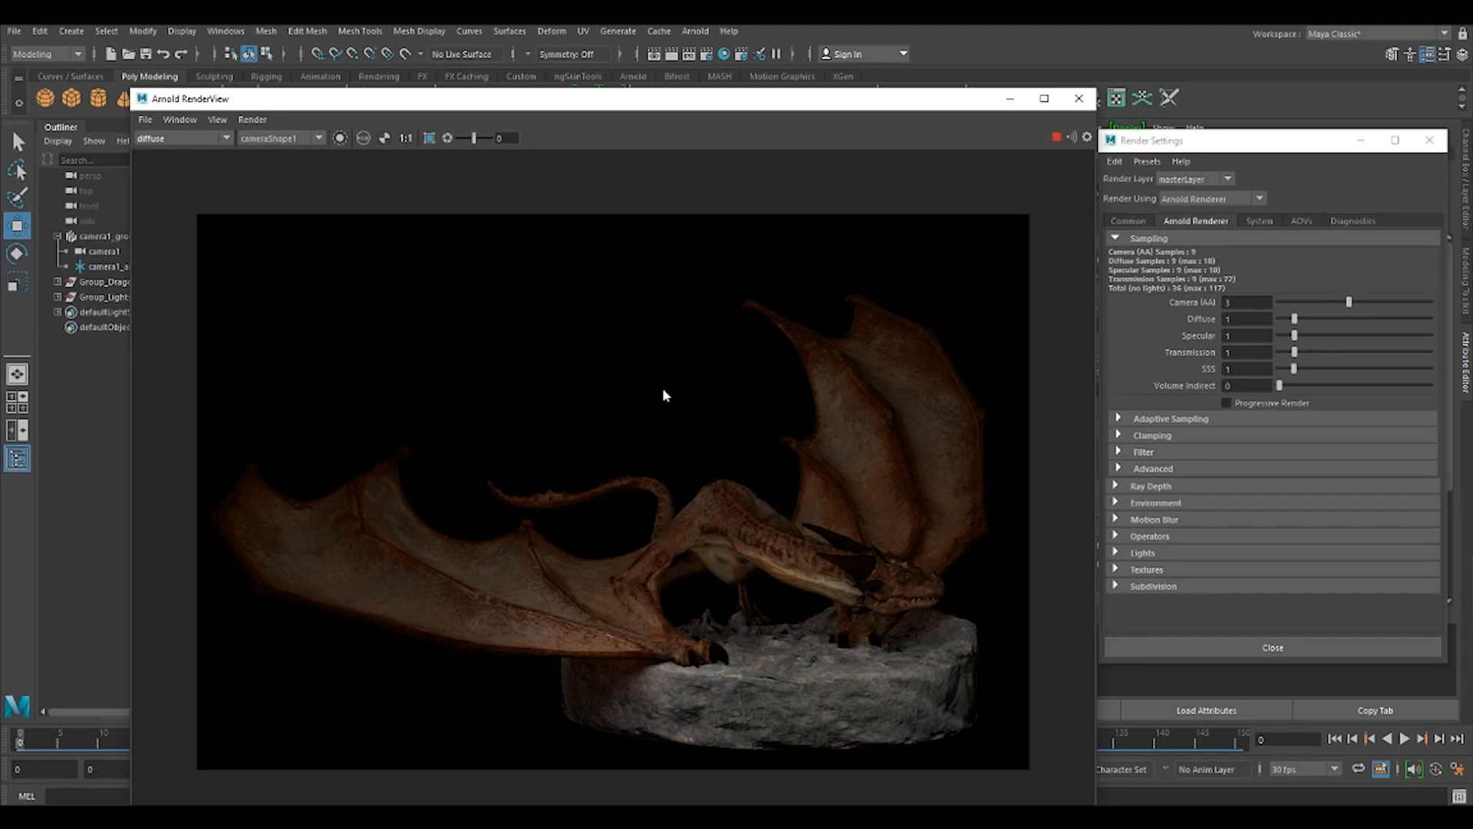
Try a smaller test resolution for the diffuse preview and bring the image back to full size.
click(216, 121)
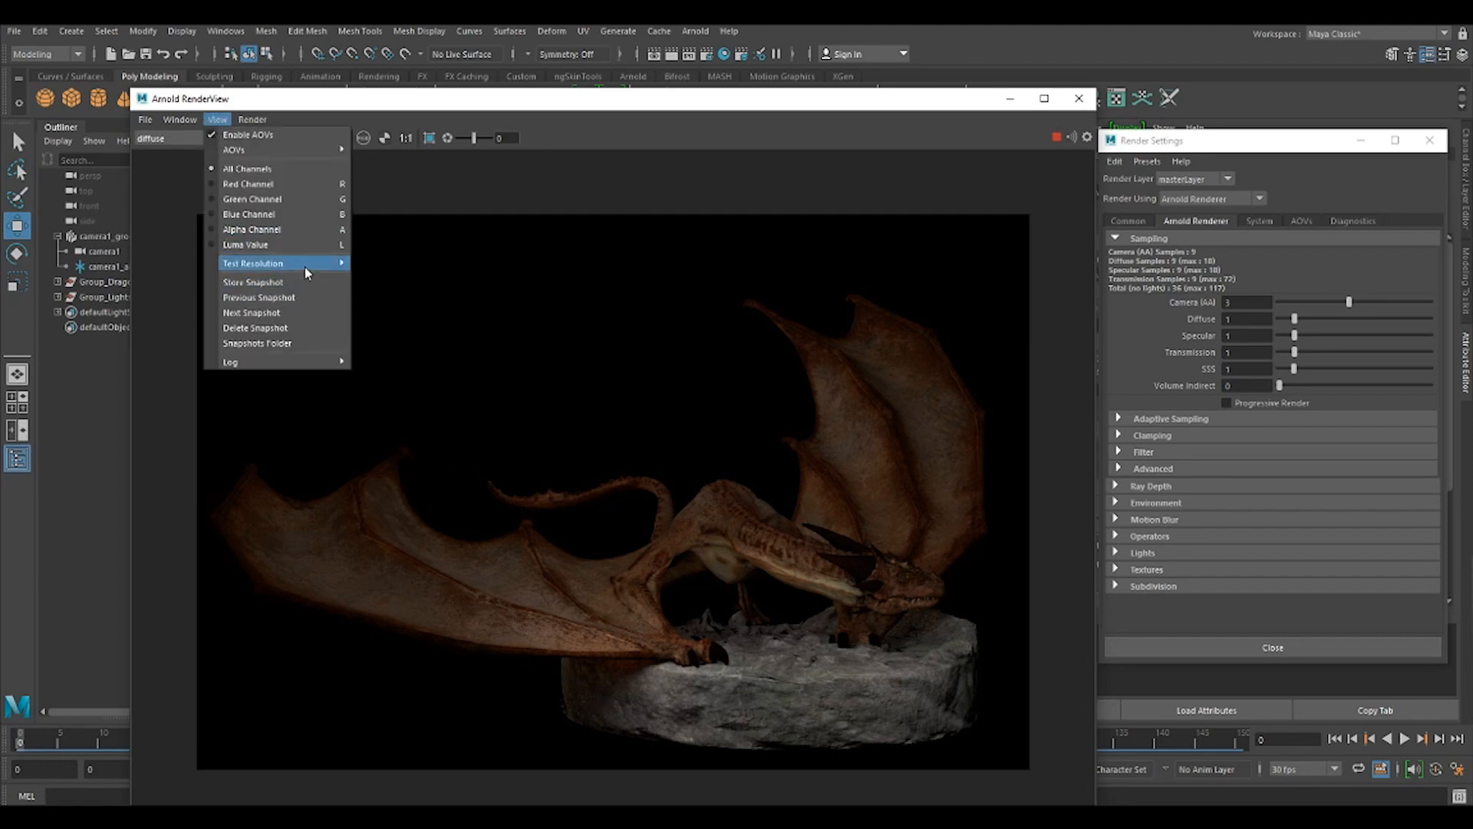
mouse_move(313, 273)
click(393, 328)
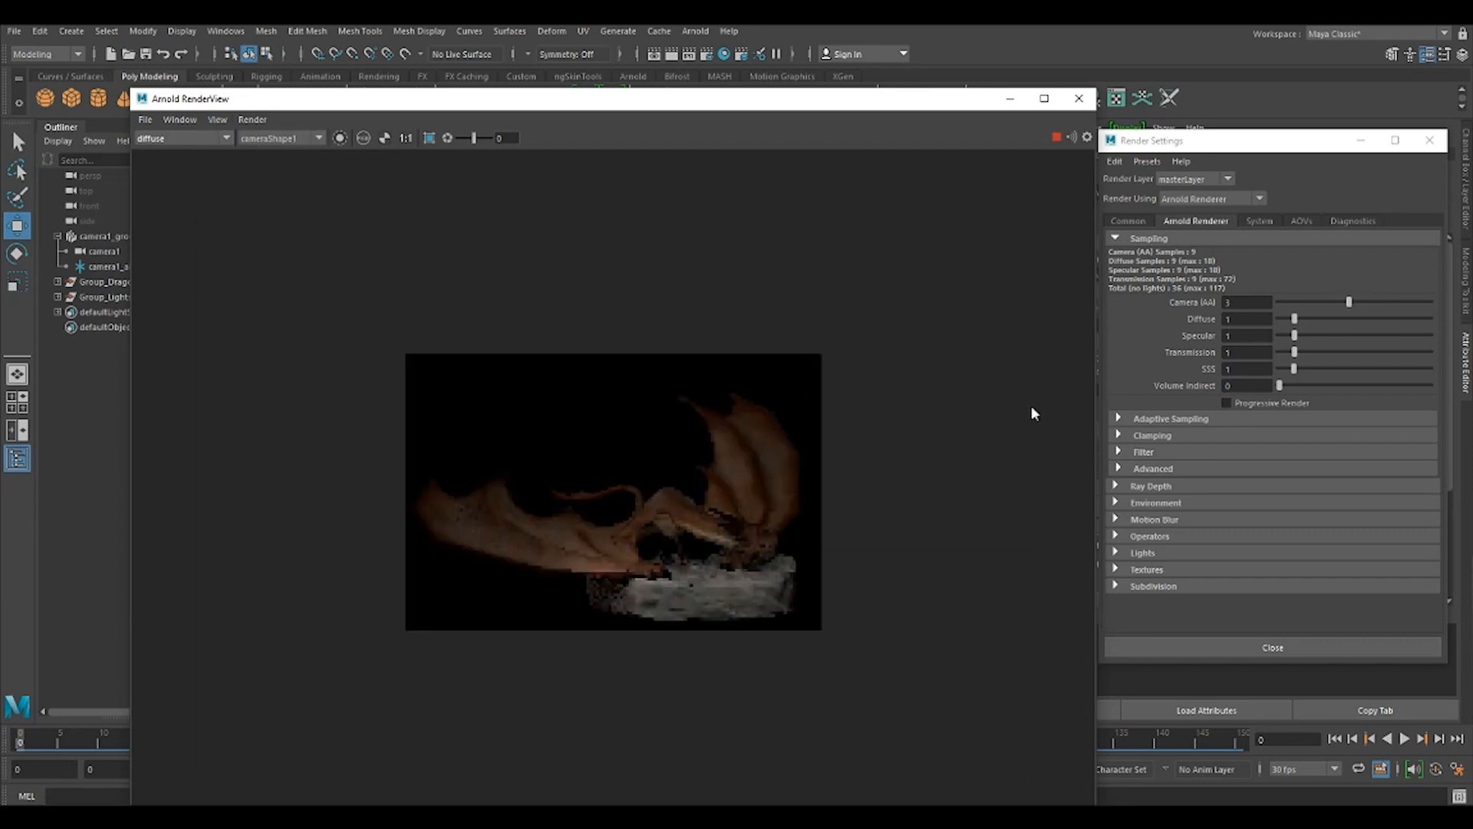
click(407, 138)
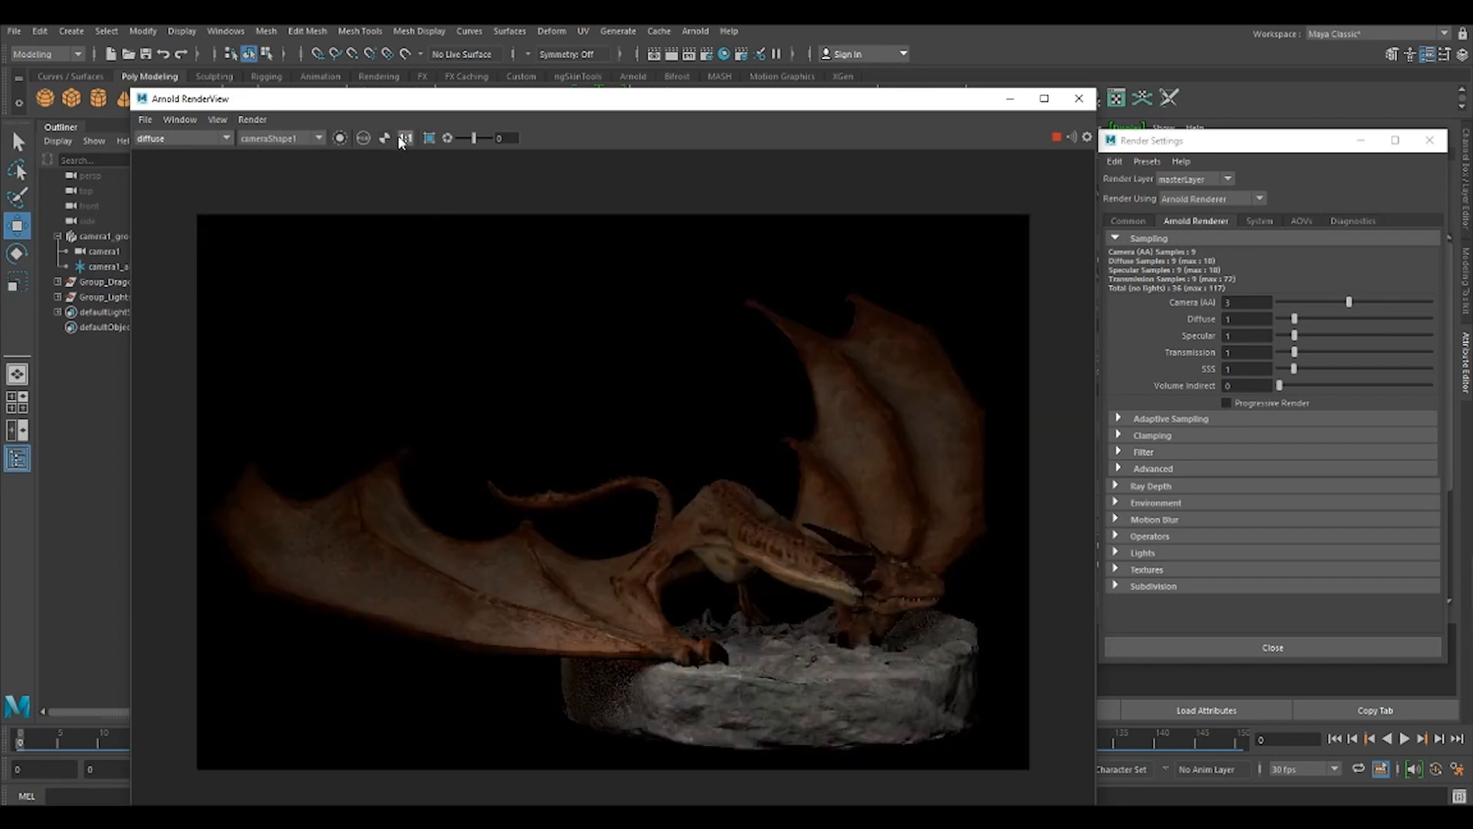
click(217, 119)
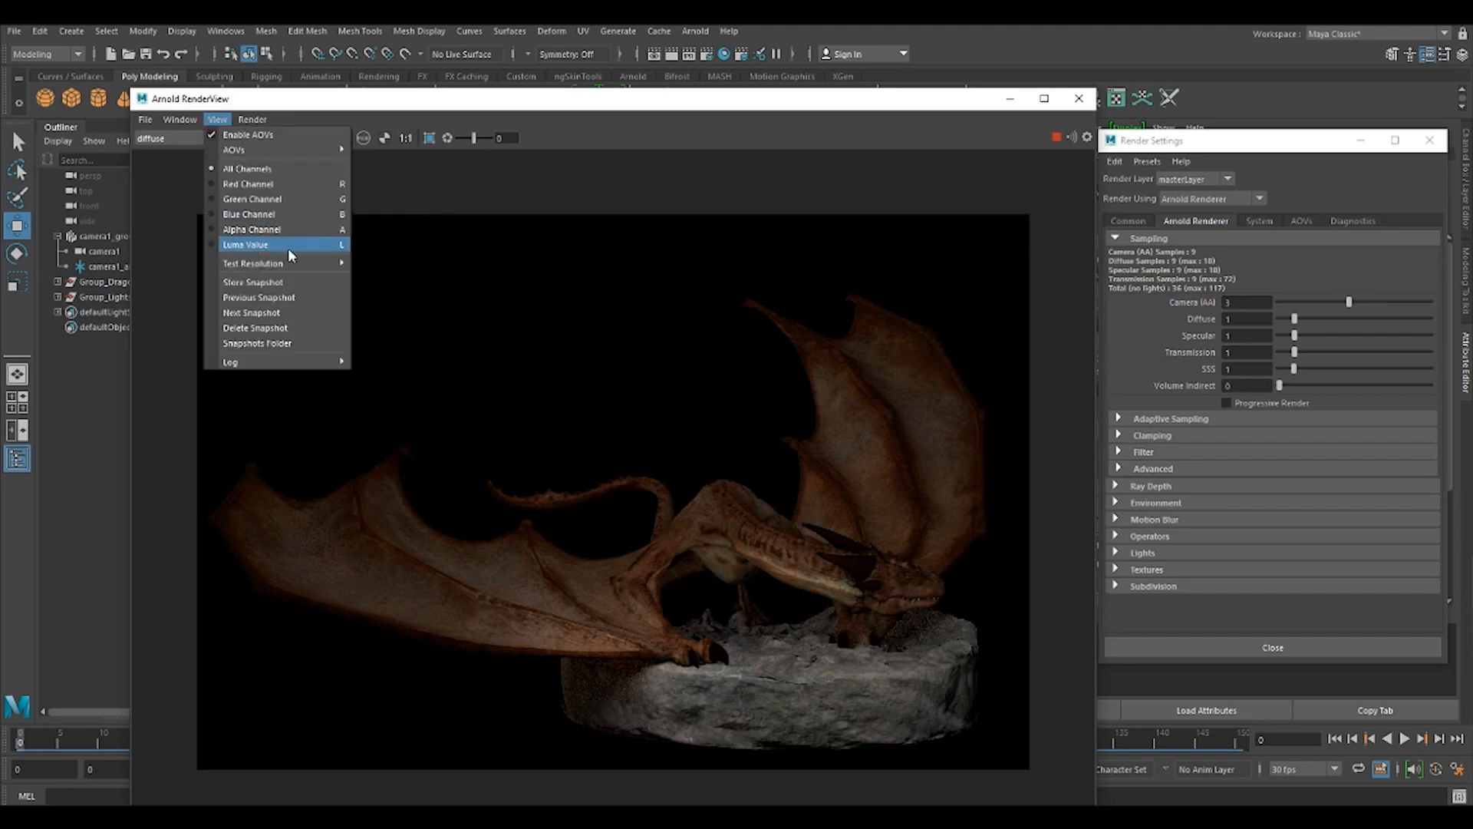
mouse_move(288, 270)
click(394, 329)
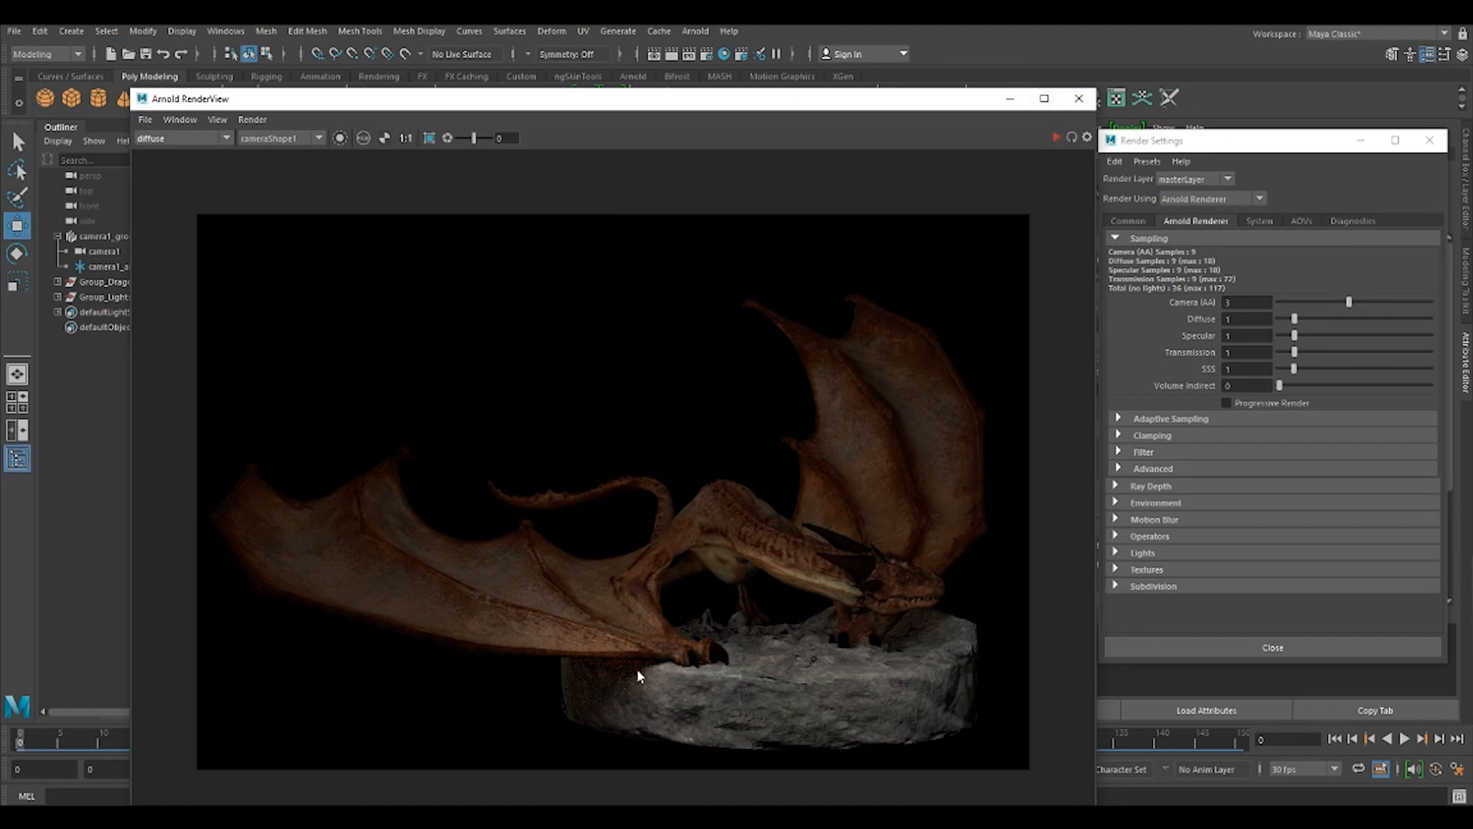
Set the Arnold samples to Camera (AA) 6, Diffuse 4, Specular 4, Transmission 2 and SSS 2.
click(1301, 317)
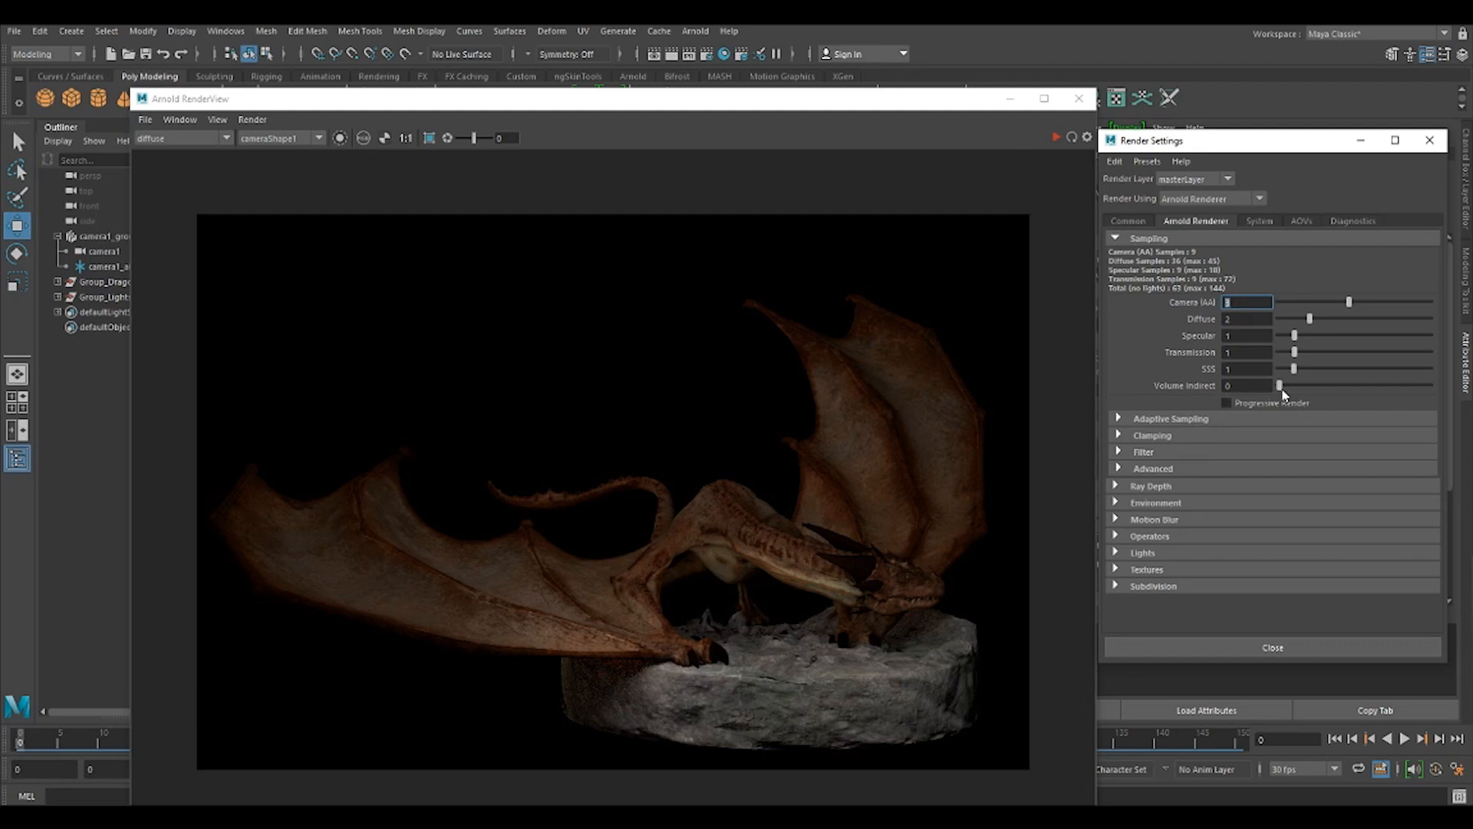
key(Tab)
text(4)
key(Tab)
text(4)
key(Tab)
key(Tab)
text(2)
key(Tab)
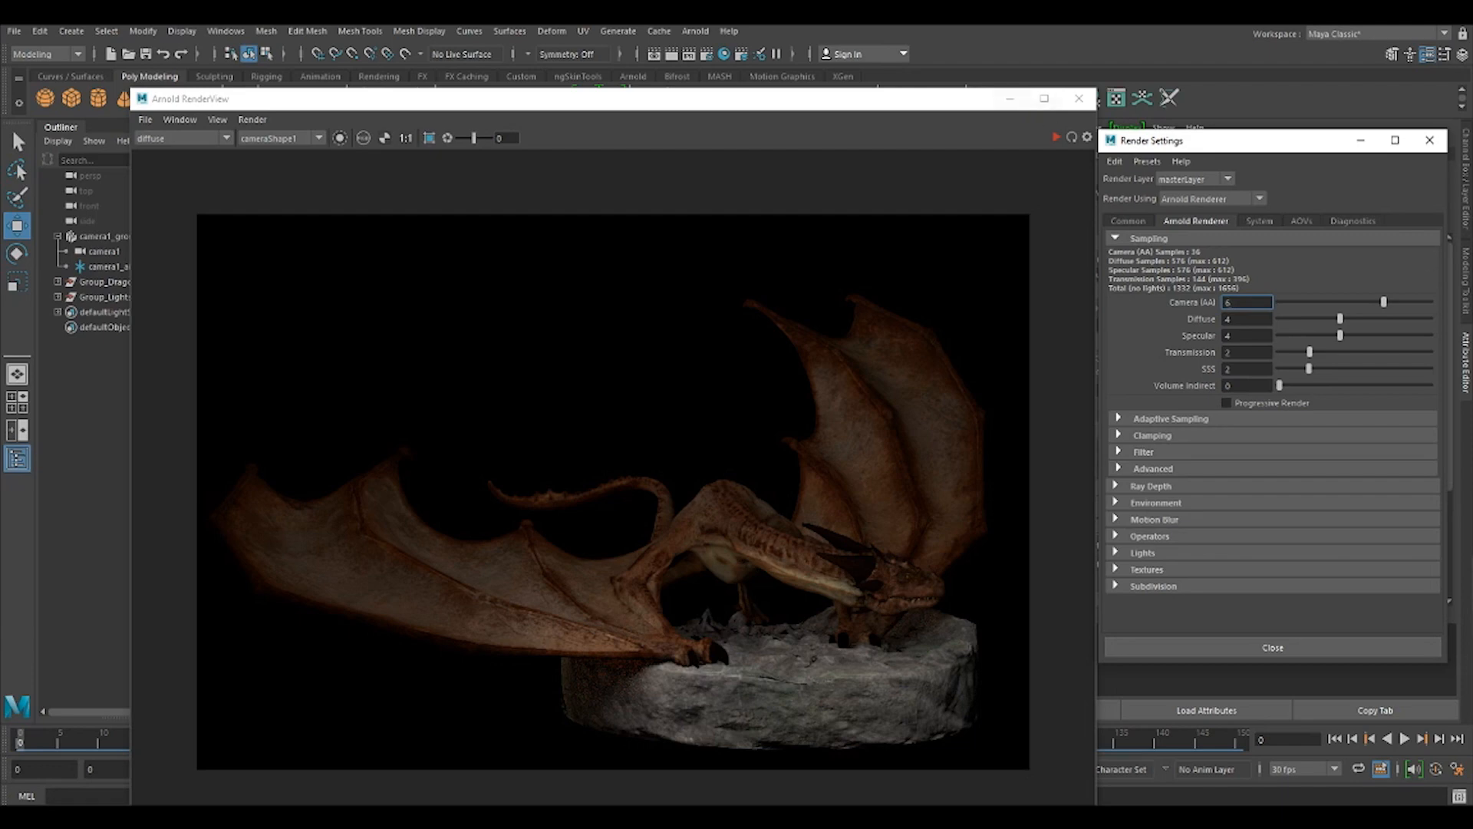
click(1010, 98)
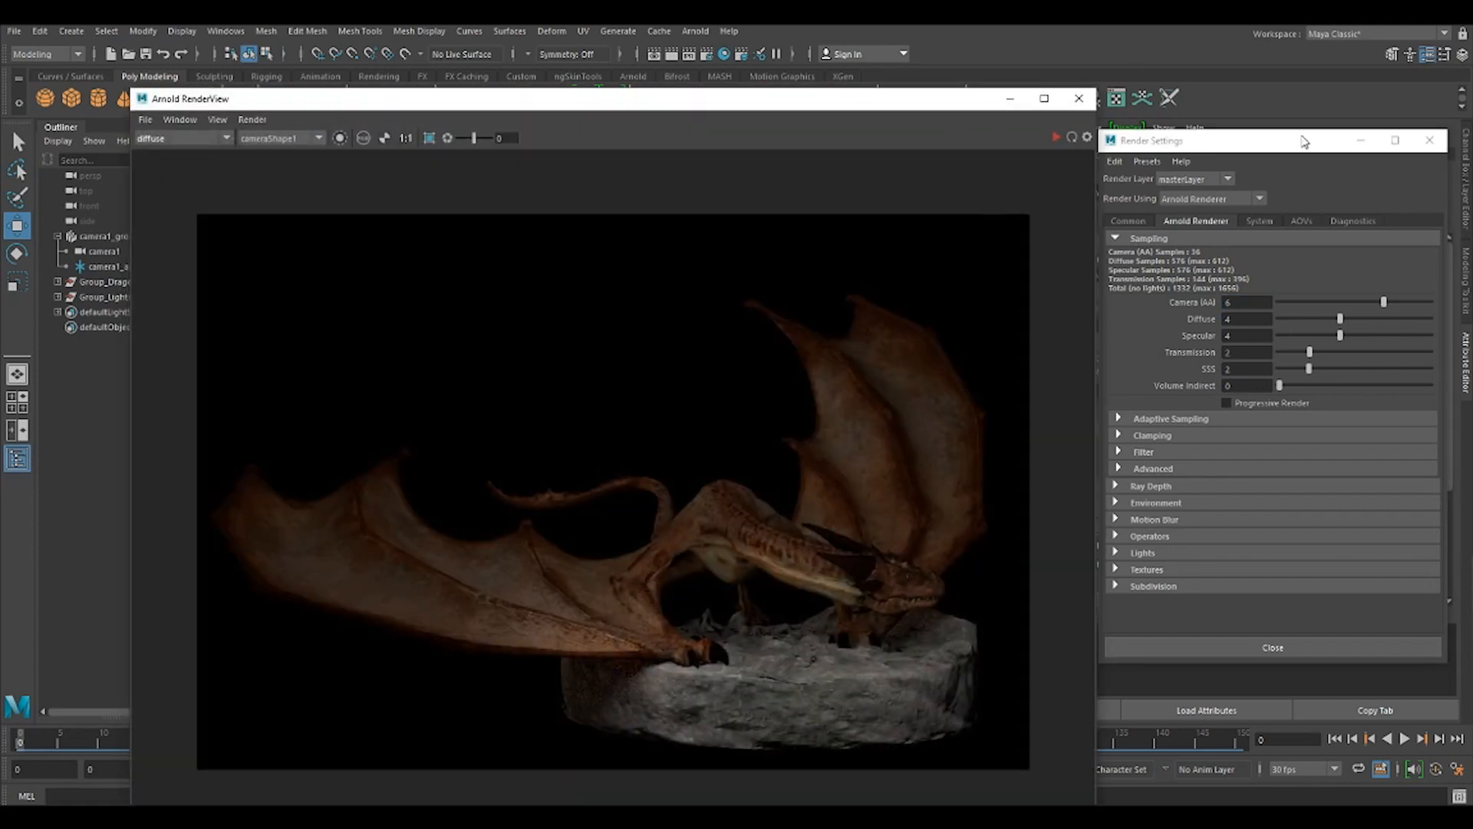
Remove the diffuse pass from the active AOVs and close the render settings.
click(1302, 220)
drag(1283, 146, 726, 108)
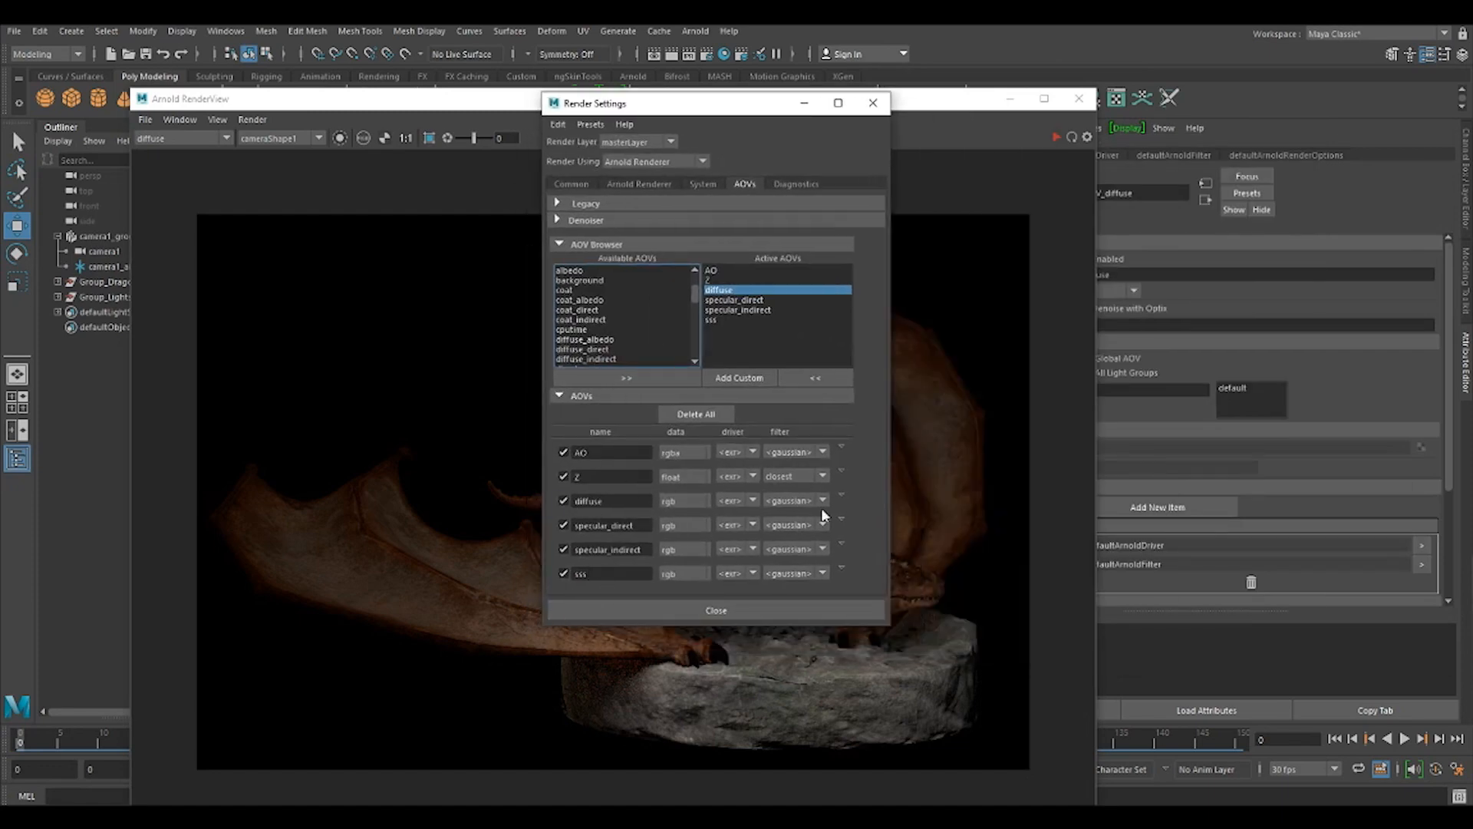
click(842, 496)
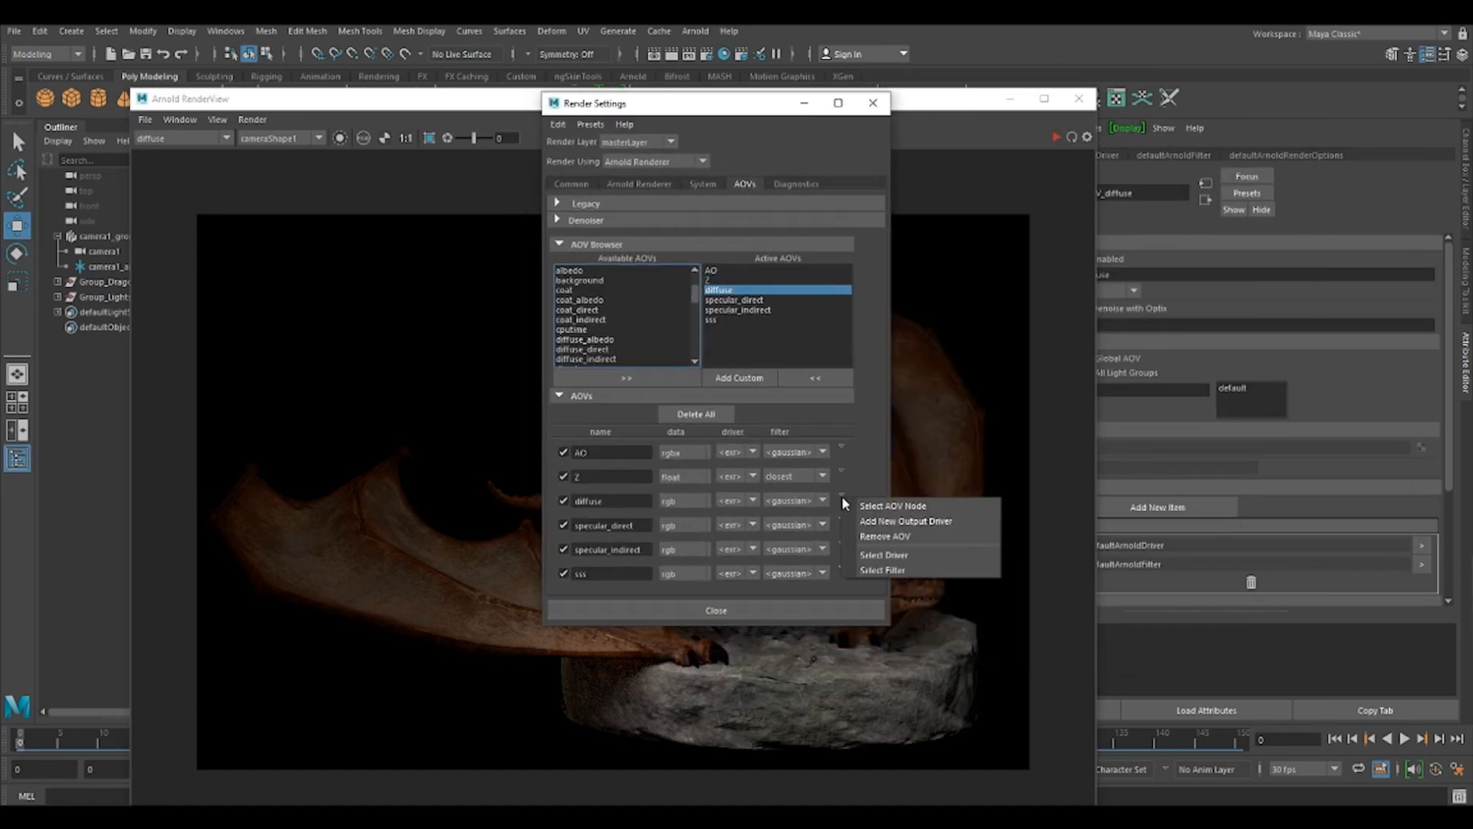
click(898, 537)
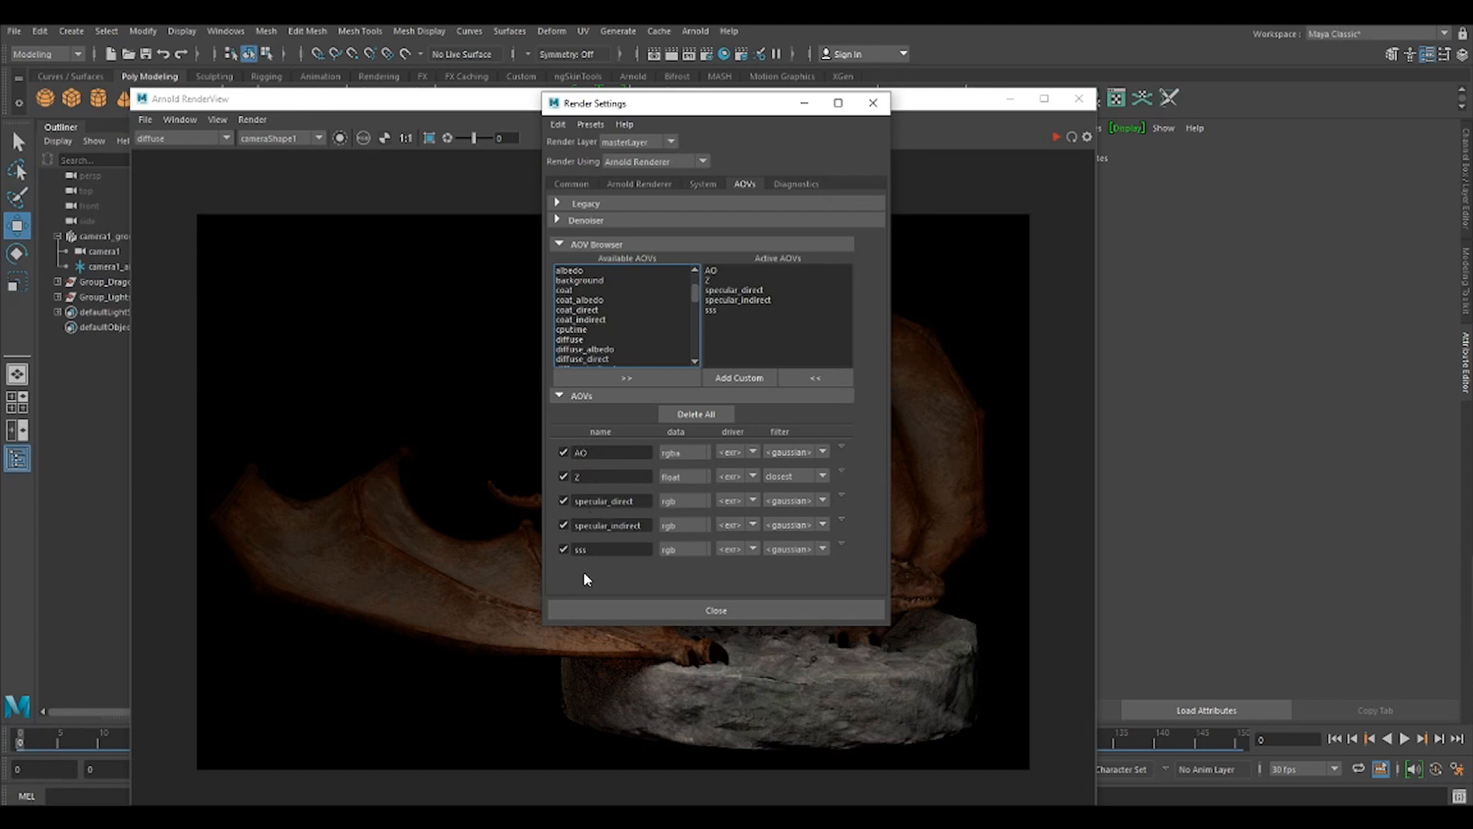
click(724, 612)
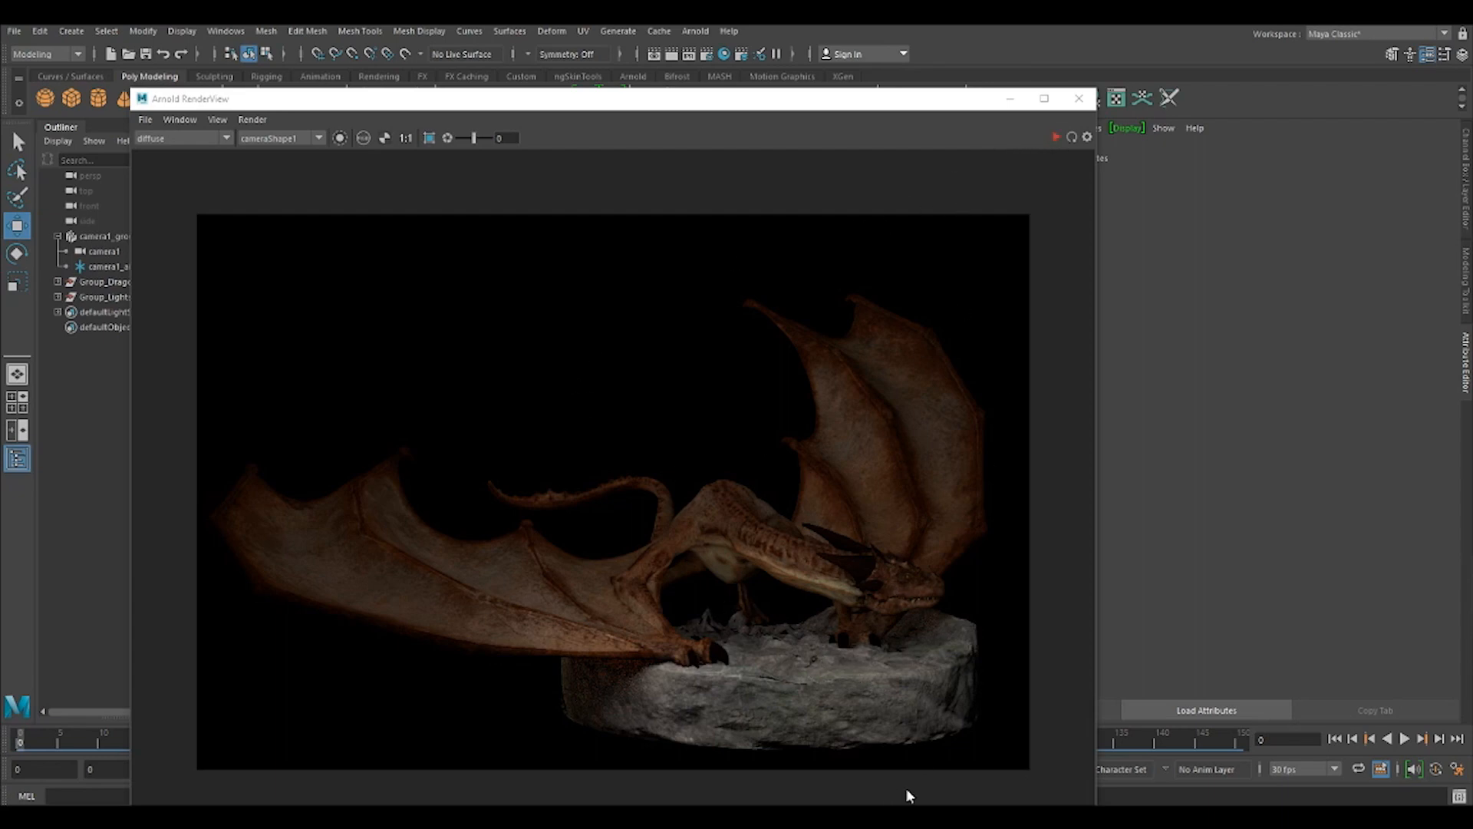
Save the rendered image from the Arnold RenderView.
drag(636, 104, 690, 78)
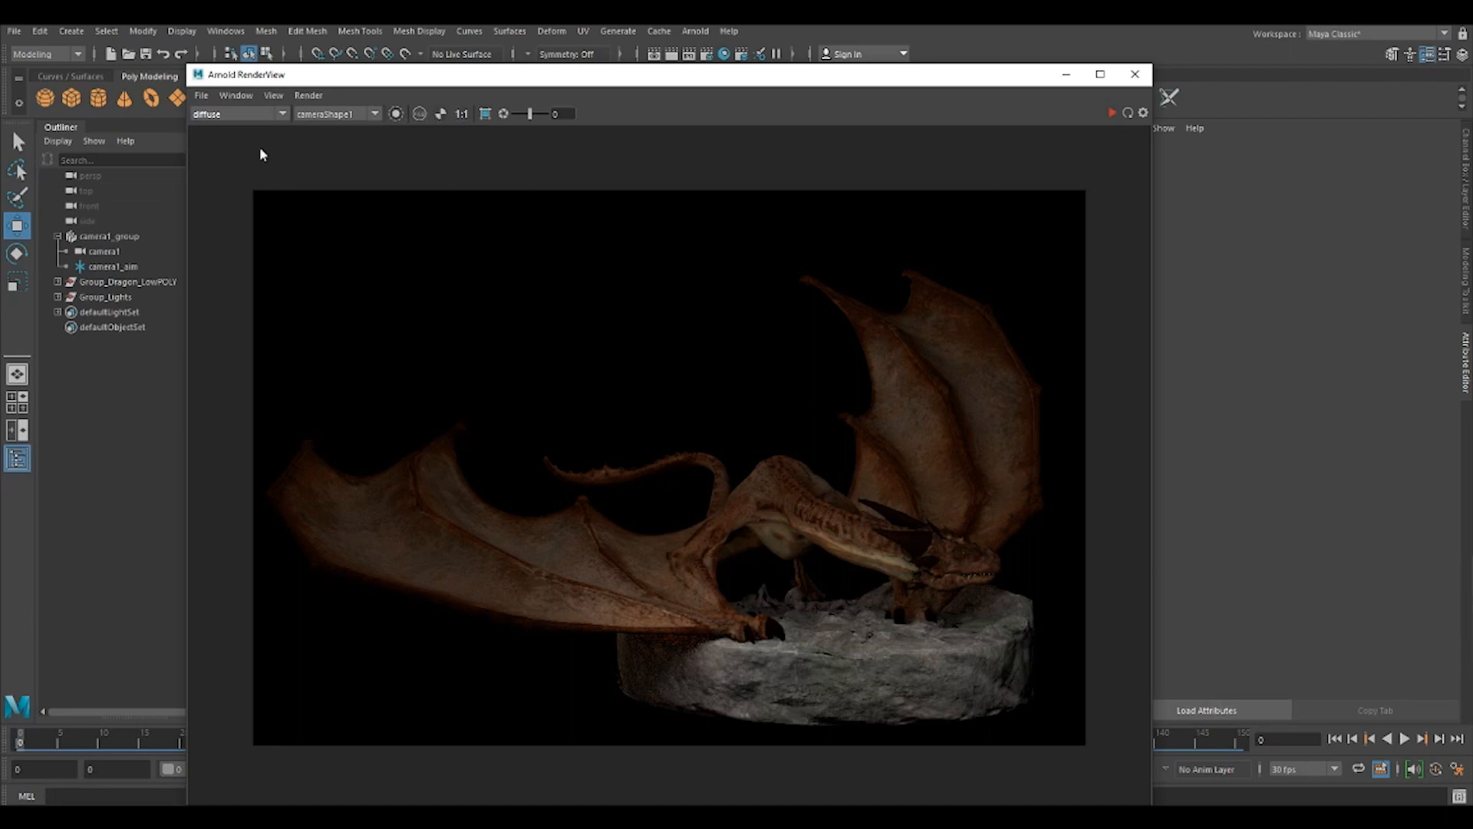
click(201, 97)
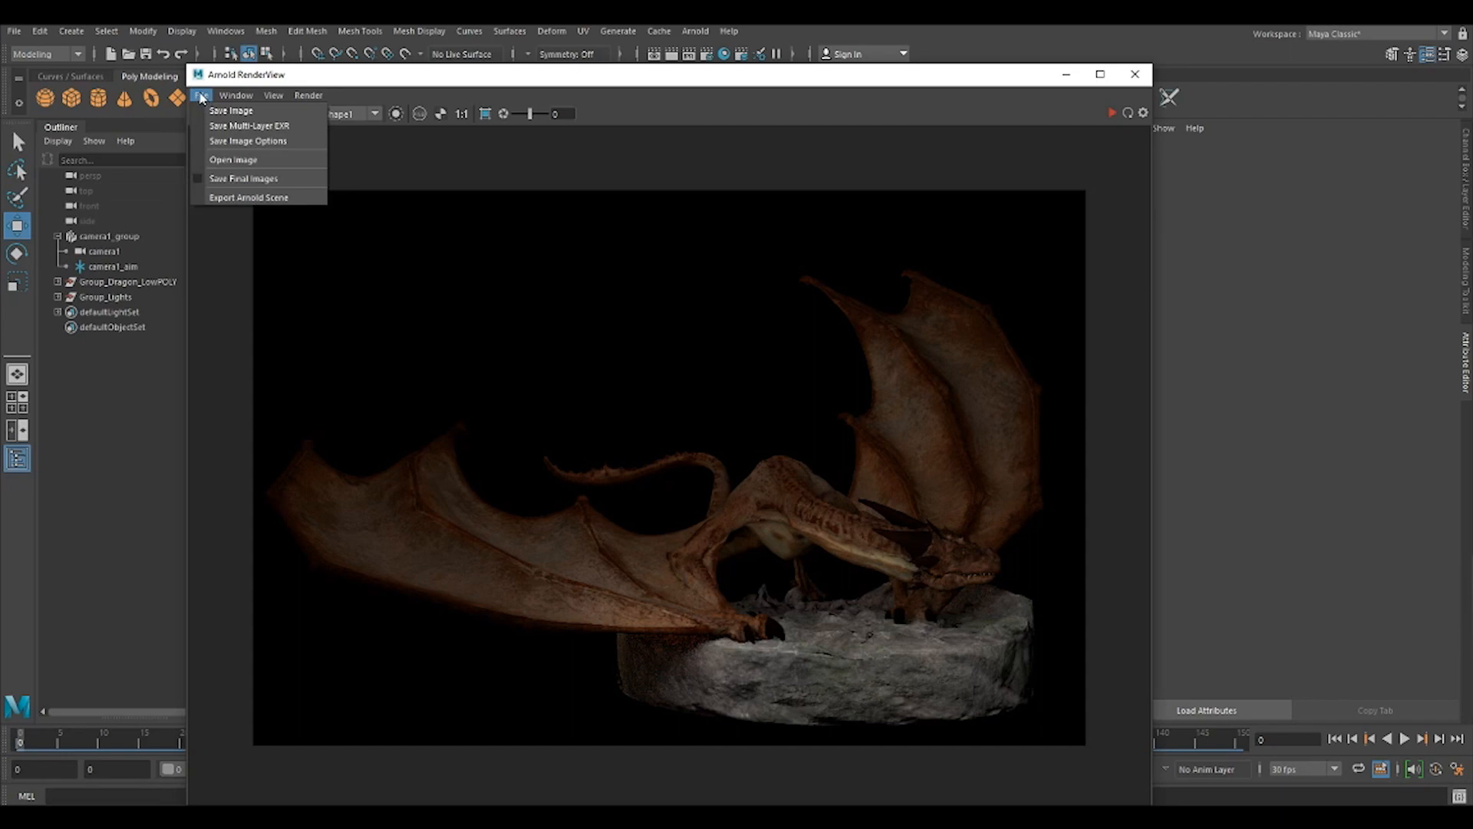
click(226, 110)
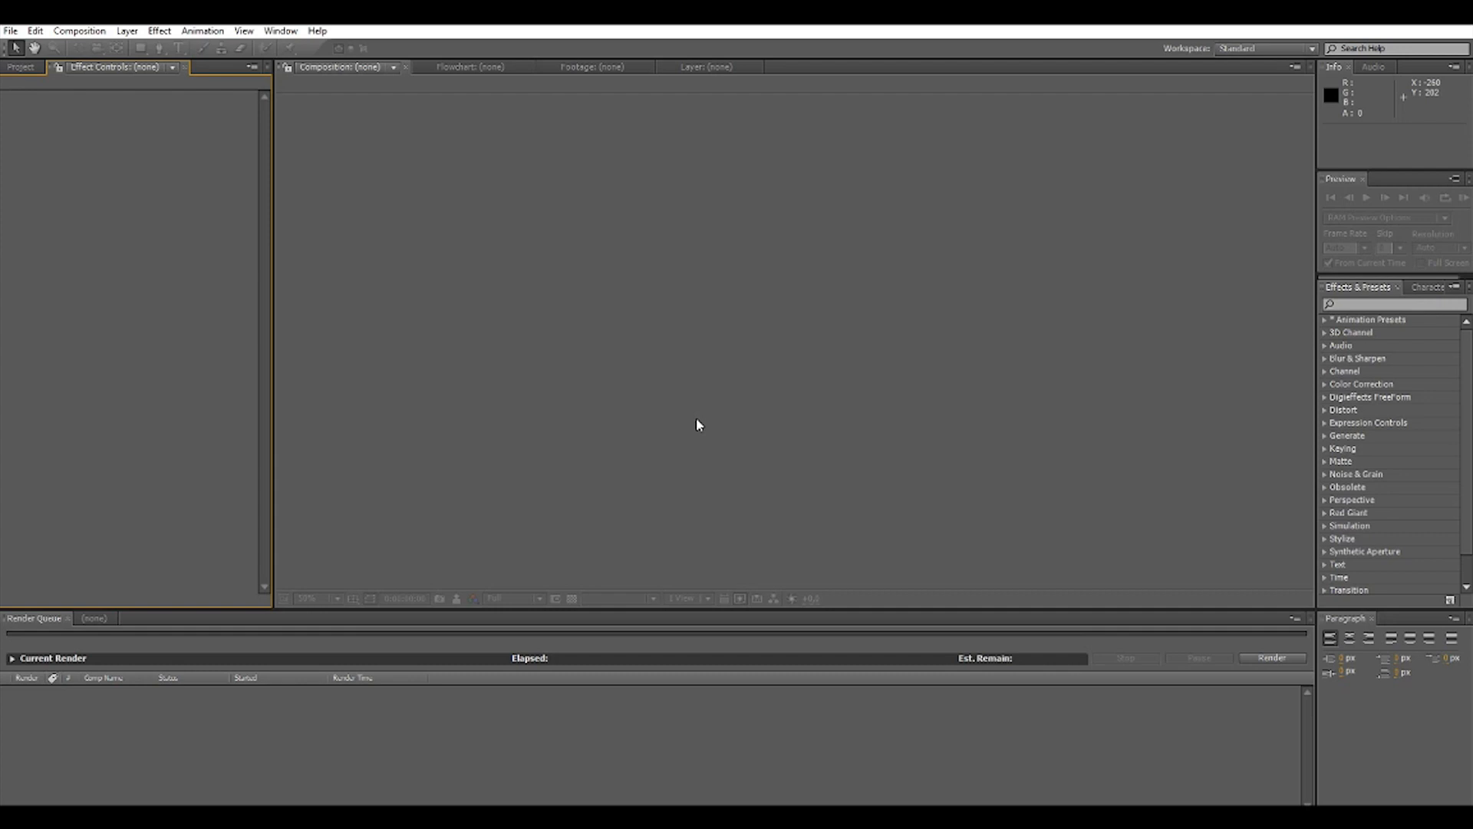
Switch to After Effects and import cta_DragonRender02.exr from the images folder as footage.
click(21, 66)
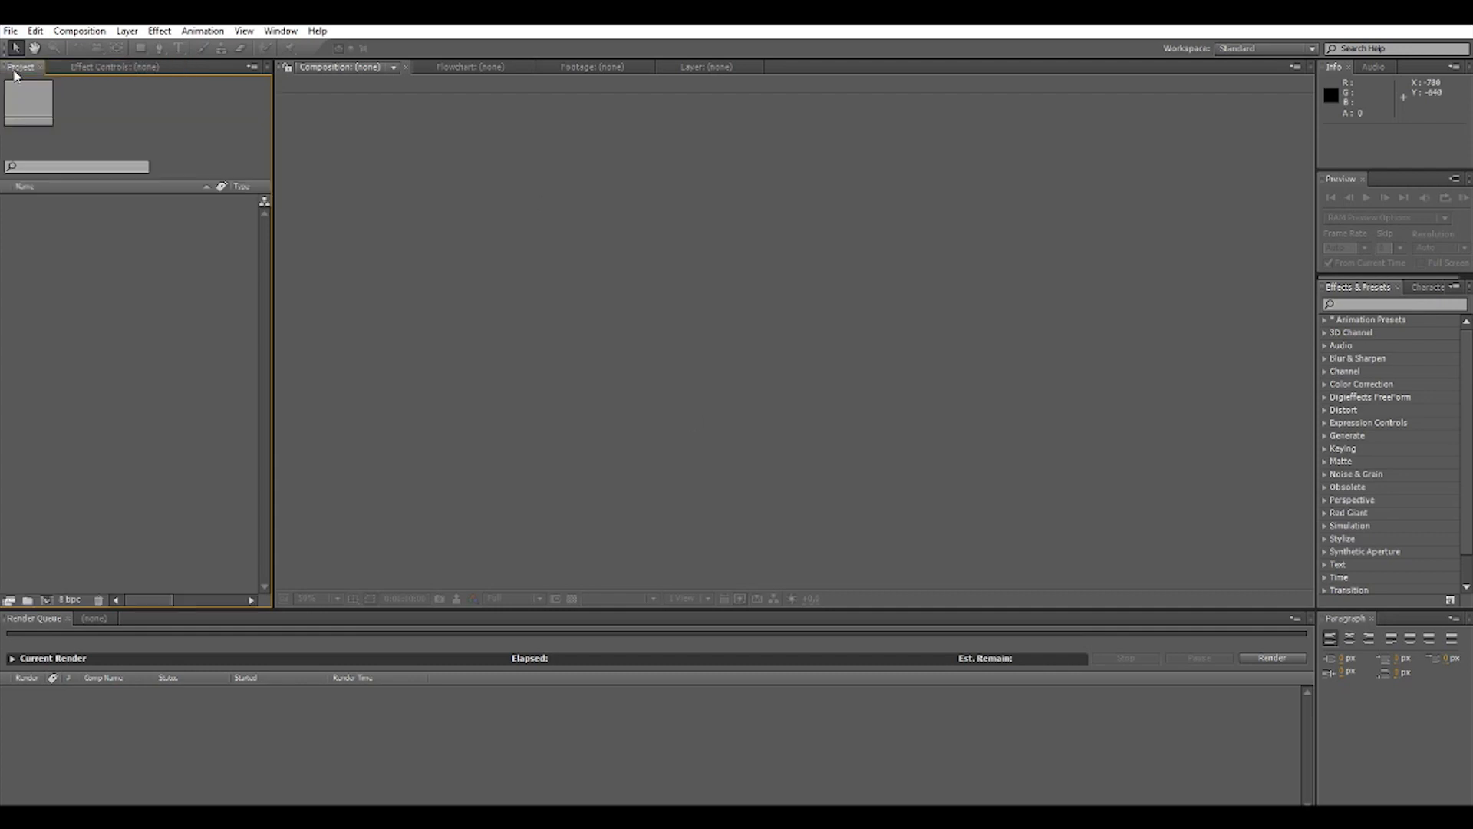
right_click(112, 273)
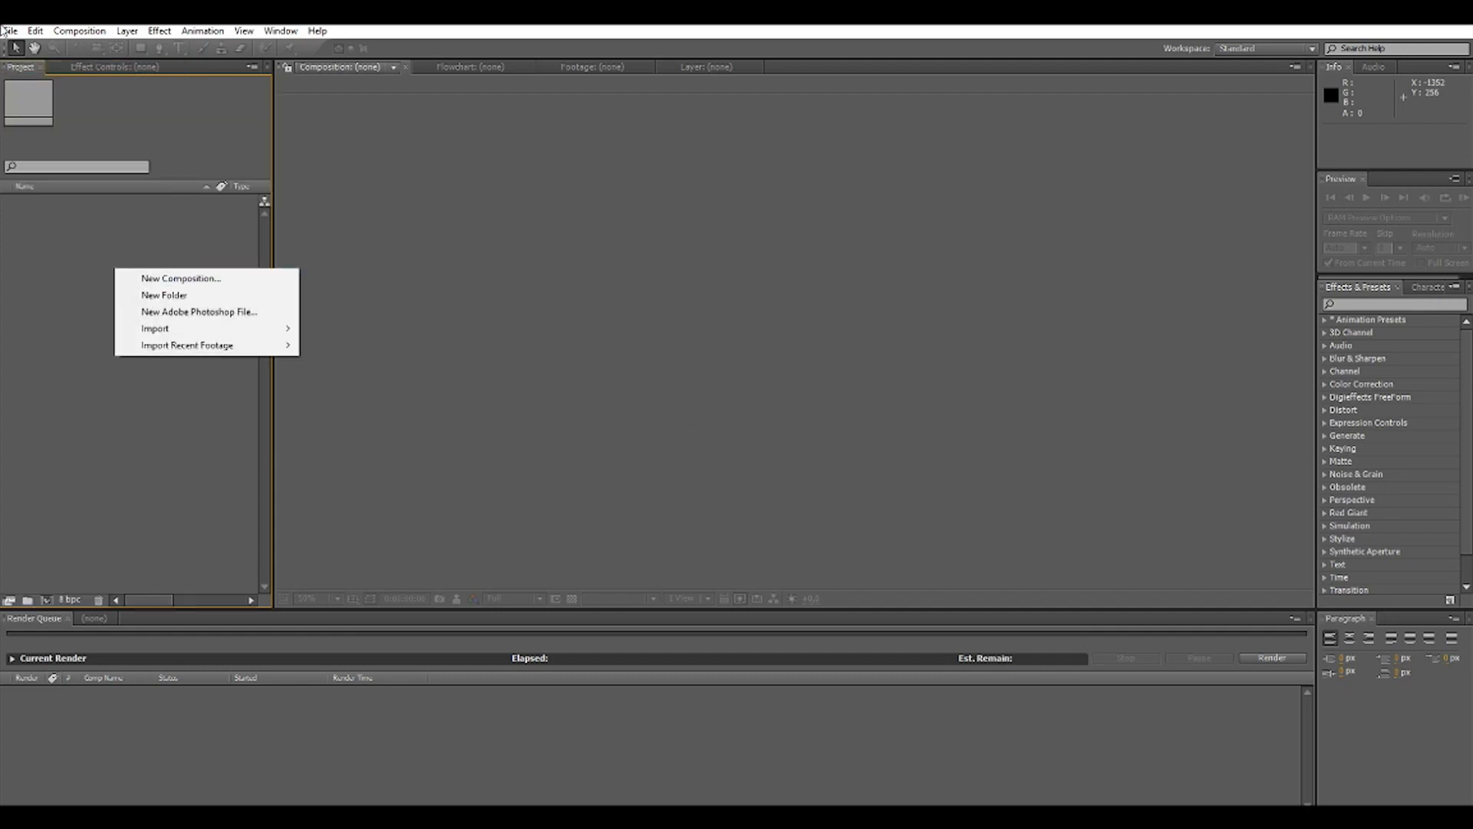
right_click(72, 248)
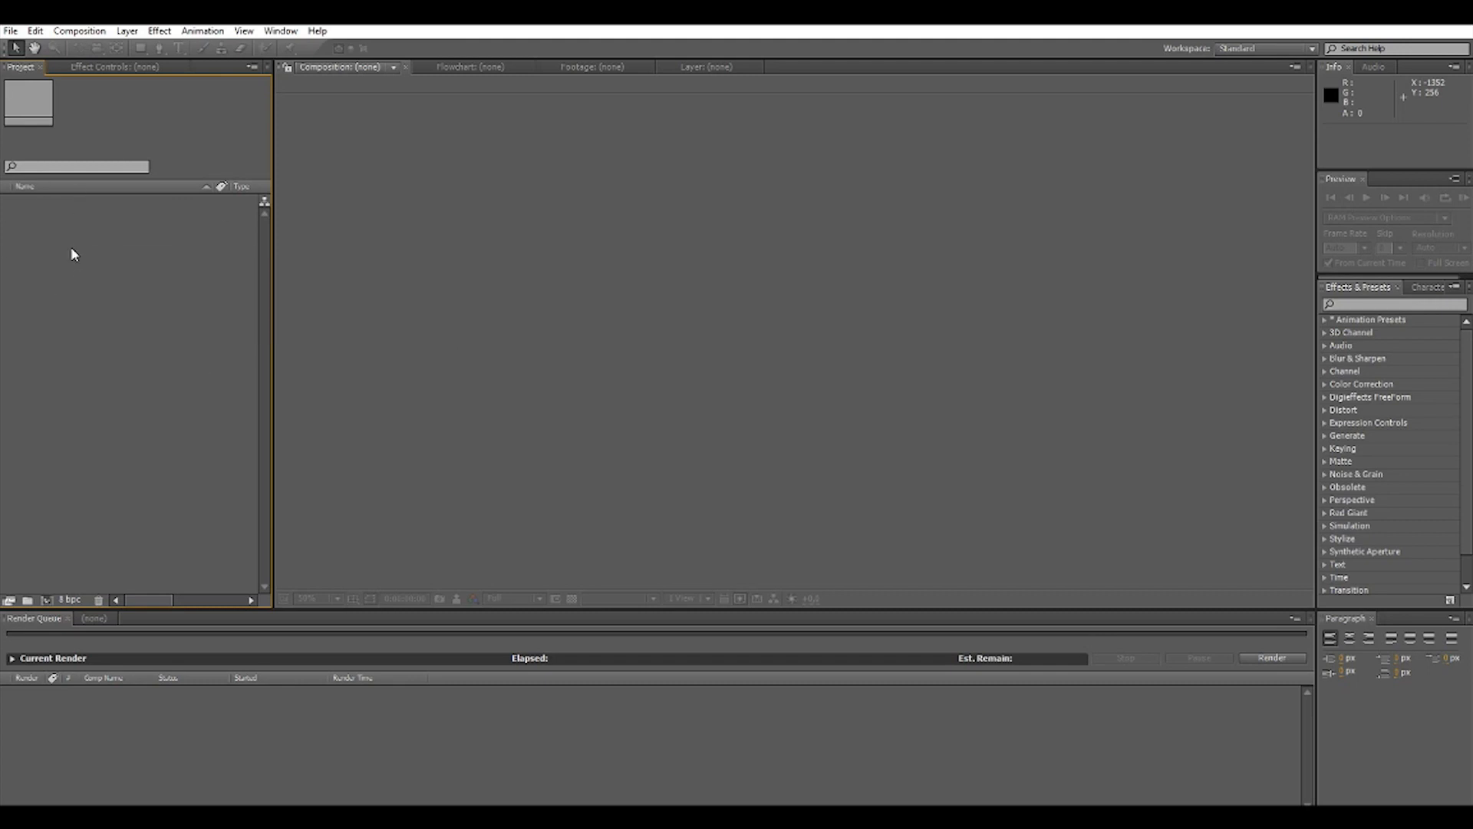
mouse_move(182, 311)
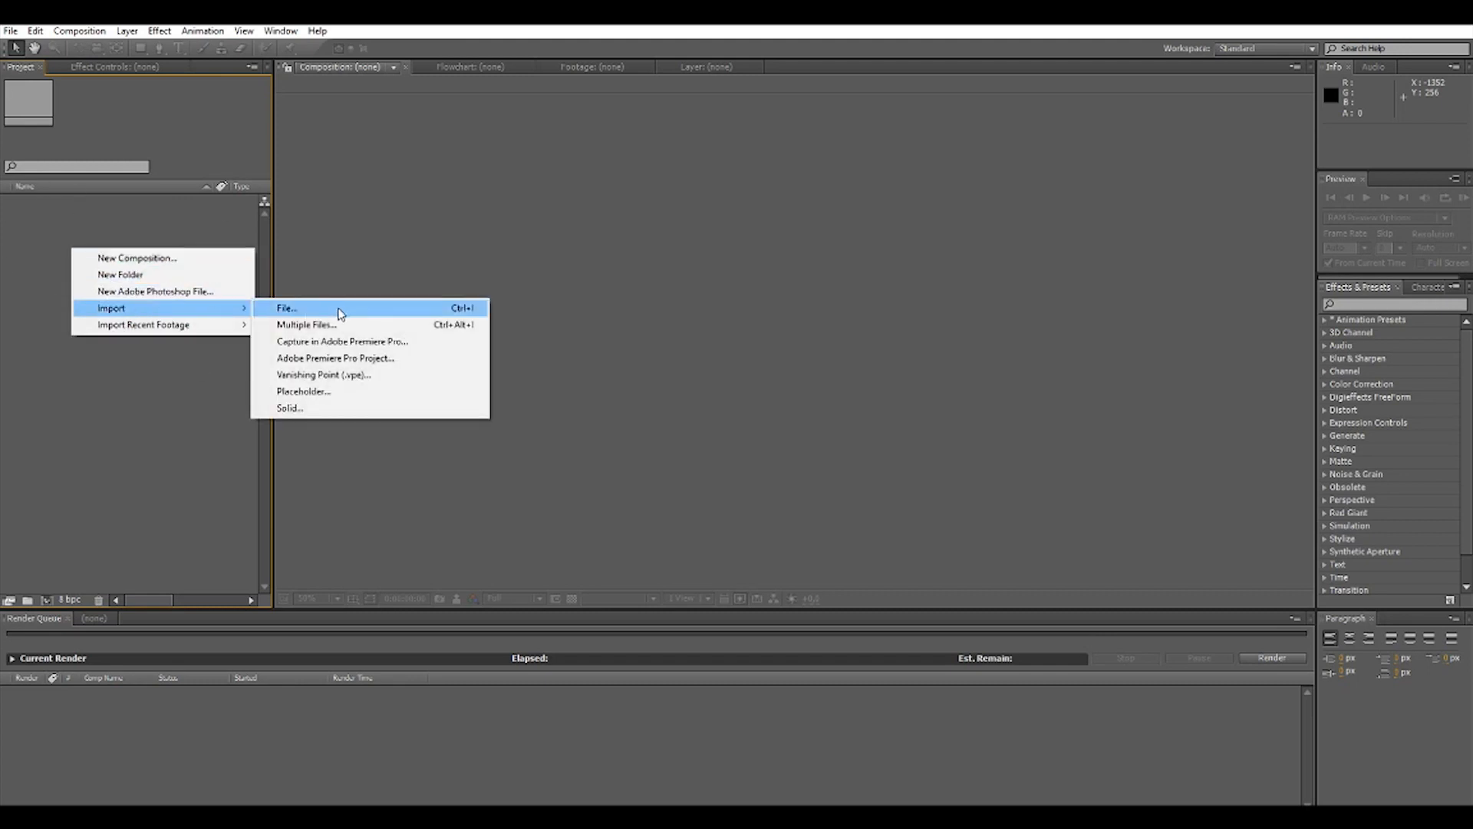
click(340, 309)
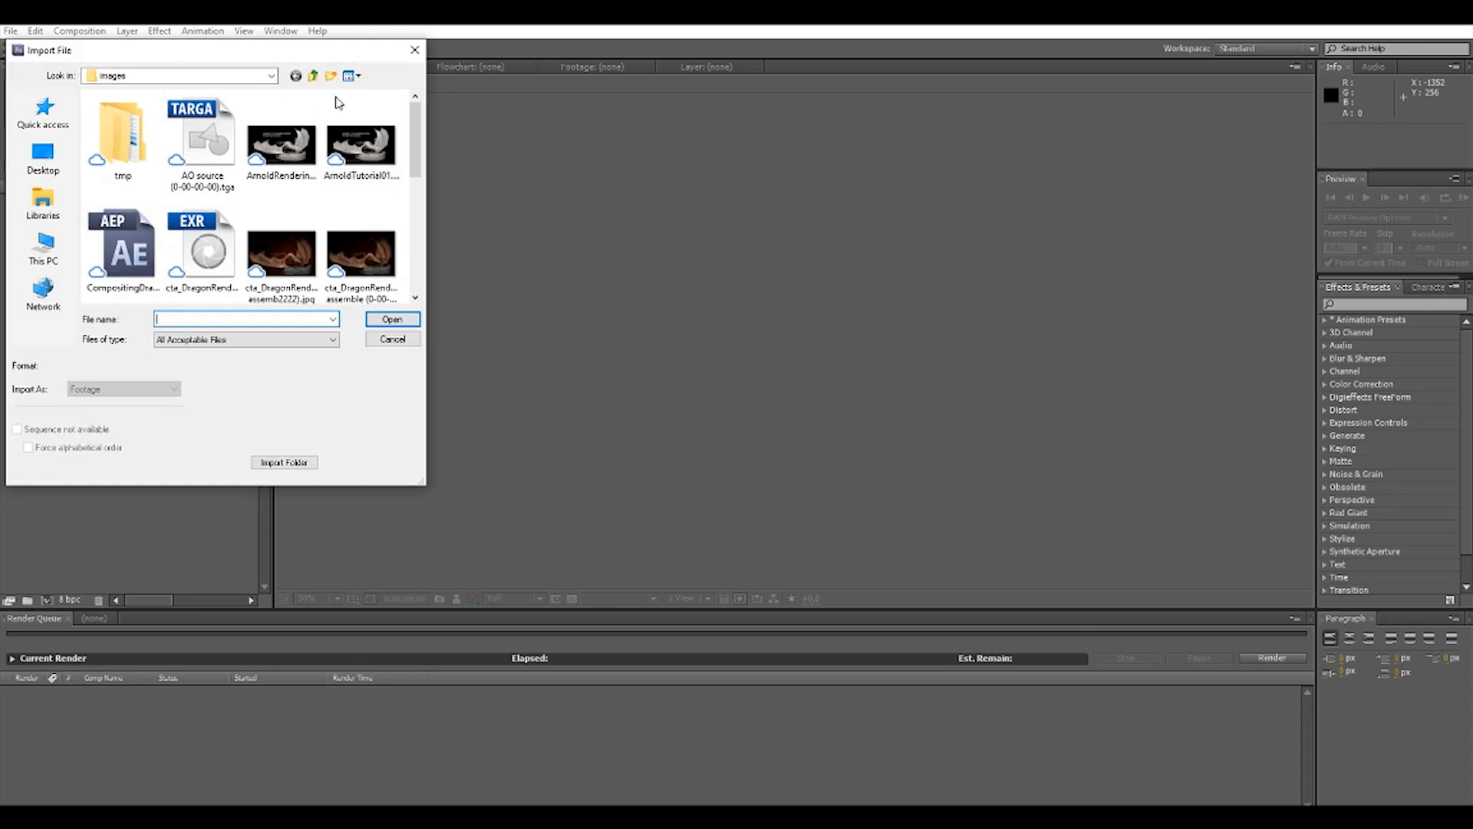
drag(414, 156, 418, 196)
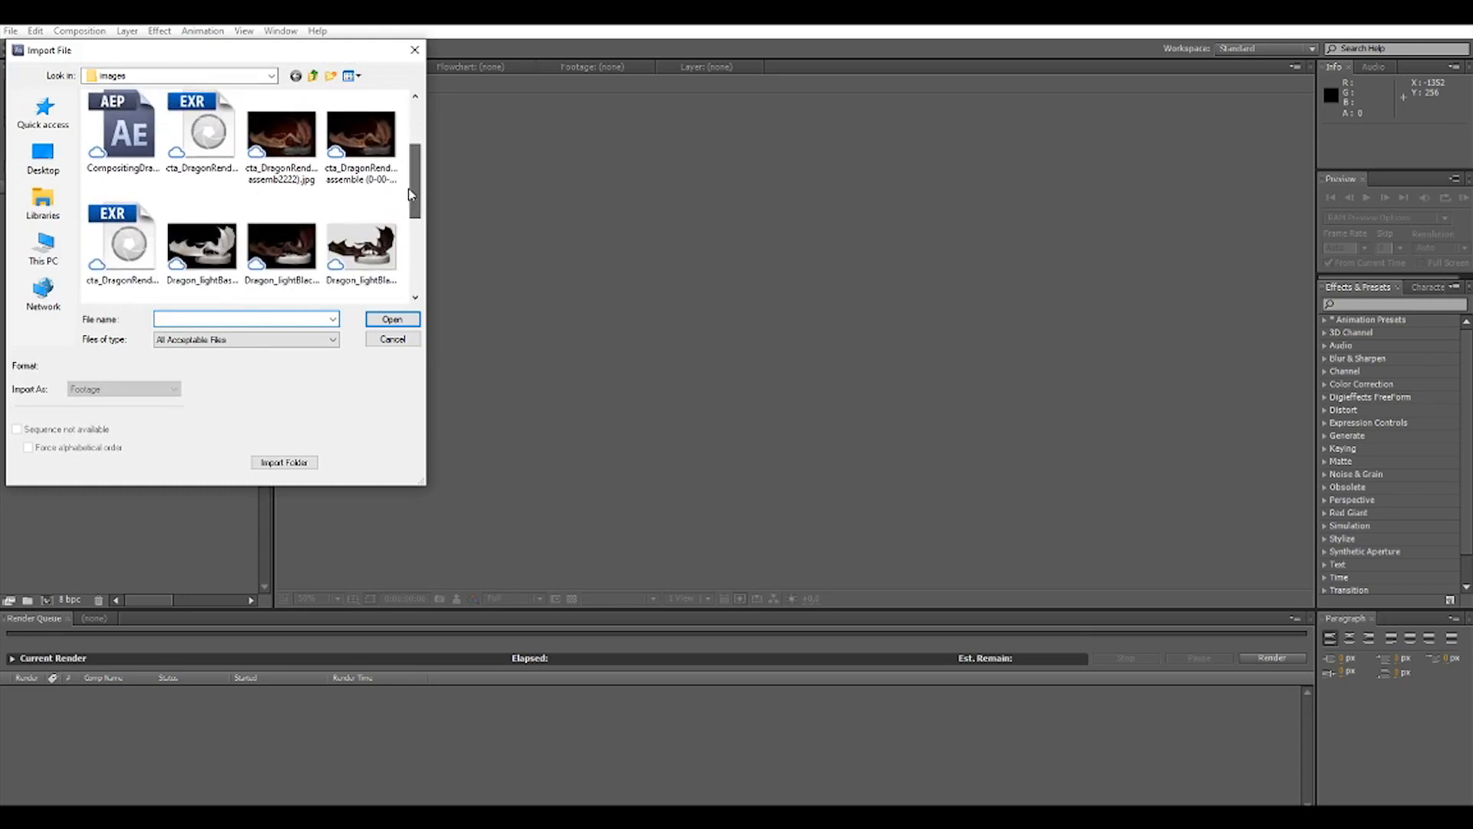
click(203, 134)
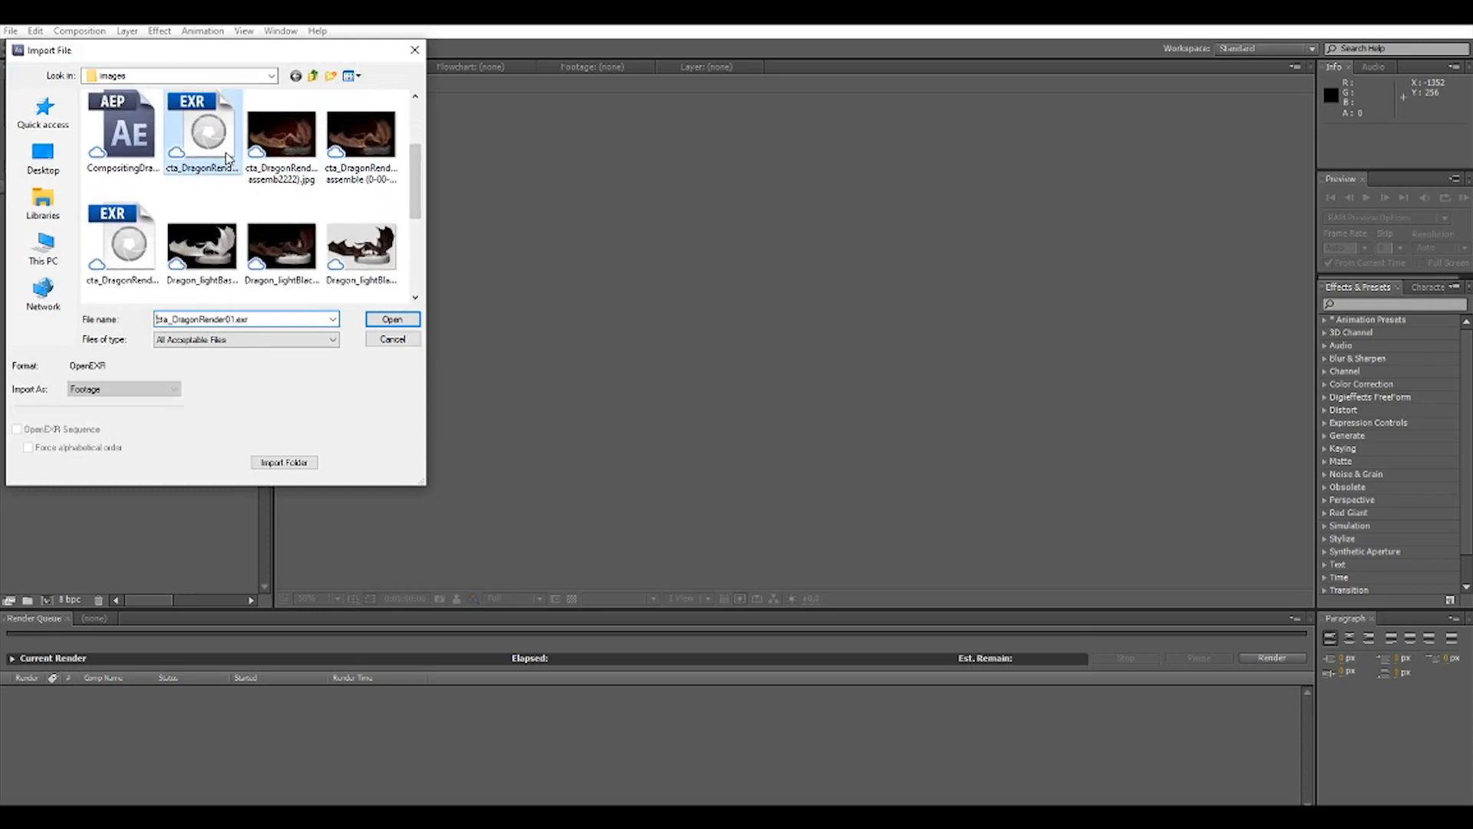
click(106, 263)
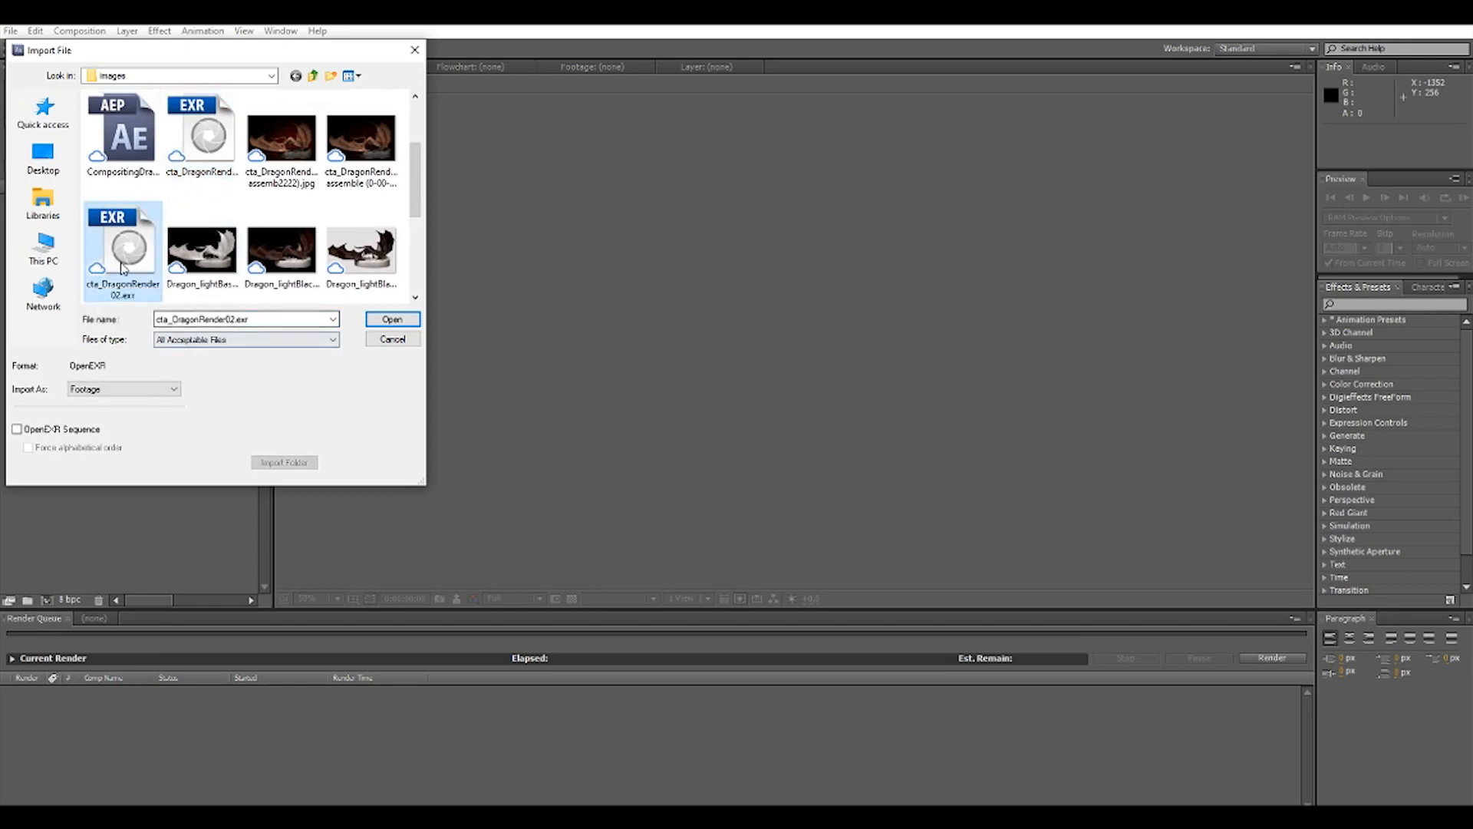
drag(193, 50, 632, 83)
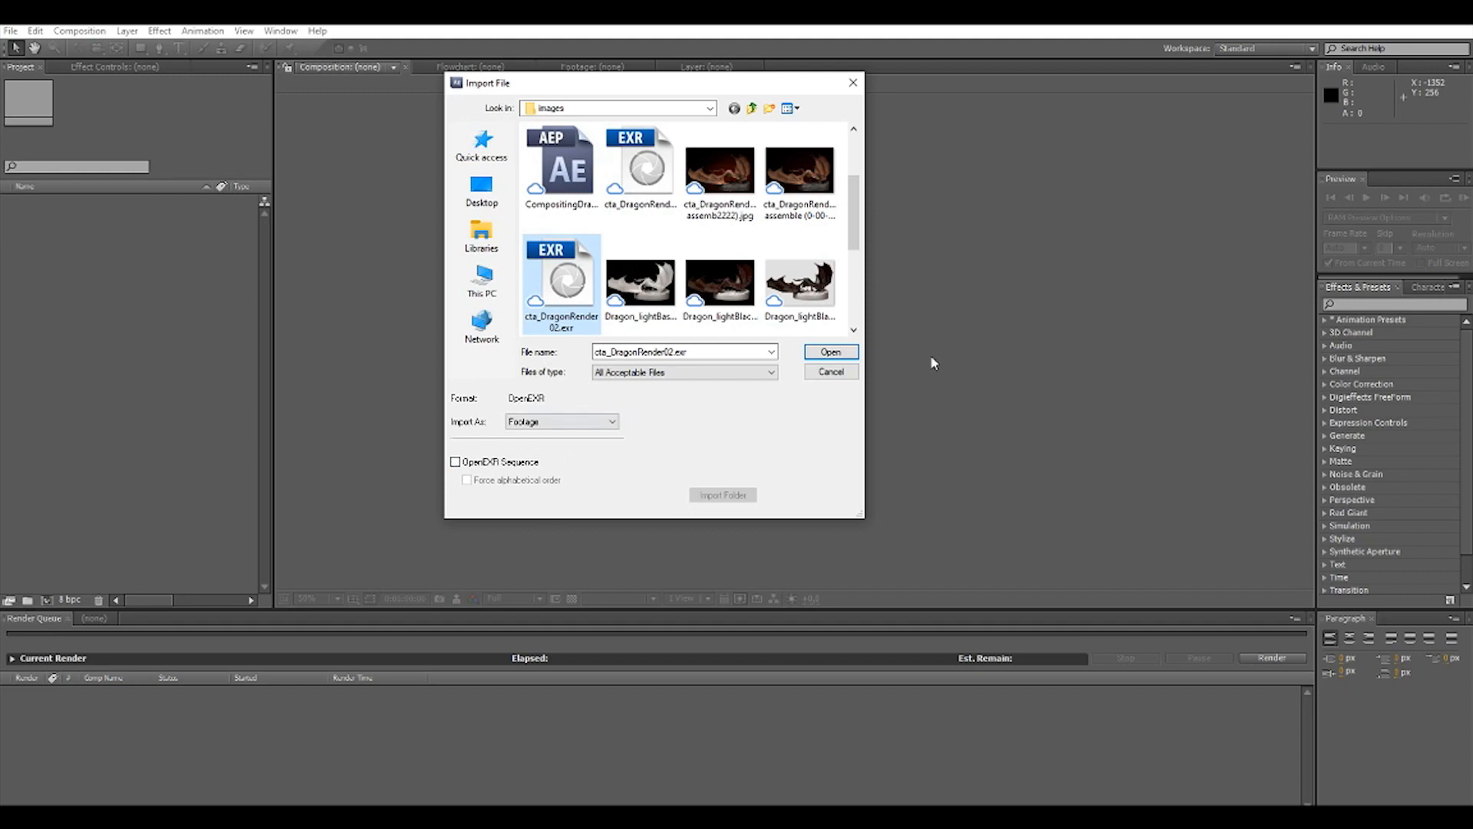
click(843, 353)
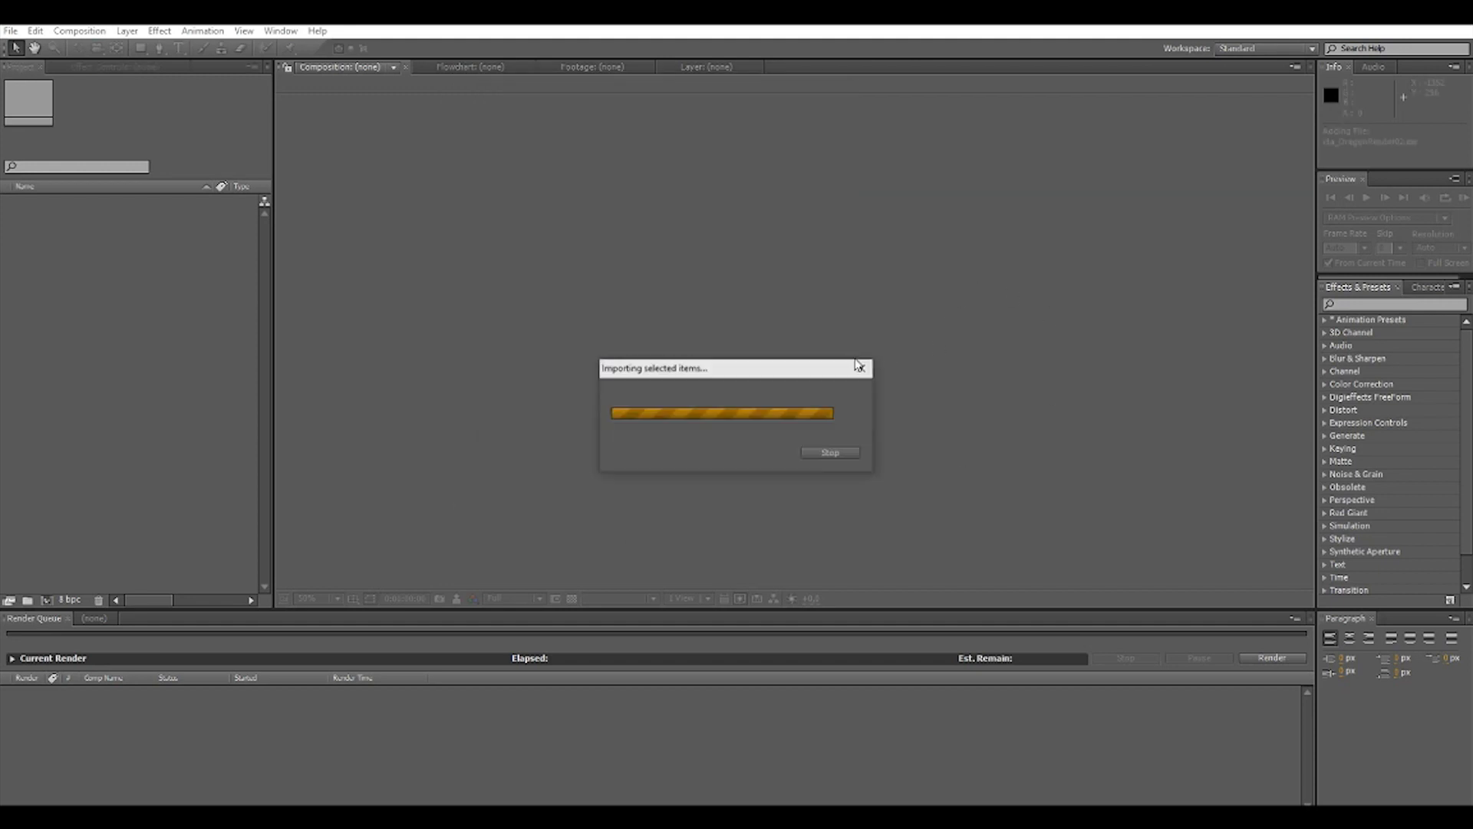
Create ProEXR layer comps from the imported cta_DragonRender02.exr footage.
click(57, 244)
click(42, 203)
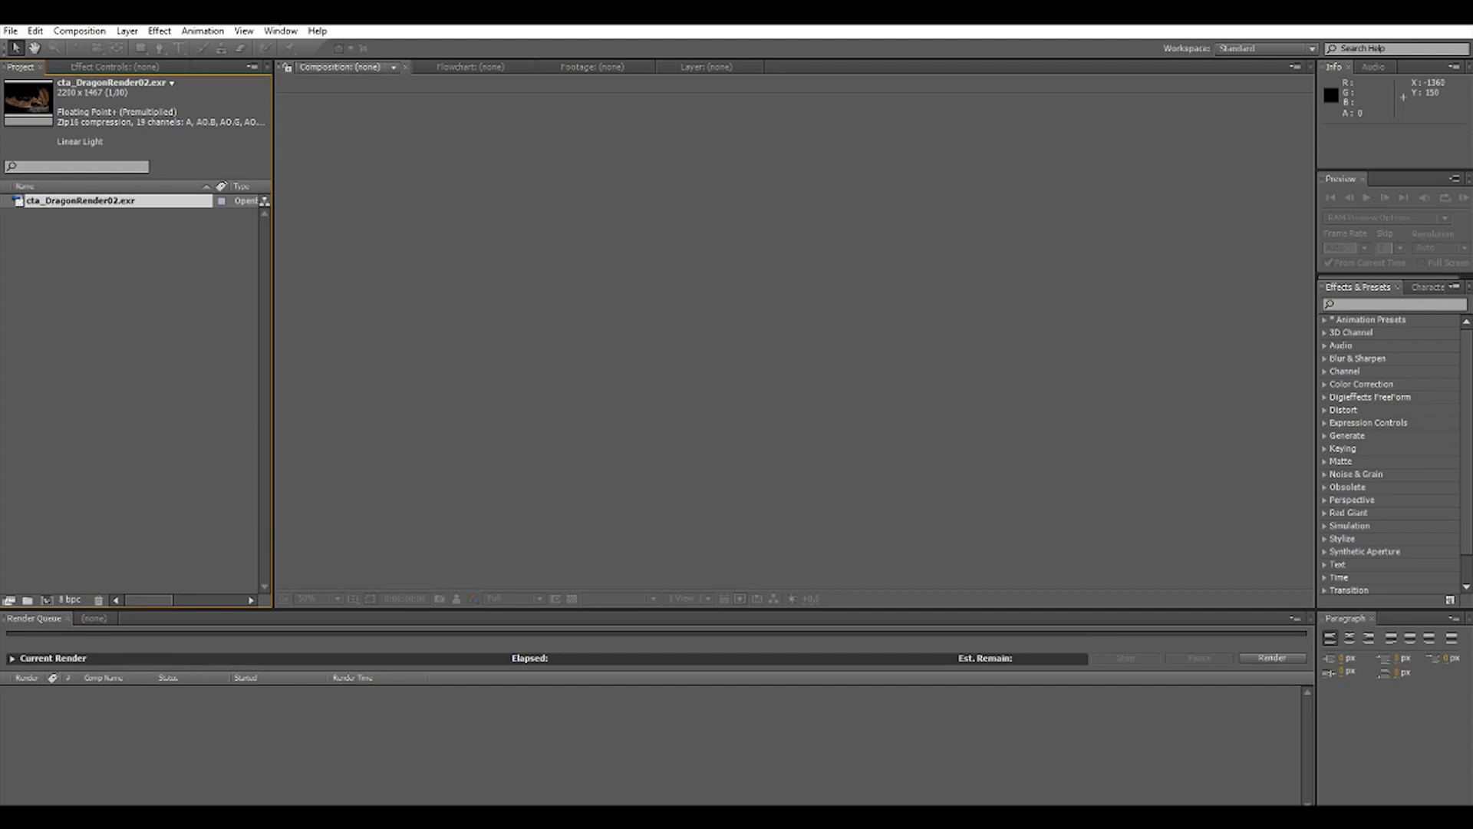
click(11, 33)
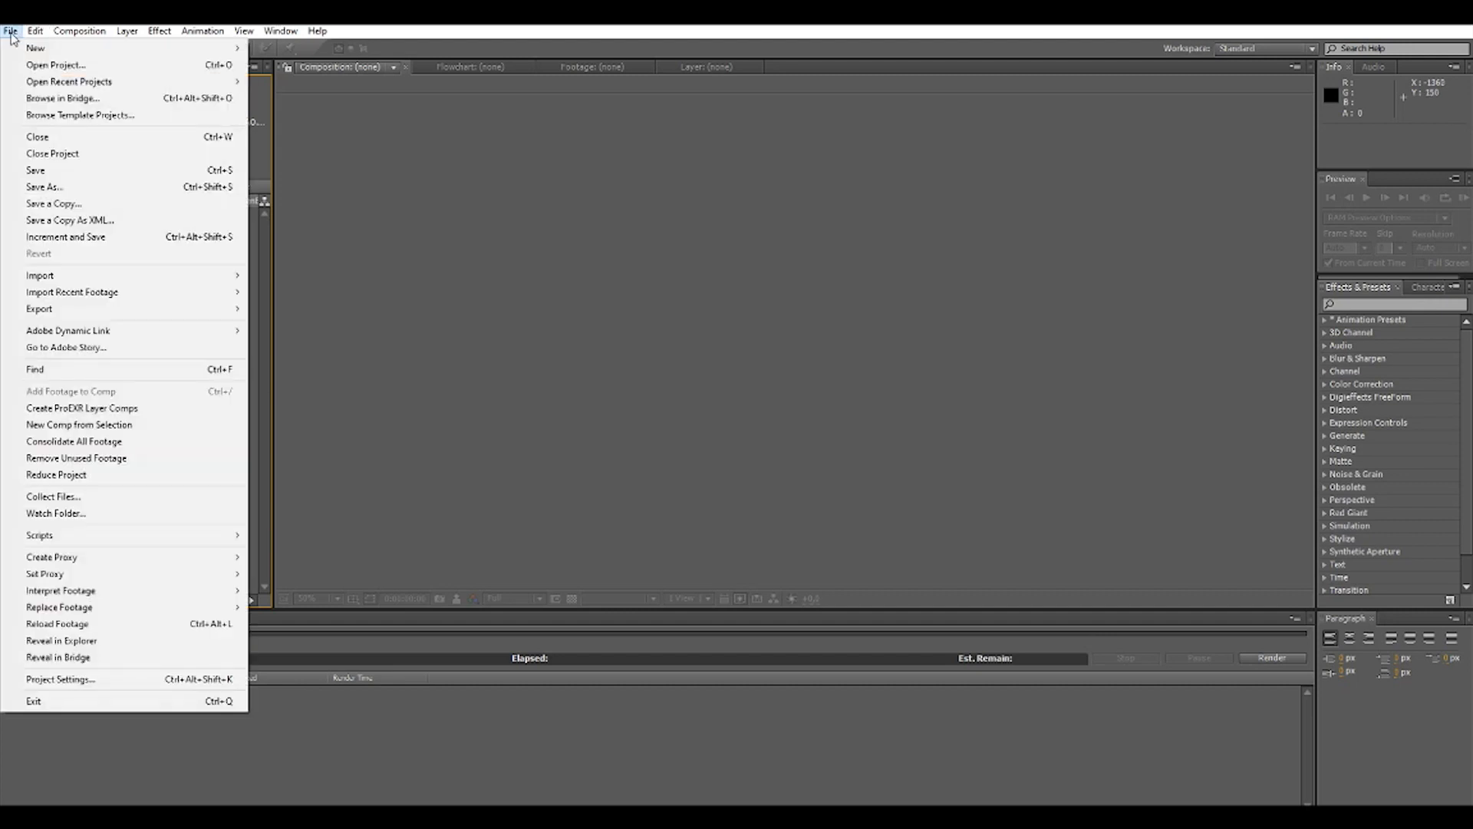
click(121, 412)
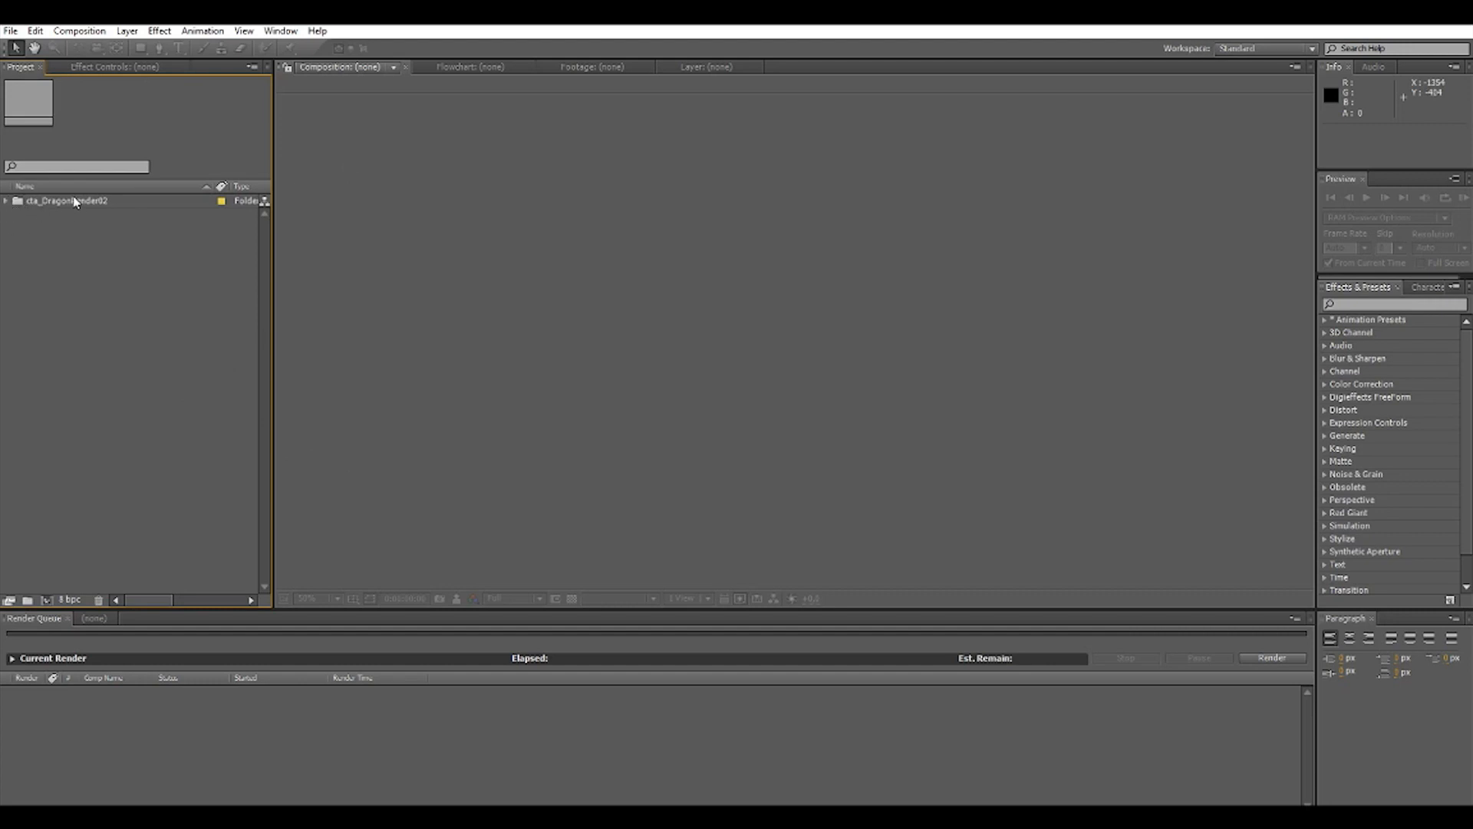
Expand the cta_DragonRender02 folder and its source comps, and open the cta_DragonRender02 assemble composition.
click(6, 201)
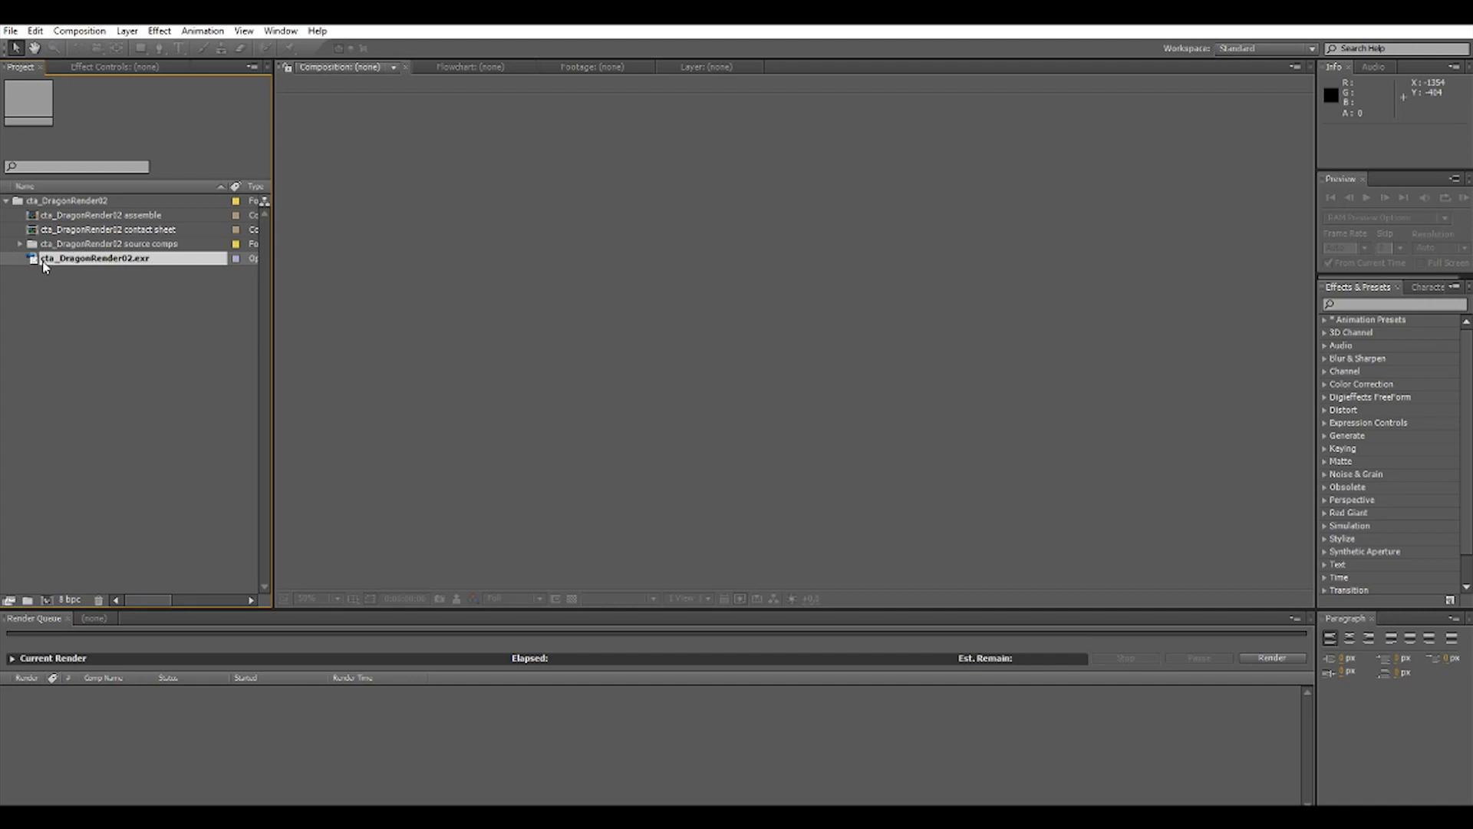
click(20, 244)
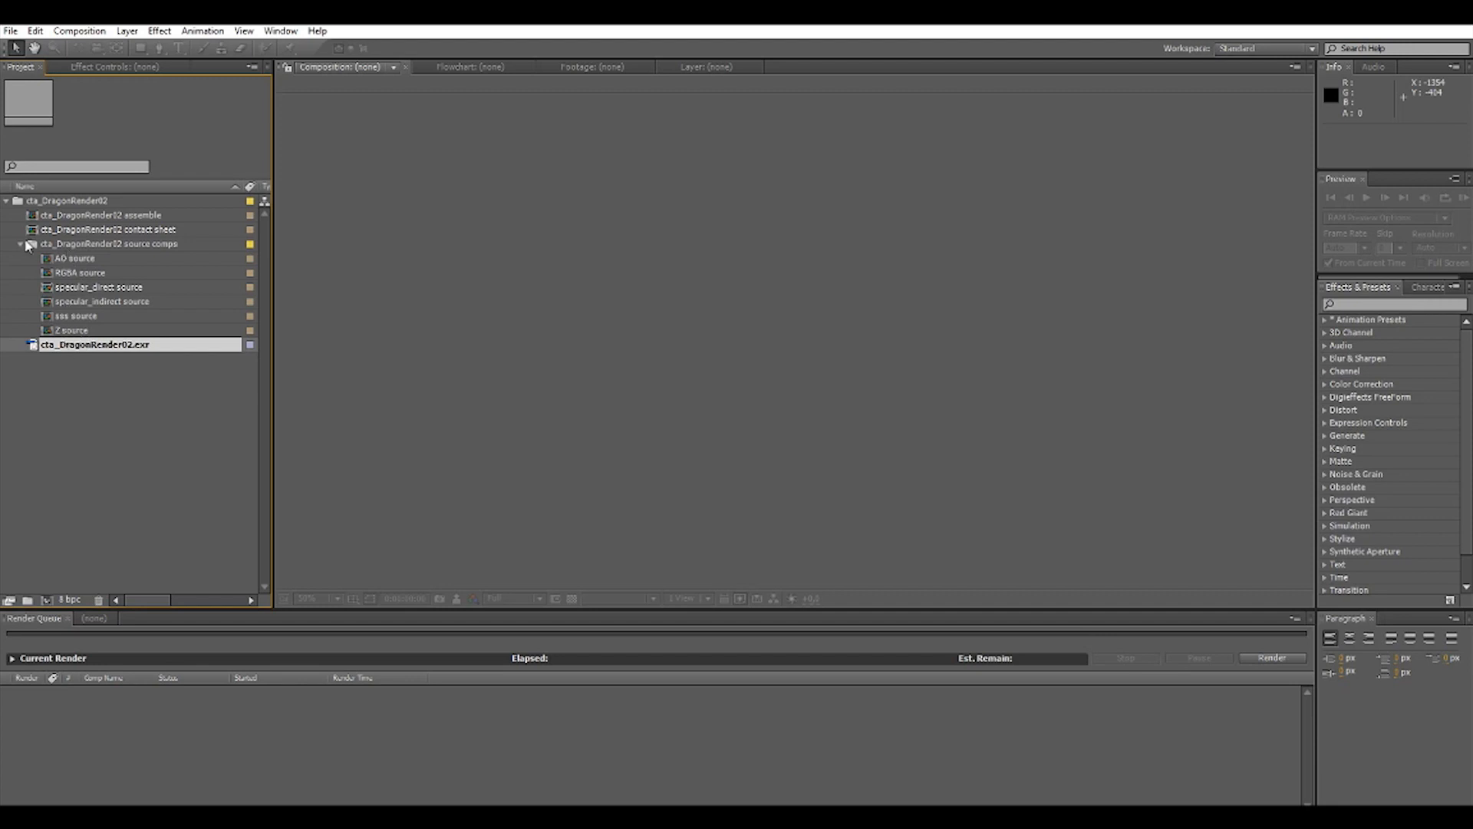
click(90, 217)
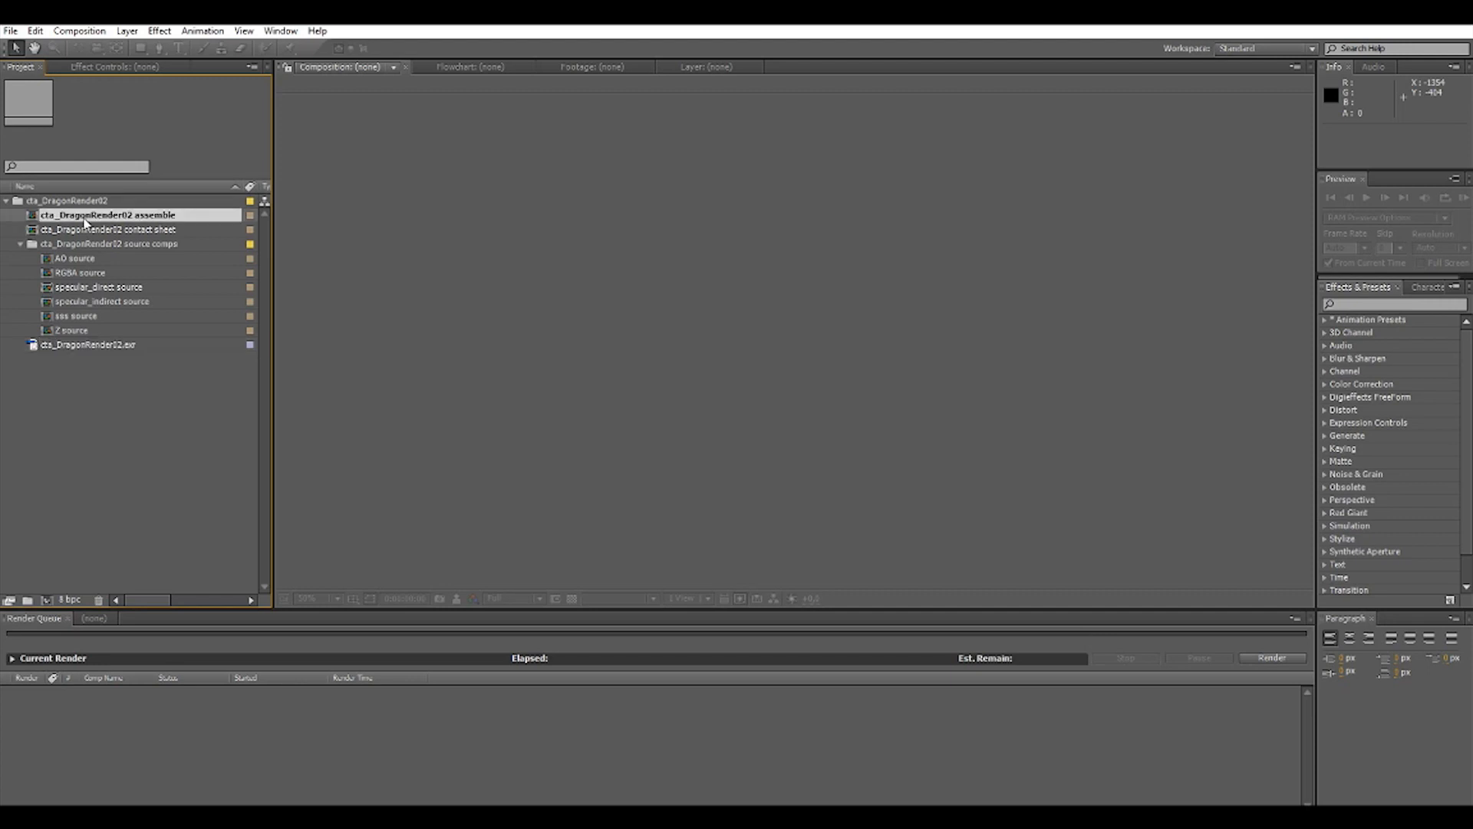
double_click(35, 219)
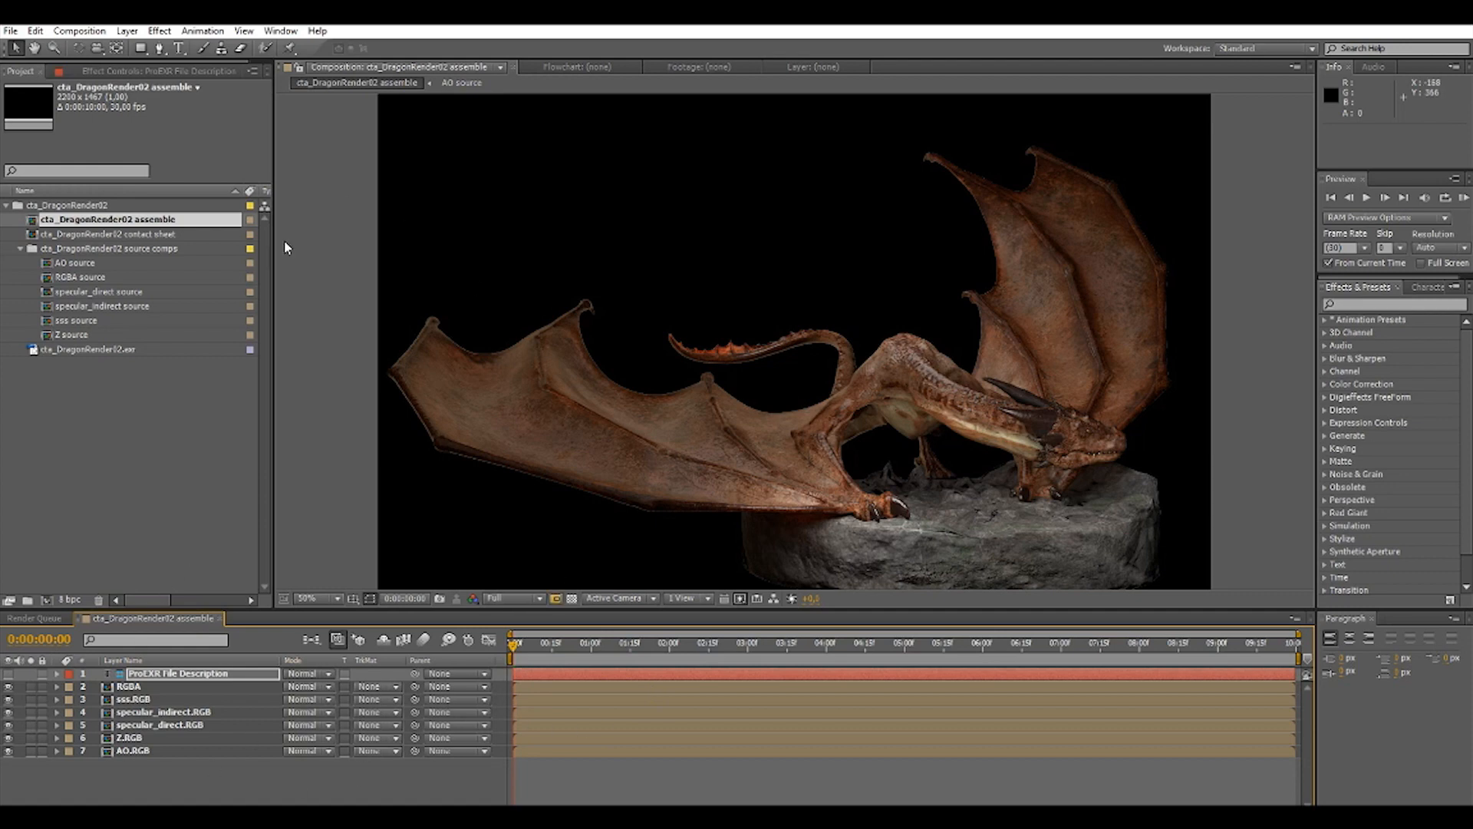
Check the composition with the RGBA layer hidden and shown, and move the AO.RGB layer directly above RGBA.
click(7, 687)
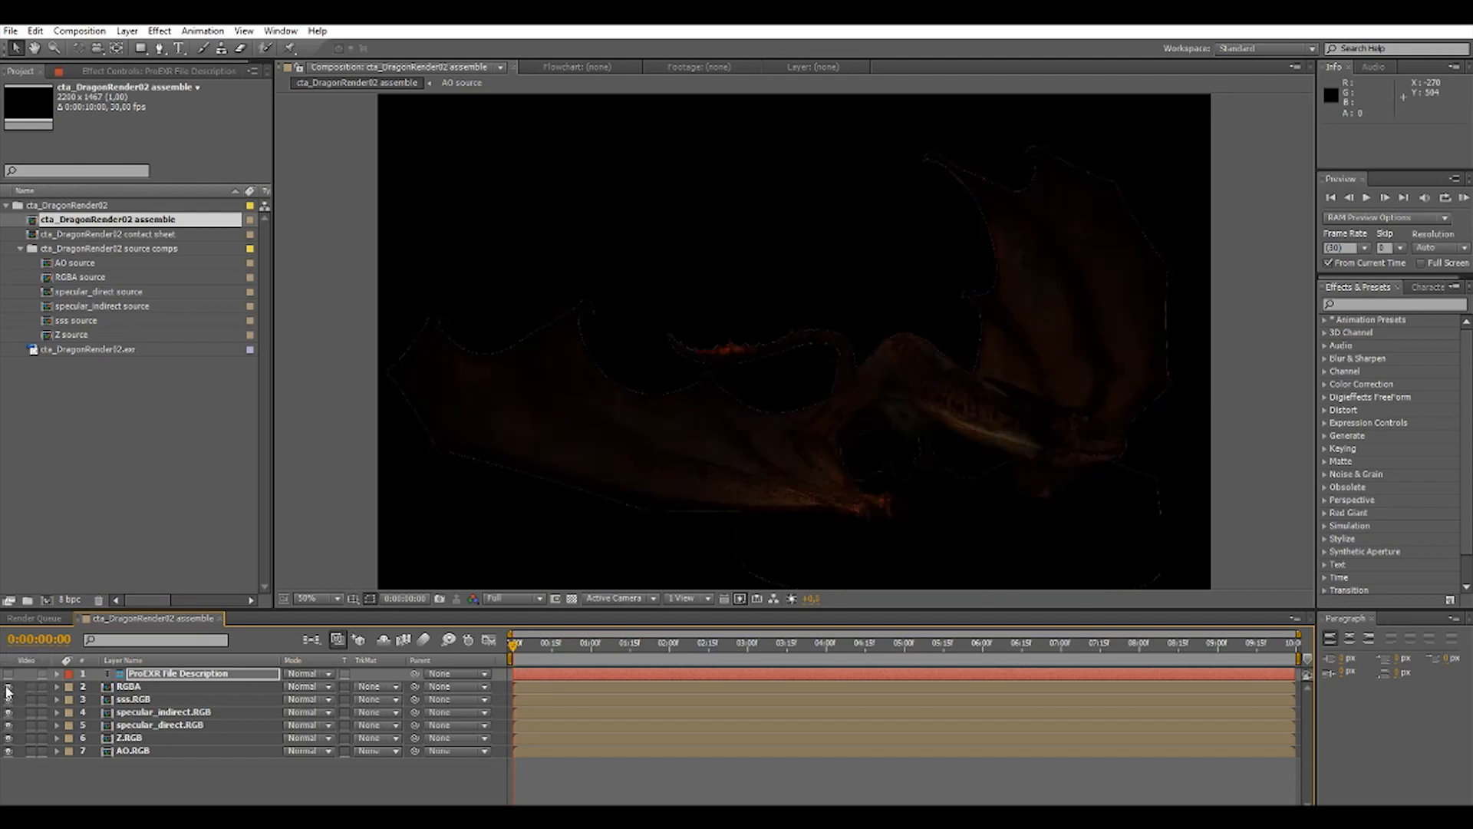
click(8, 687)
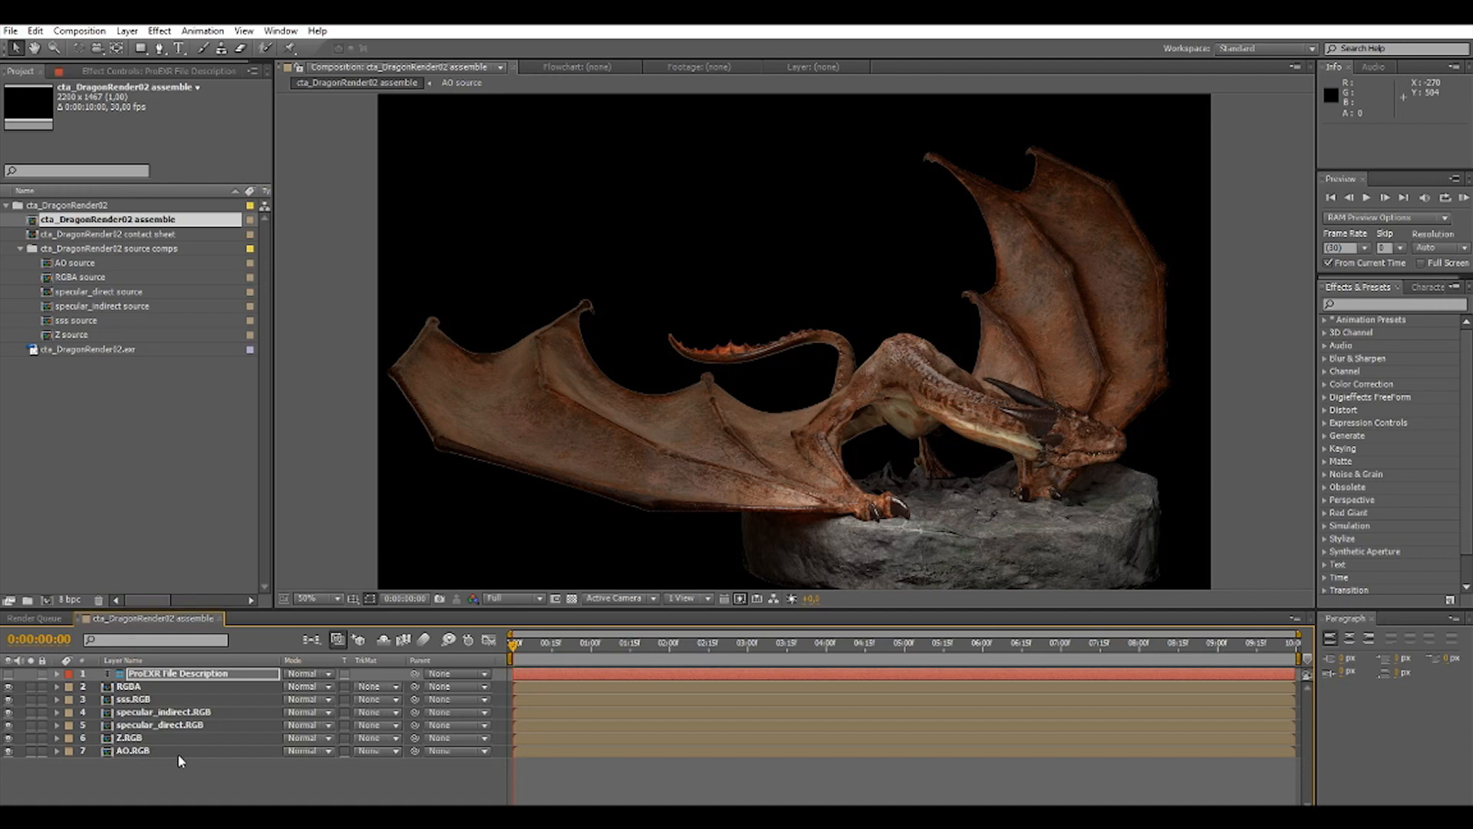
click(127, 753)
drag(109, 757, 123, 686)
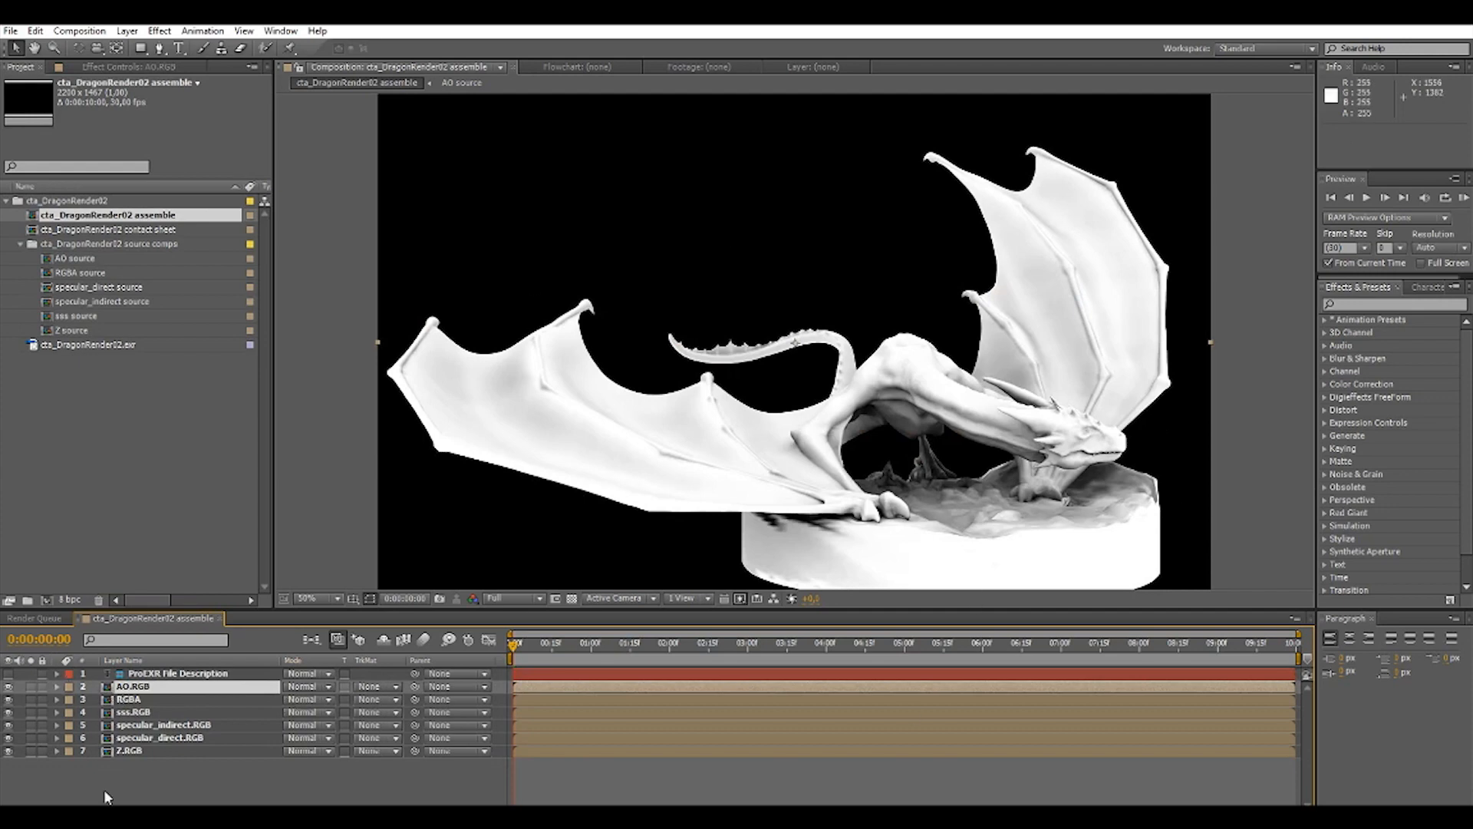
Open the AO source composition and show the EXtractoR effect settings of its cta_DragonRender02.exr layer.
double_click(110, 687)
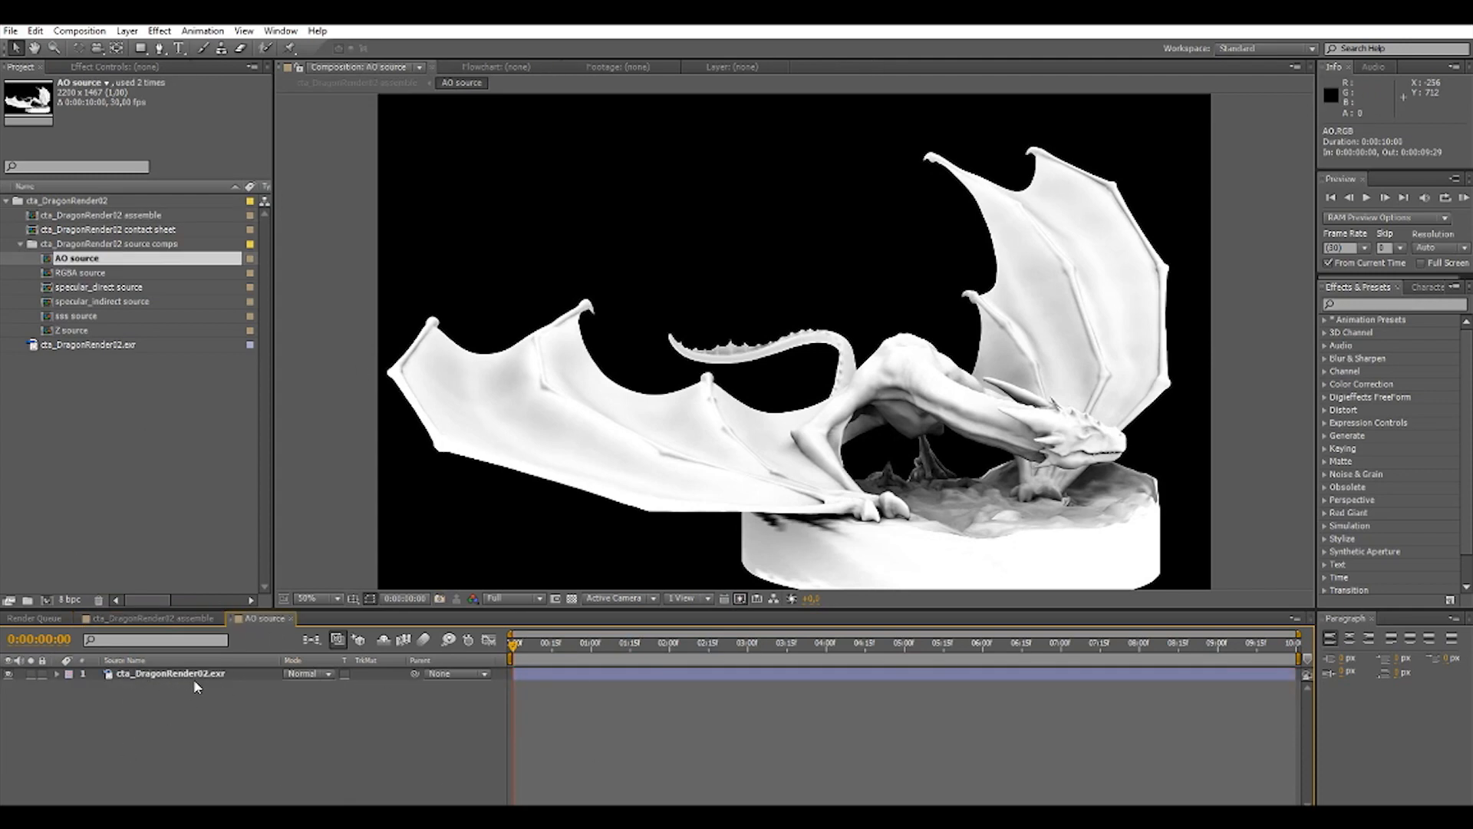
click(164, 680)
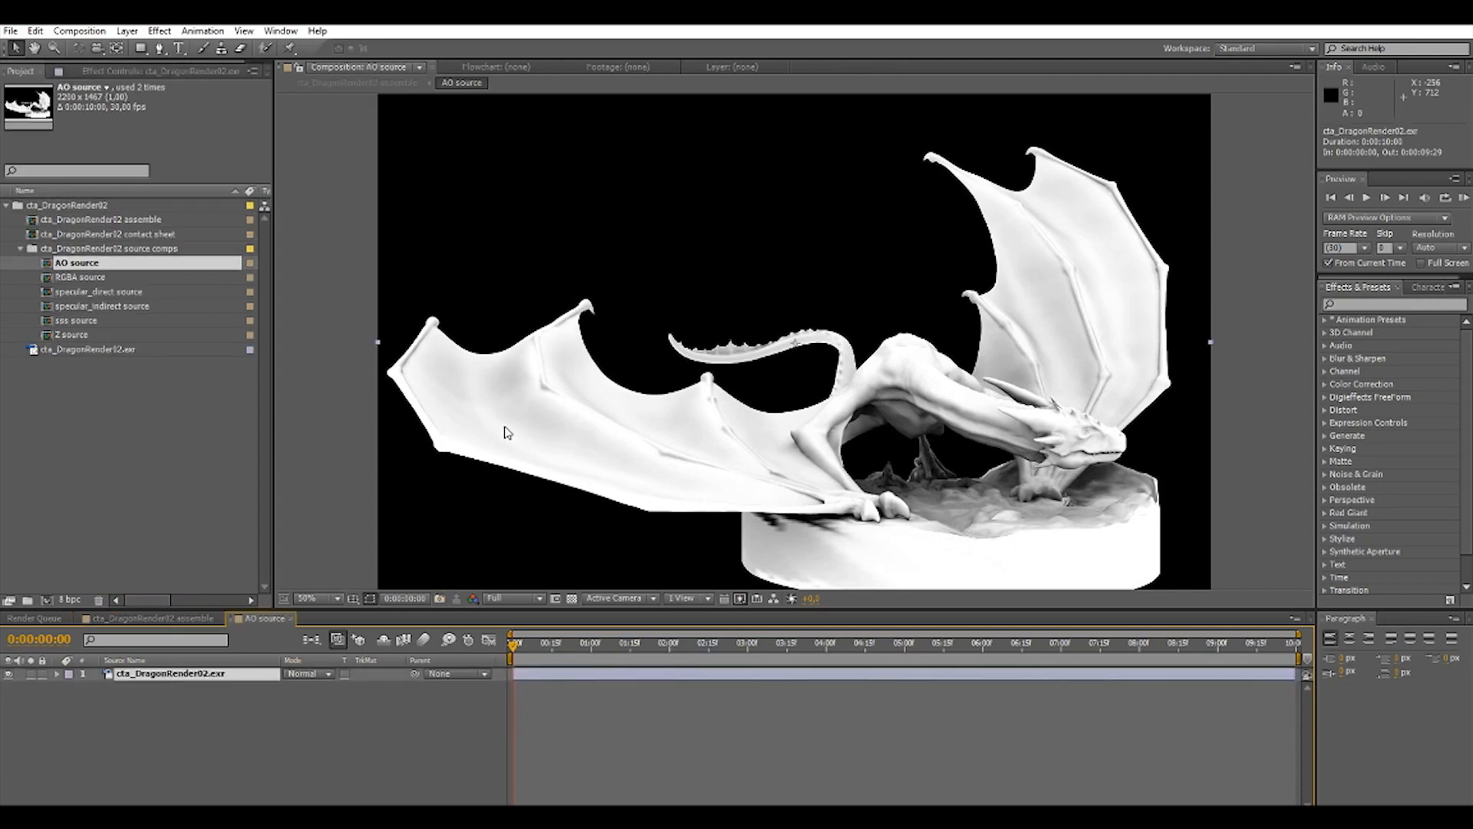
click(90, 72)
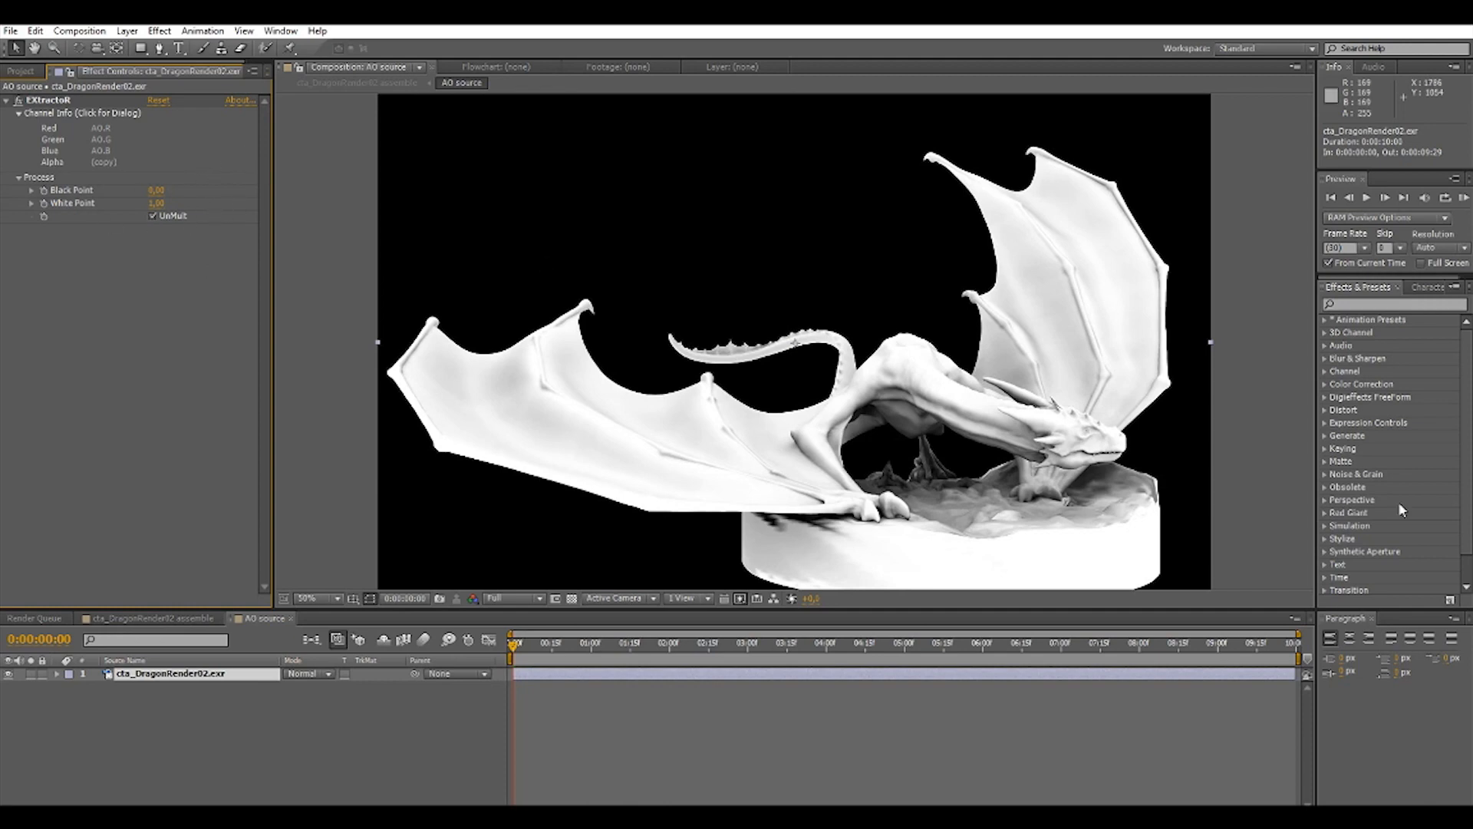
Try lower White Point values in the AO layer's EXtractoR effect, ending with 0.8.
drag(155, 212, 148, 204)
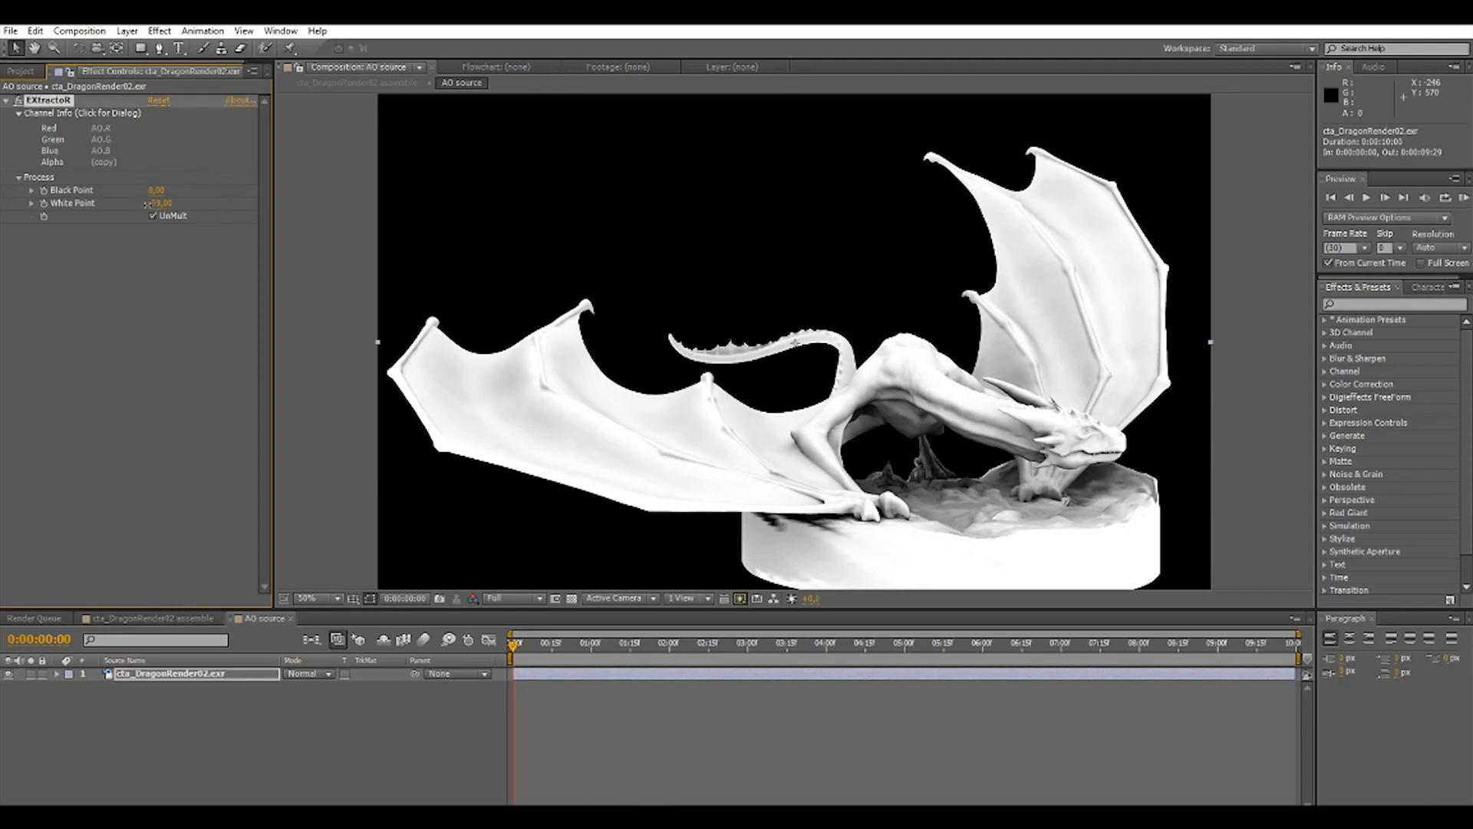
click(166, 204)
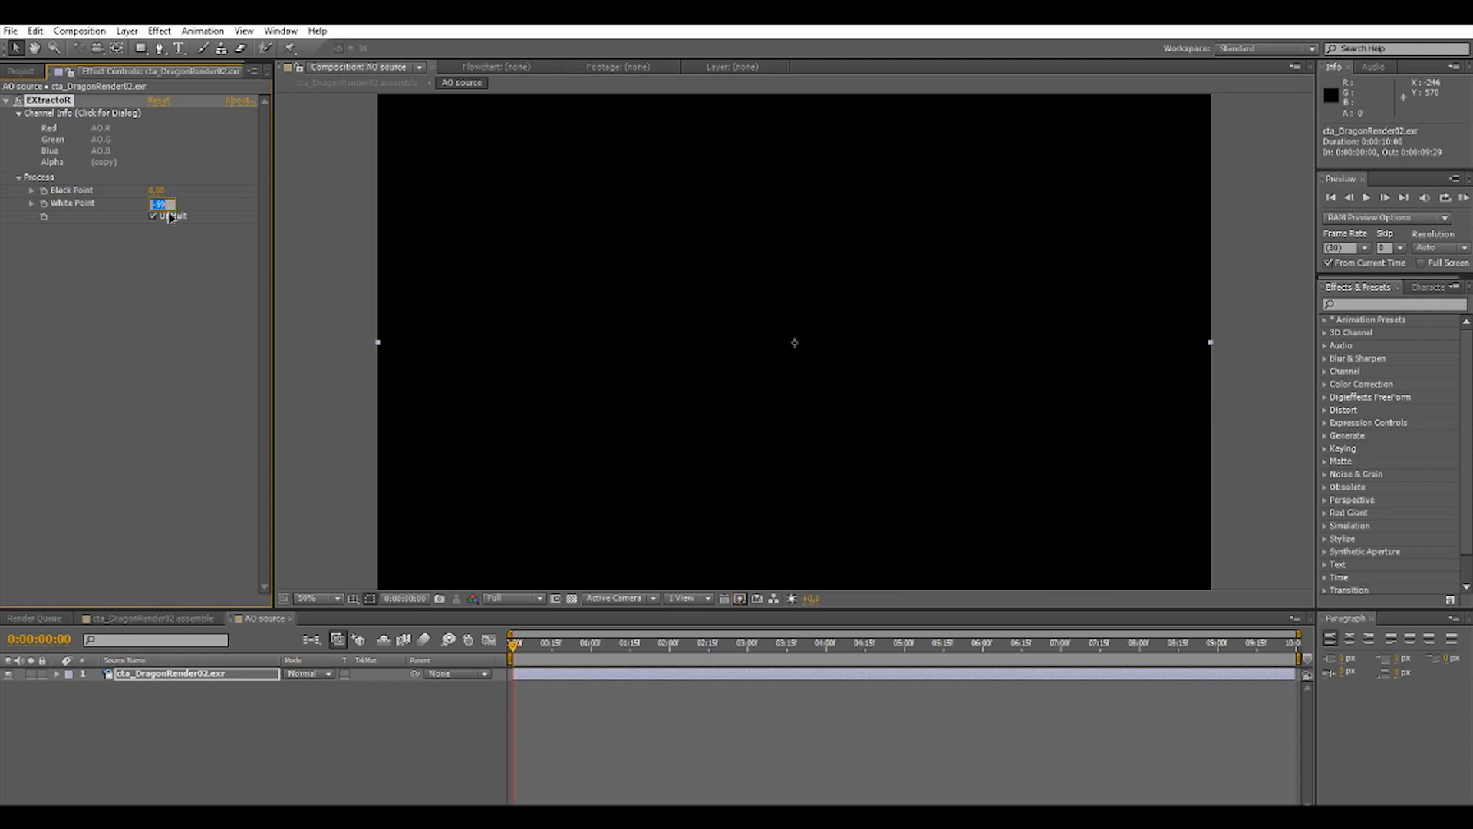
text(0.5)
key(Return)
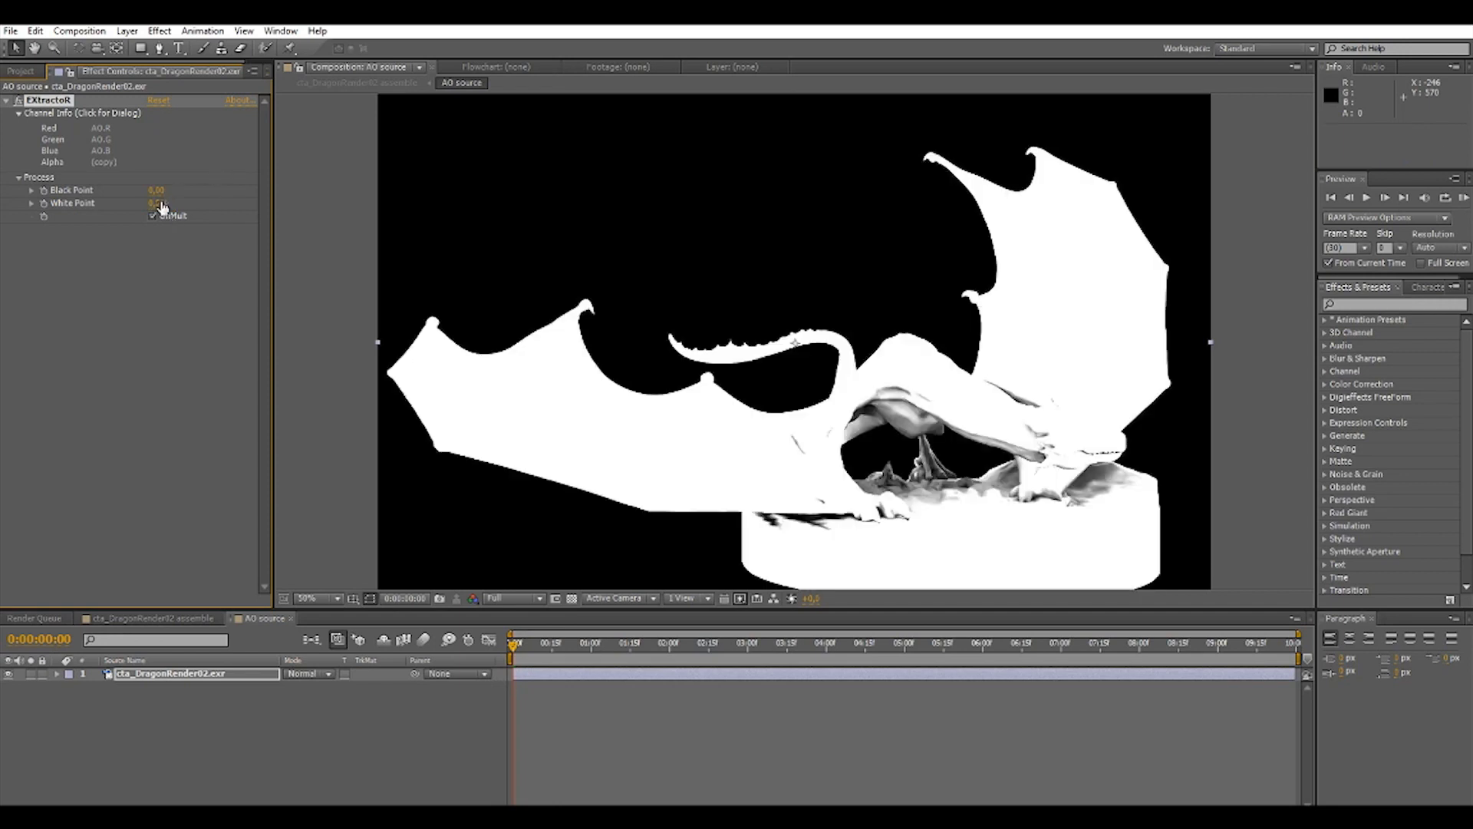
click(154, 215)
click(161, 204)
text(0.8)
key(Return)
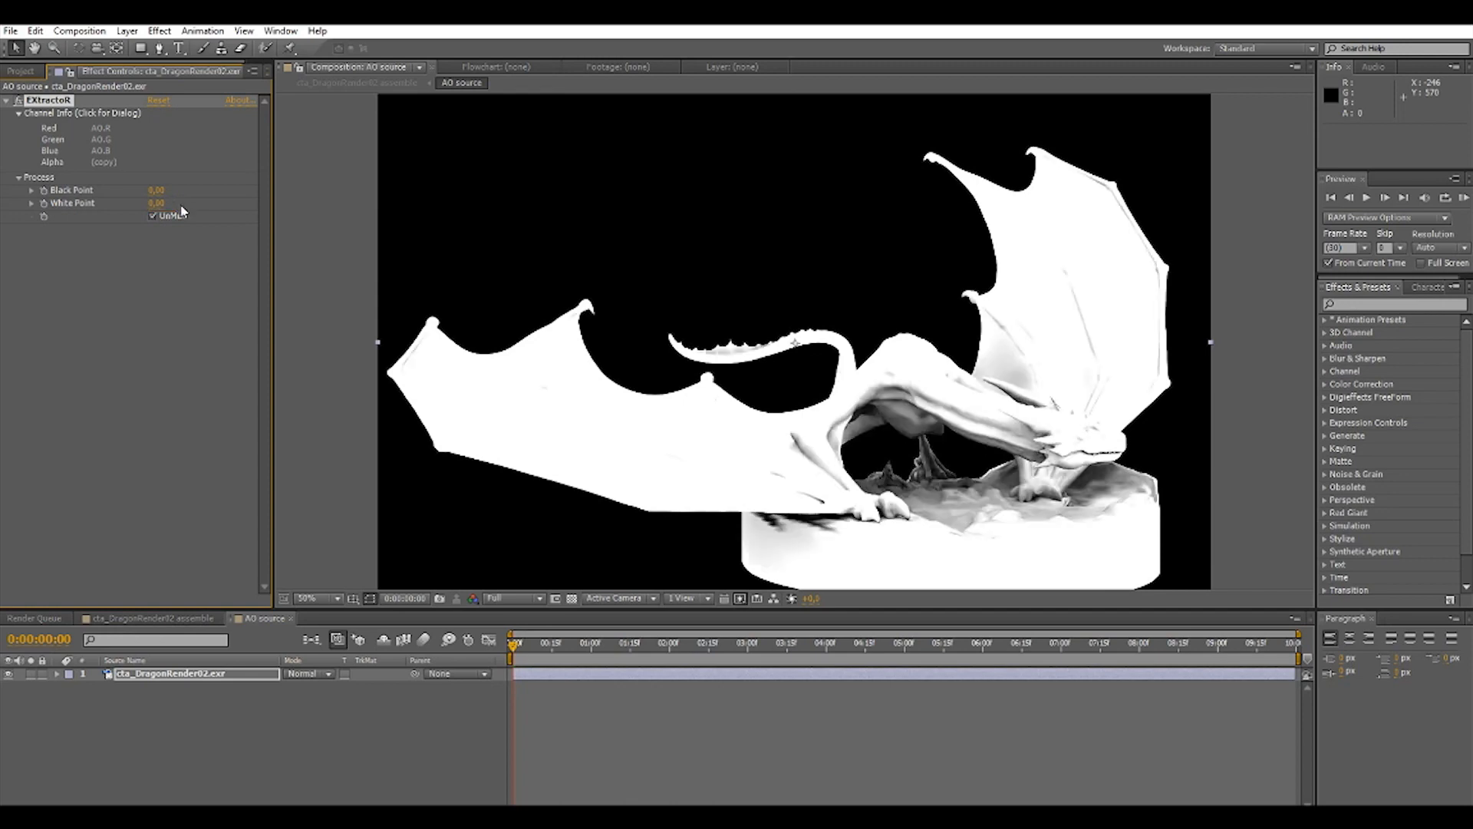
Try a Black Point of 1 in the EXtractoR effect and return it to 0.
click(156, 191)
text(1)
click(157, 191)
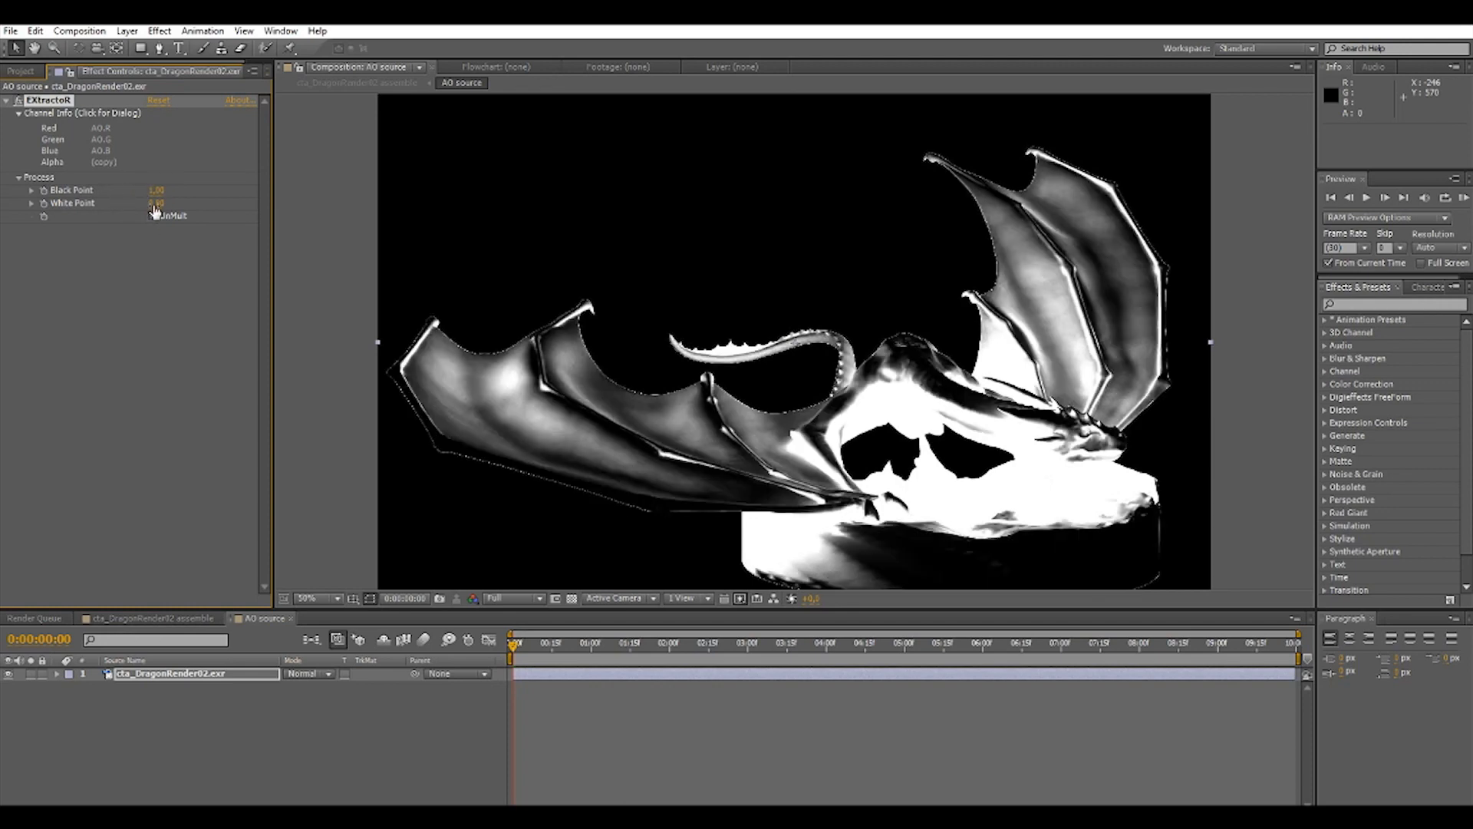
click(155, 191)
text(0)
key(Return)
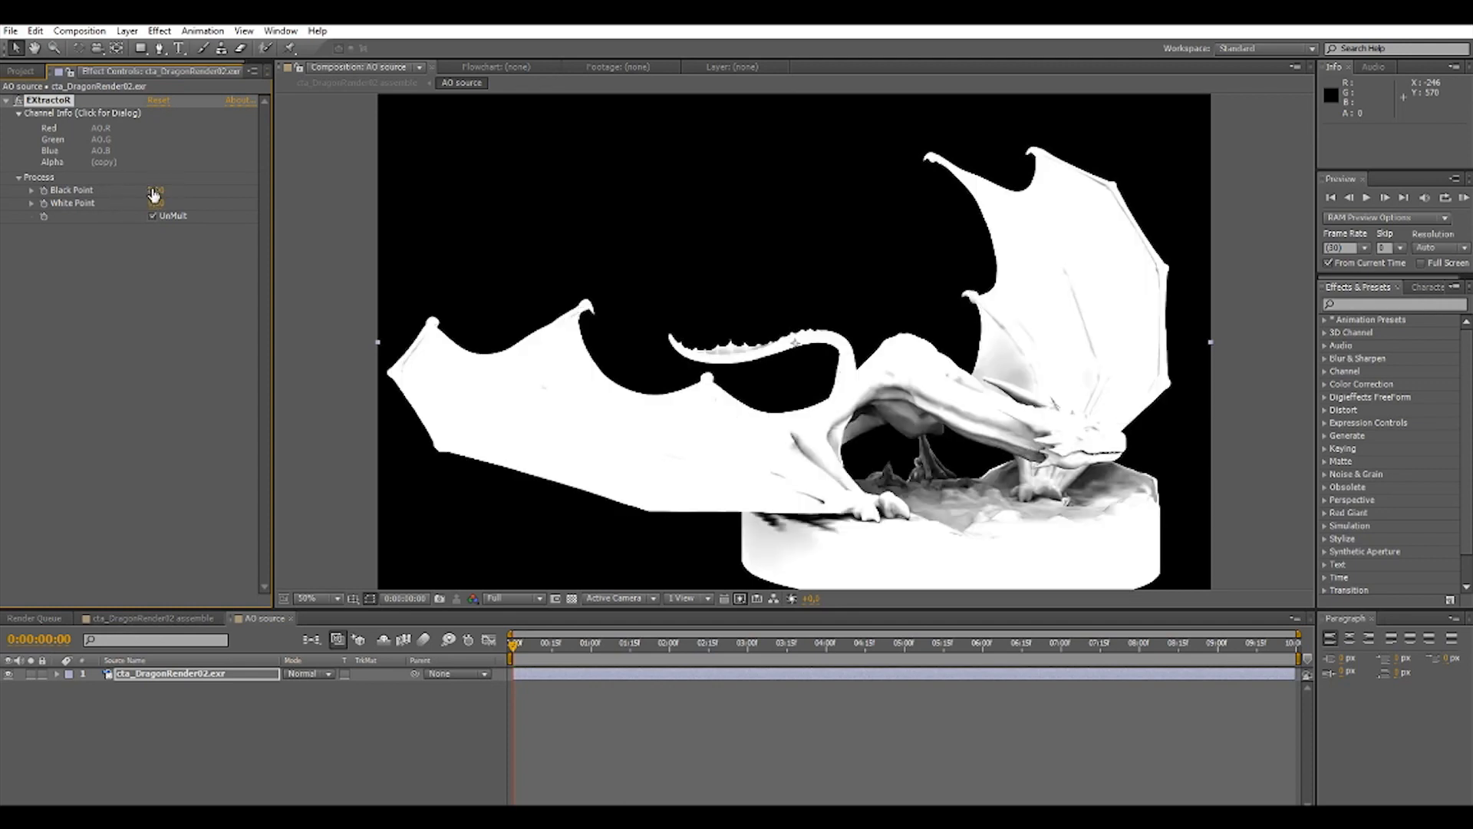
Try a White Point of 0.9 on the AO pass and set it to 1.2.
click(156, 205)
text(0,9)
key(Return)
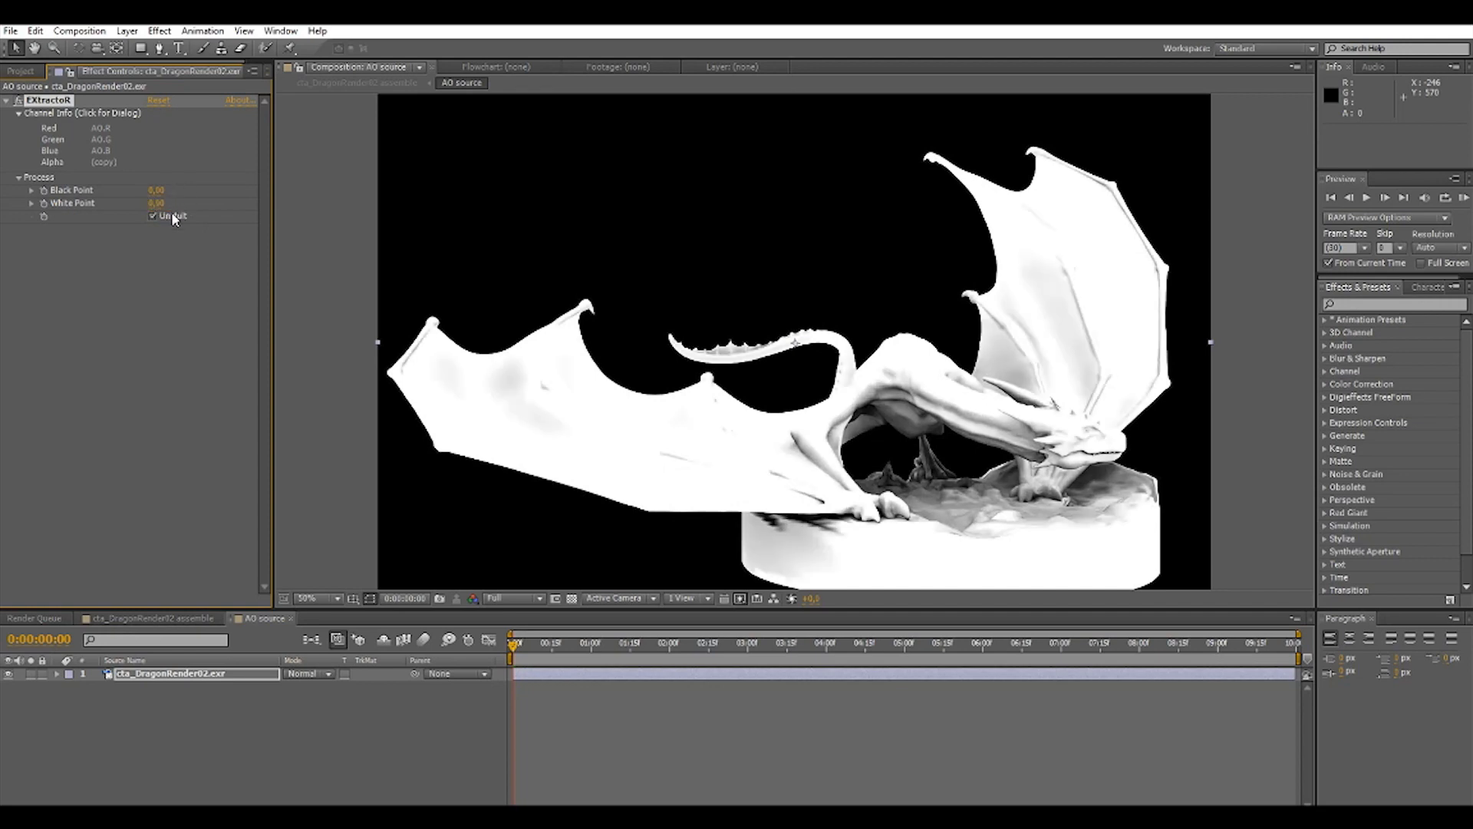
click(157, 204)
key(Return)
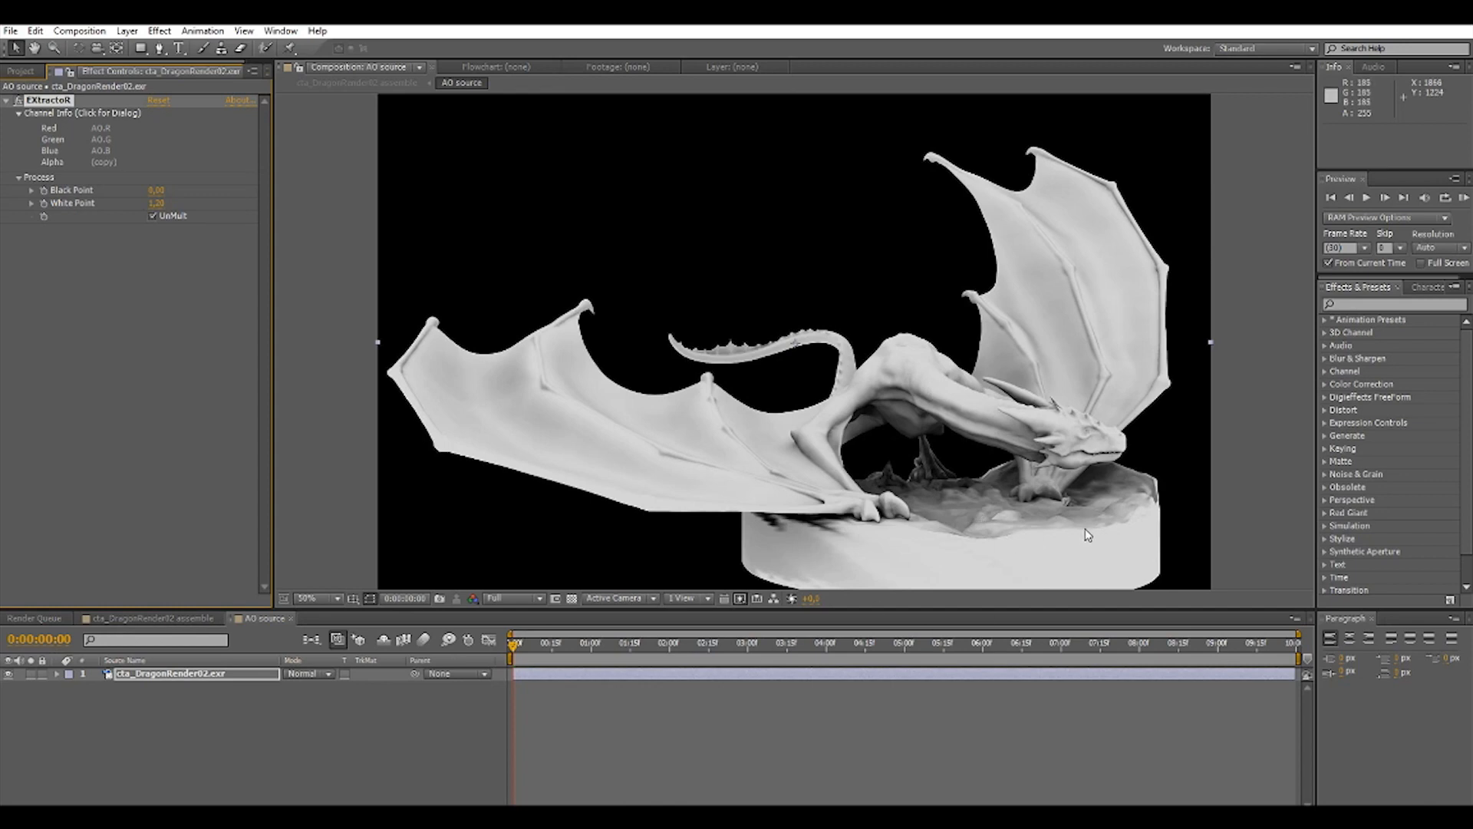
Lower the Black Point of the AO pass's EXtractoR effect to a slightly negative value.
click(153, 191)
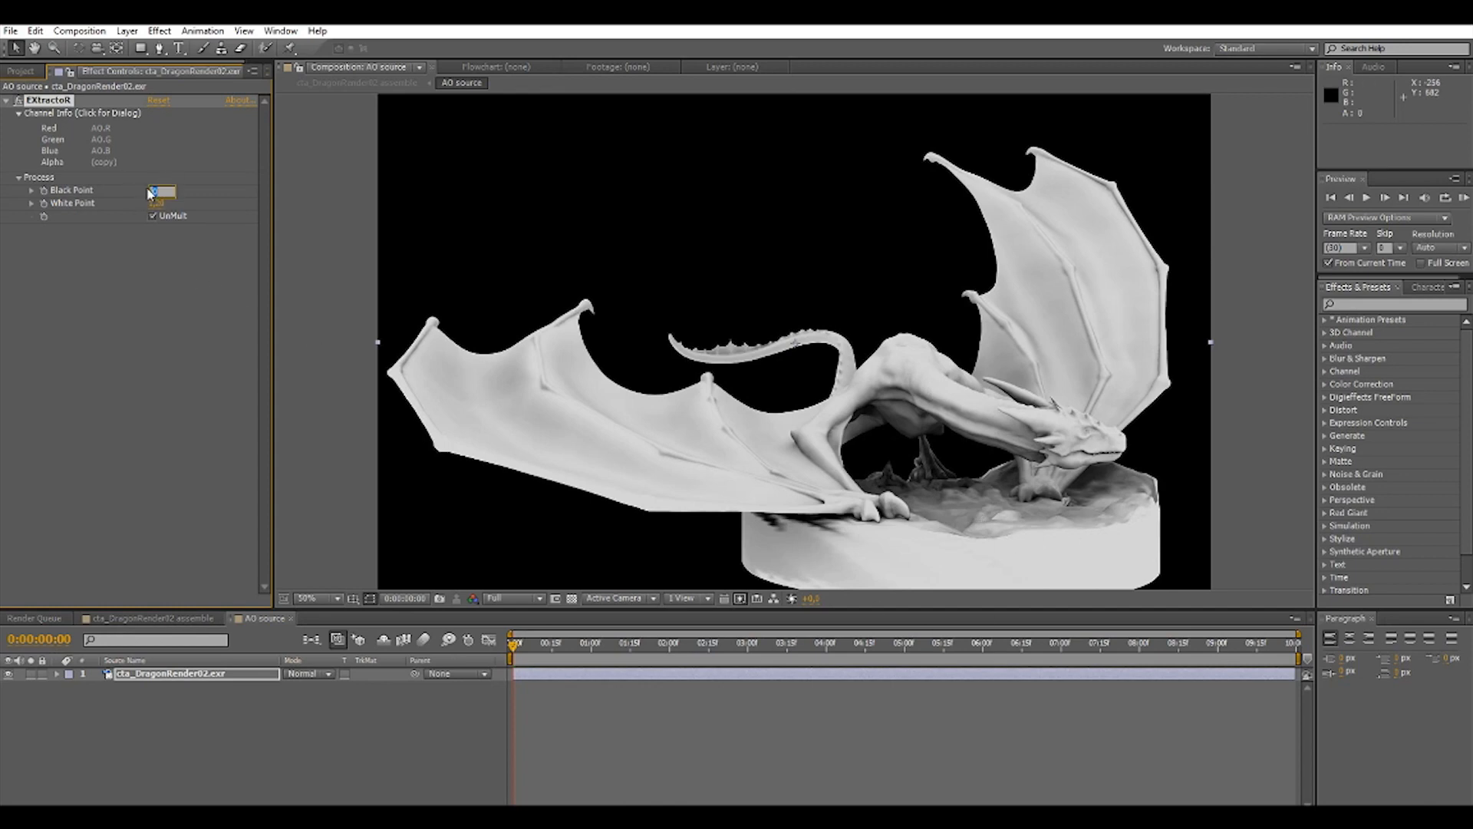
text(-0,2)
key(Return)
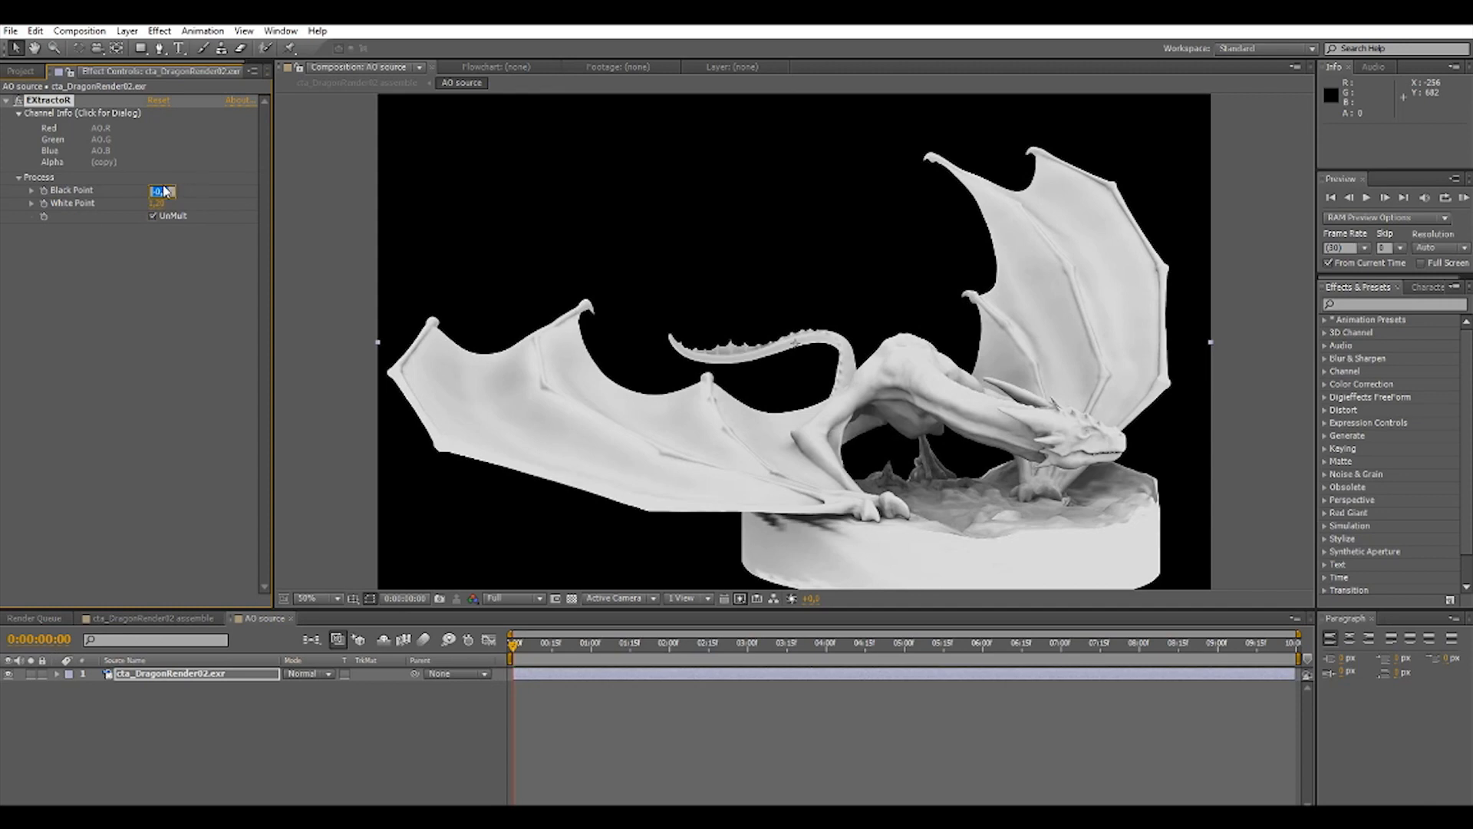
text(-)
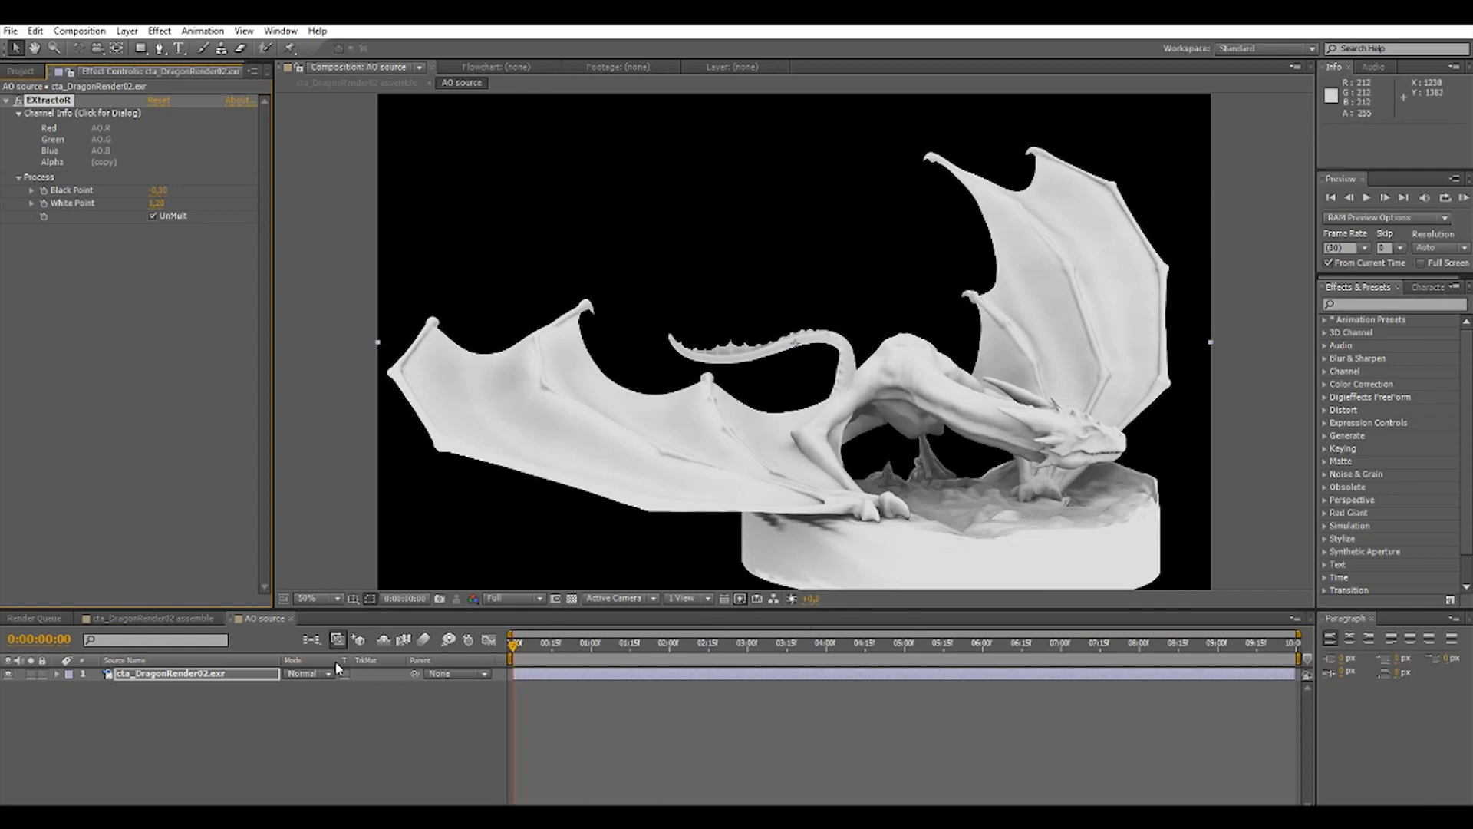
Set the AO.RGB layer to Multiply in the cta_DragonRender02 assemble composition and compare the image with the layer hidden and shown.
click(161, 619)
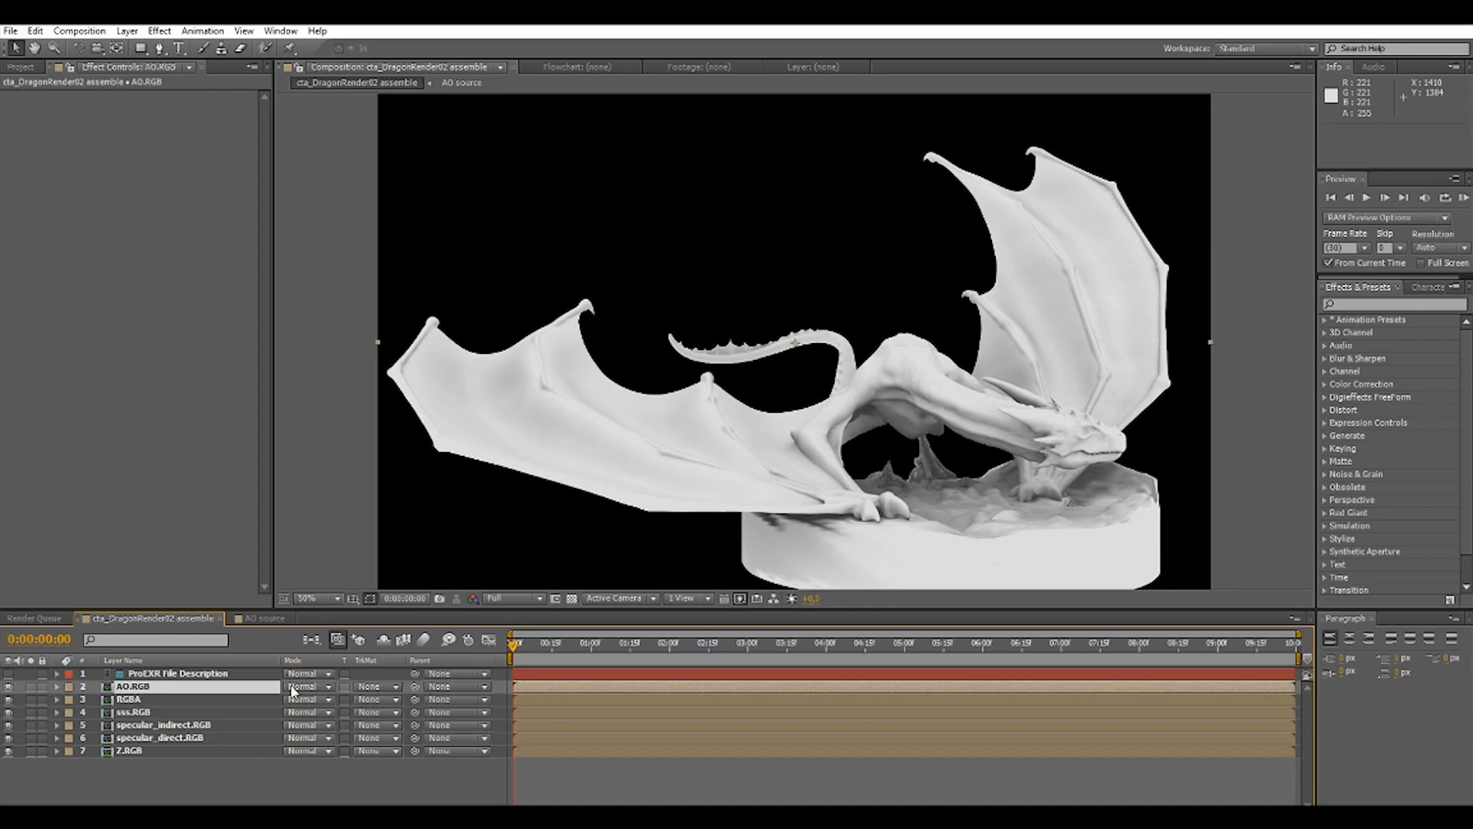
click(326, 687)
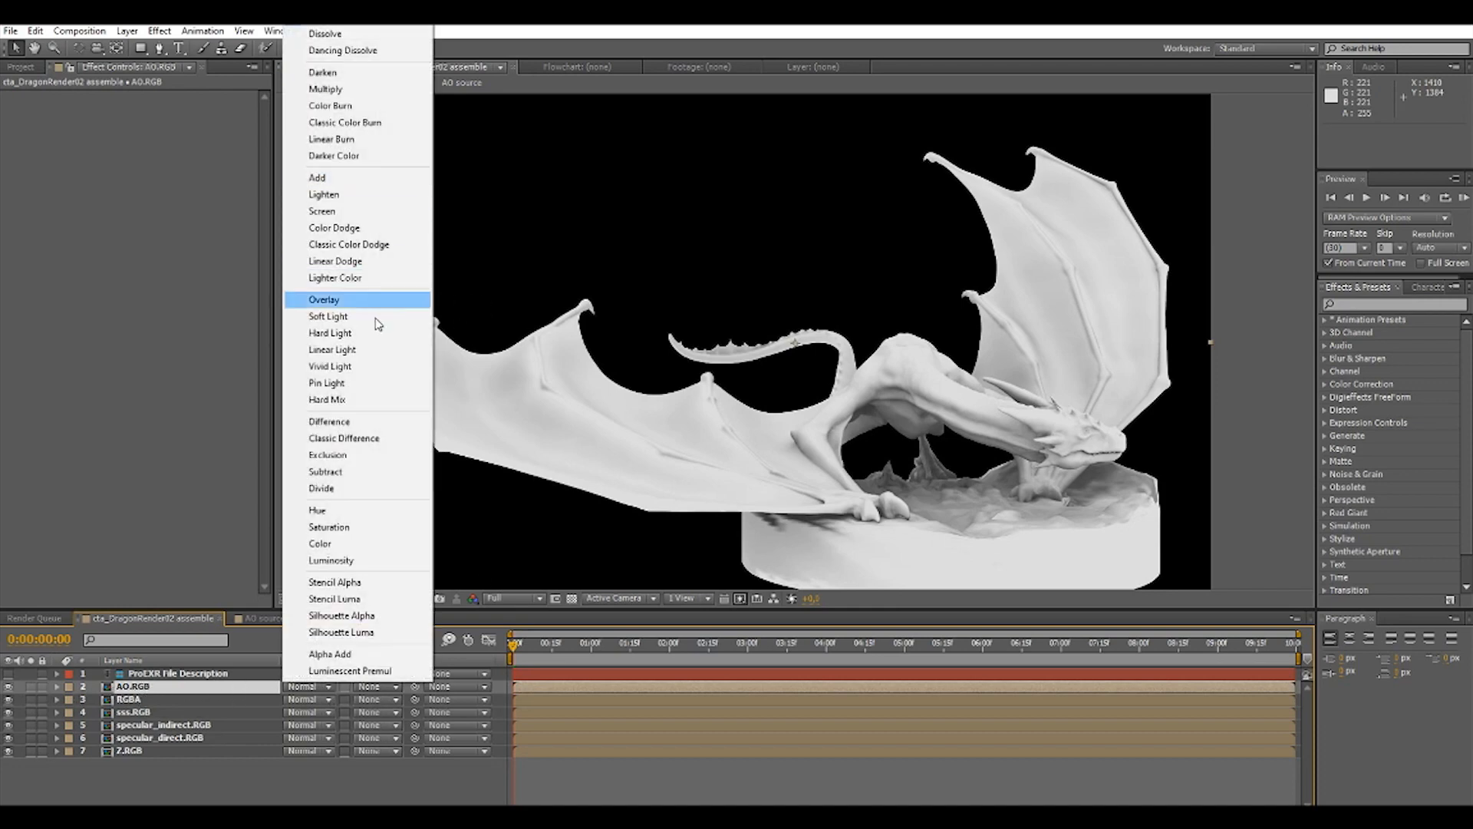
click(384, 91)
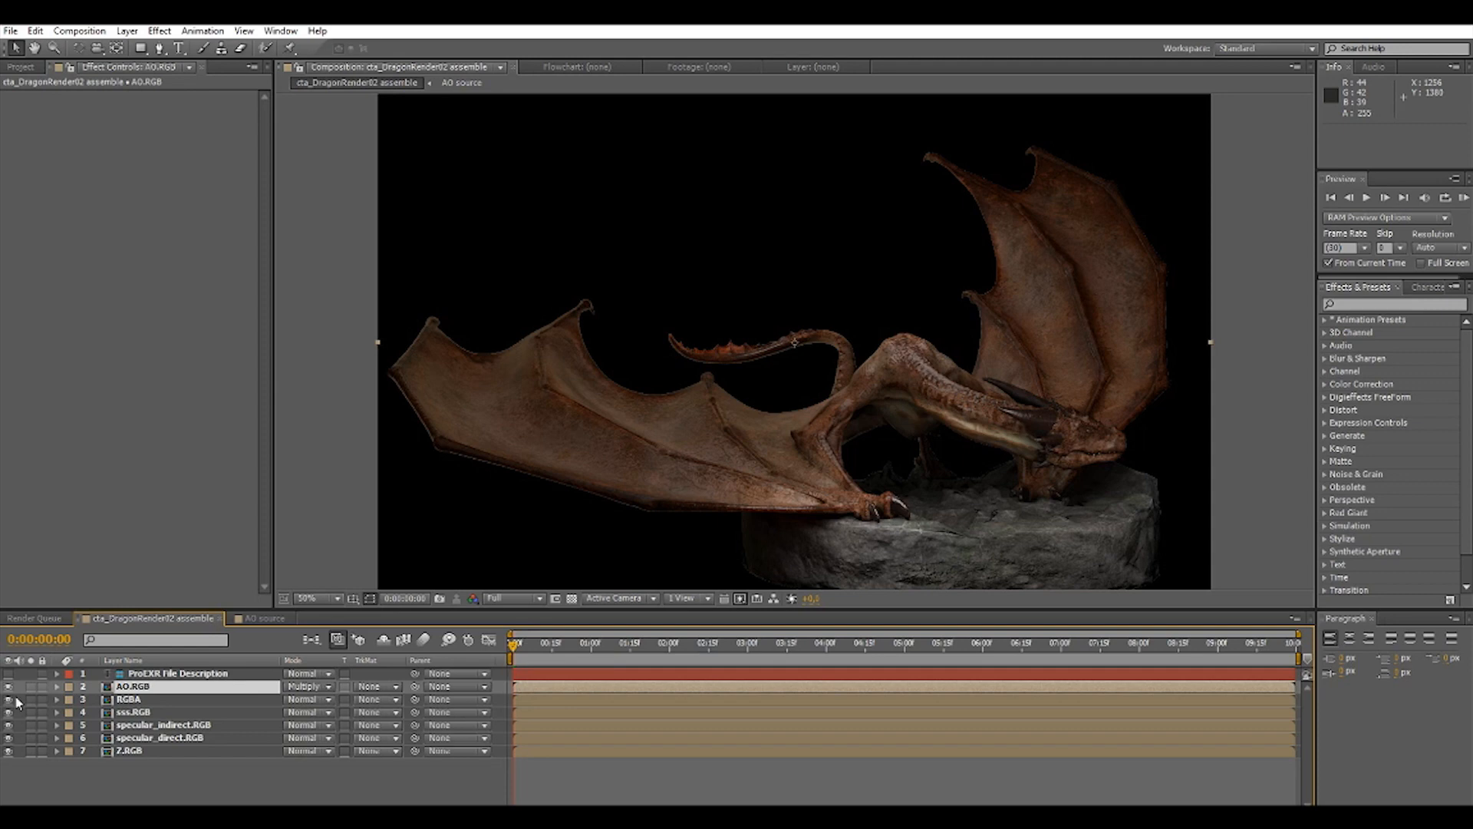
click(8, 686)
click(8, 686)
click(9, 687)
click(9, 687)
Set the AO.RGB layer's opacity to 85%.
click(57, 685)
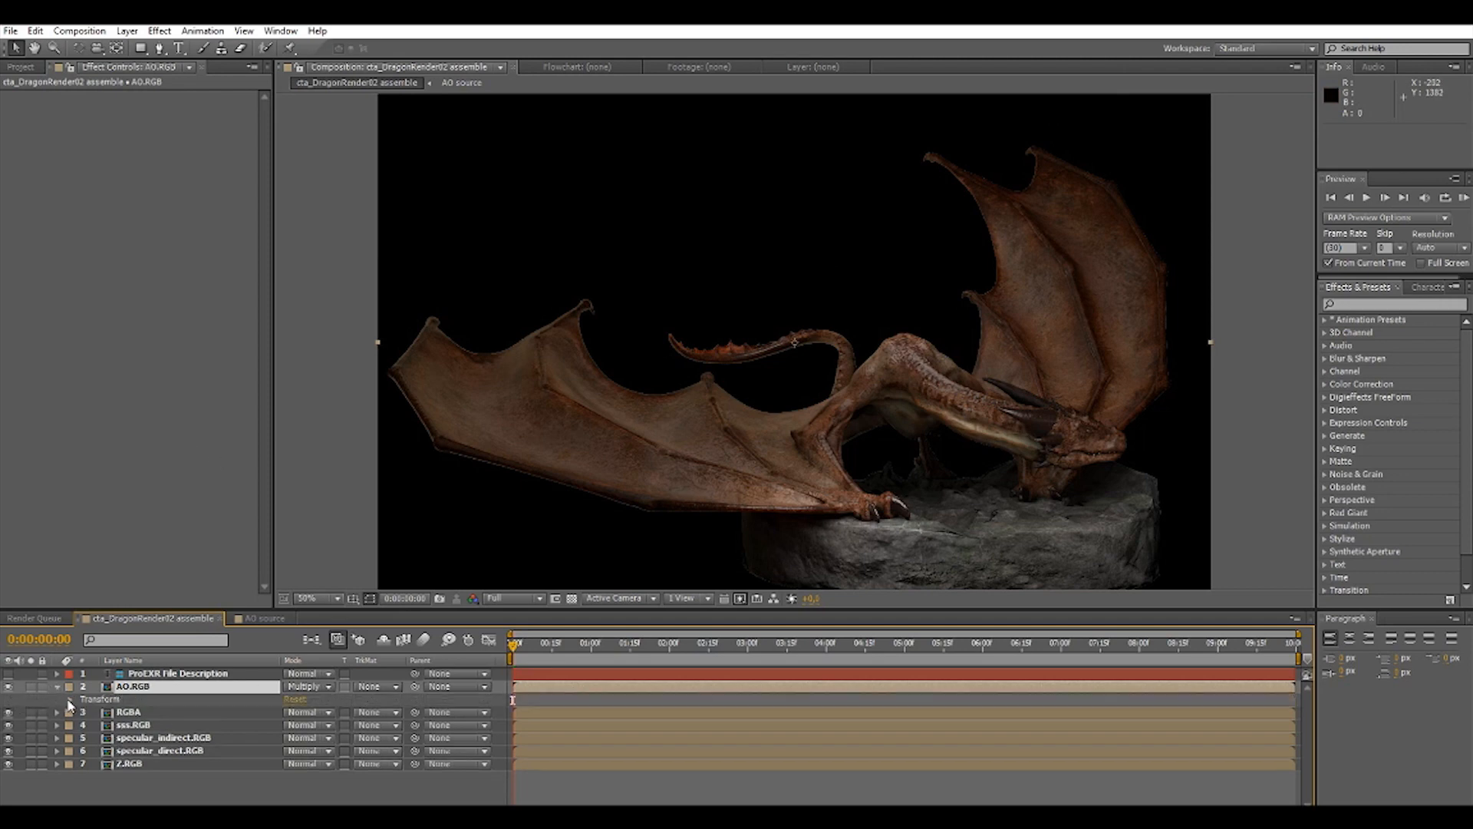
click(69, 700)
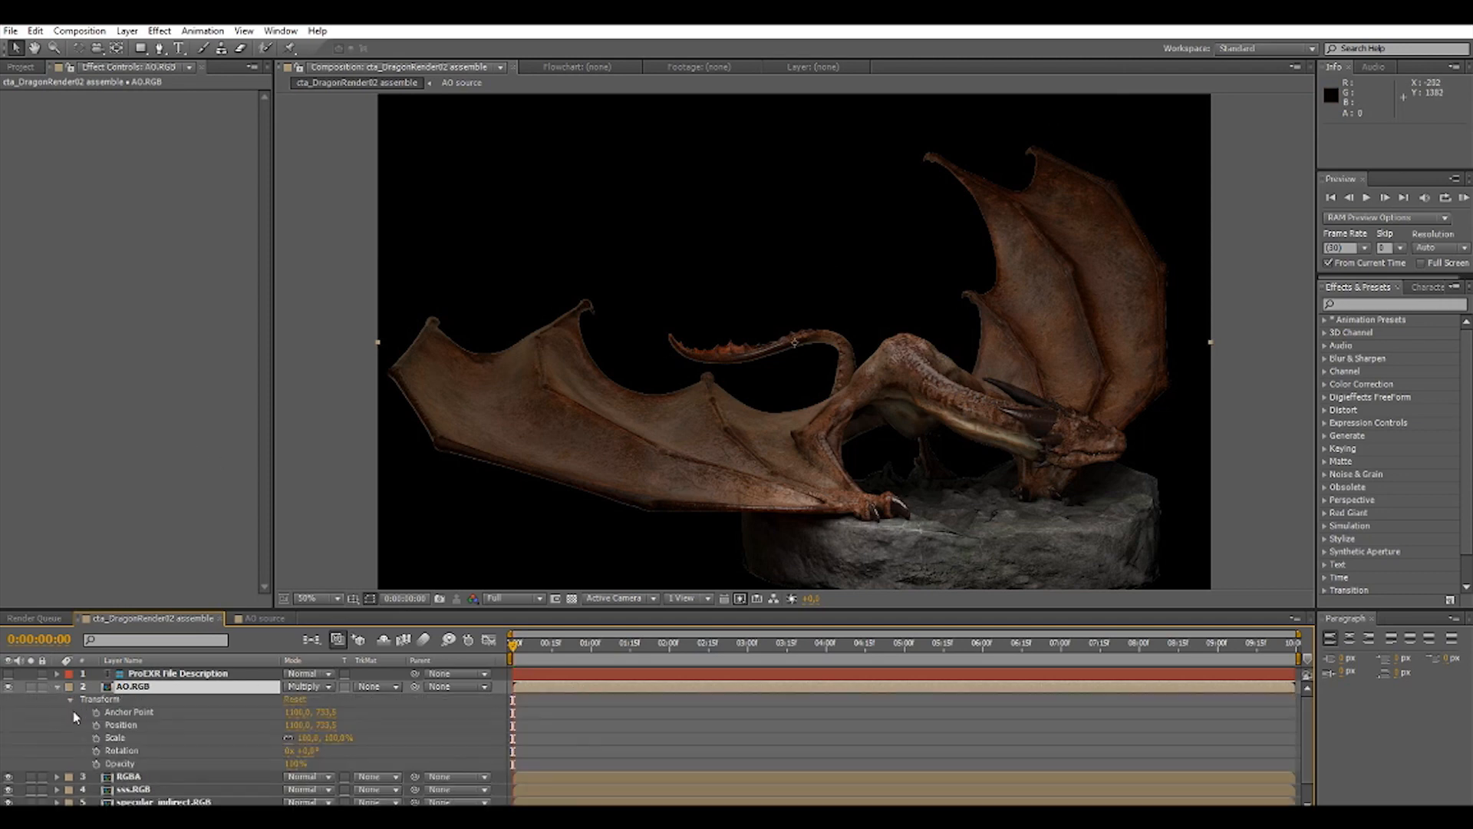
click(296, 763)
text(85)
key(Return)
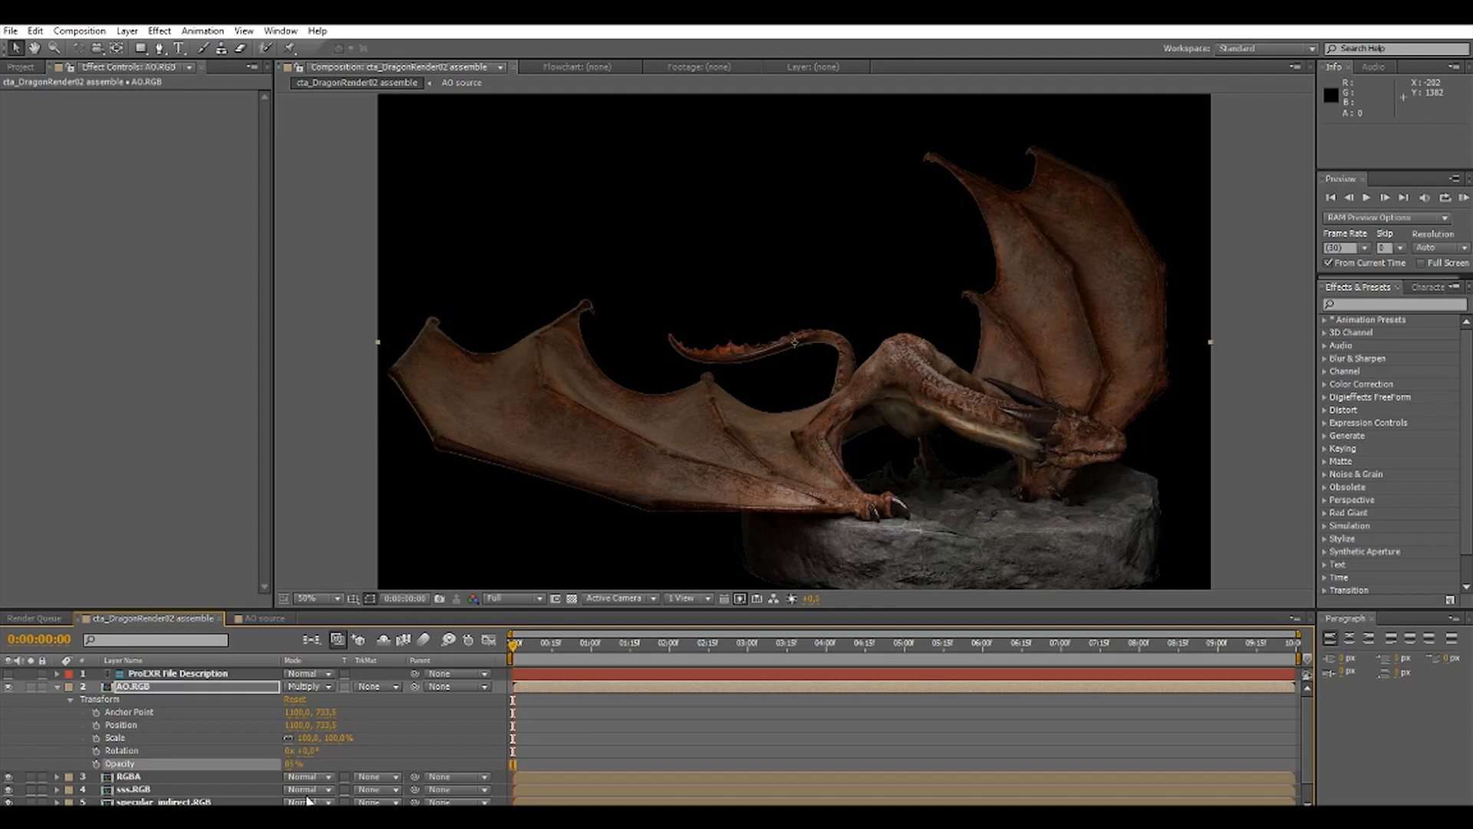
click(57, 687)
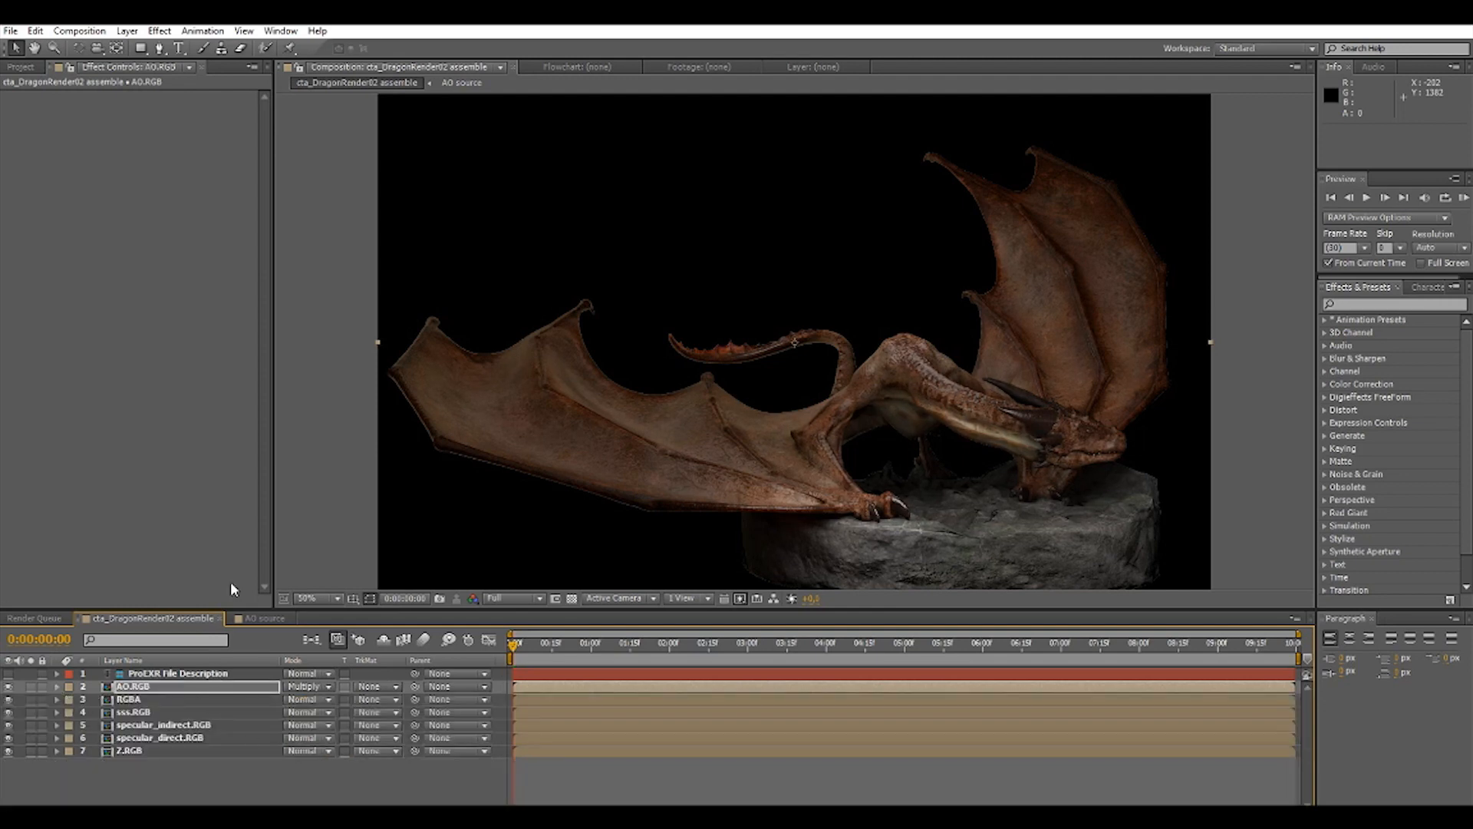
Reorder the pass layers below AO.RGB as specular_direct, specular_indirect, sss and RGBA, keeping Z.RGB lowest.
click(123, 700)
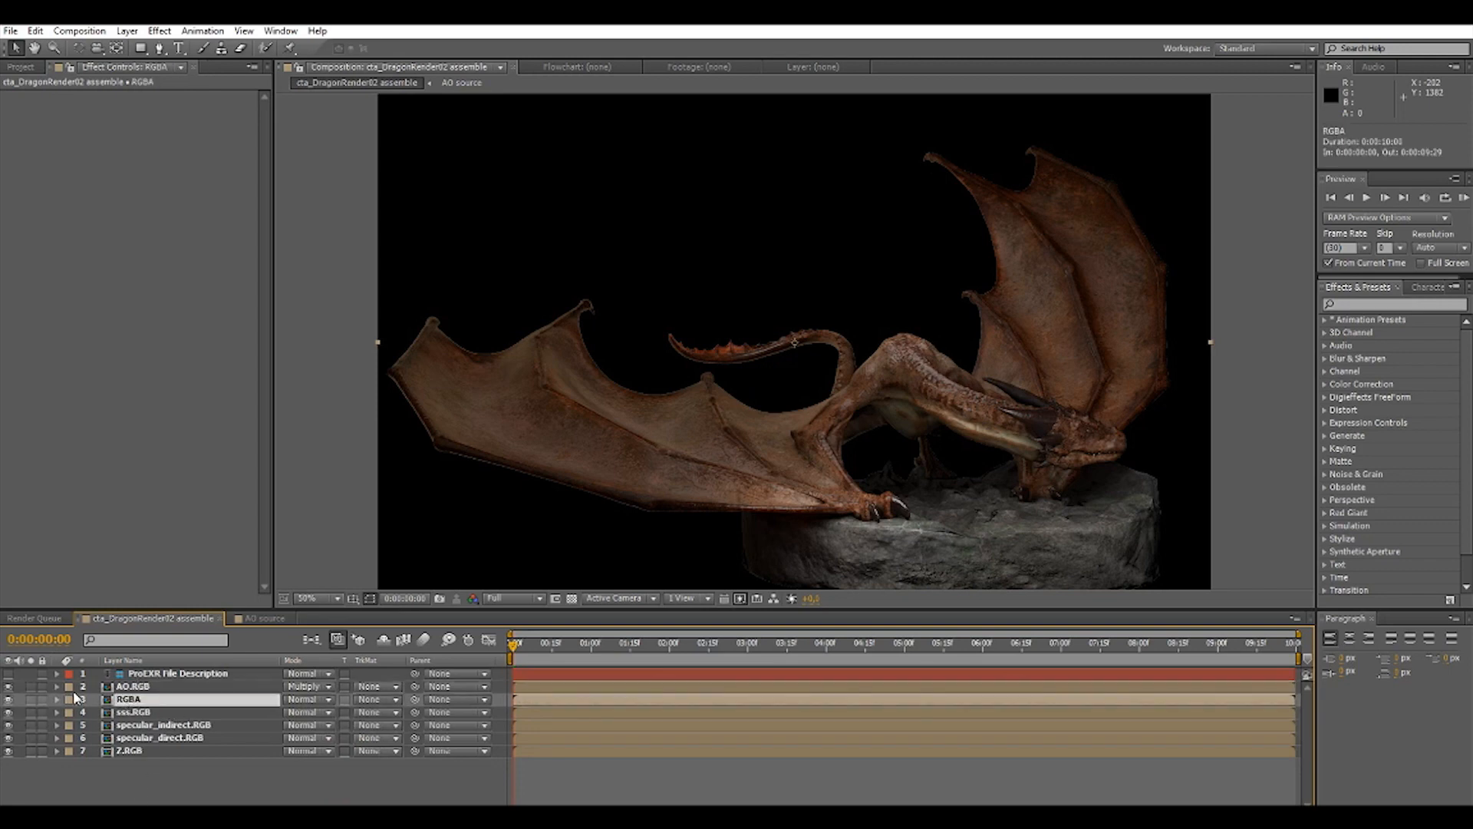
drag(109, 705, 112, 750)
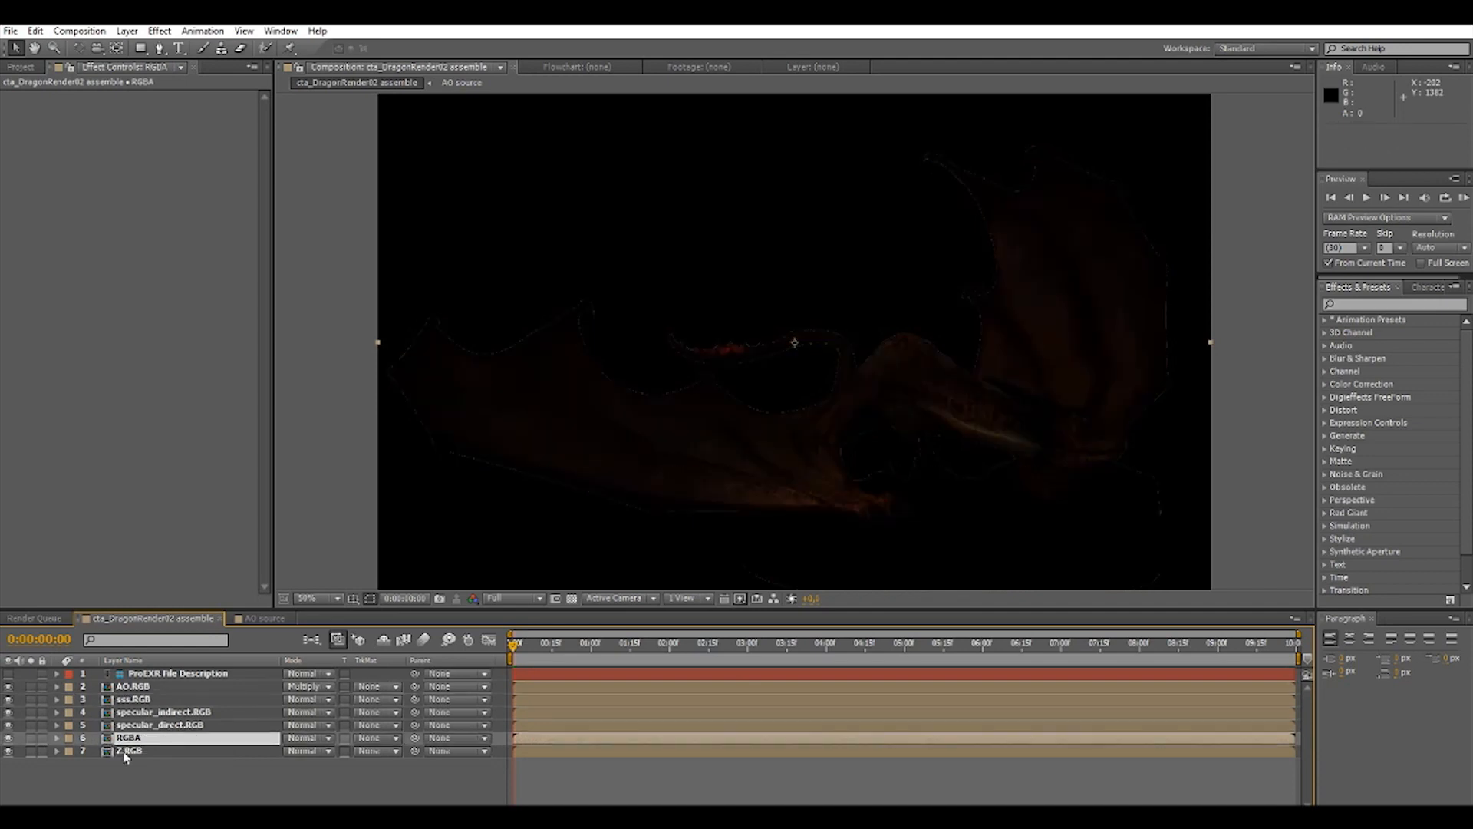
click(139, 701)
drag(138, 701, 112, 737)
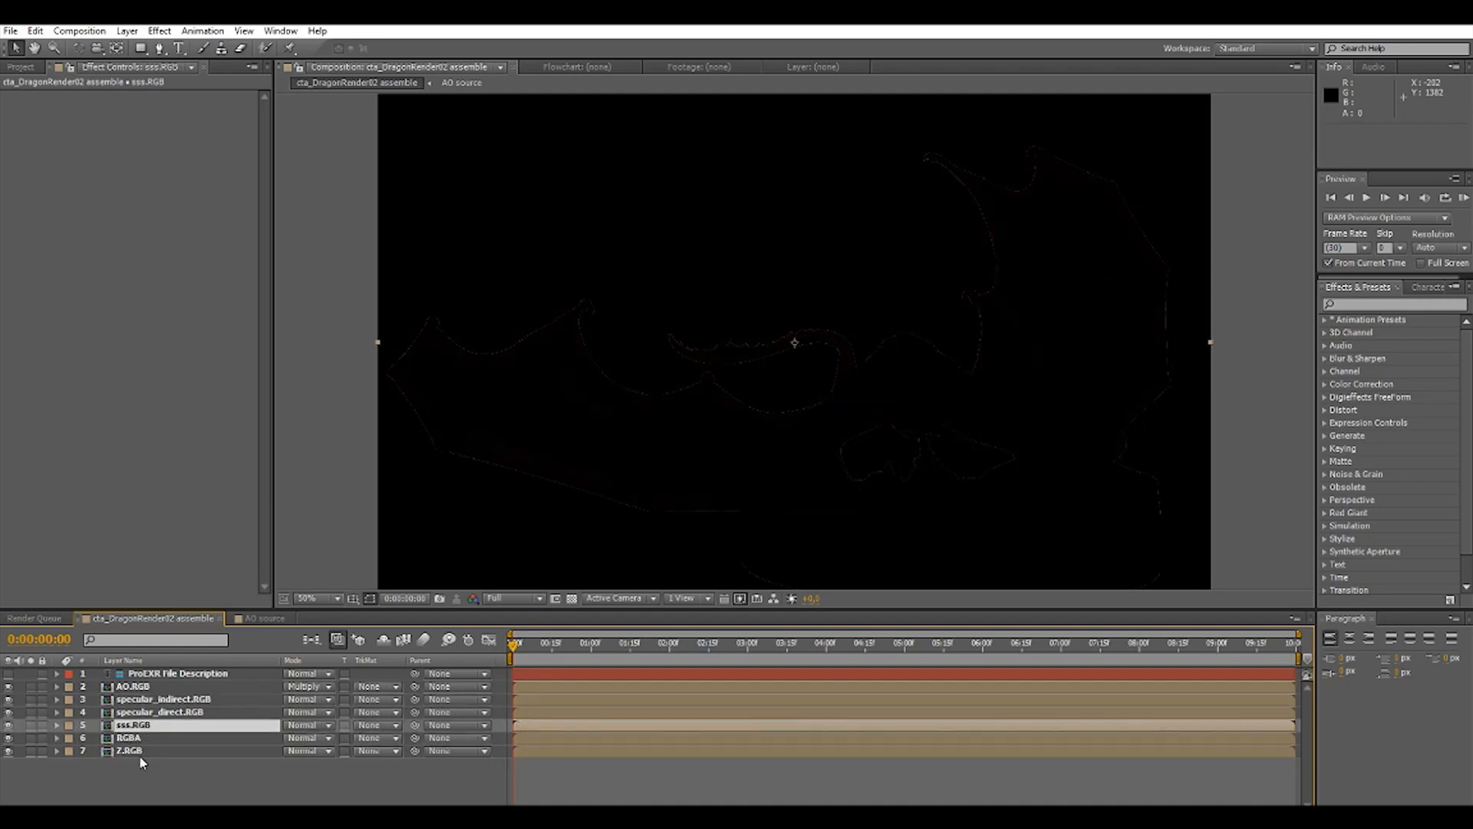
click(108, 713)
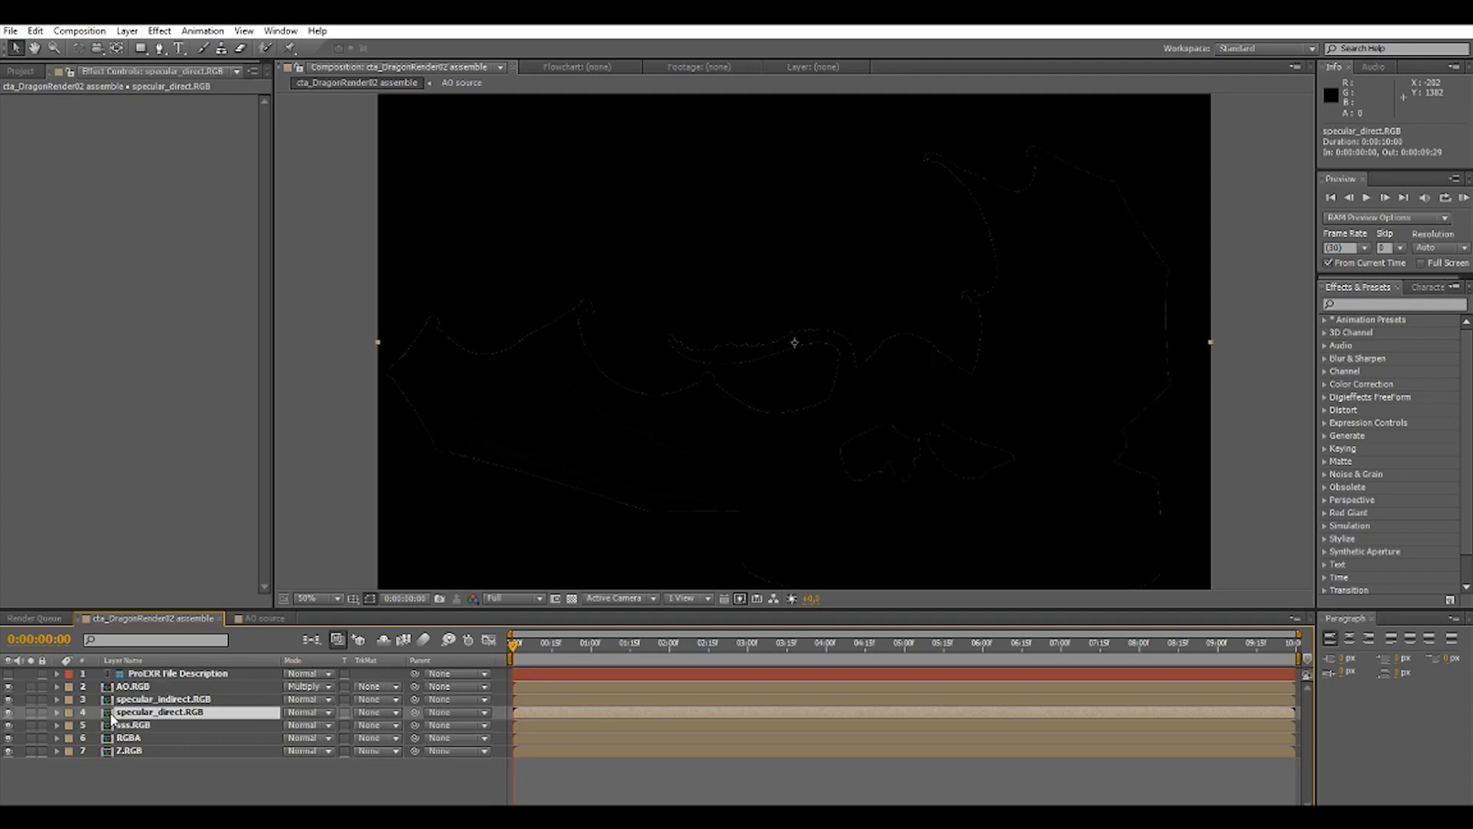
drag(111, 718, 115, 694)
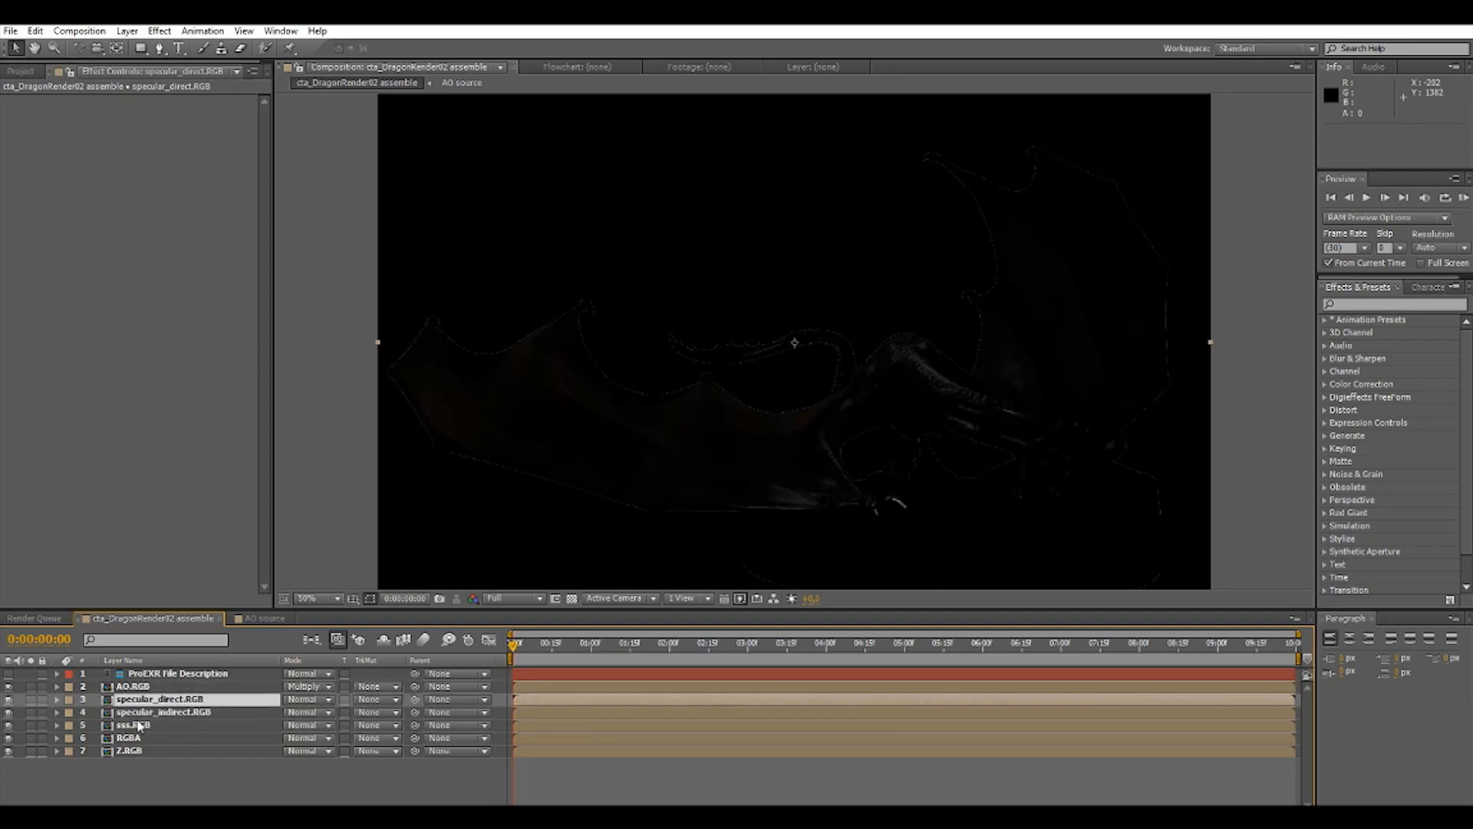
Set the blend mode of the specular_direct, specular_indirect and sss layers to Linear Dodge.
click(328, 700)
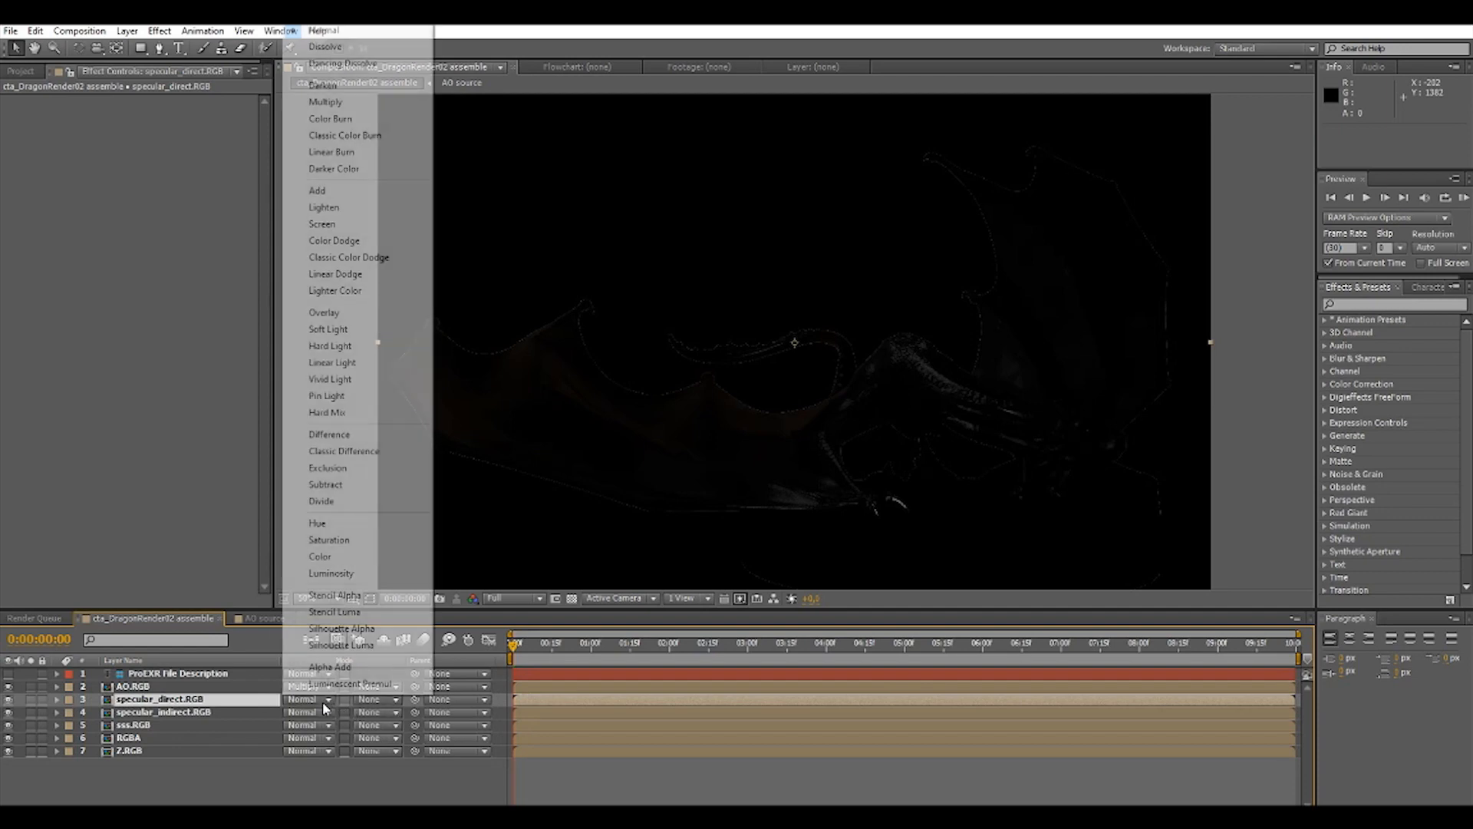
click(354, 278)
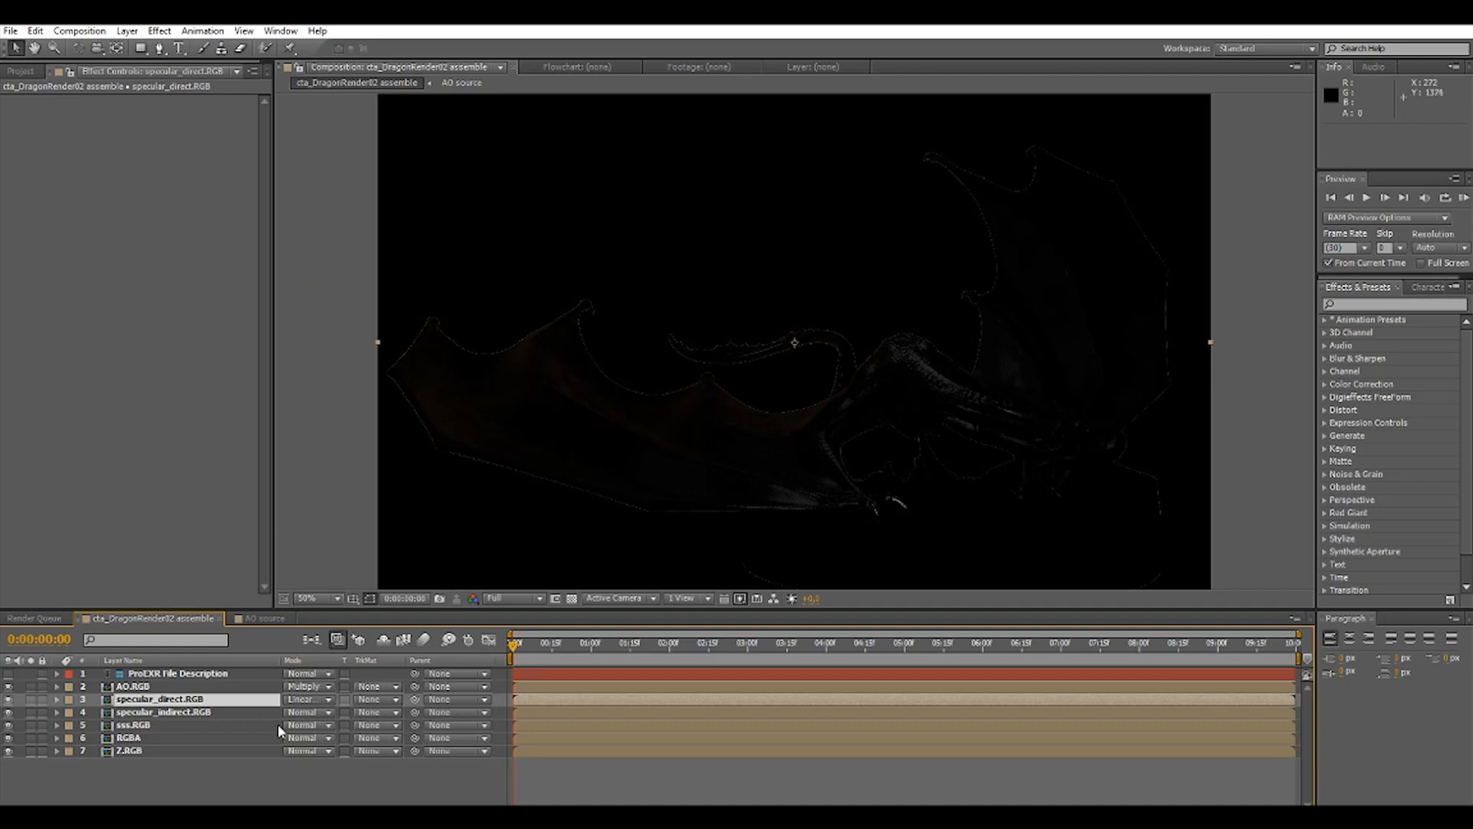
click(326, 713)
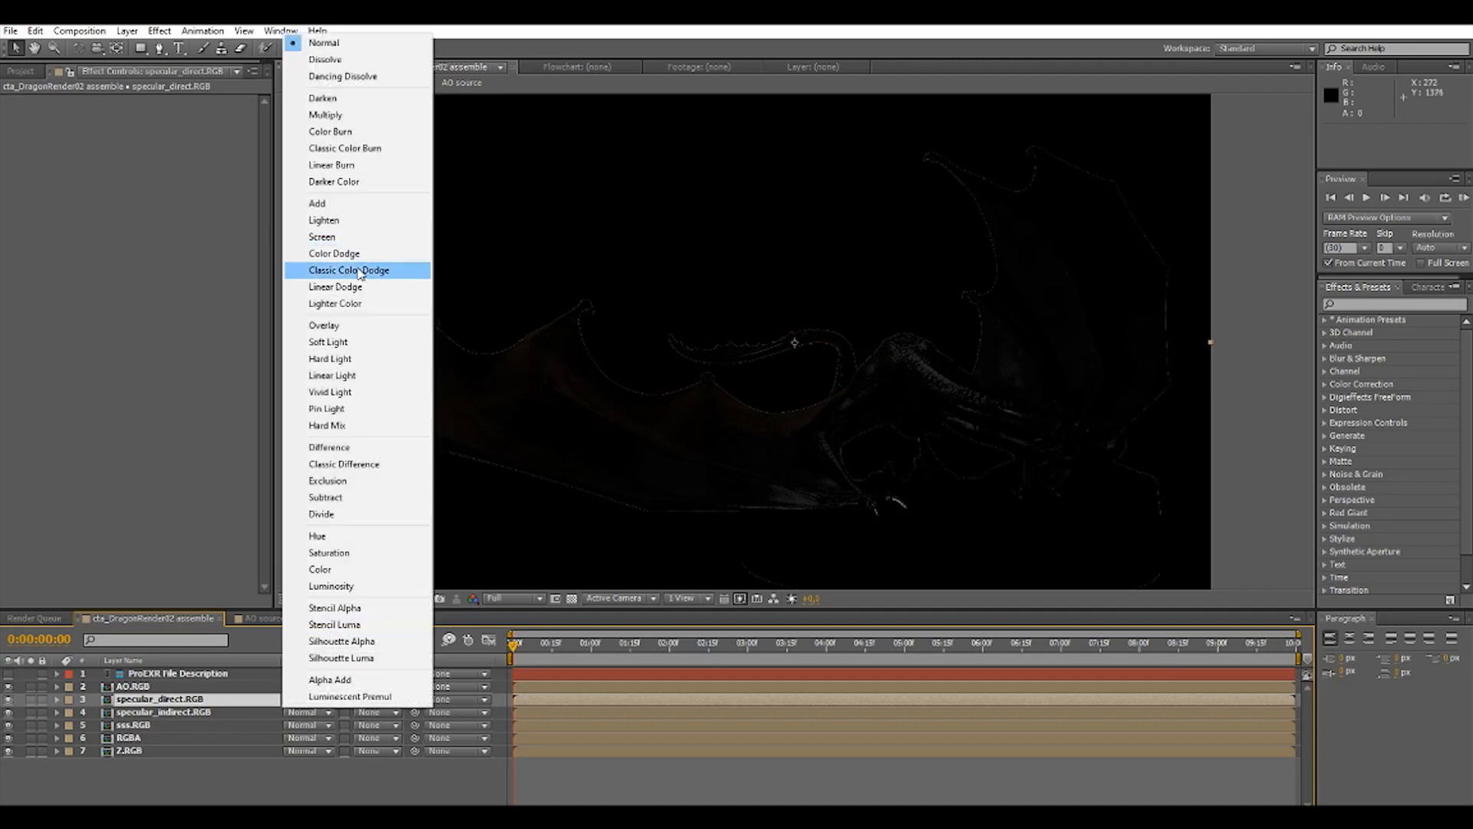
click(374, 288)
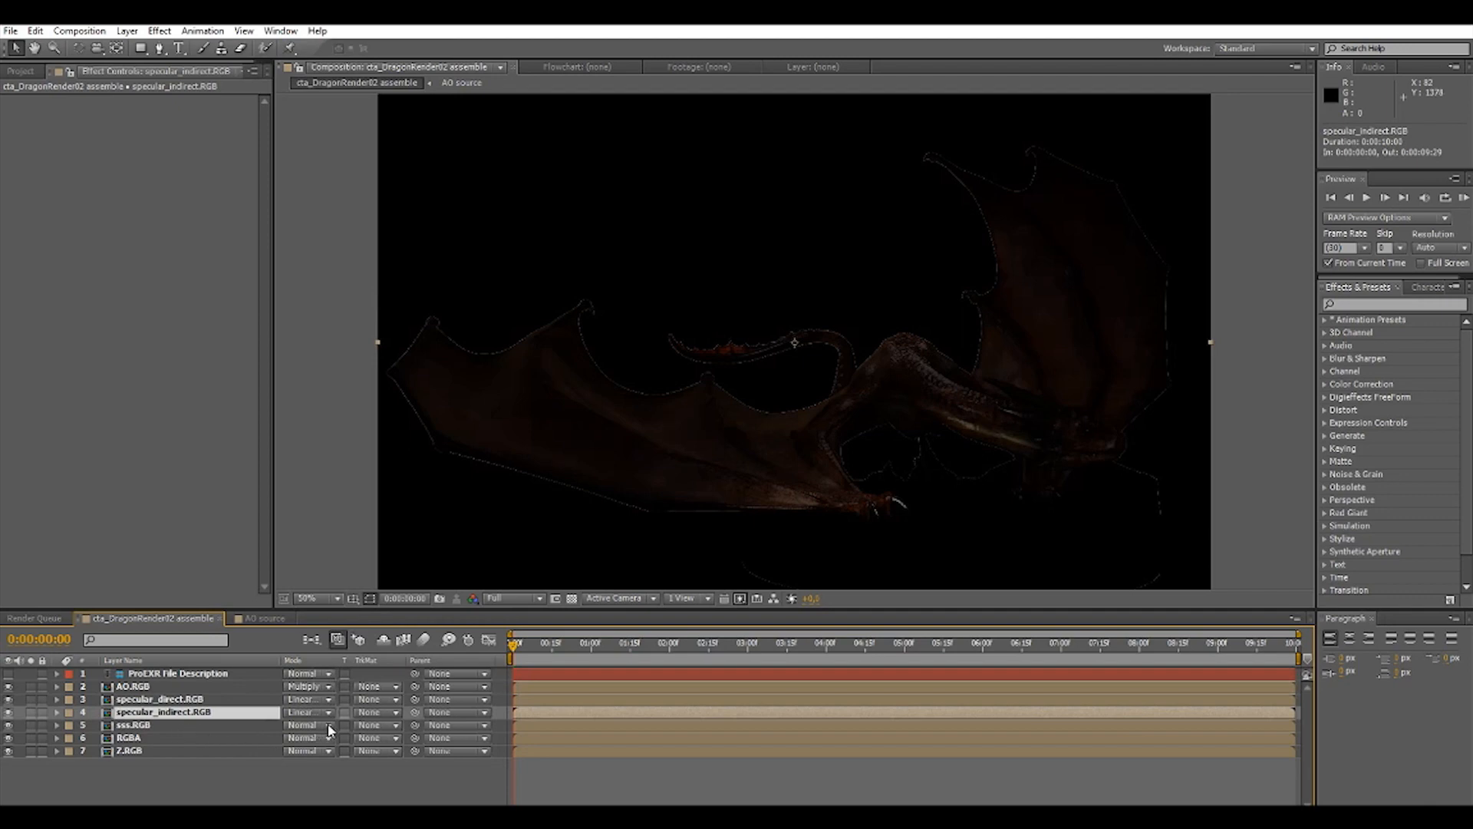
click(330, 729)
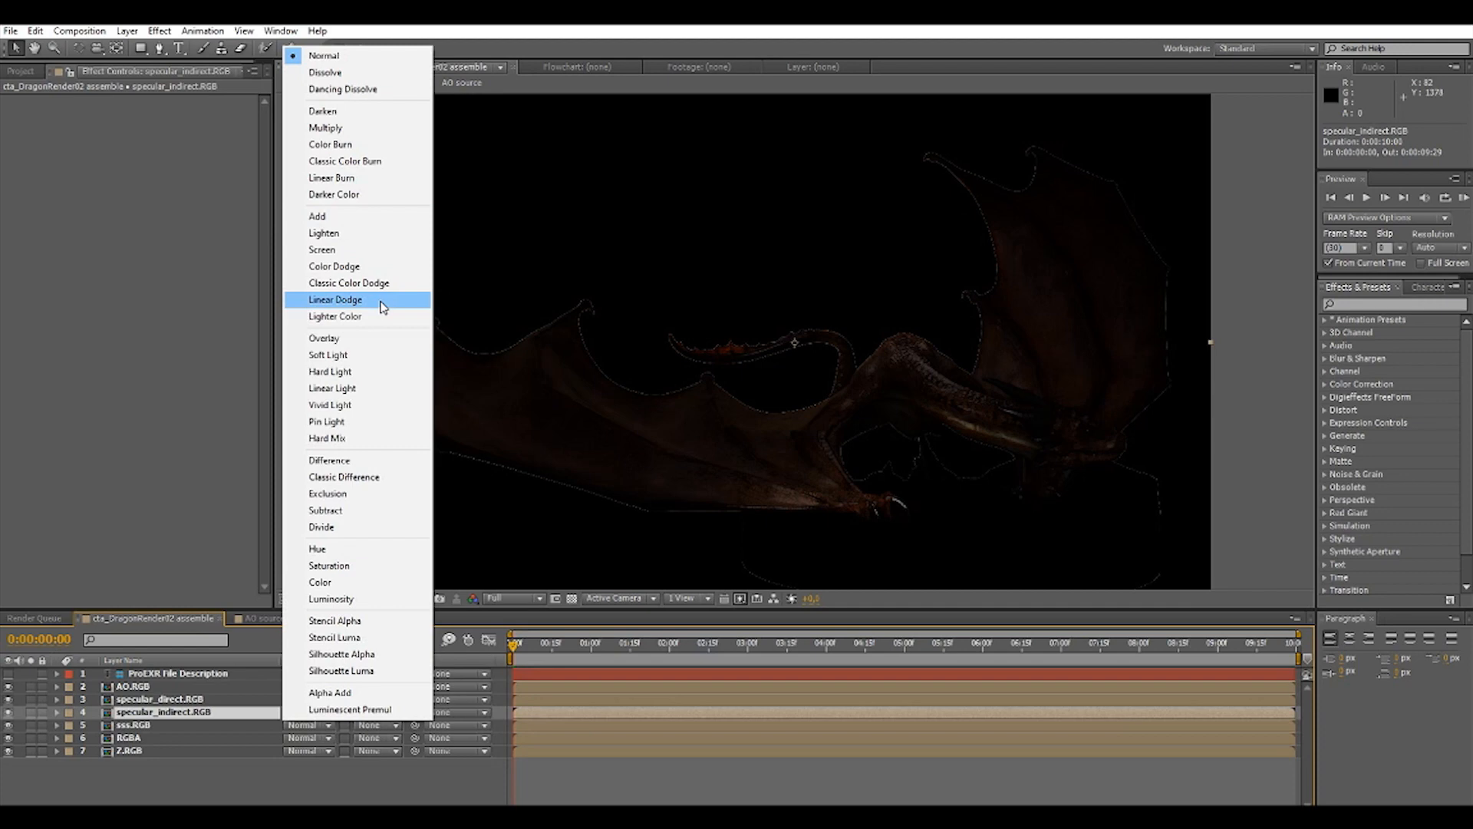
click(383, 301)
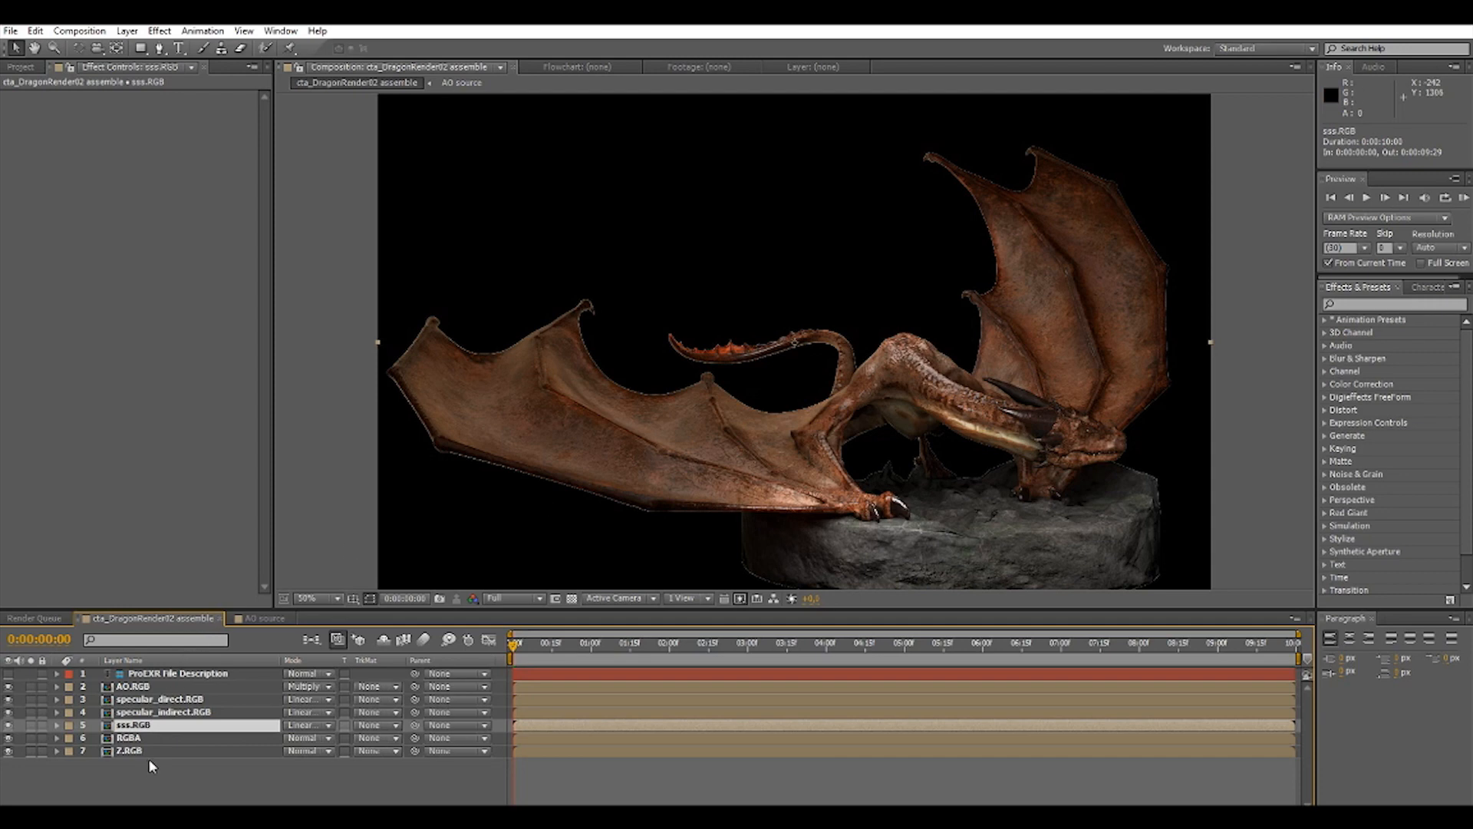
Preview the specular_indirect pass in solo, then open its source composition and show the EXR layer's EXtractoR settings.
click(30, 713)
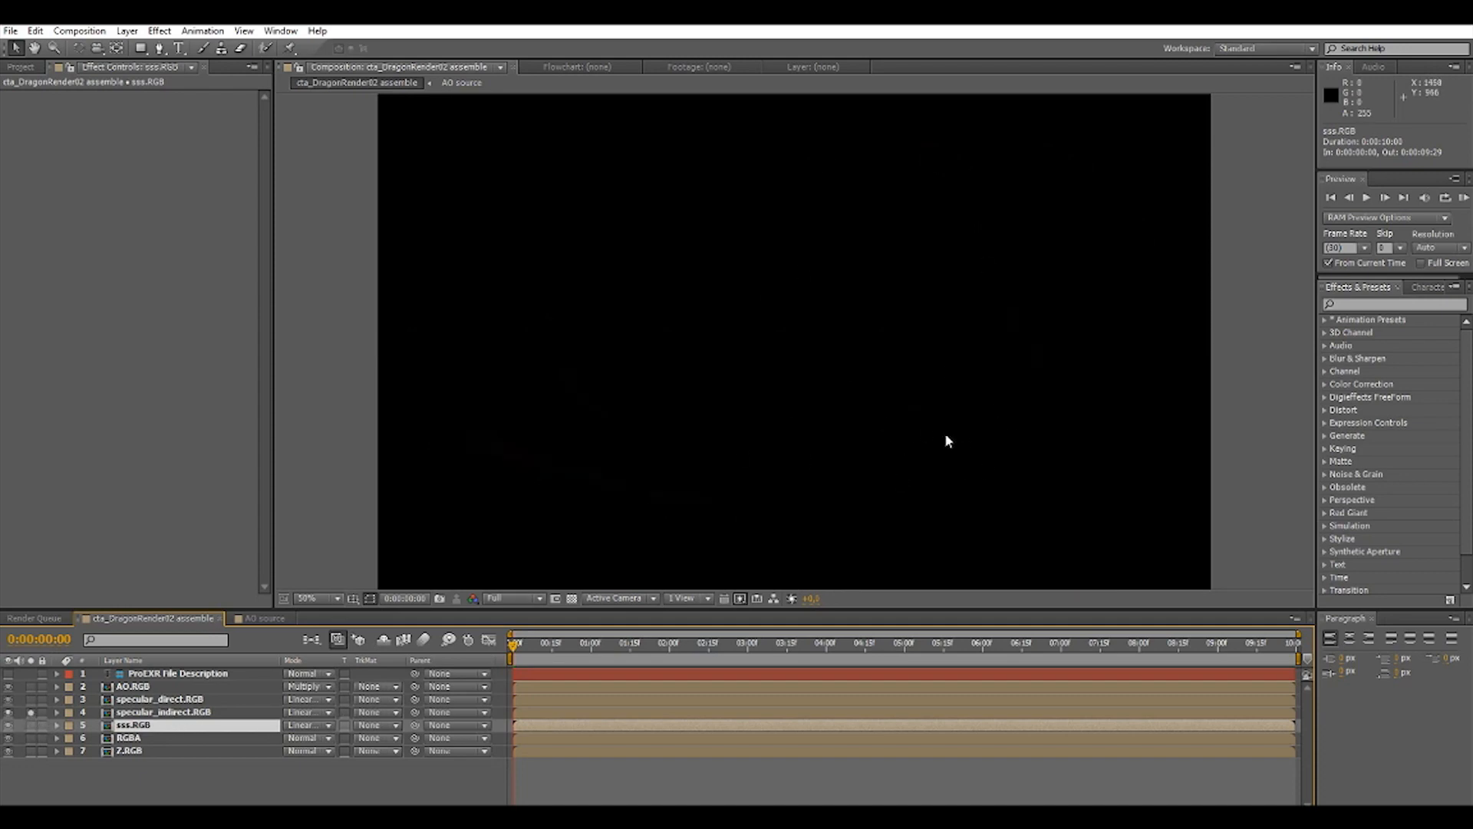
click(30, 713)
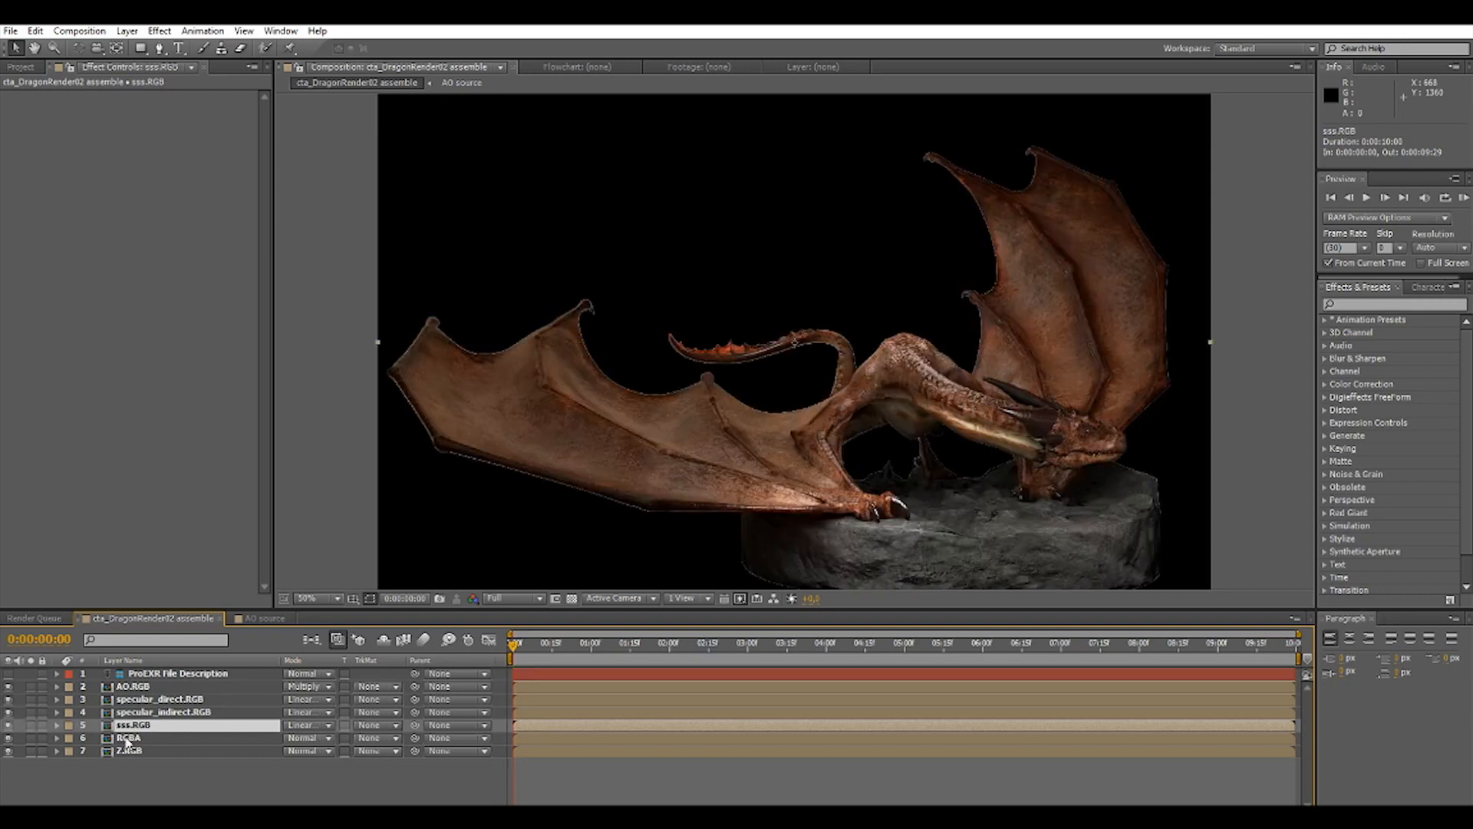
click(169, 713)
double_click(168, 713)
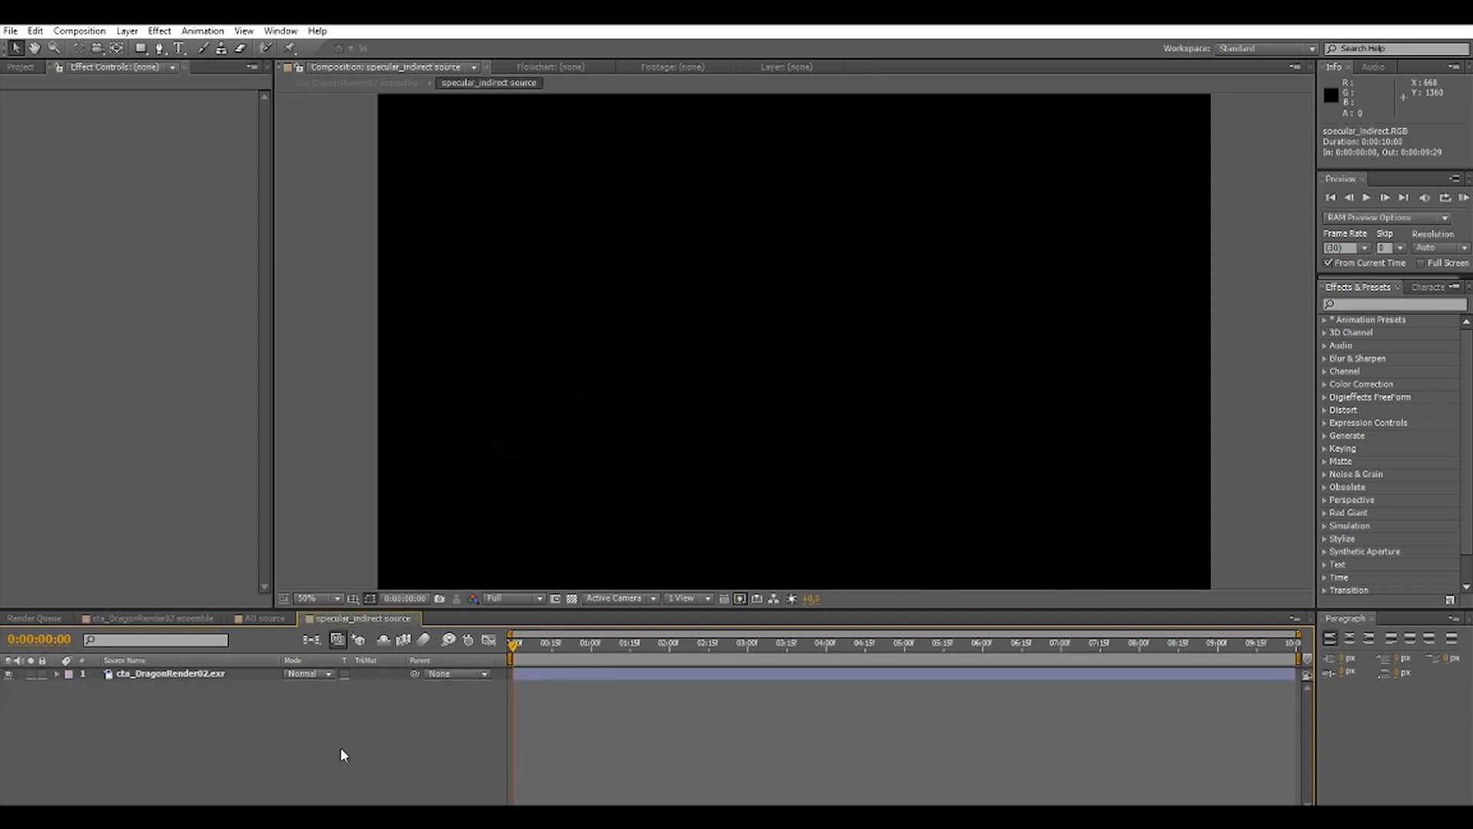
click(204, 681)
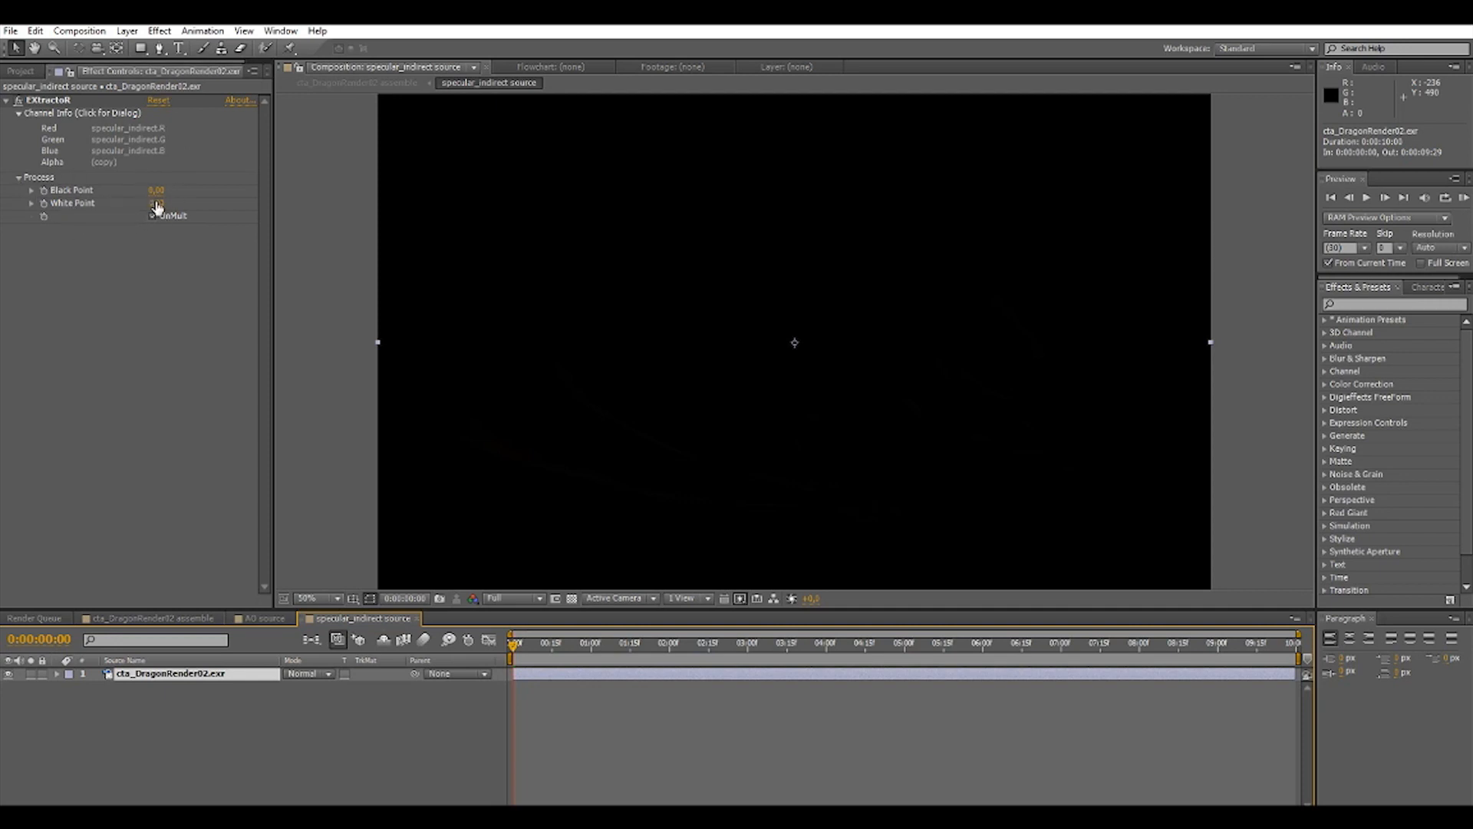
Try different White Point values in the specular_indirect layer's EXtractoR effect, ending with 0.2.
drag(157, 203, 184, 201)
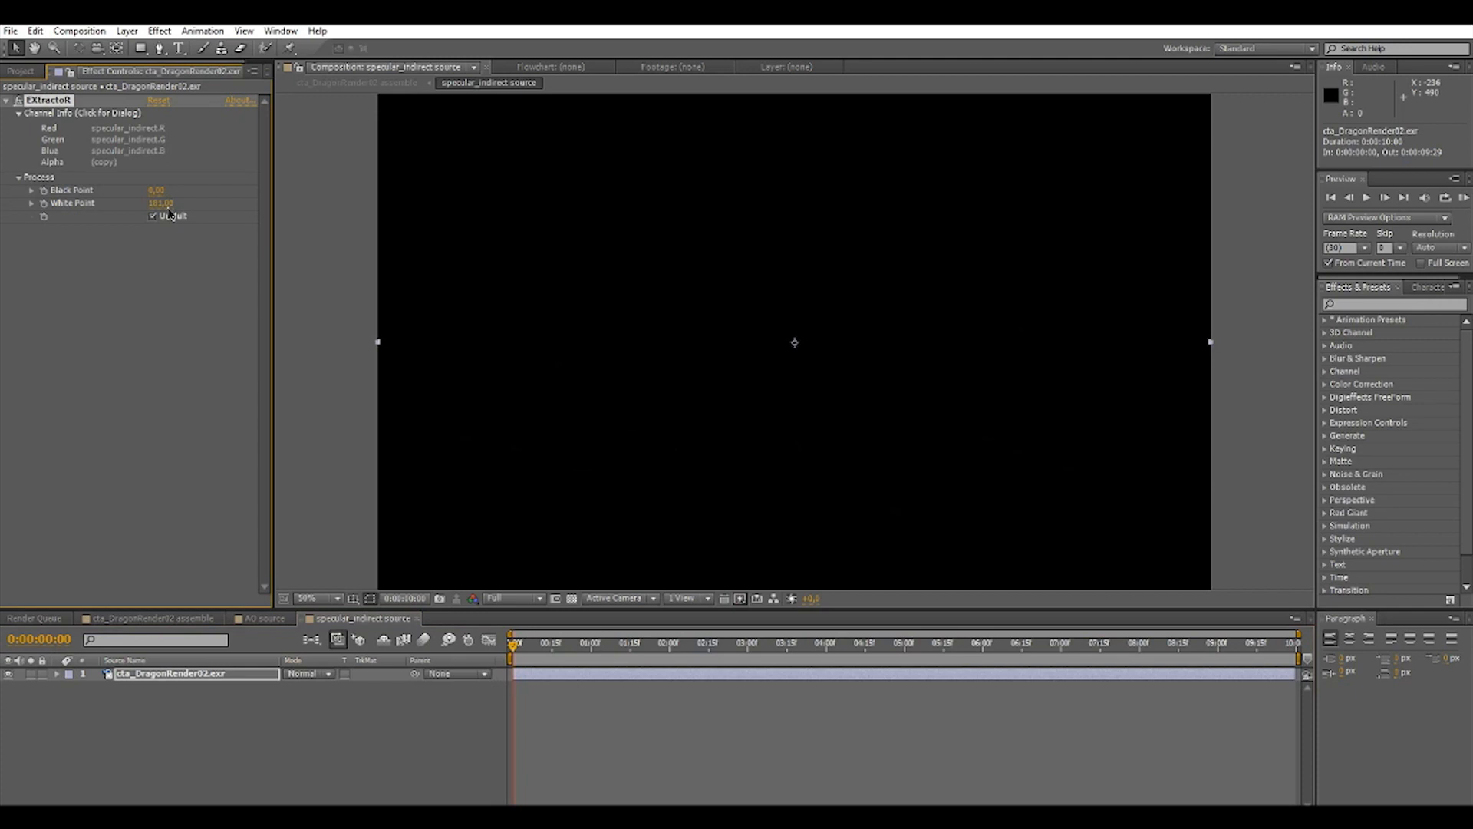
click(162, 204)
text(0,5)
key(Return)
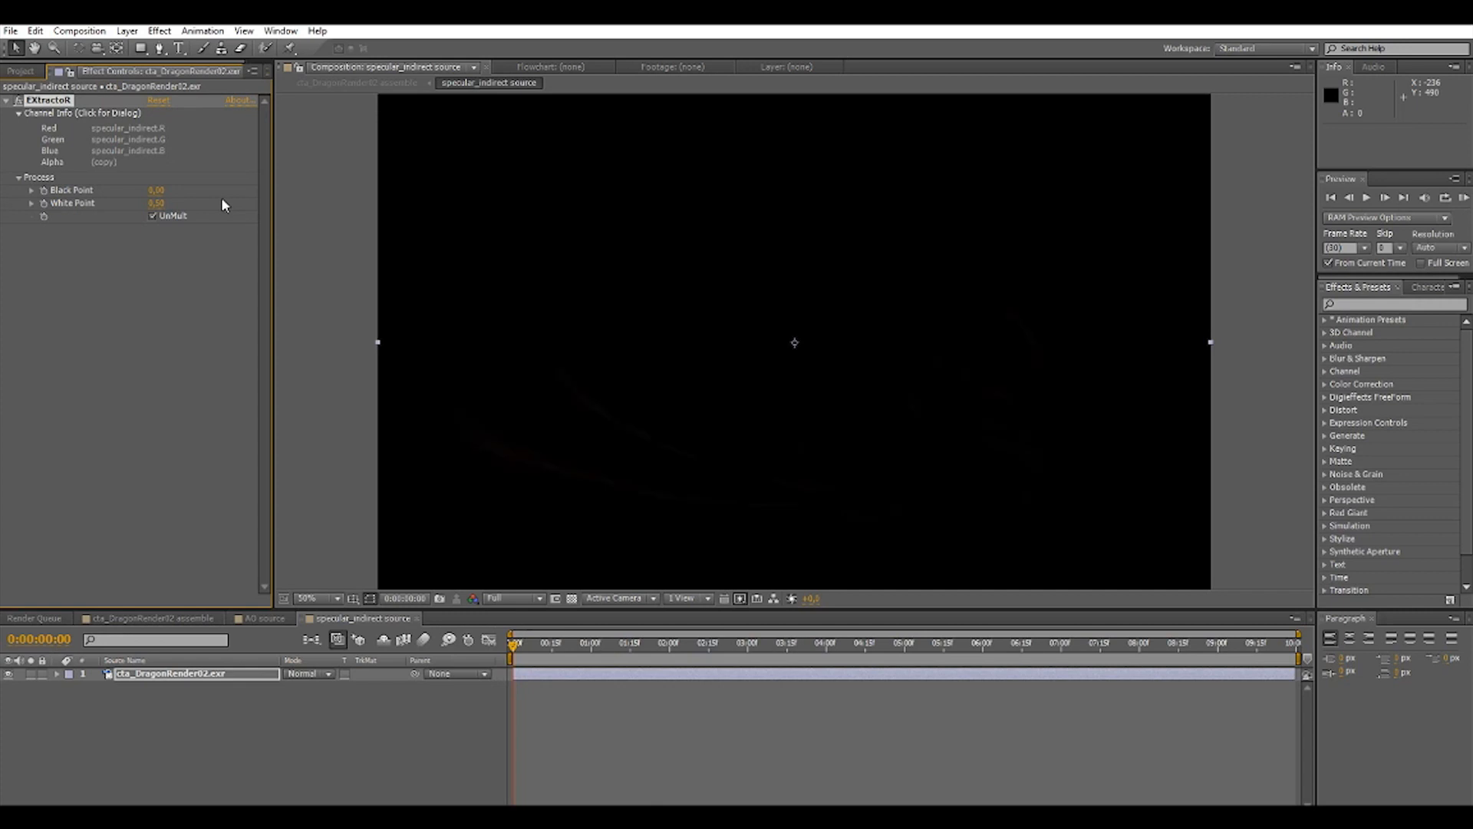
click(156, 204)
text(0.)
key(Return)
Try a Black Point of -0.4 on the specular_indirect pass and return it to 0.
click(157, 190)
text(-0.4)
key(Return)
click(168, 190)
text(0)
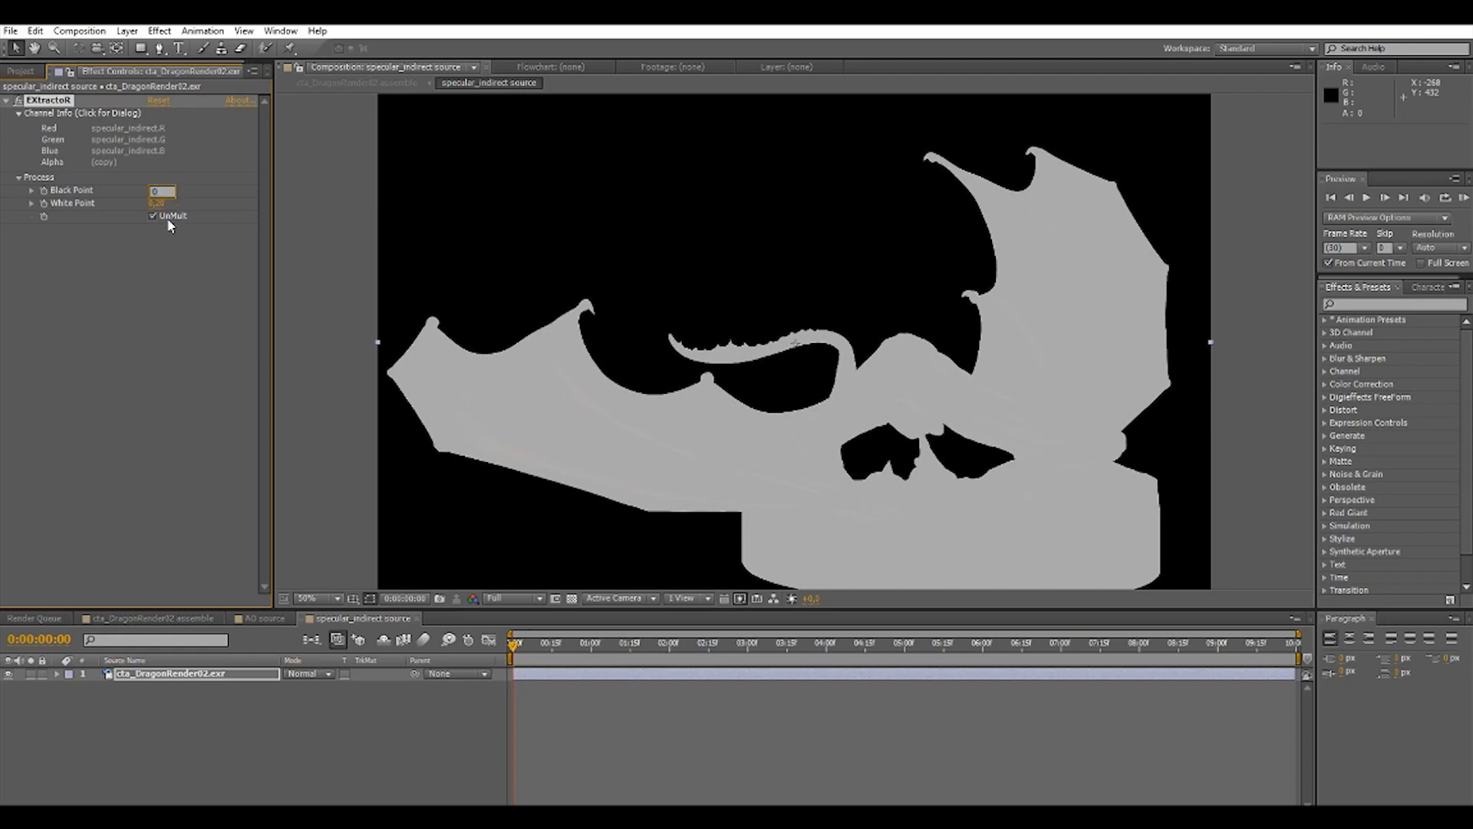
key(Return)
Set the specular_indirect pass's EXtractoR White Point to 0.05.
click(157, 204)
text(0)
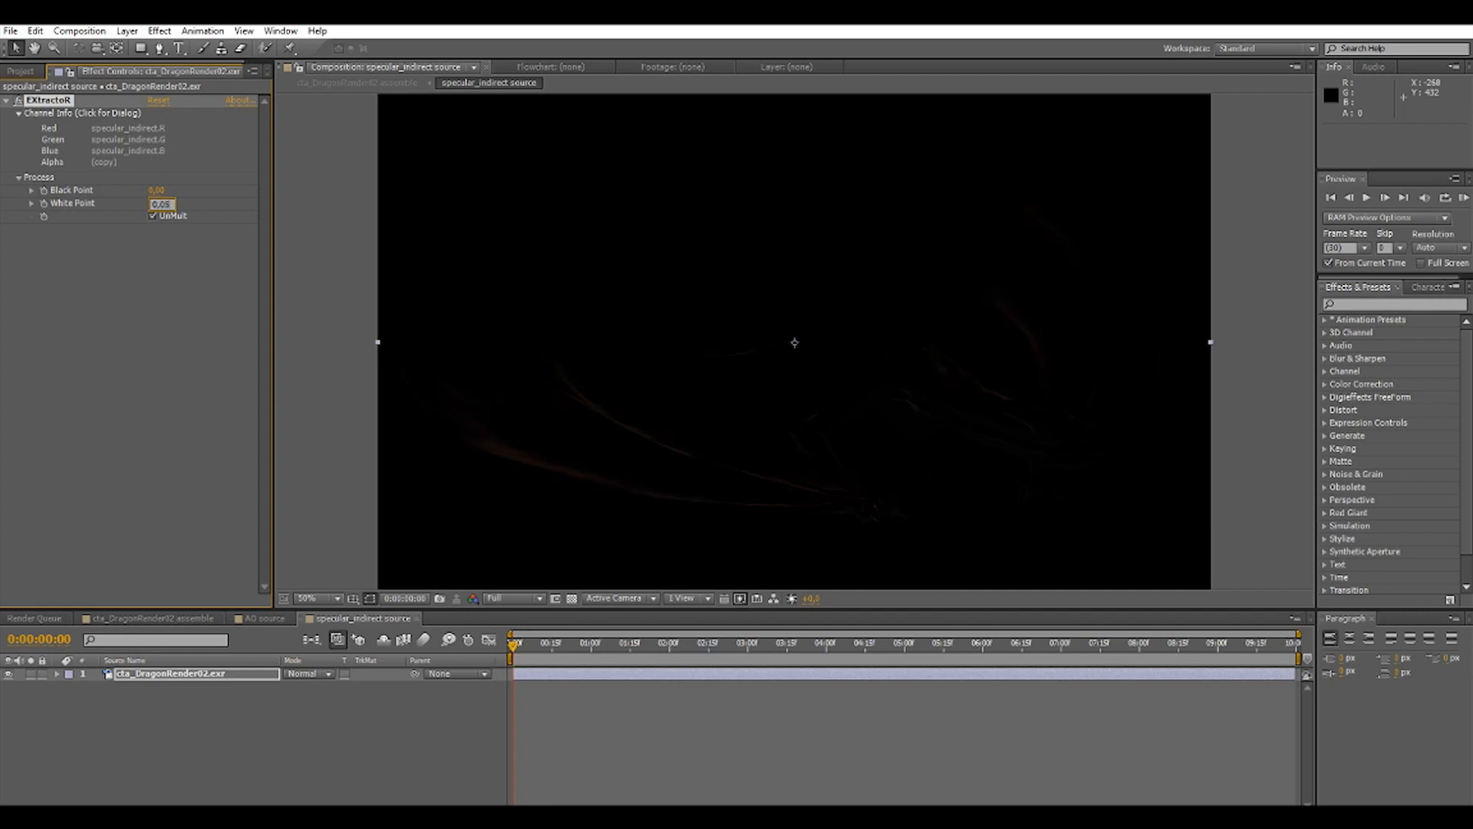
key(Return)
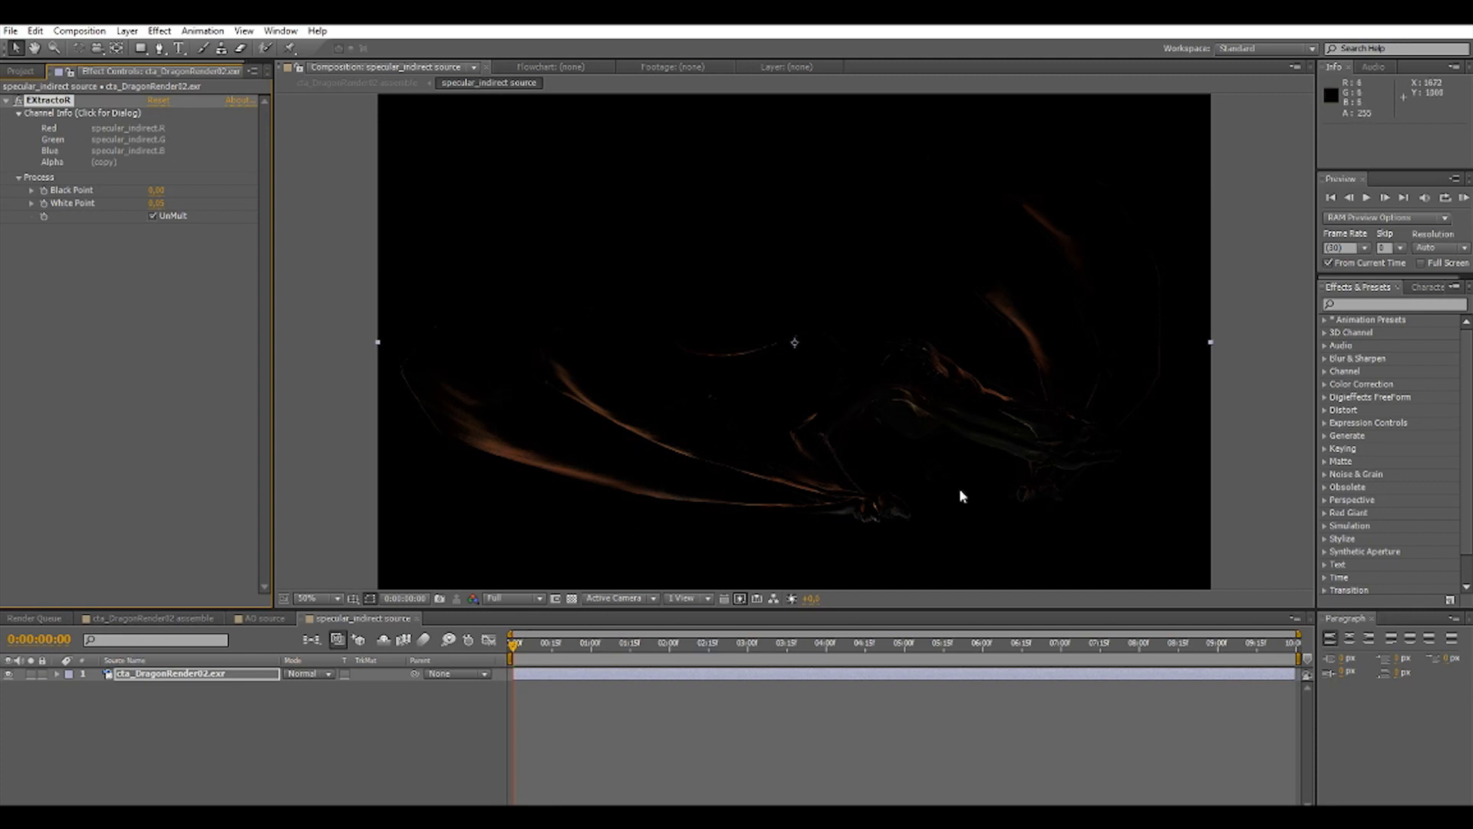
Return to the assemble composition and compare the dragon with the specular_indirect layer hidden and shown.
click(149, 618)
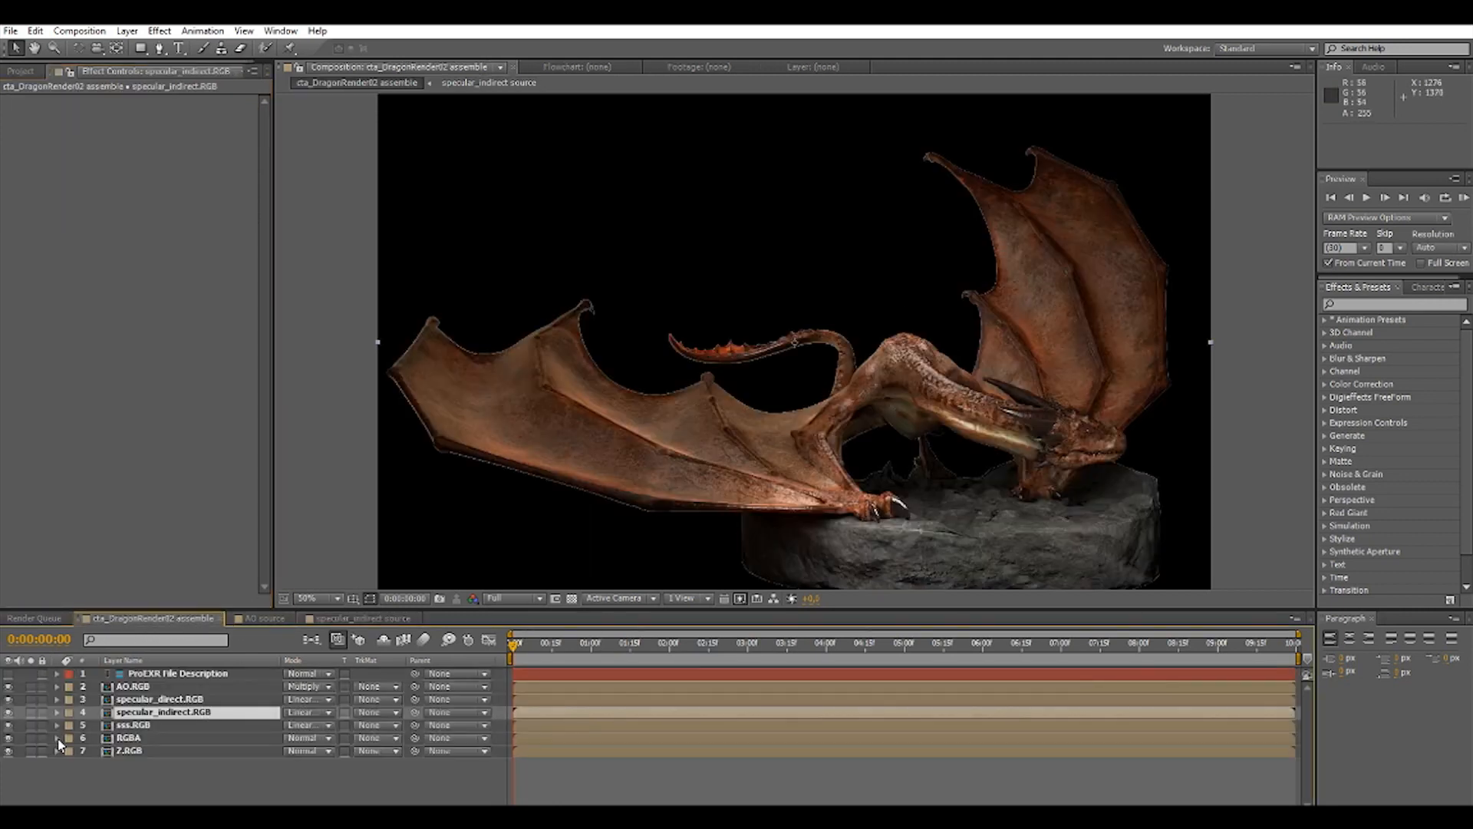
click(8, 712)
click(8, 712)
click(8, 712)
click(8, 712)
click(8, 712)
click(7, 712)
click(8, 712)
click(8, 712)
click(7, 712)
click(7, 712)
click(8, 712)
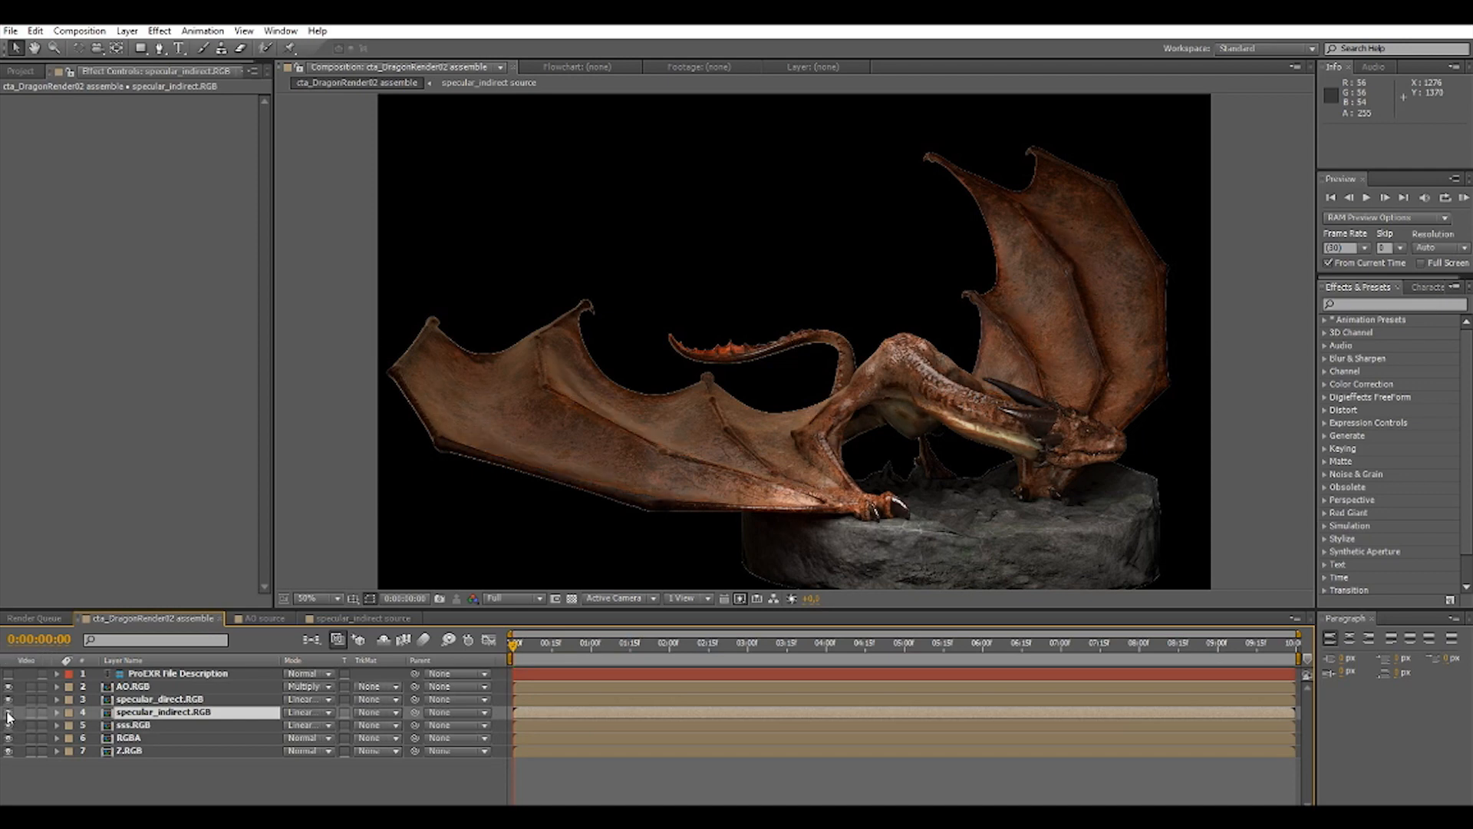
click(7, 712)
click(8, 712)
click(7, 712)
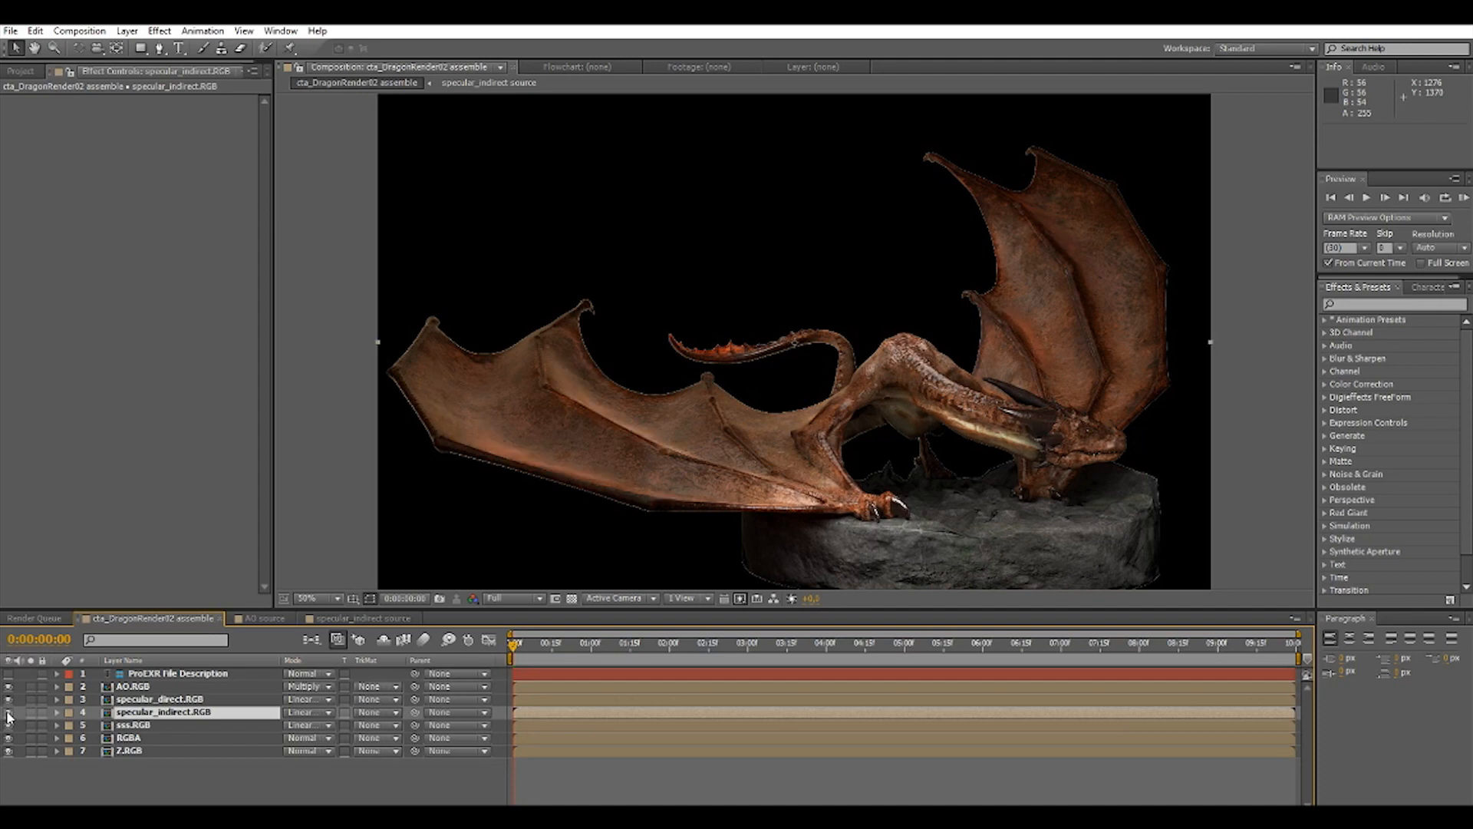
Set the specular_indirect pass's EXtractoR White Point to 0.1.
double_click(184, 713)
click(157, 203)
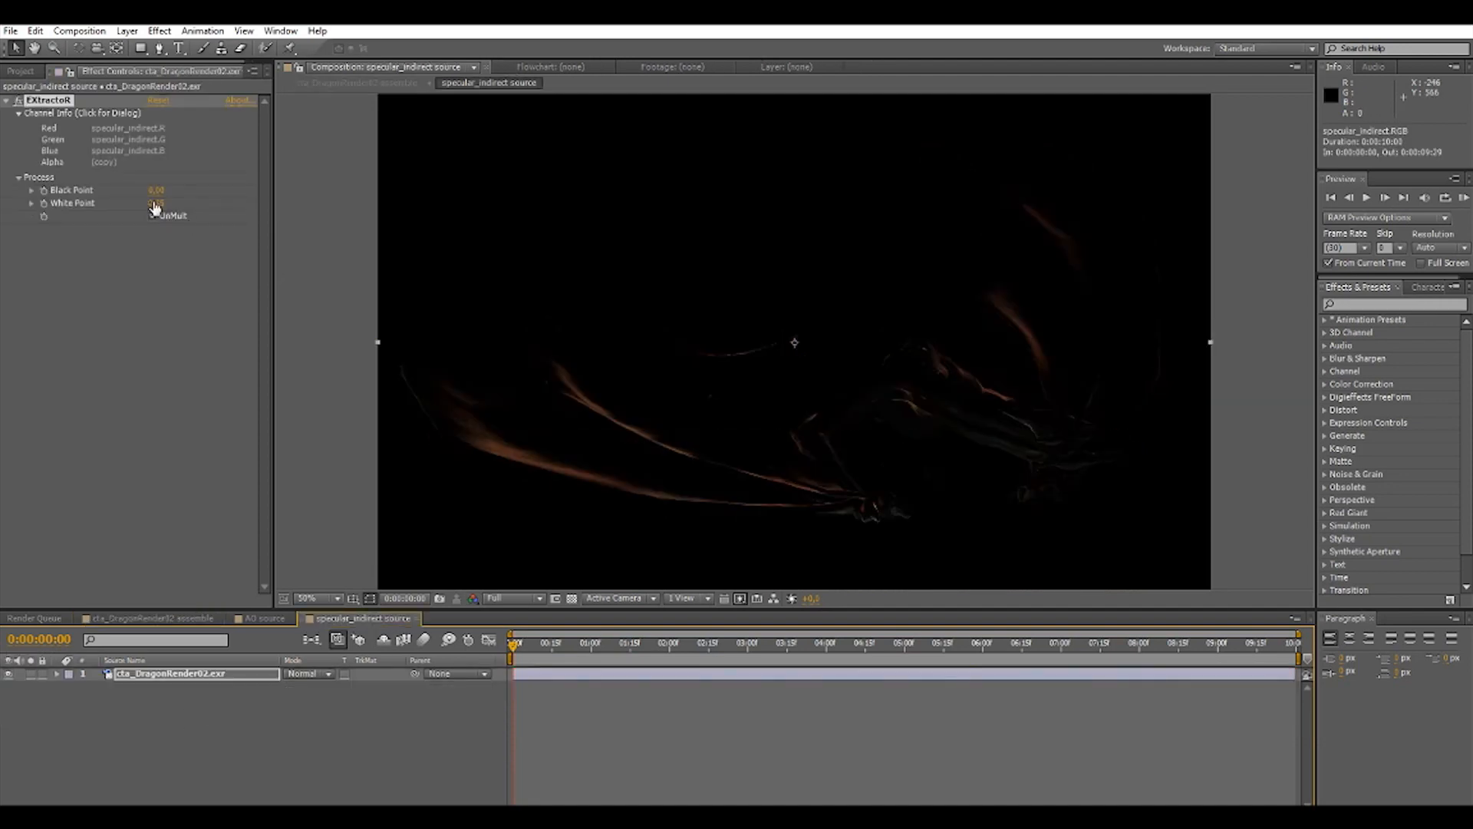
text(0,5)
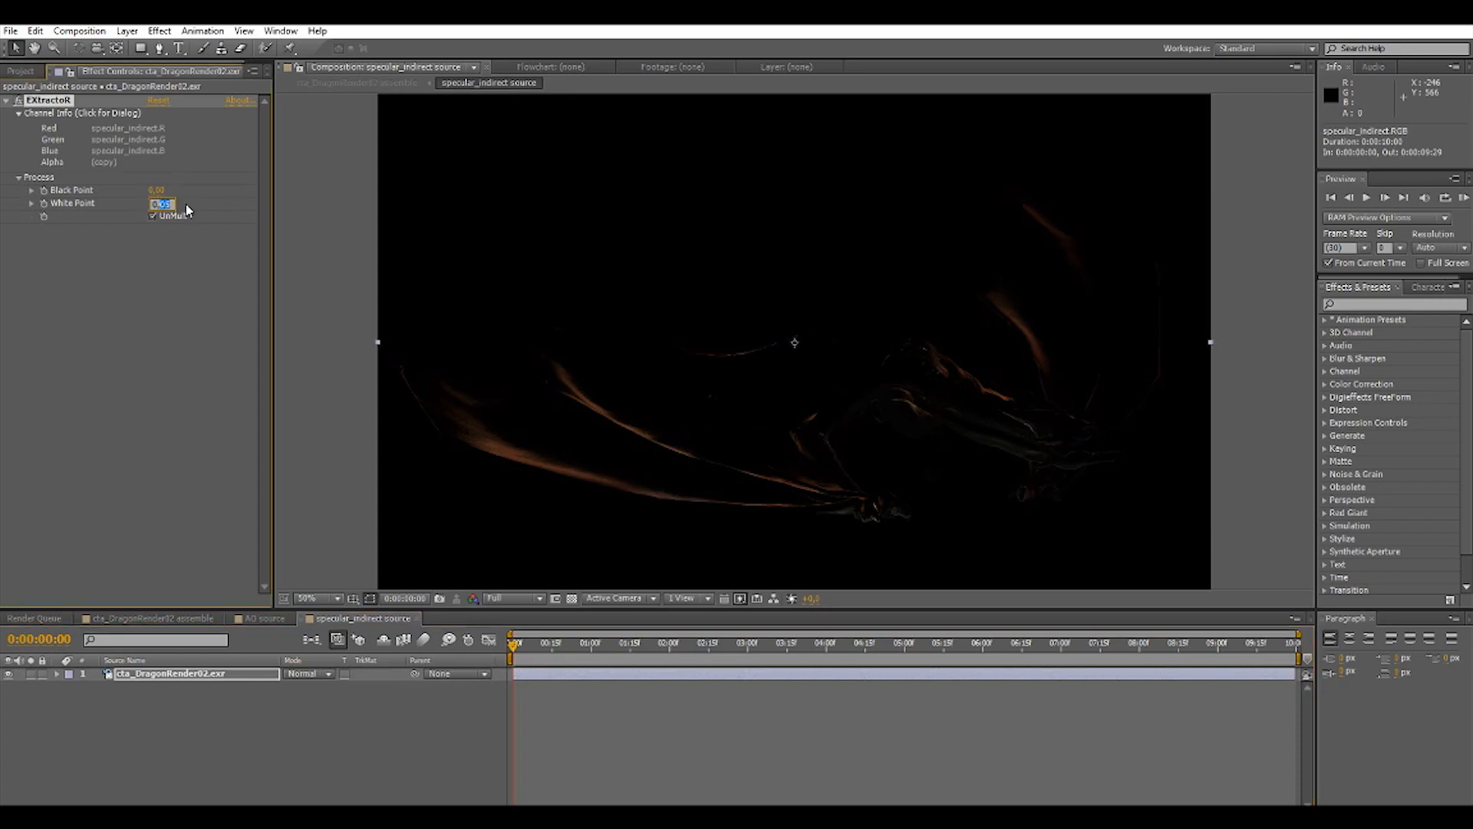
text(0,1)
key(Return)
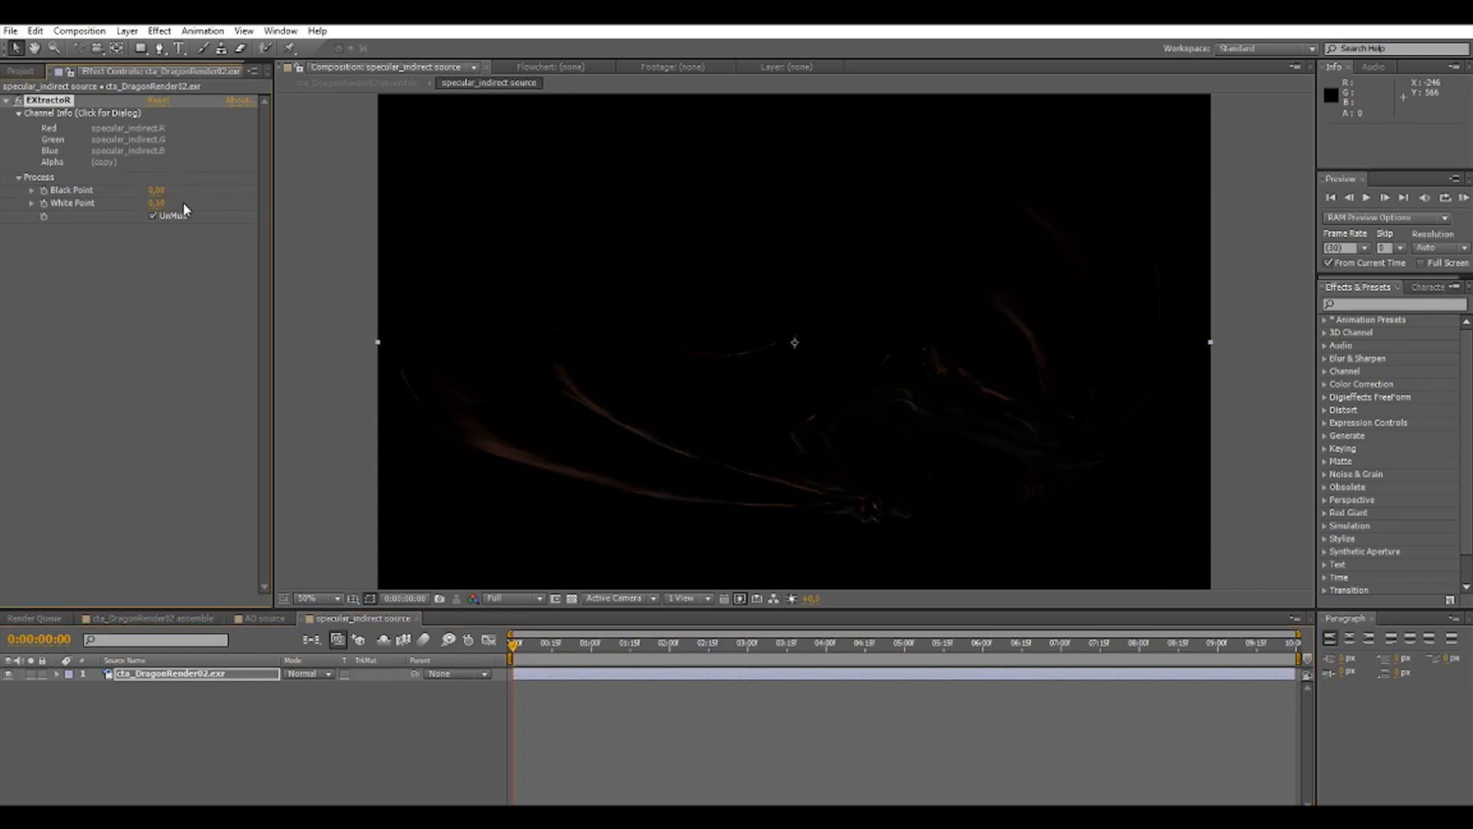
Return to the cta_DragonRender02 assemble composition and scrub the current time to 0:00:04:22.
click(164, 620)
drag(566, 646, 626, 651)
drag(783, 651, 883, 650)
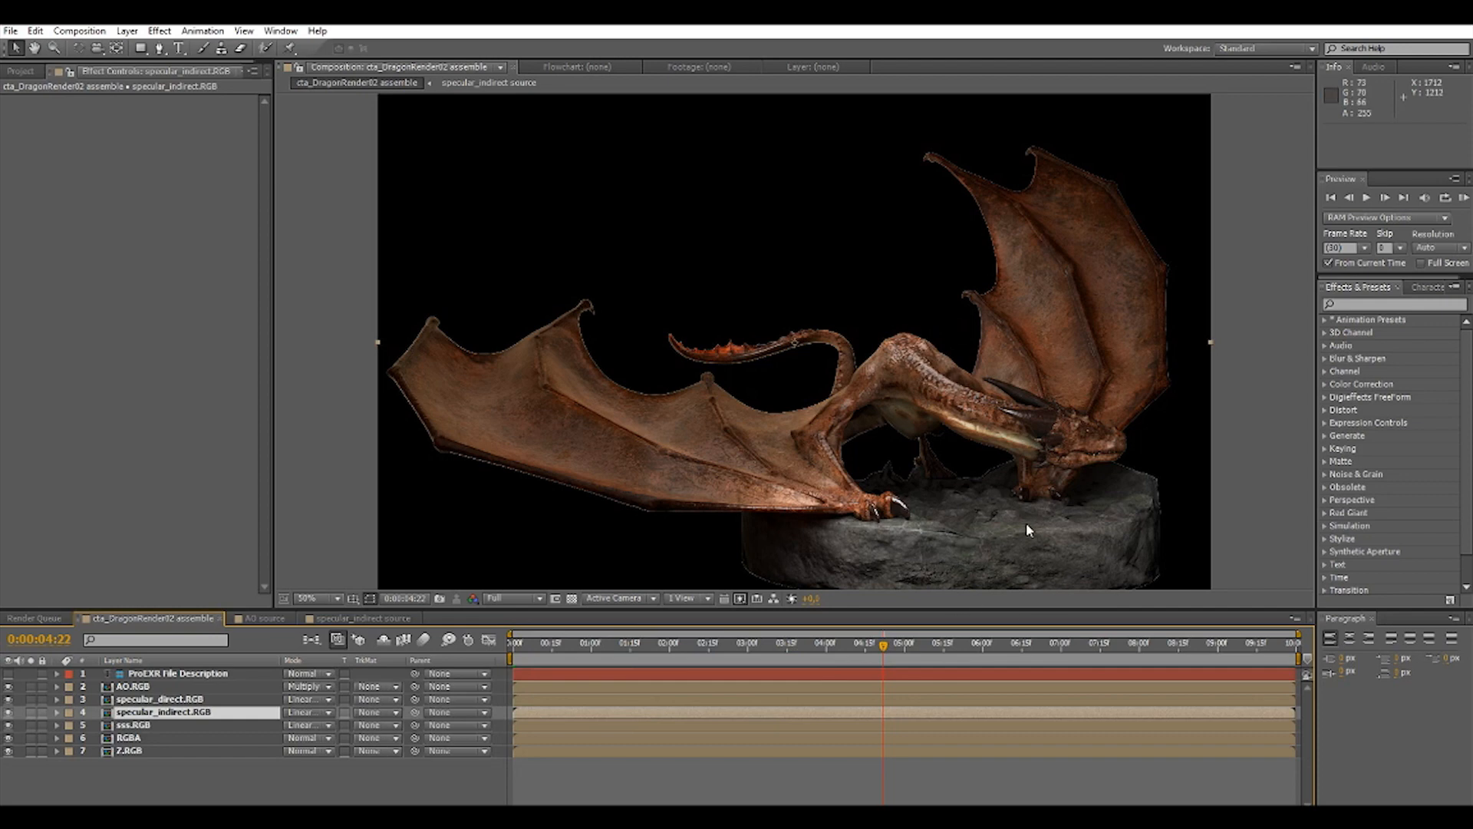
Compare the dragon composite with the sss.RGB layer hidden and shown, leaving the layer visible.
drag(150, 726, 144, 732)
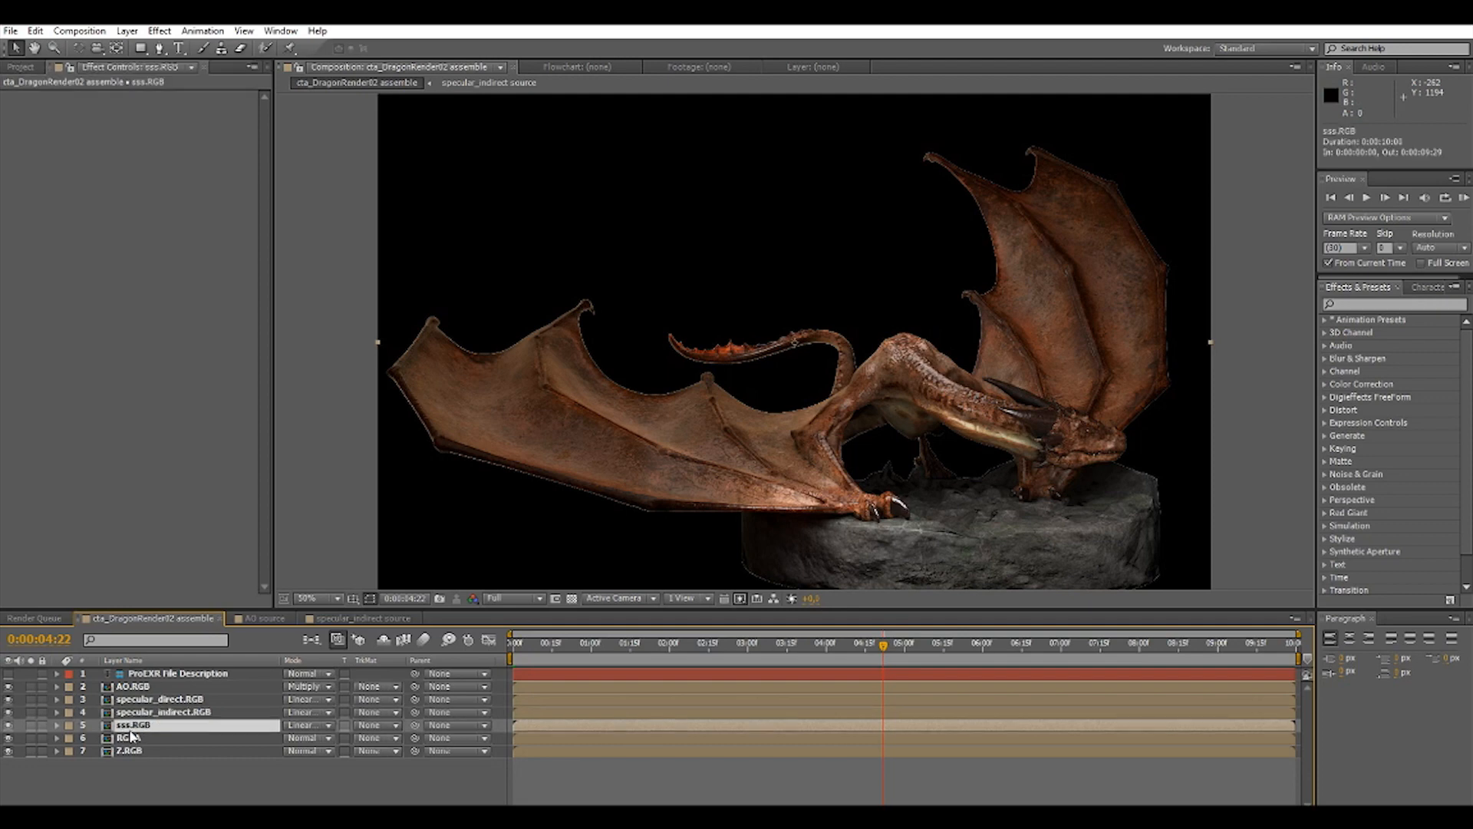
click(30, 727)
click(30, 727)
click(8, 726)
click(9, 726)
click(8, 726)
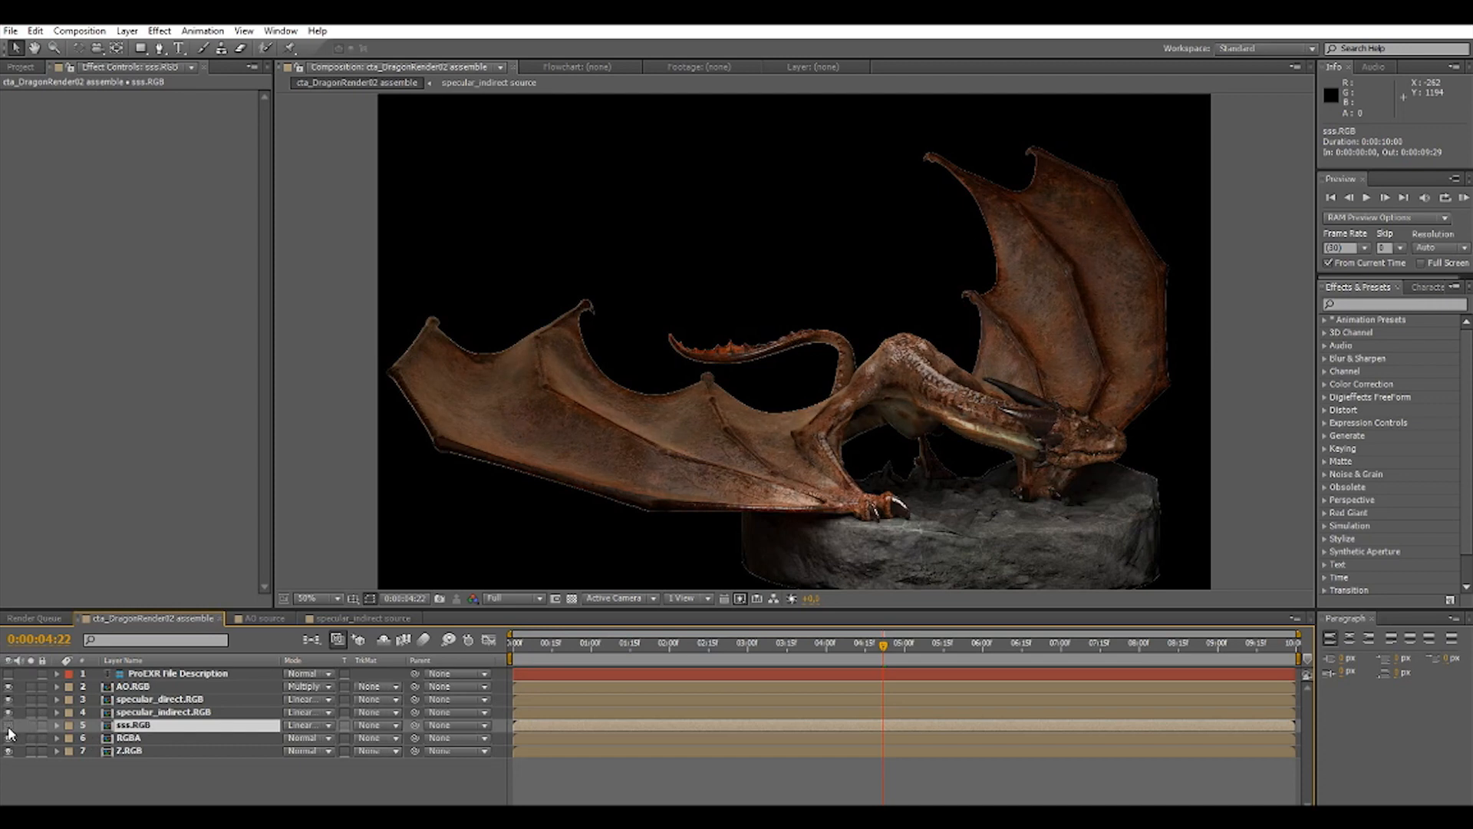
click(8, 725)
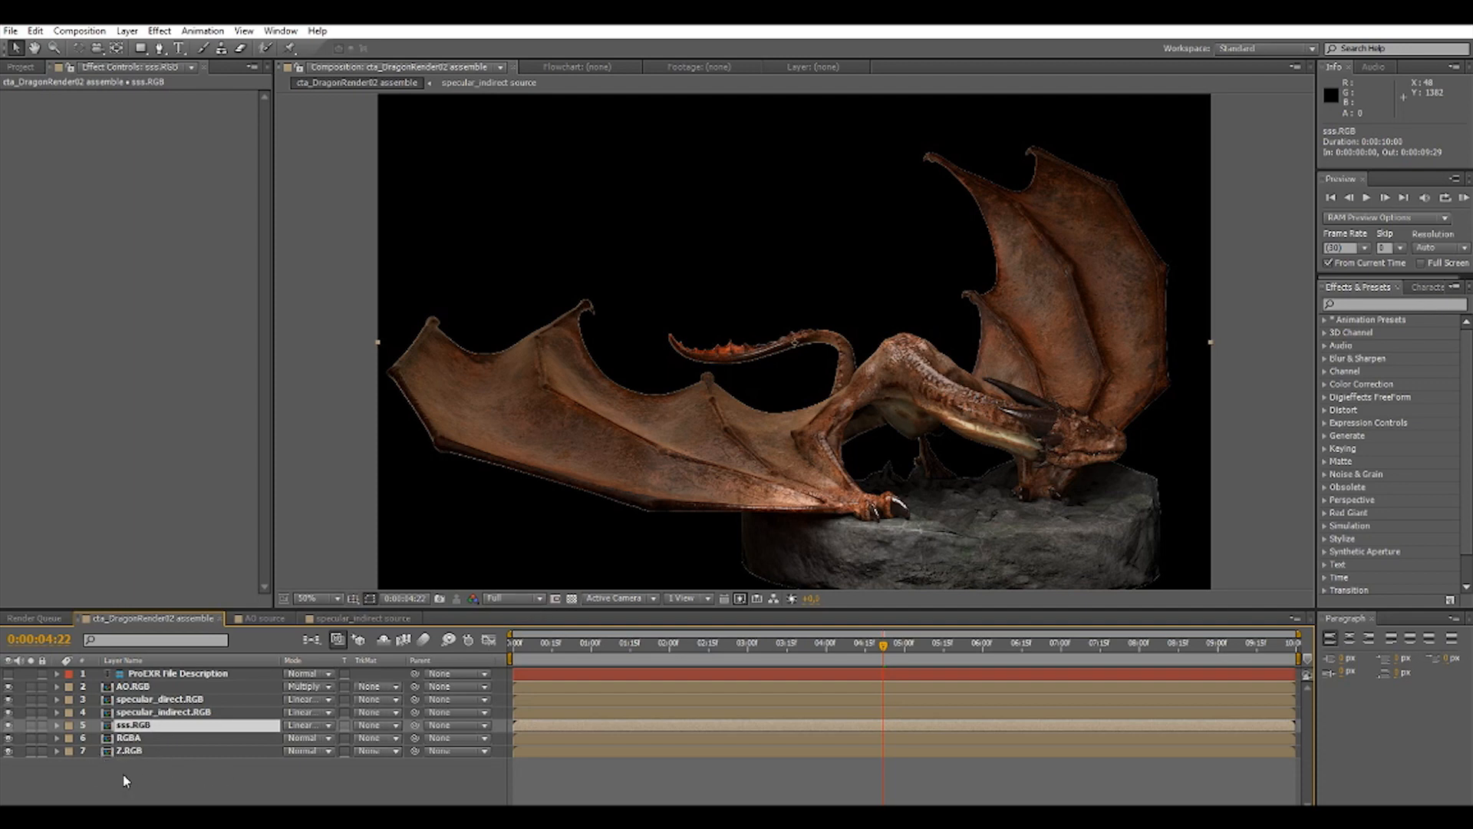
Pre-compose the layers from AO.RGB through RGBA into a new composition named Dragon_Precomp, moving all attributes into it.
click(128, 751)
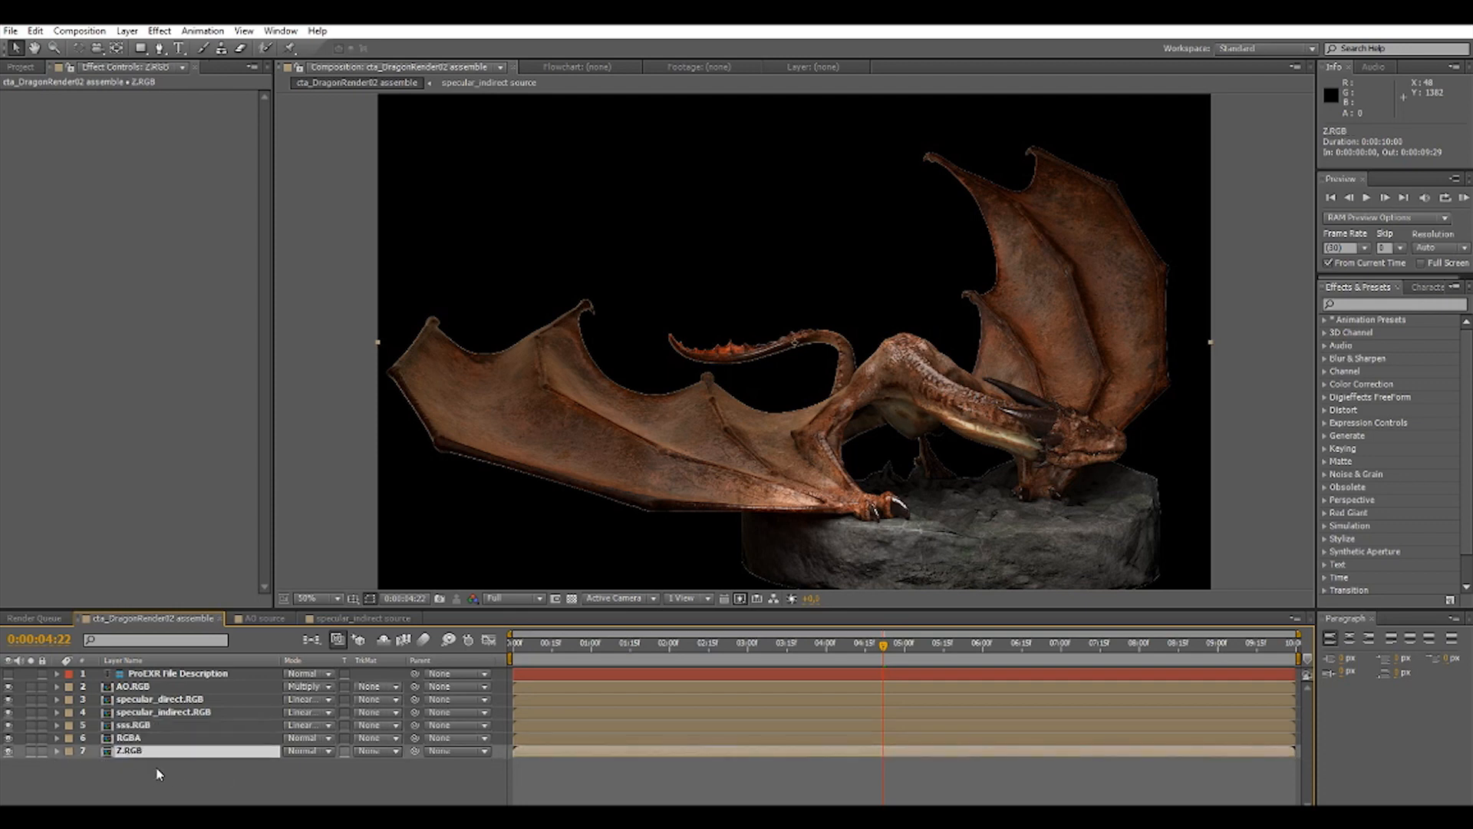
click(148, 687)
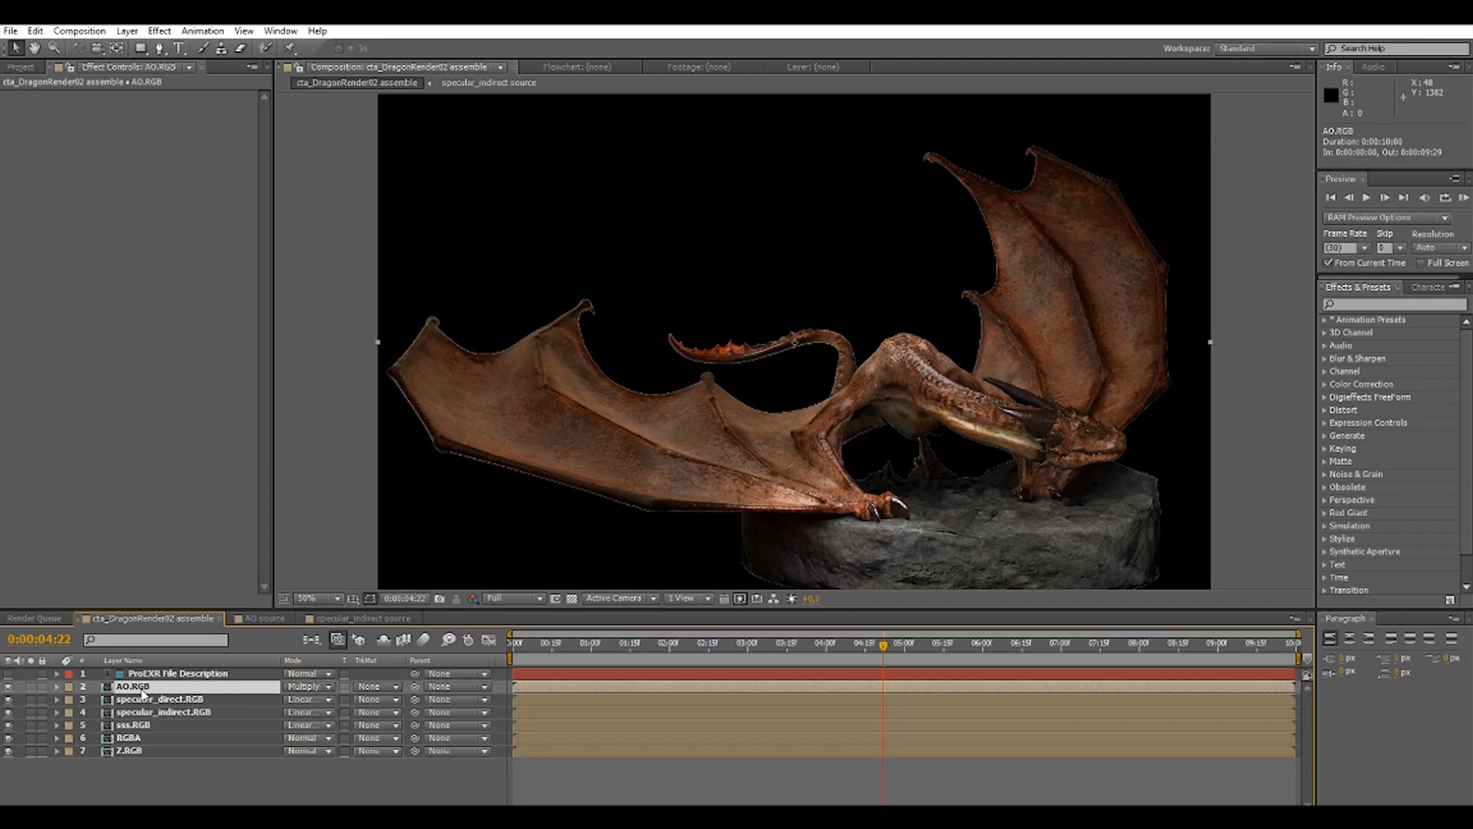
shift+click(150, 739)
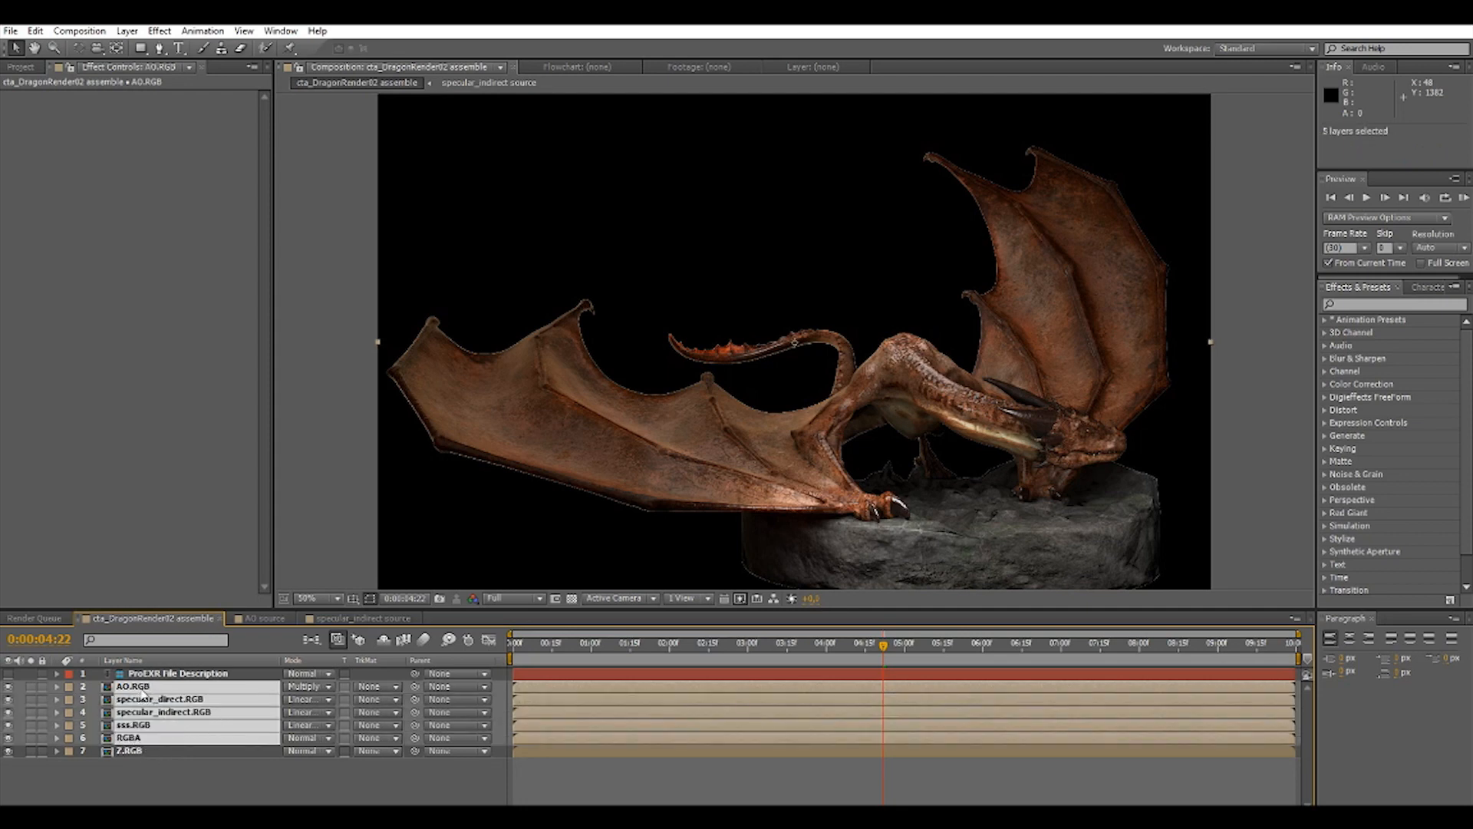
click(126, 31)
click(261, 566)
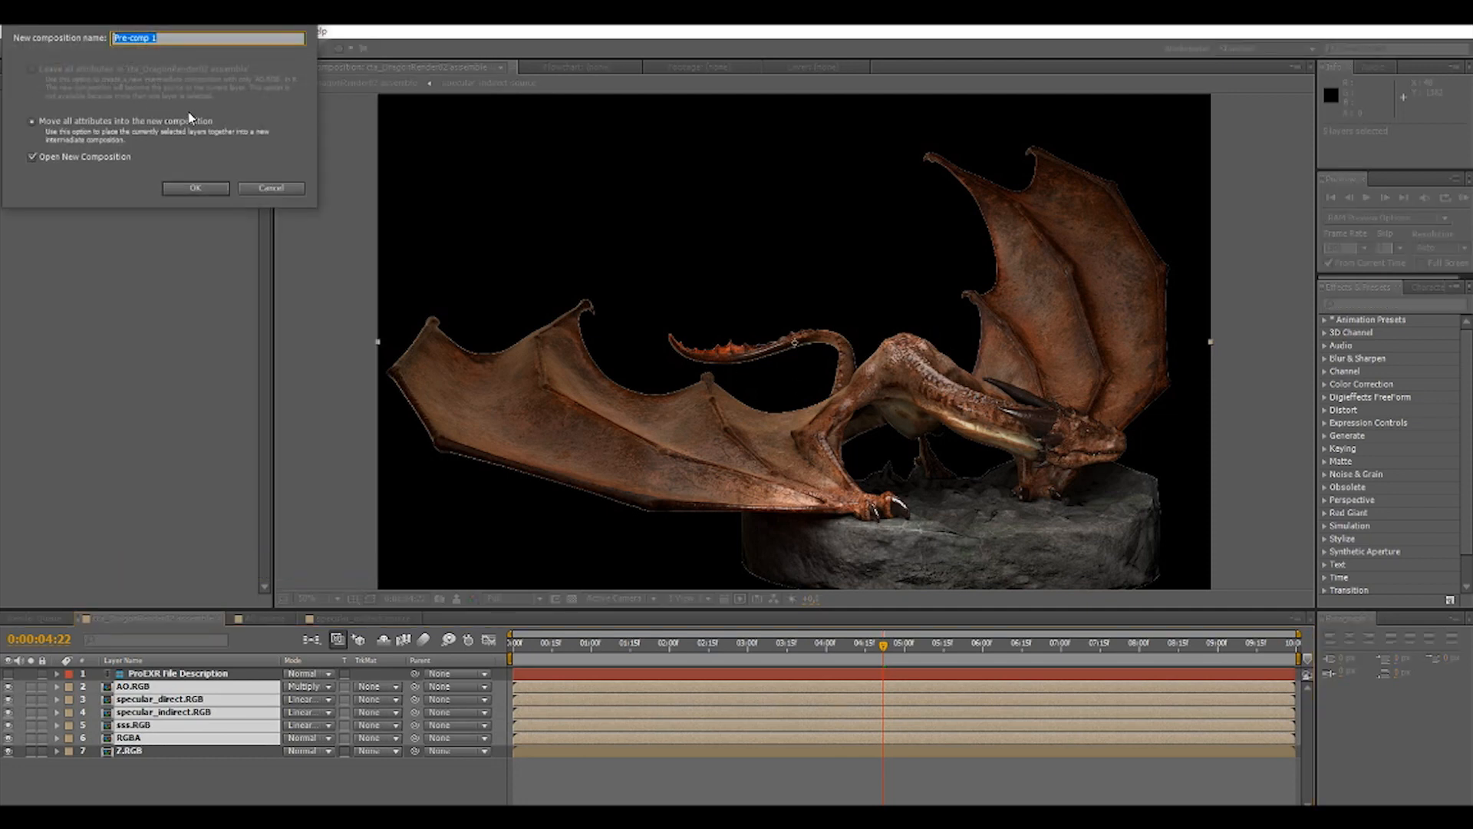
text(Dragon_)
key(Return)
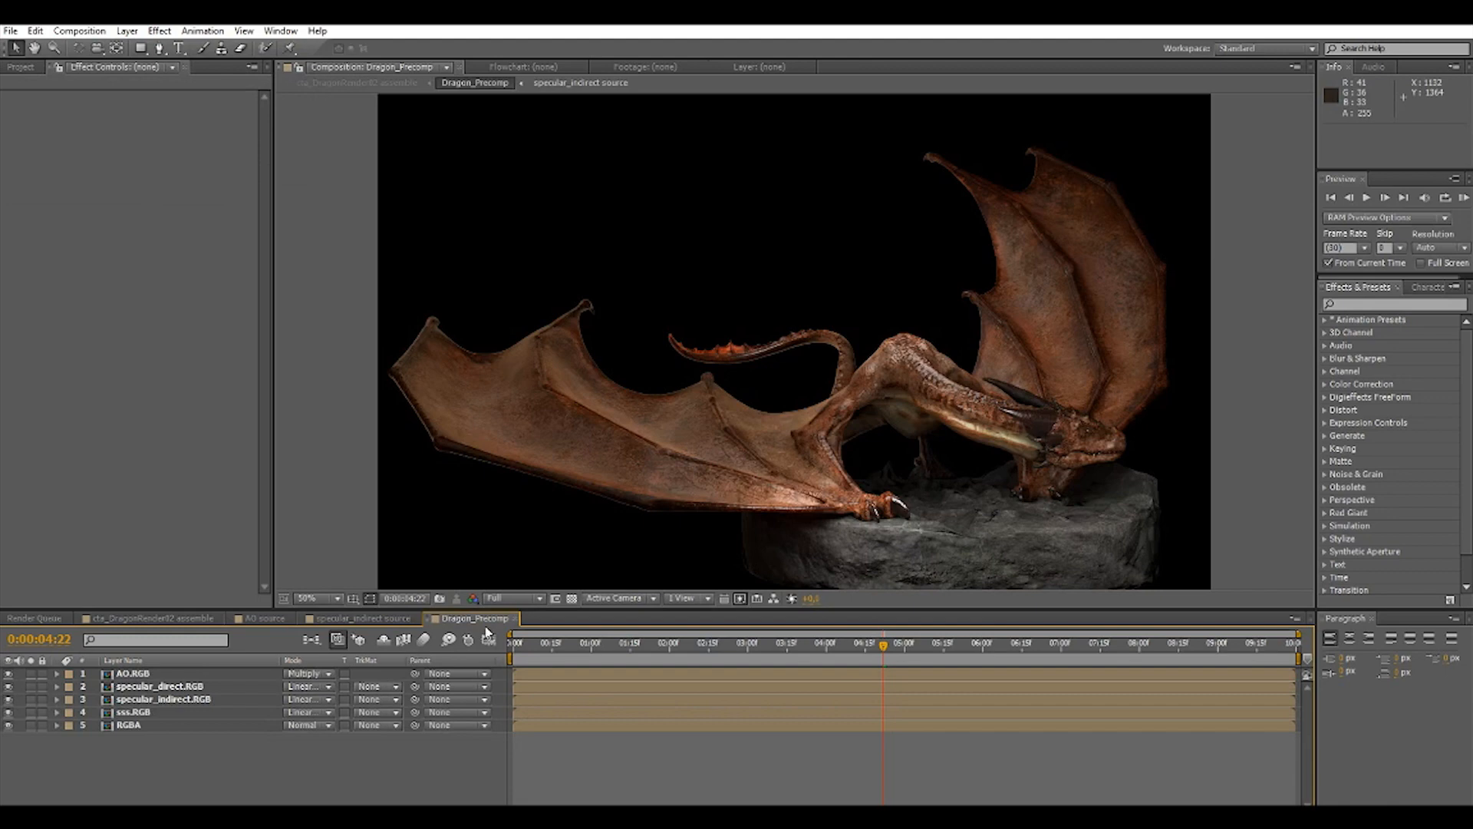
Return to the assemble composition and hide the Z.RGB layer.
click(173, 618)
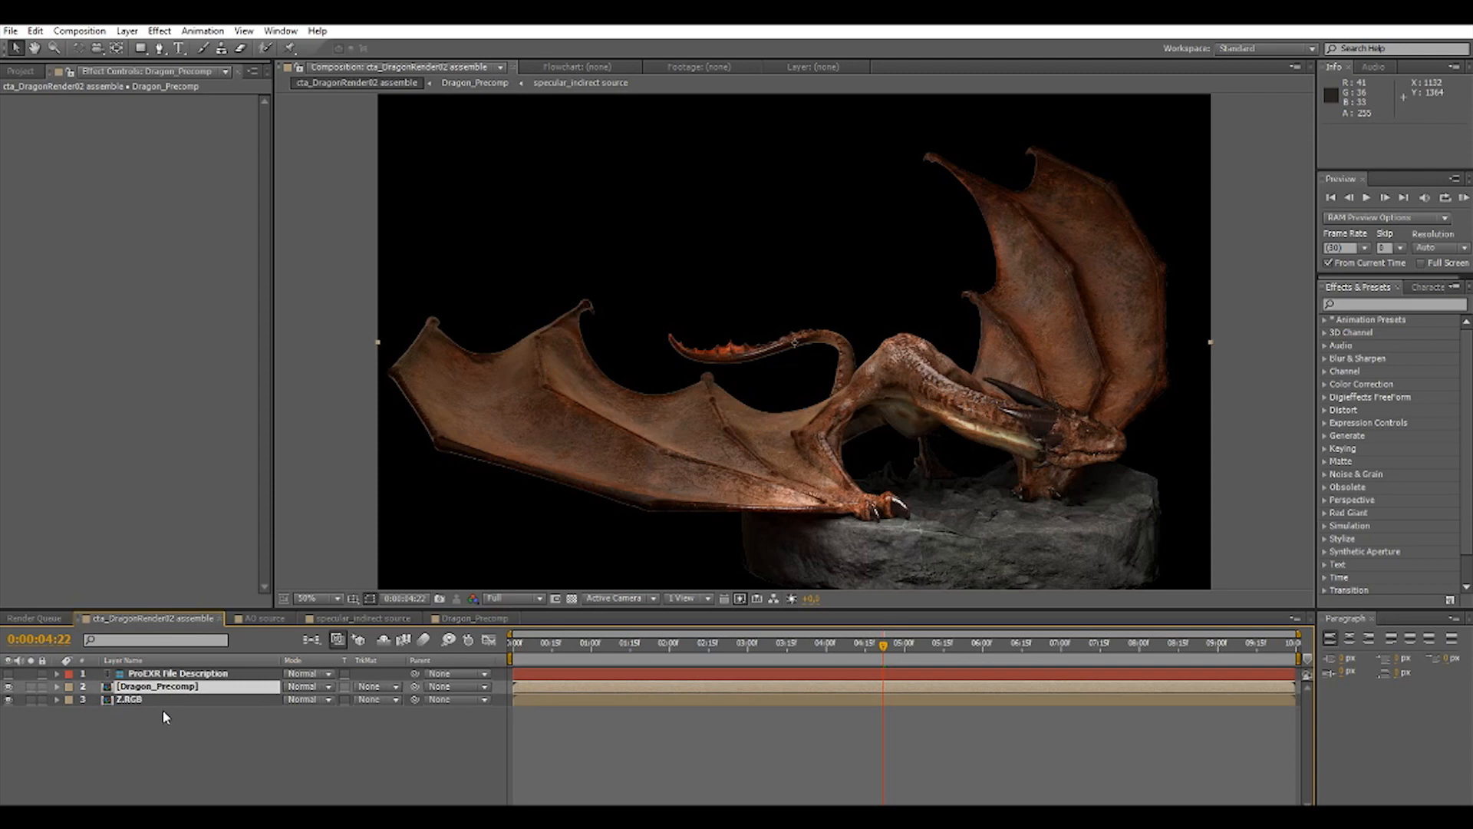
click(9, 699)
Apply a Lens Blur effect to the Dragon_Precomp layer and use Z.RGB as its depth map layer.
click(147, 688)
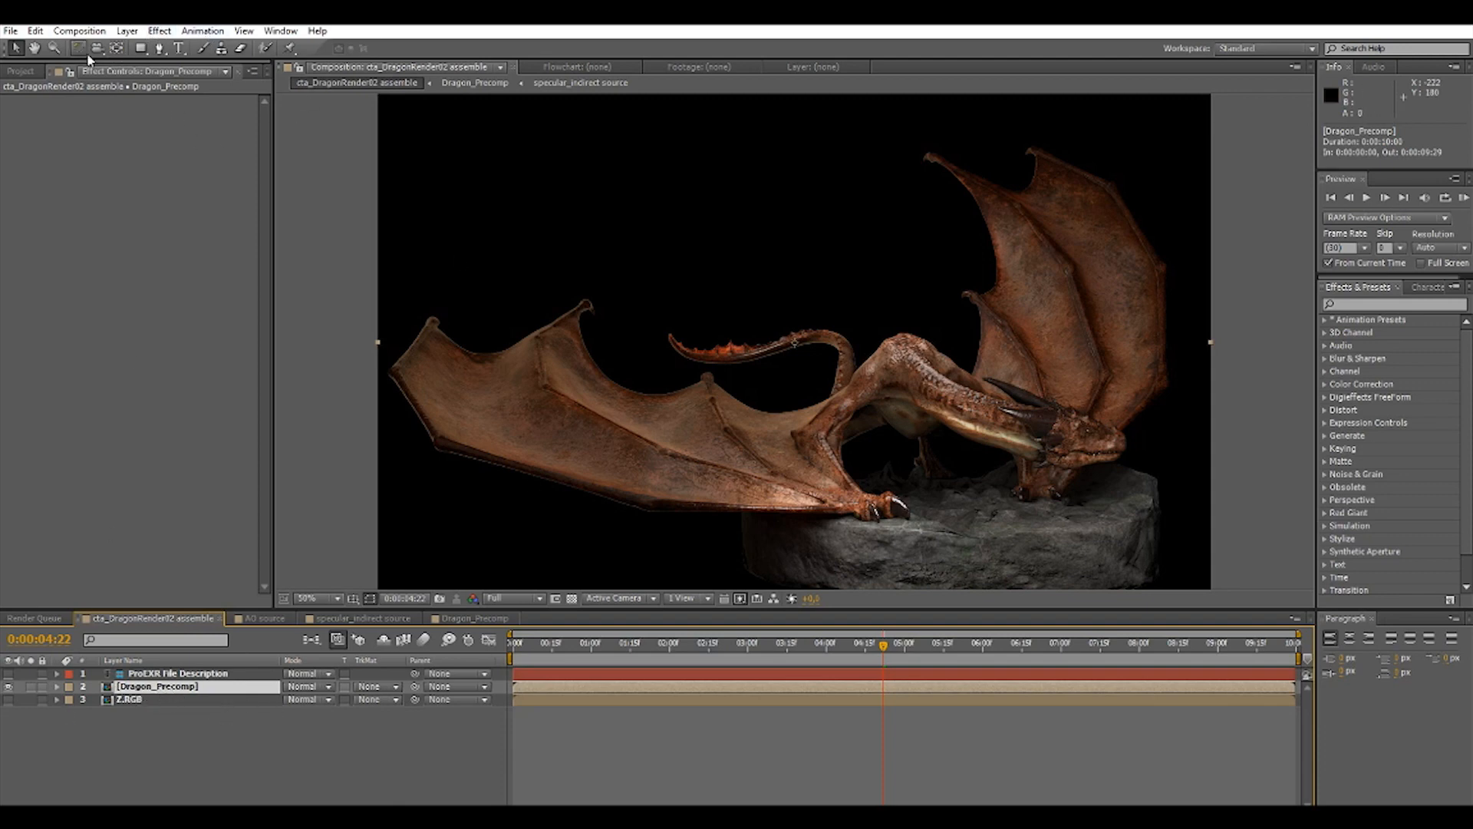
click(160, 31)
mouse_move(239, 144)
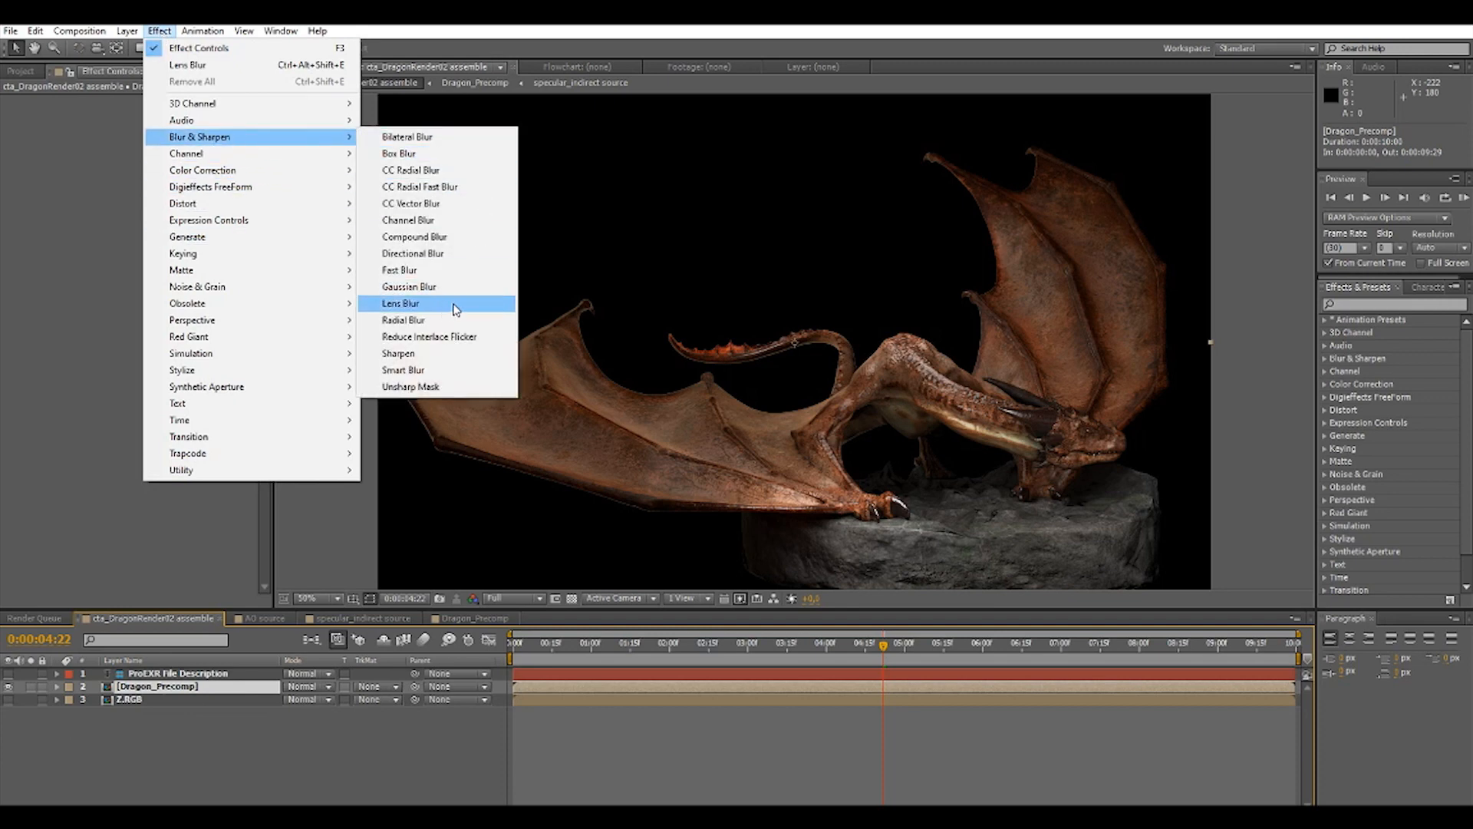
click(401, 304)
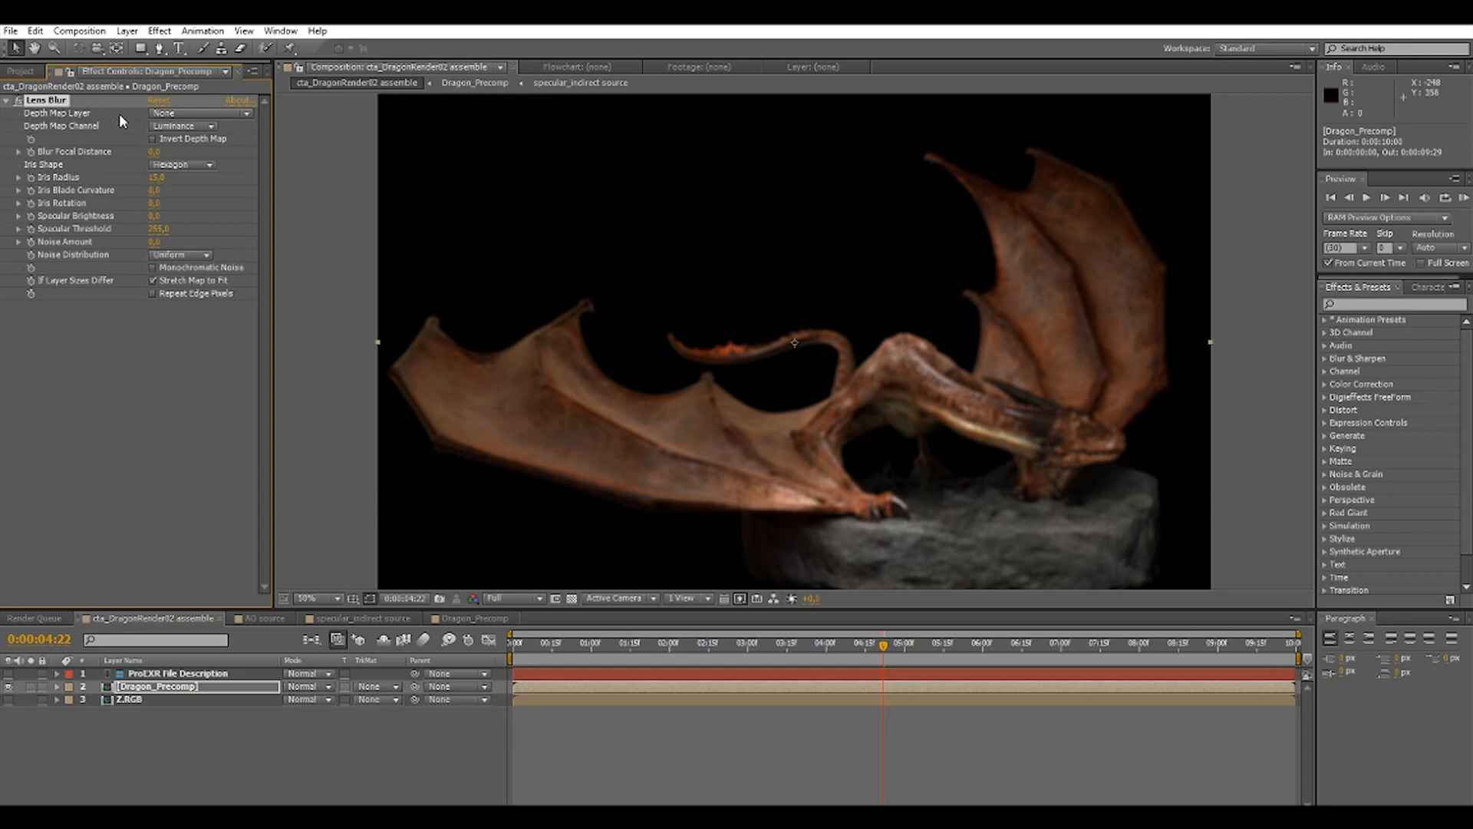
click(219, 114)
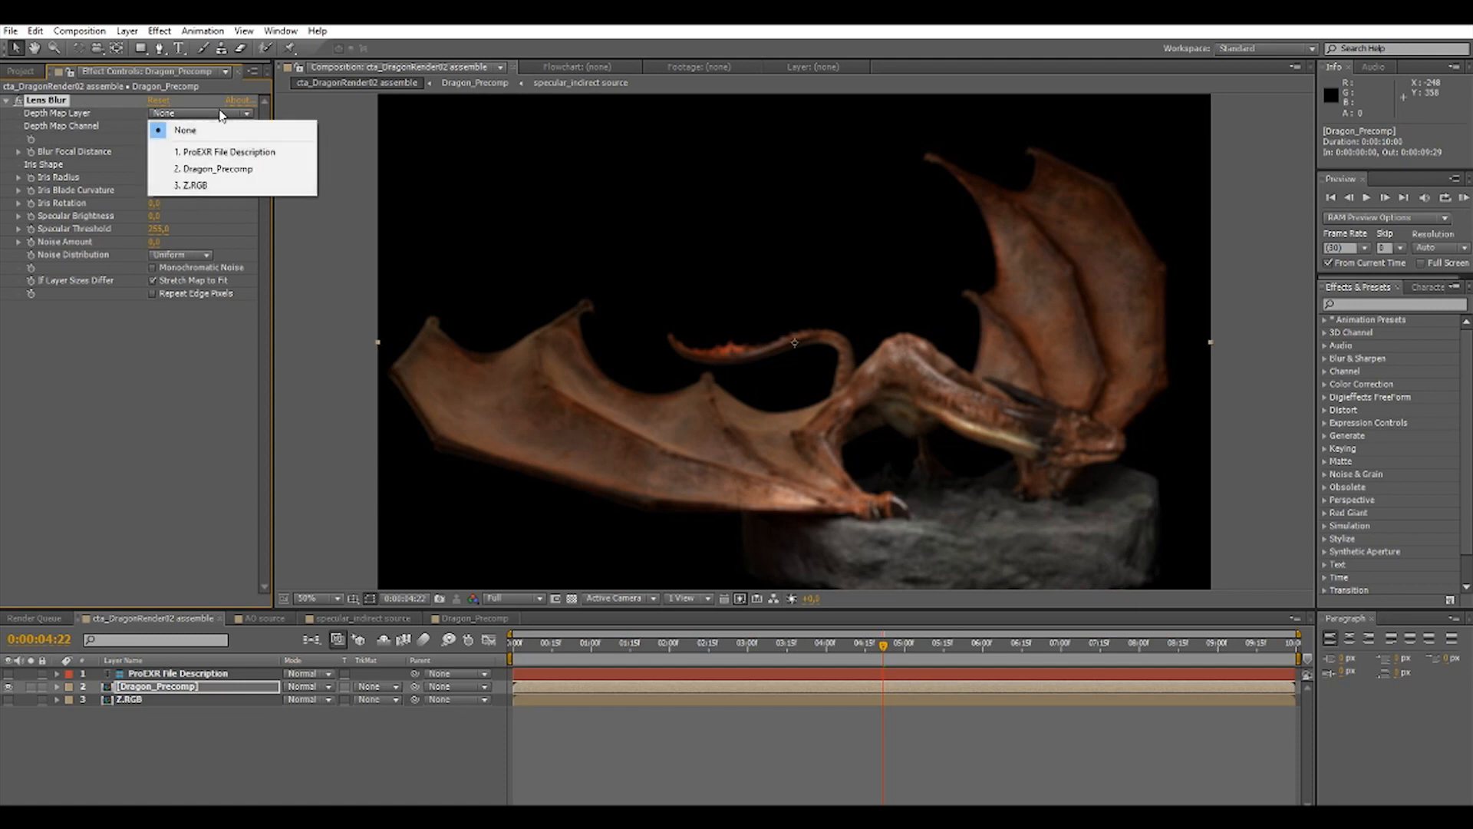
click(224, 191)
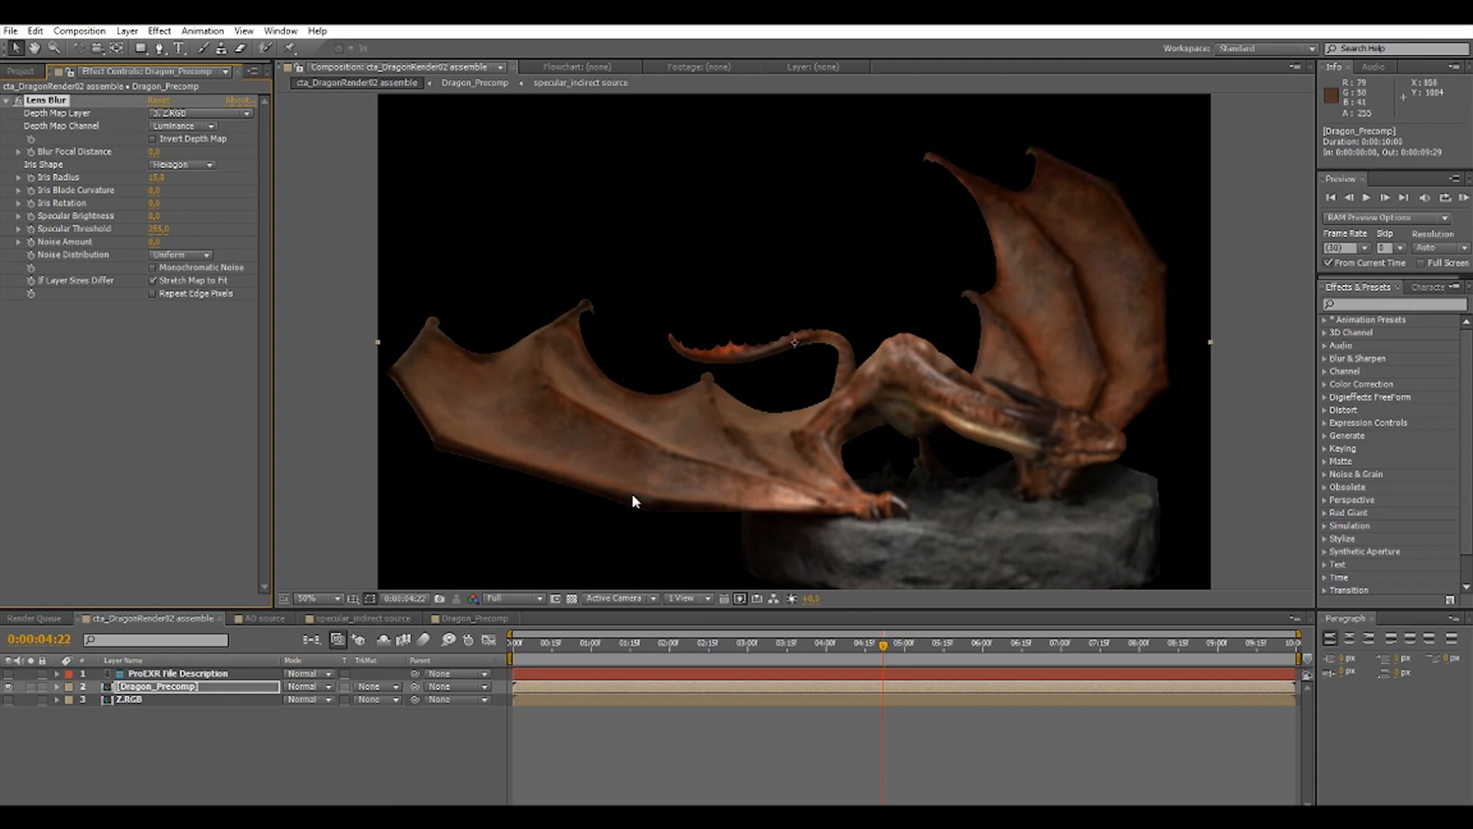
In the Z source composition, raise the EXtractoR Black Point above 0 and set the White Point to 171 to reveal depth shading.
click(138, 700)
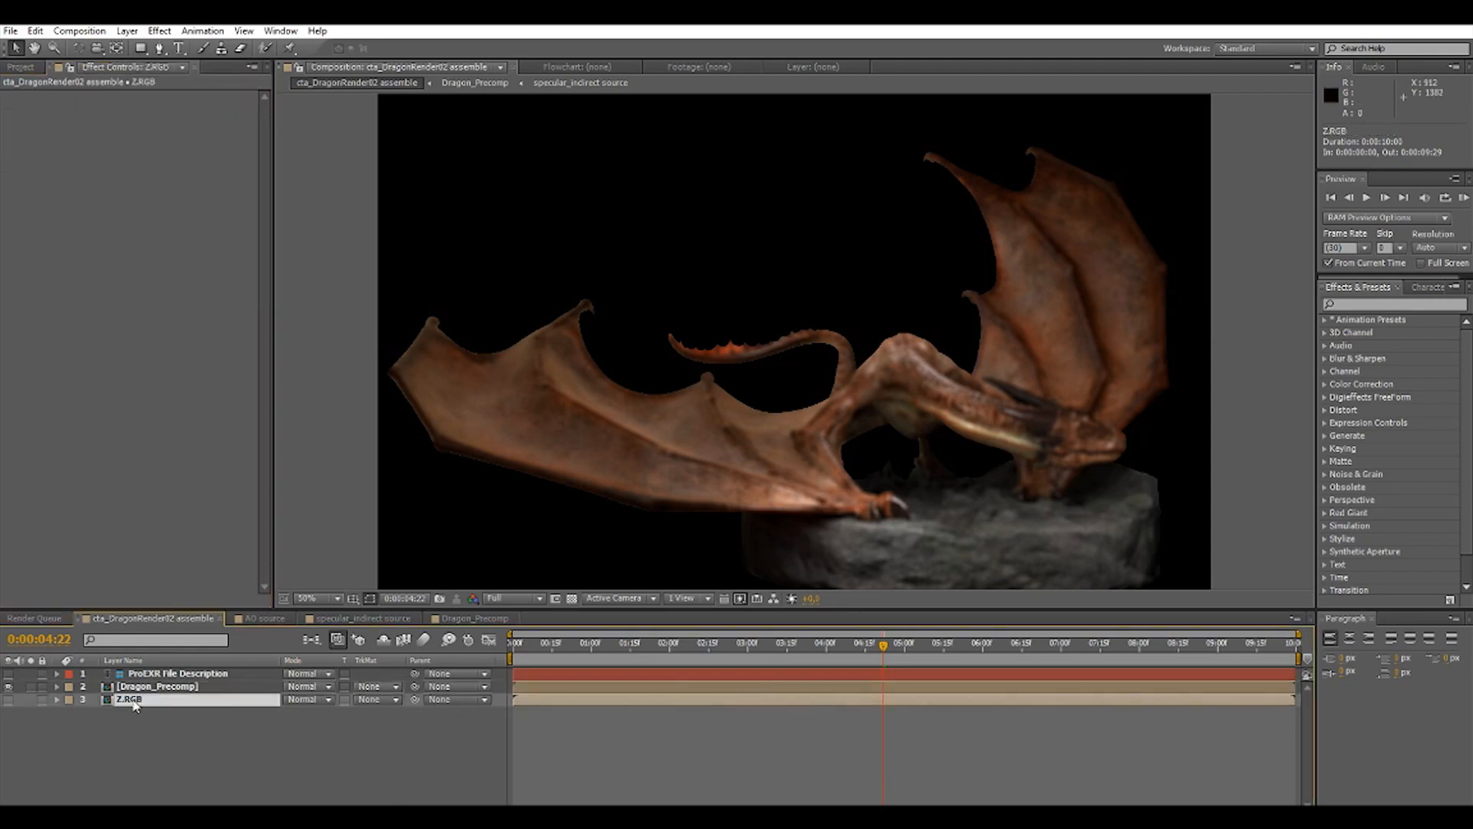
double_click(130, 701)
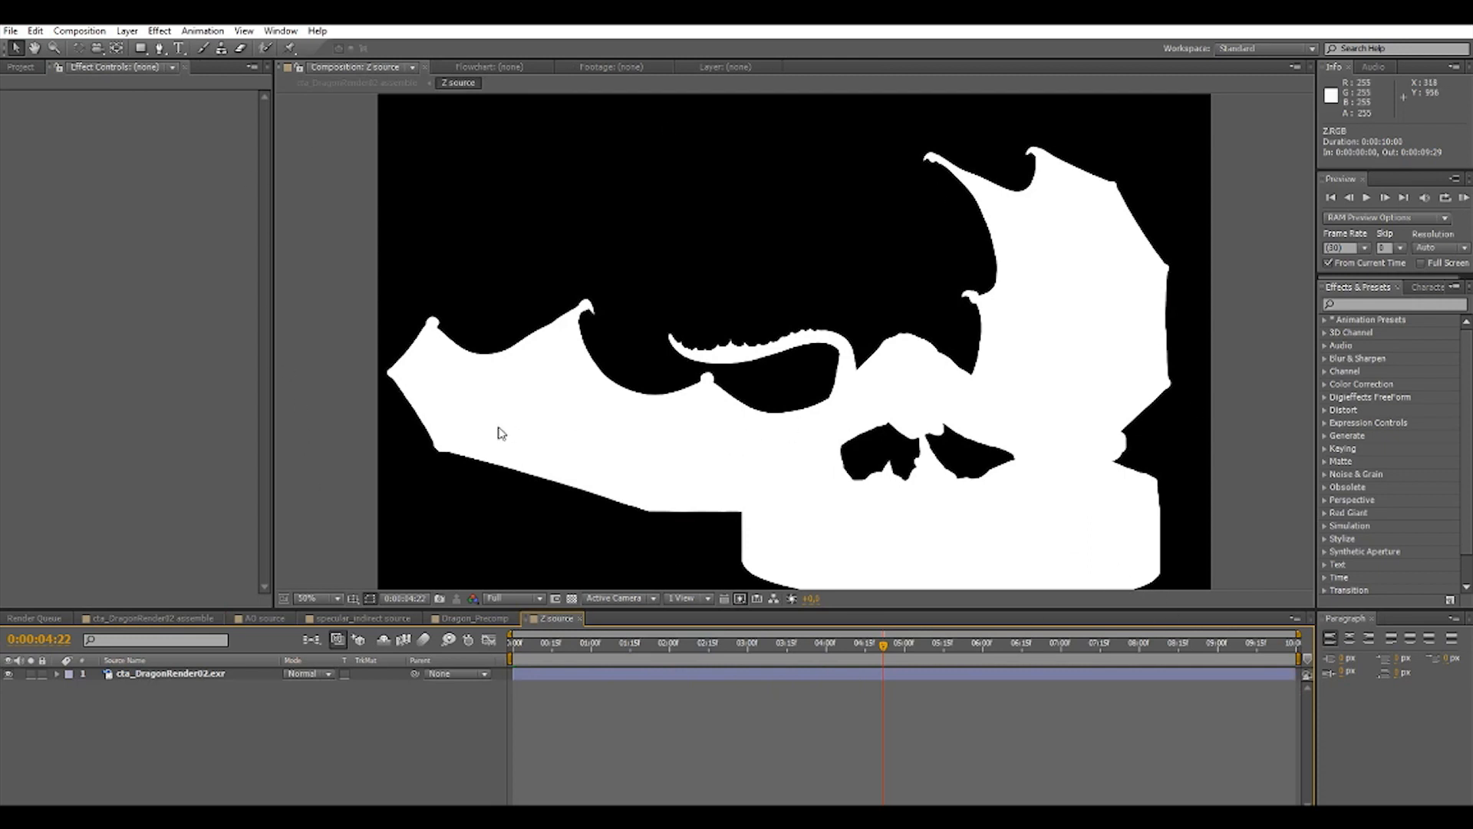
click(187, 675)
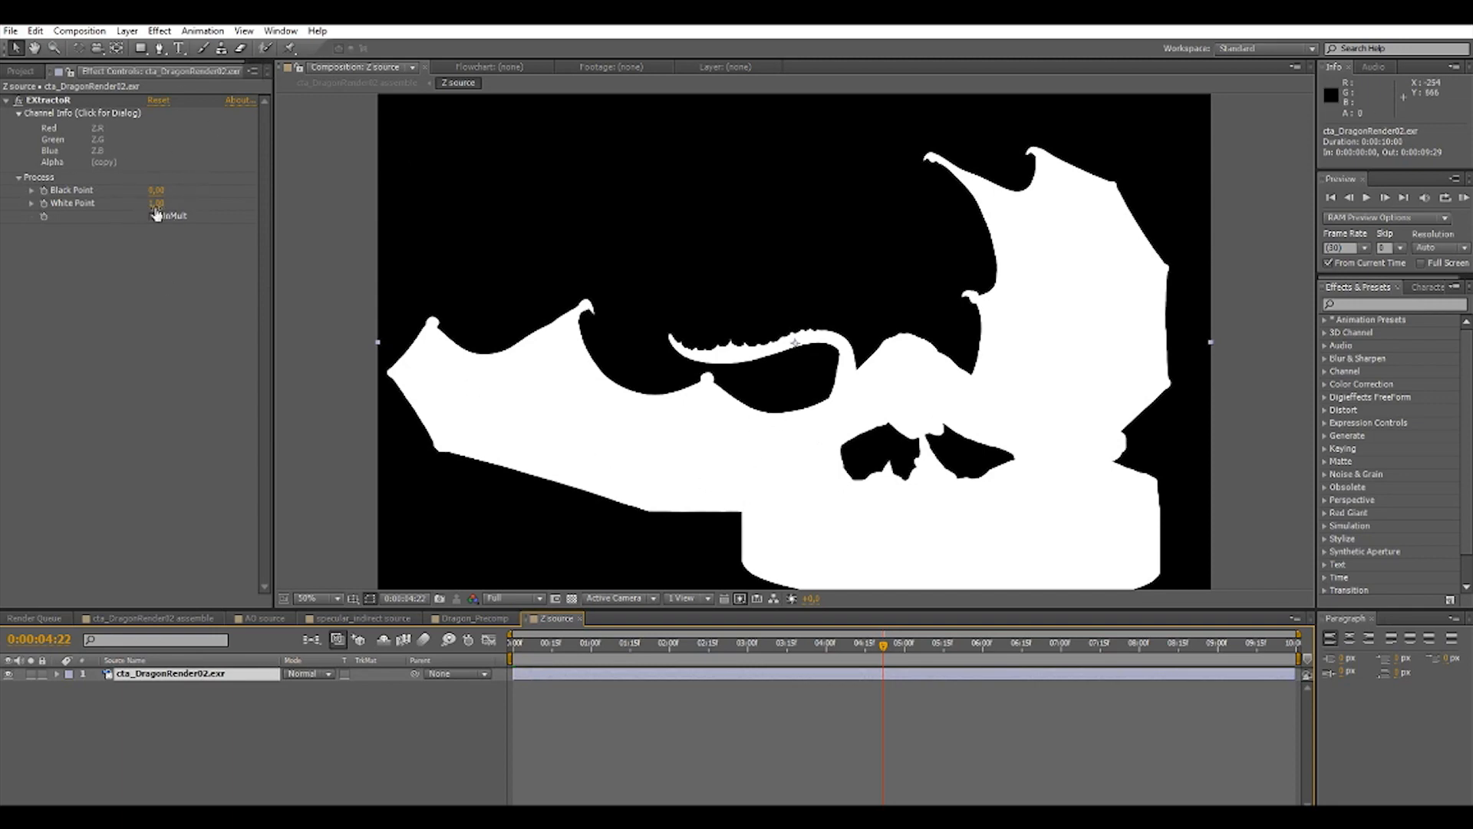
drag(155, 204, 330, 304)
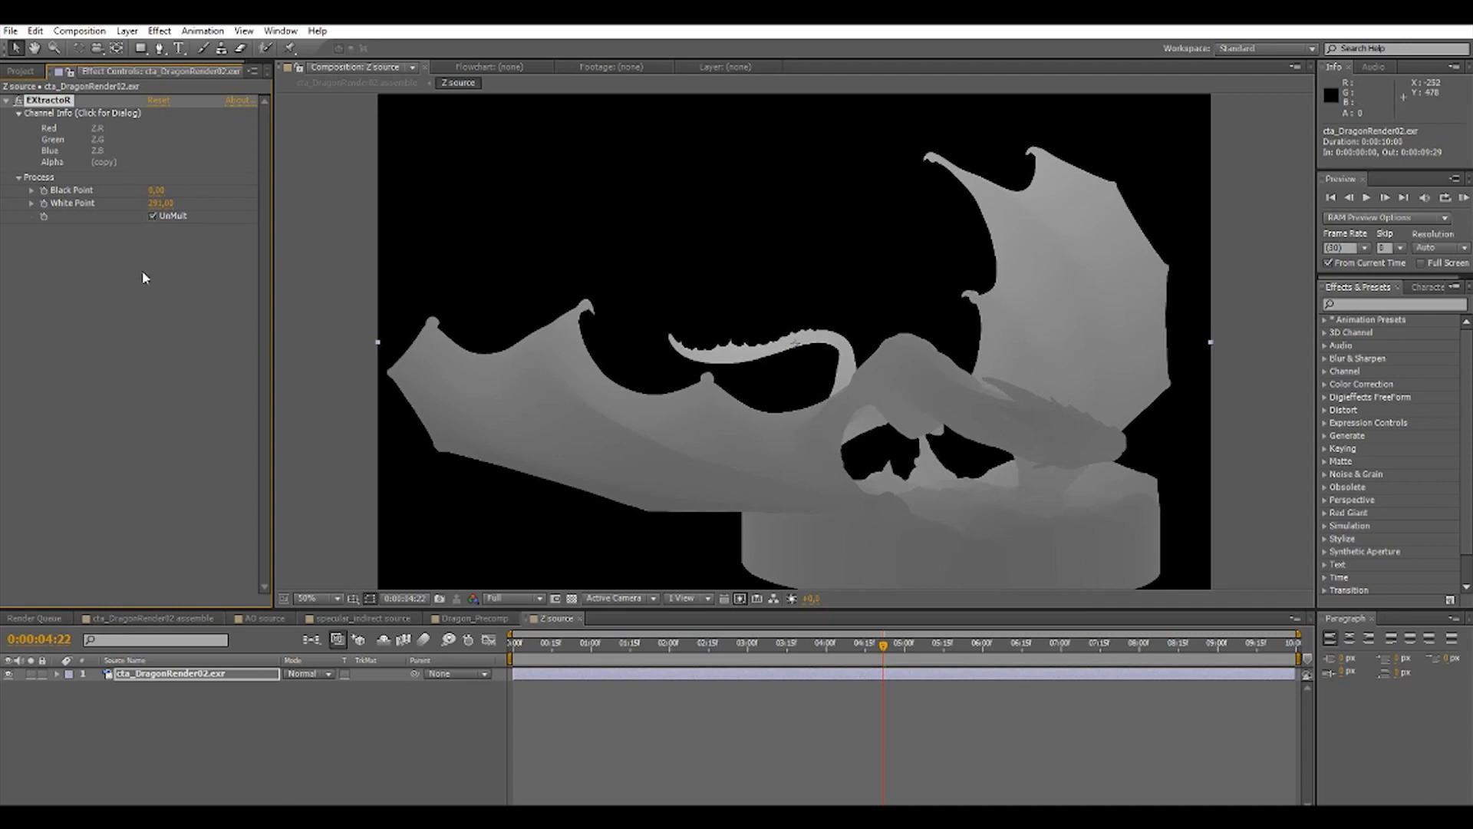
mouse_move(154, 190)
mouse_down()
mouse_move(187, 187)
mouse_move(150, 189)
mouse_move(156, 206)
mouse_up()
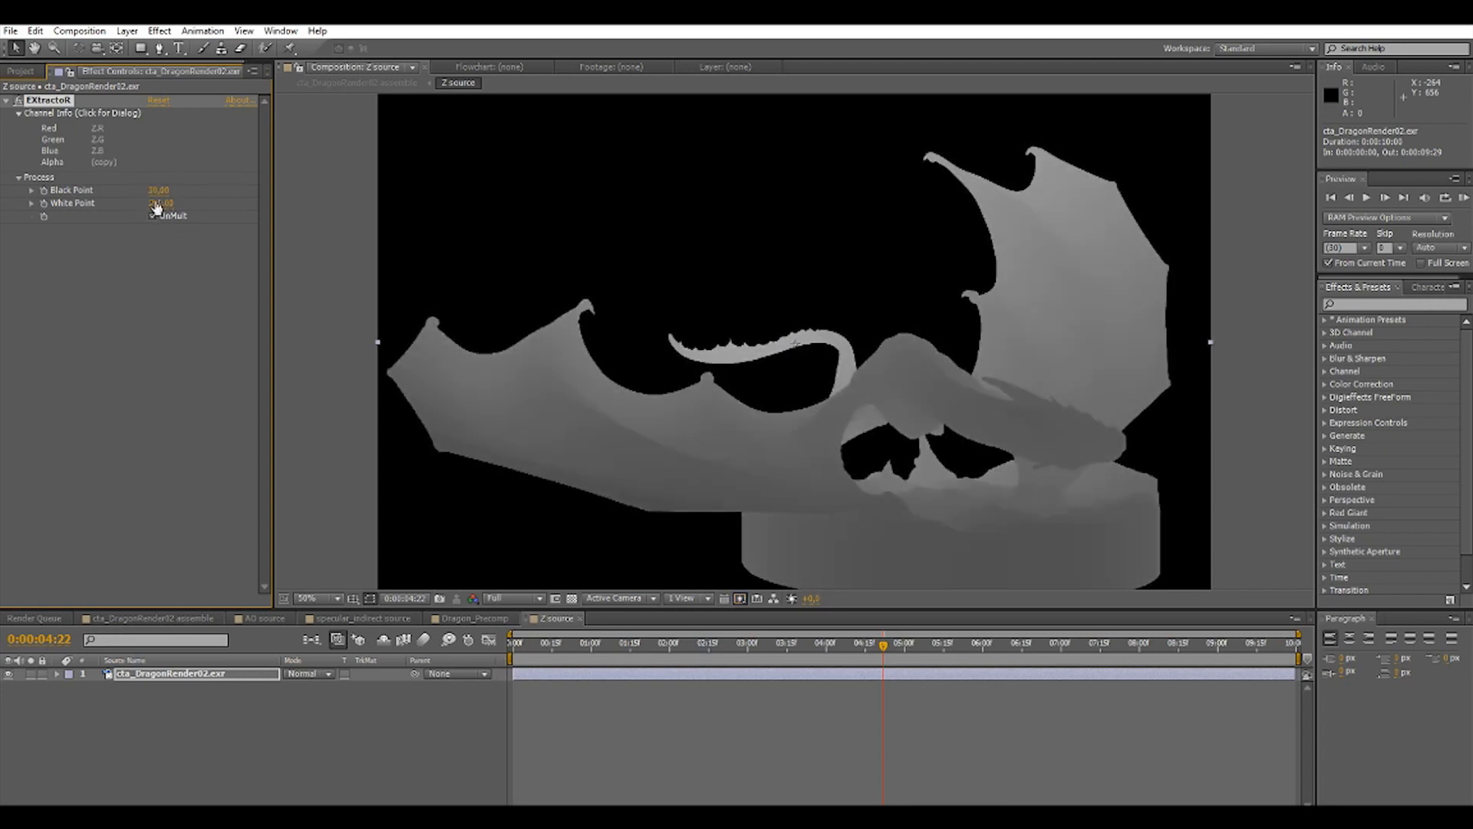
drag(134, 204, 150, 202)
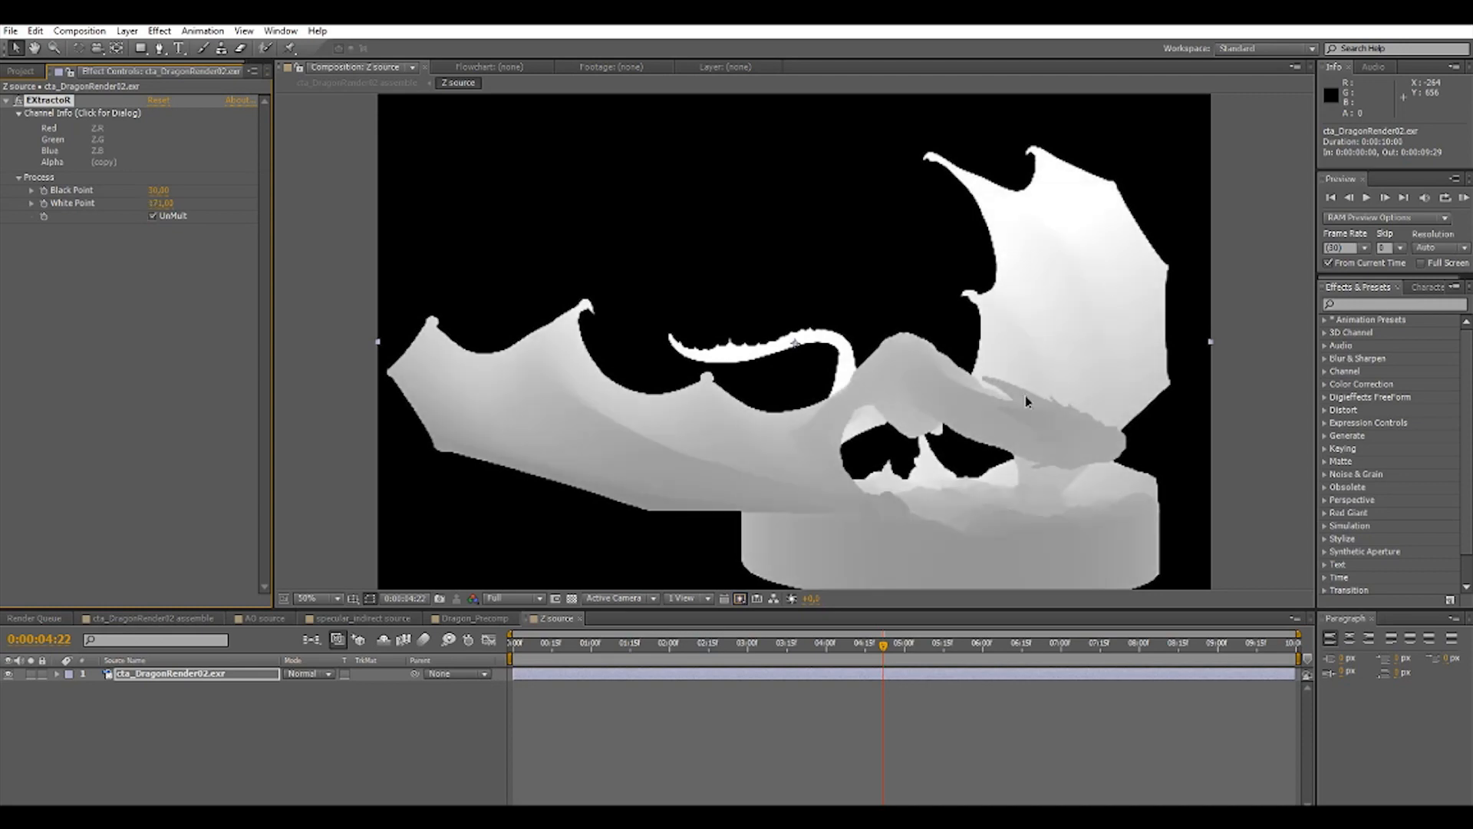
Return to the assemble composition and enable Invert Depth Map in Dragon_Precomp's Lens Blur.
click(187, 618)
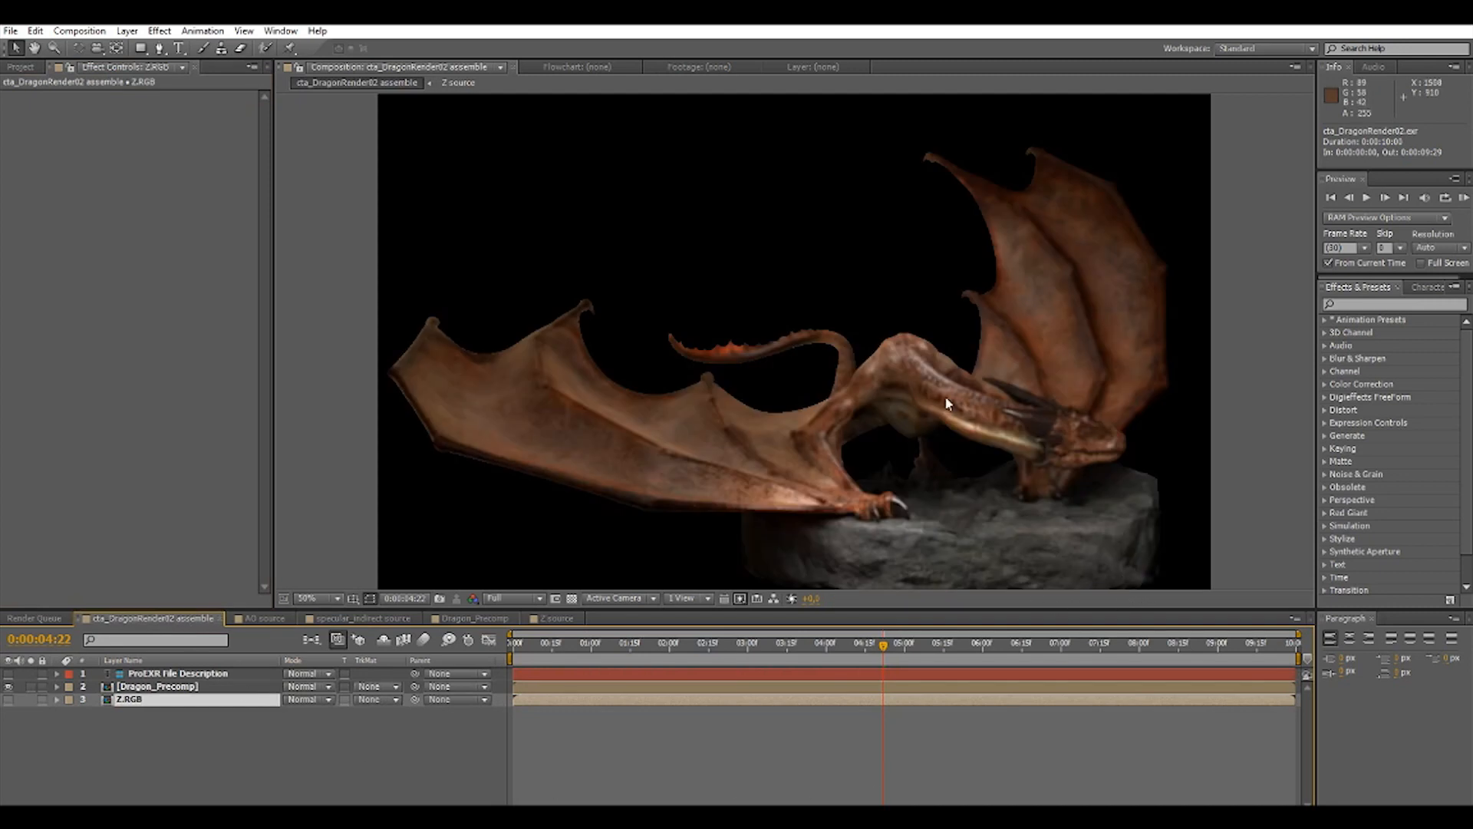
click(150, 687)
click(153, 140)
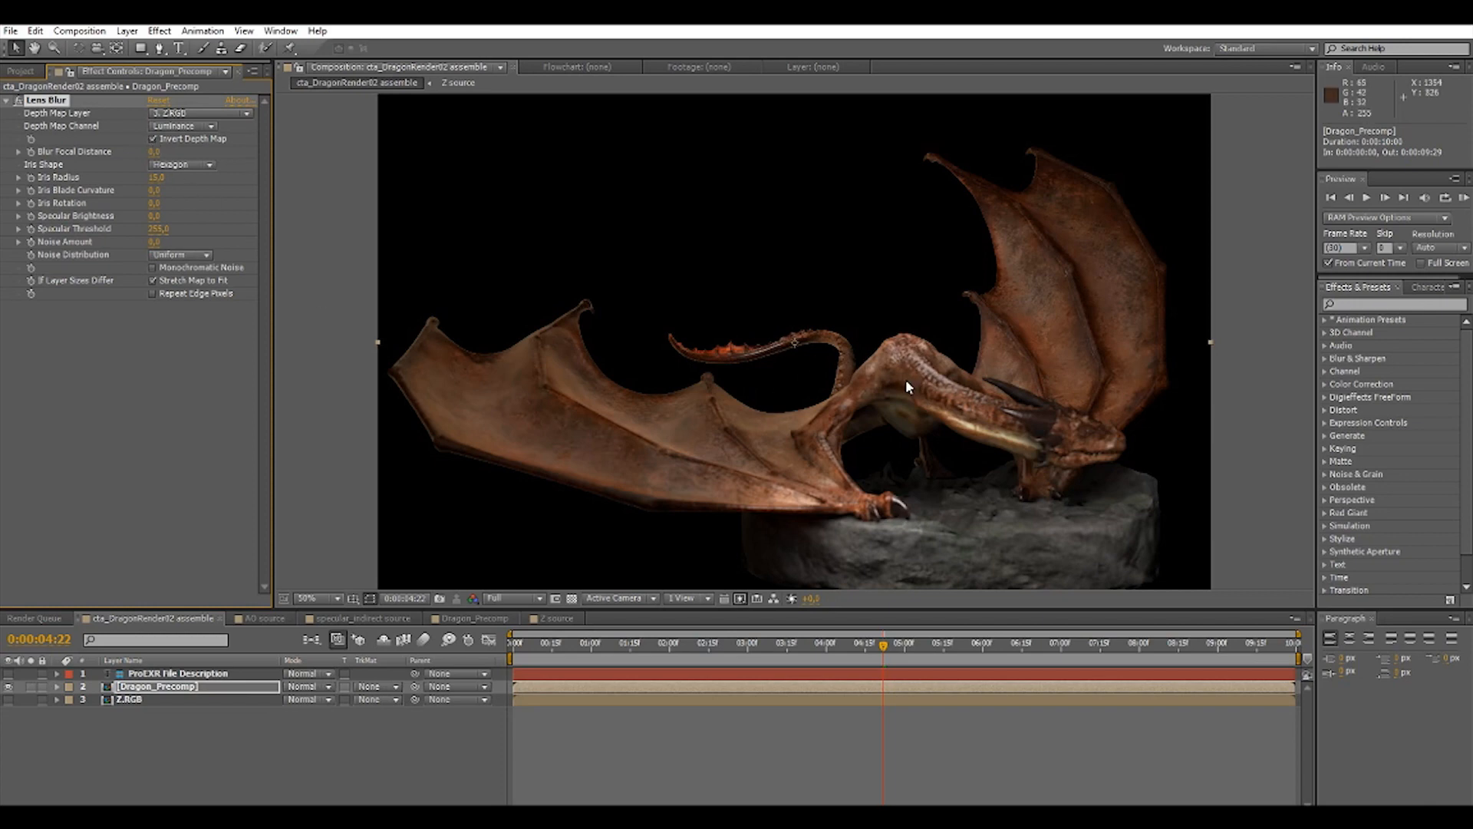
Reopen the Z source composition, set the EXtractoR White Point to 251, and reset the Black Point to 0 after trying -70.
click(132, 701)
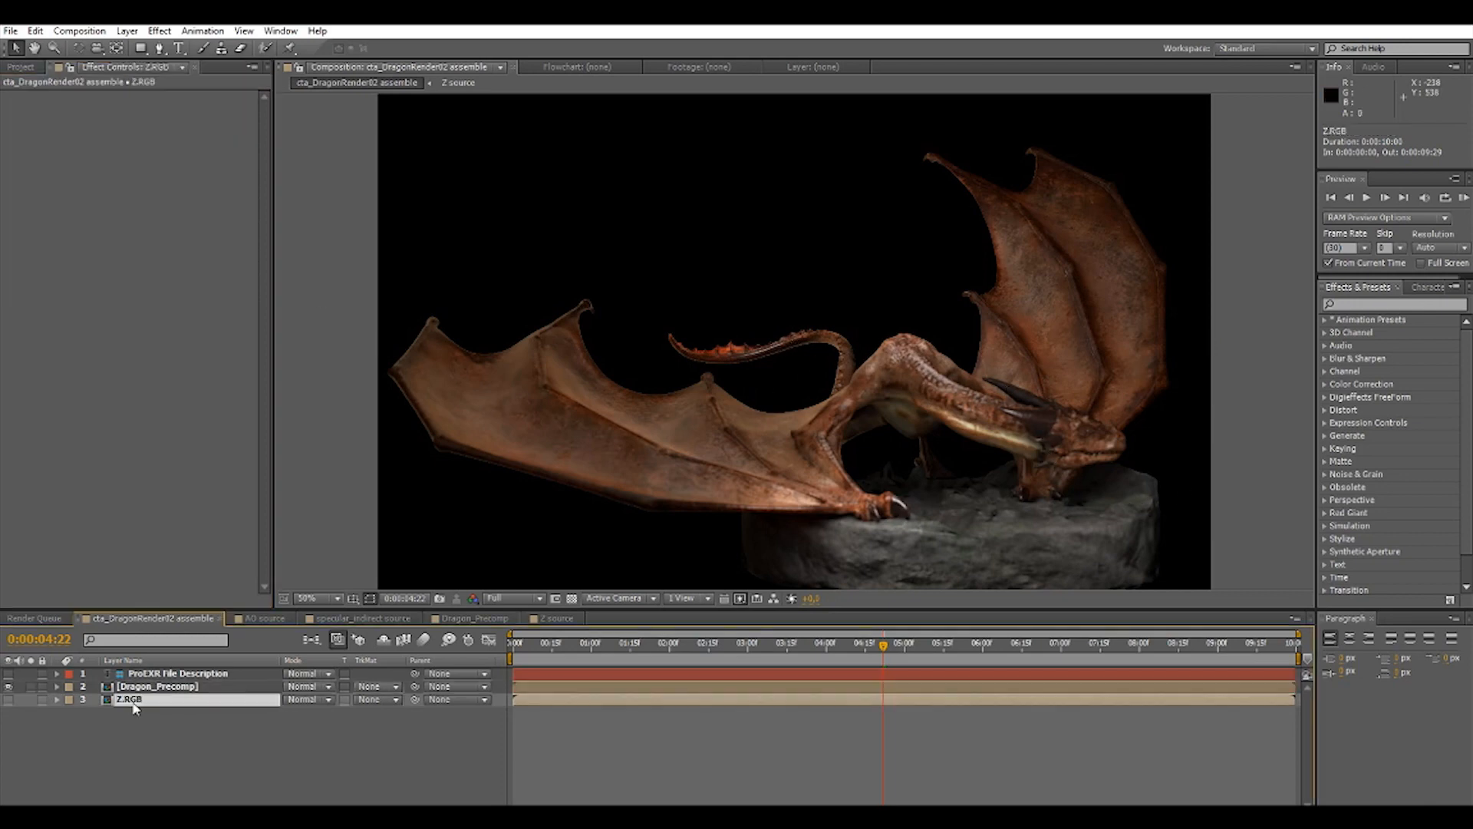
double_click(132, 701)
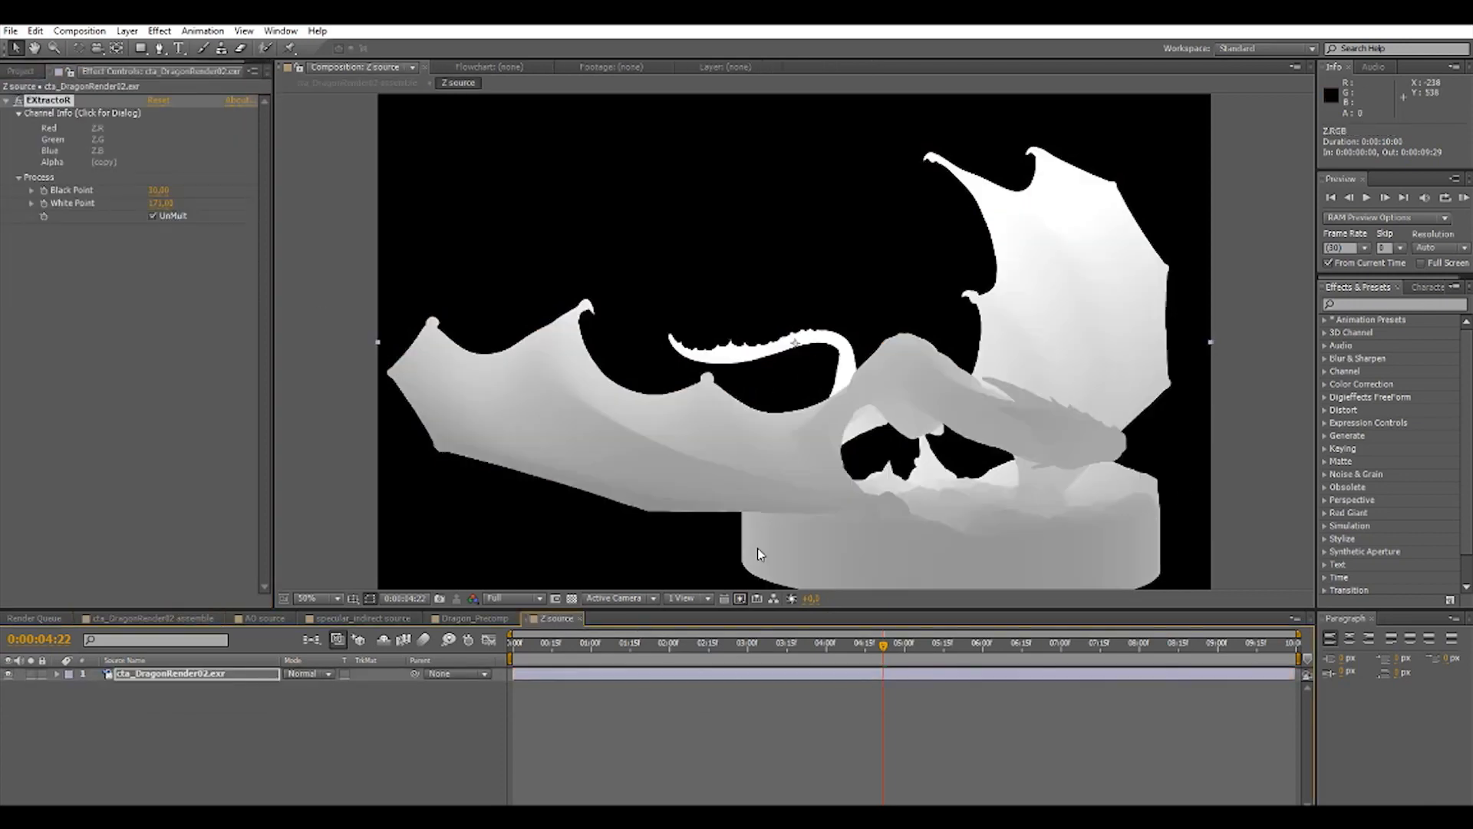
click(153, 216)
mouse_move(153, 188)
mouse_down()
mouse_move(126, 189)
mouse_move(181, 203)
mouse_move(166, 204)
mouse_up()
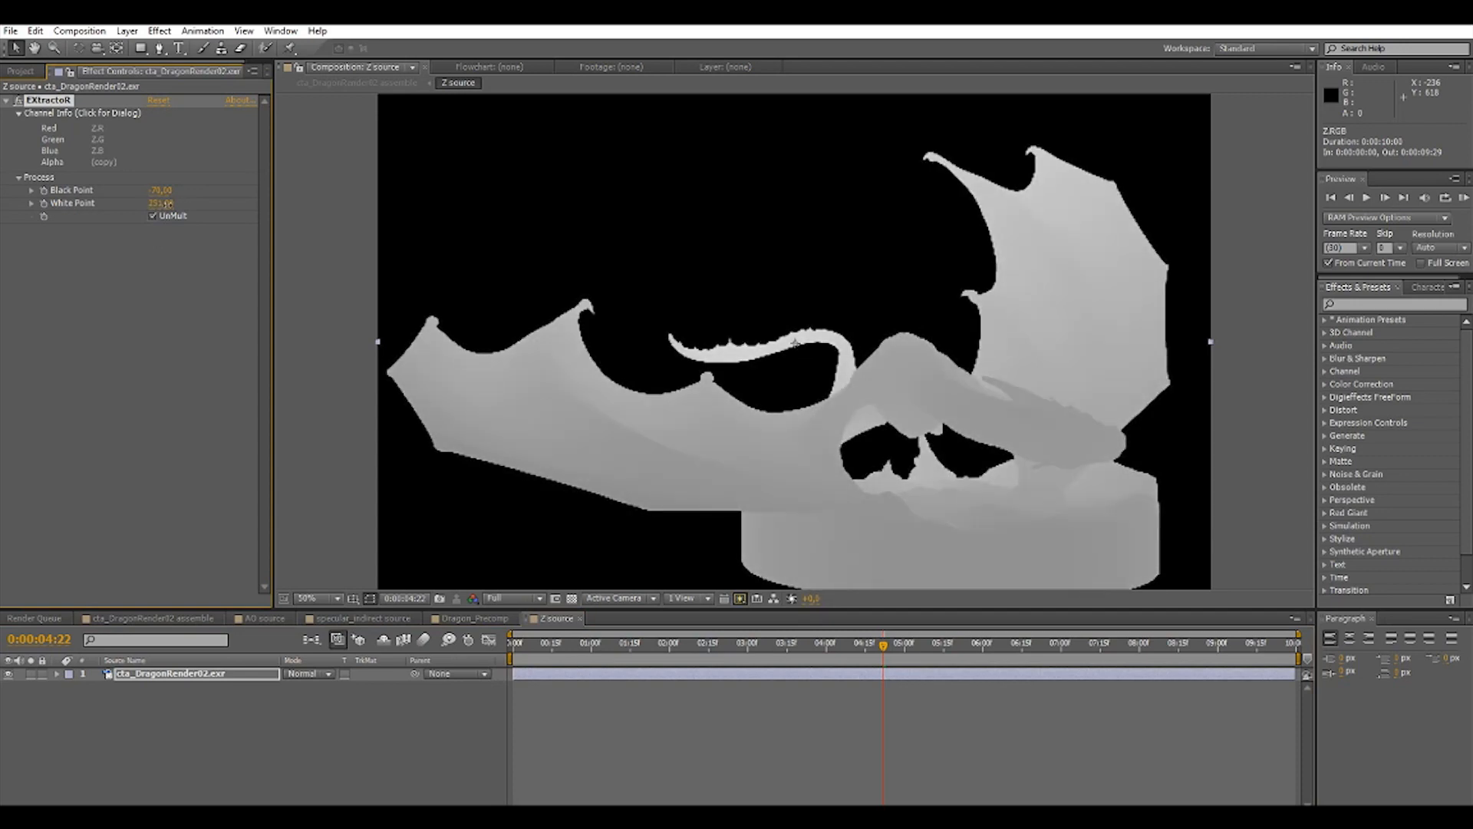
click(158, 191)
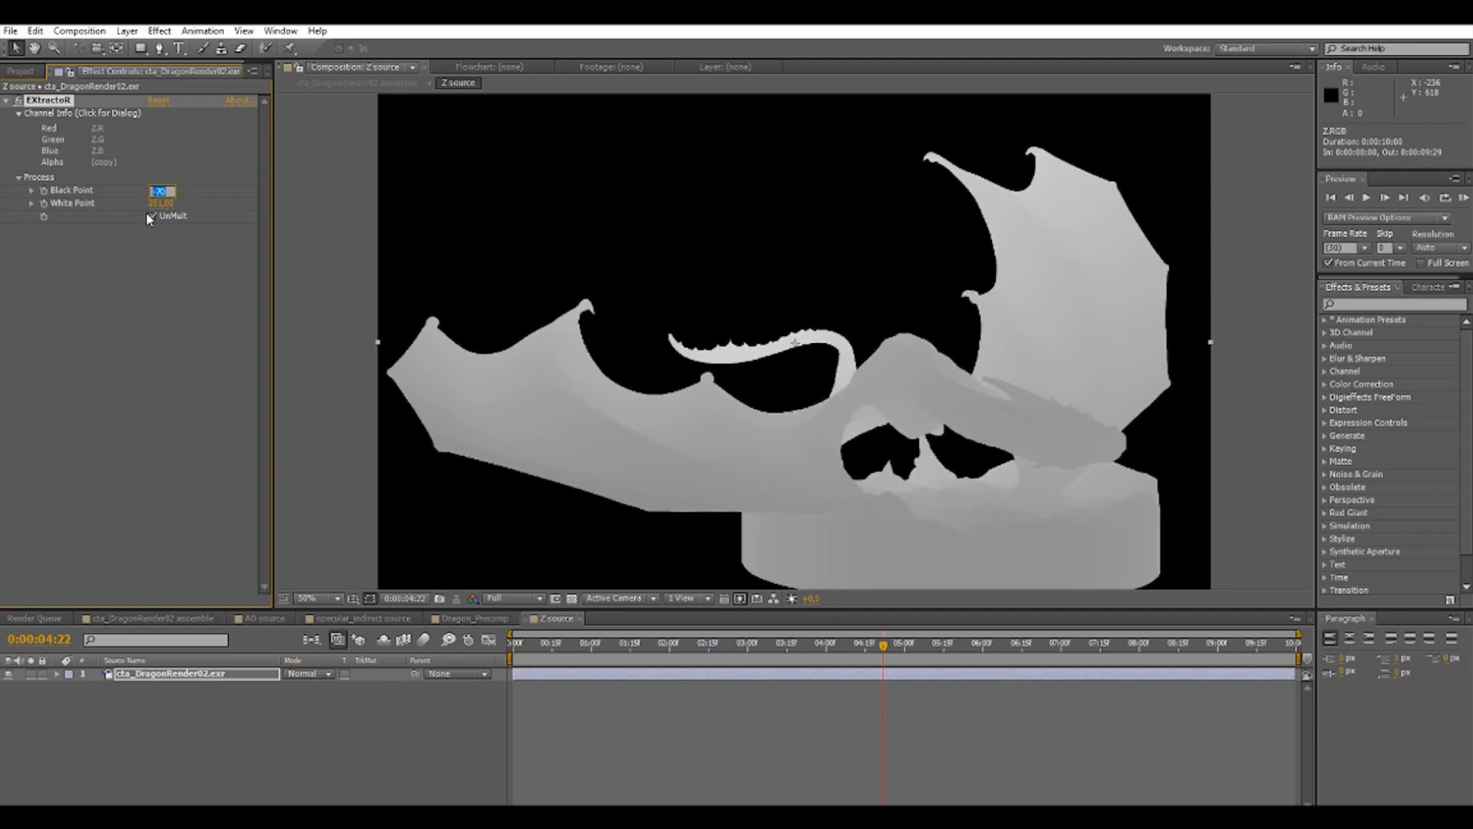
key(Return)
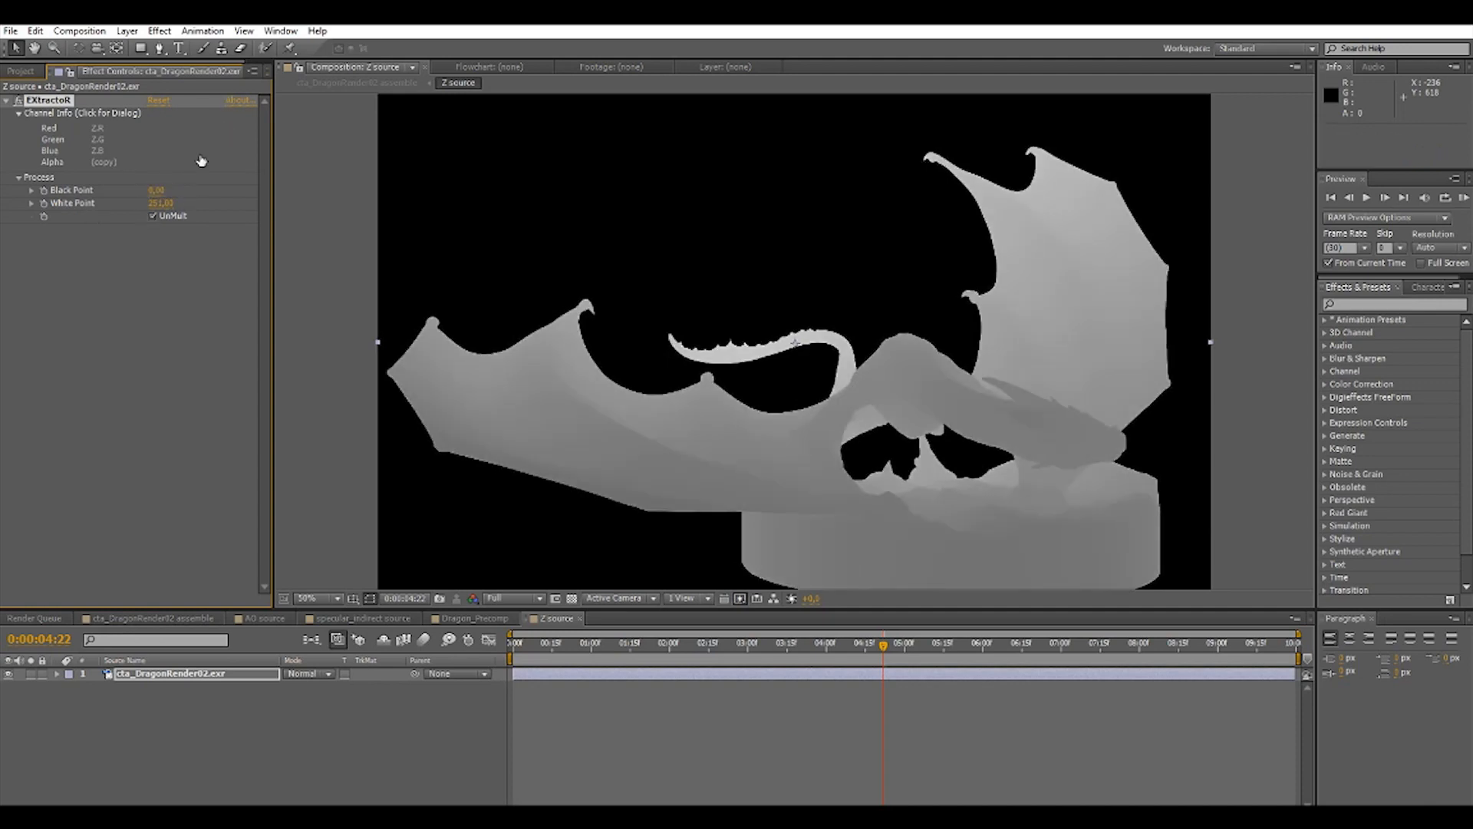
Raise the Z pass's EXtractoR Black Point to 110 and return to the Dragon_Precomp layer in the assemble composition.
drag(173, 189, 163, 189)
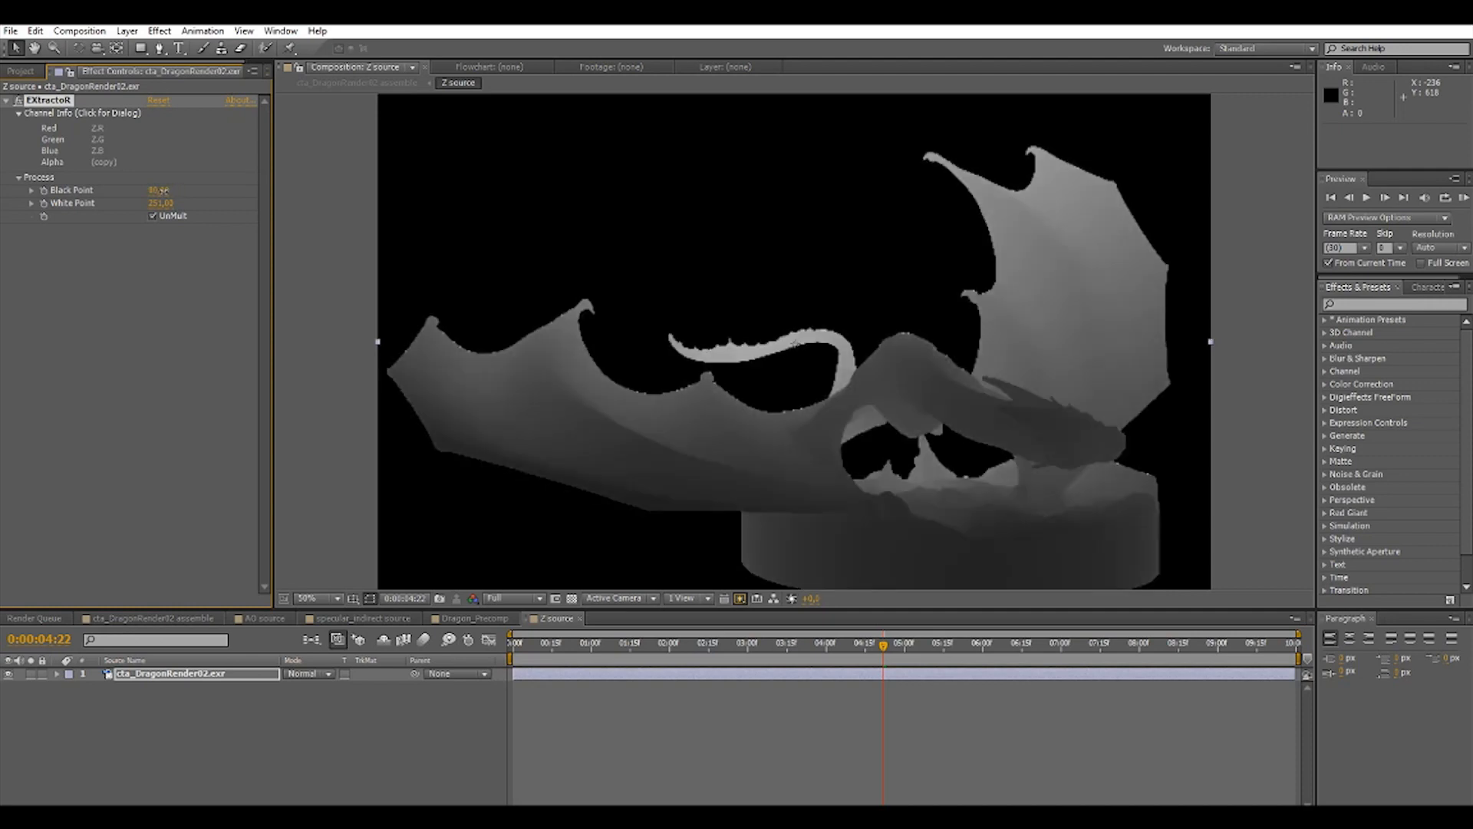
drag(161, 190, 170, 191)
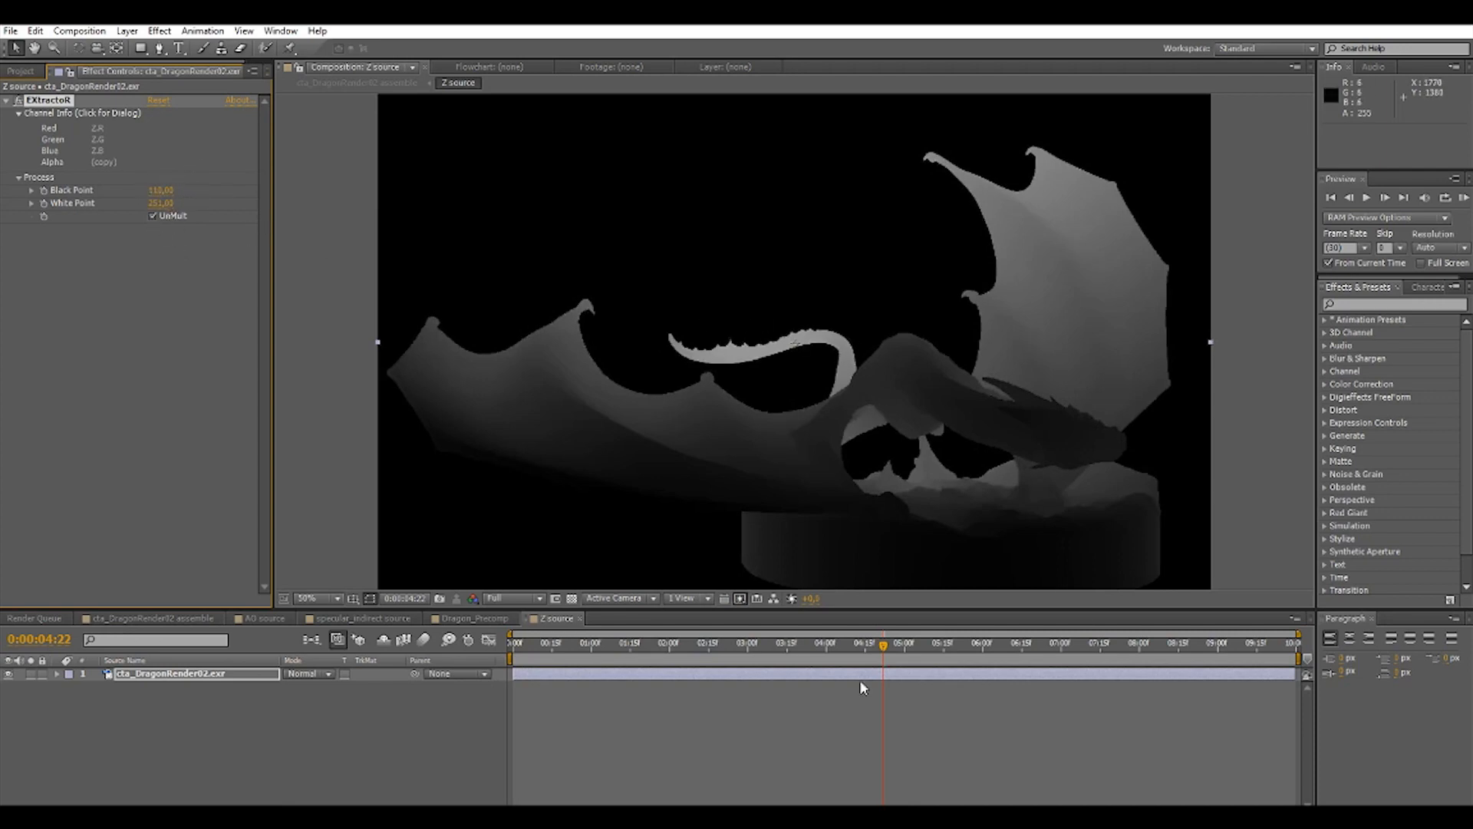
click(146, 618)
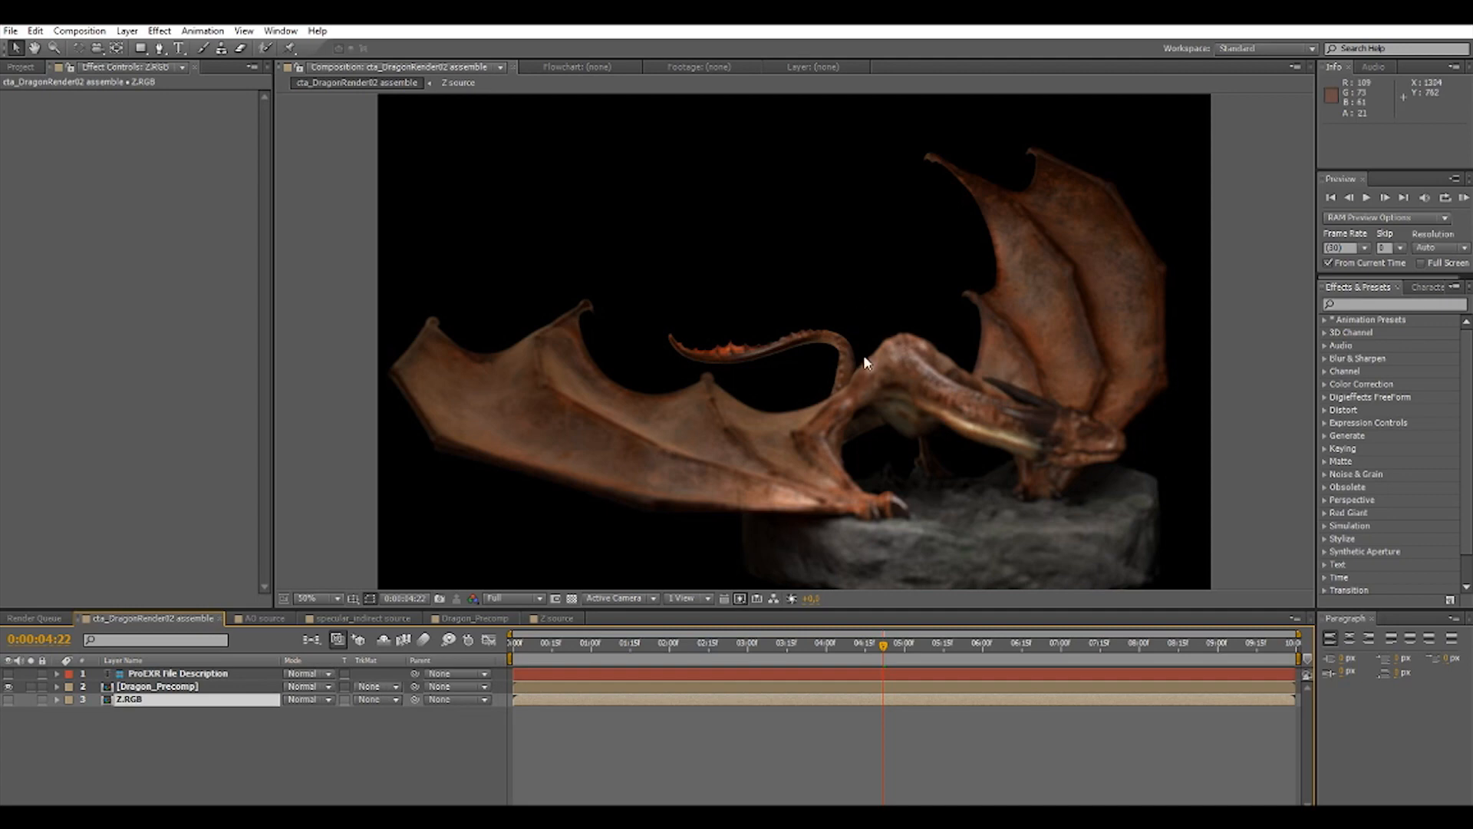
click(158, 686)
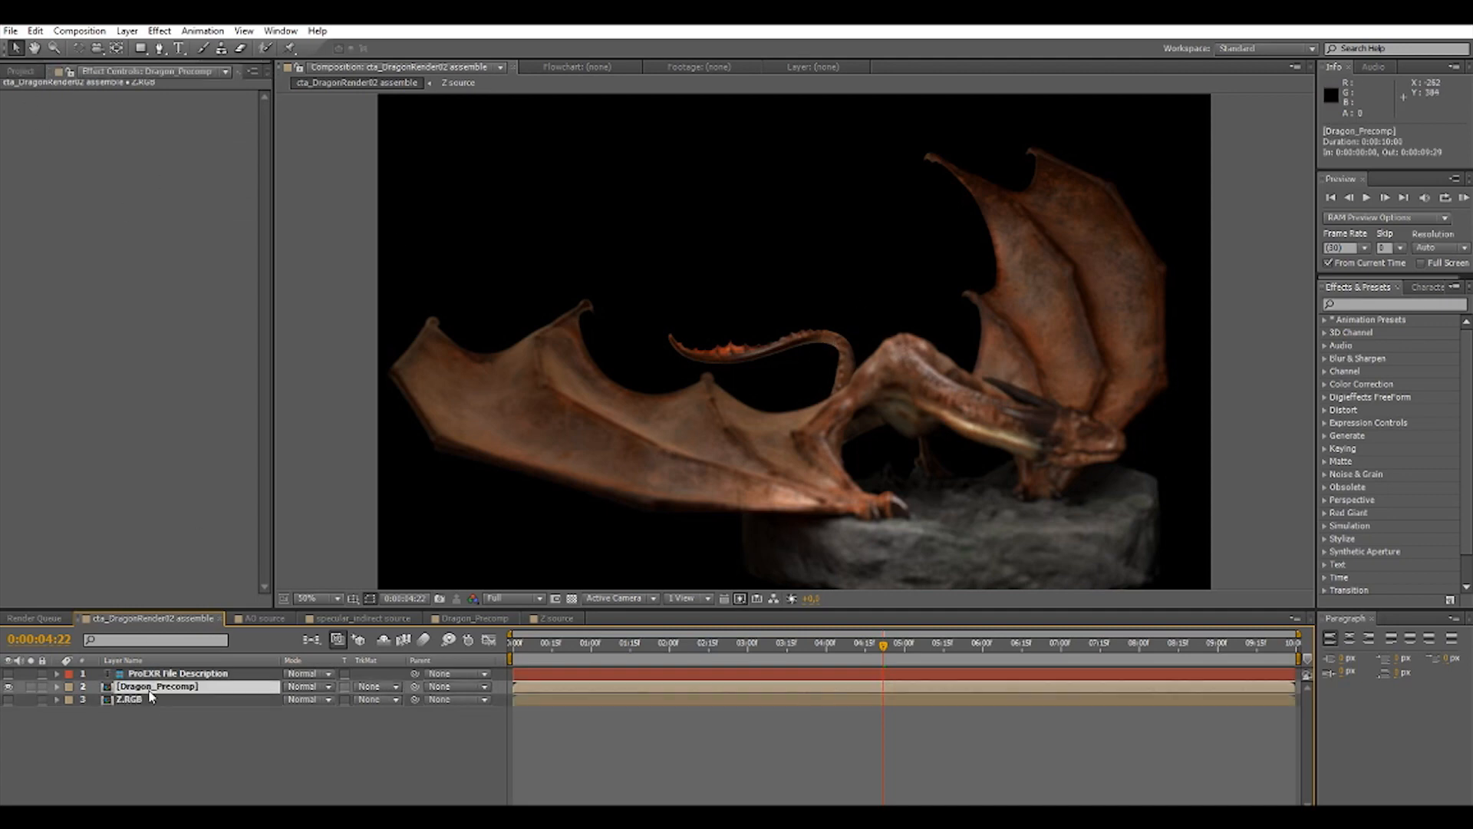
Turn off Invert Depth Map in Dragon_Precomp's Lens Blur.
click(152, 140)
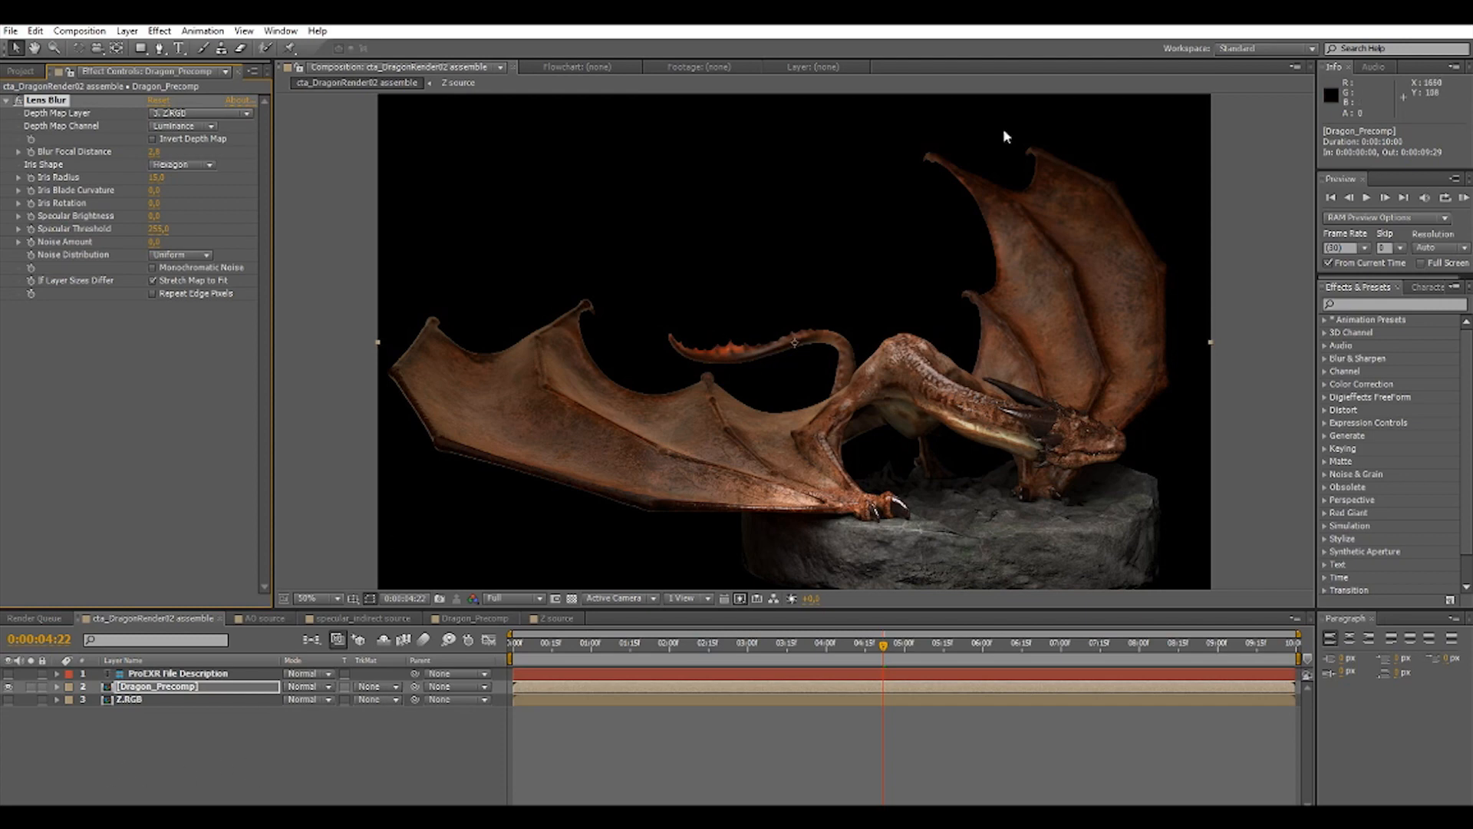
Create a comp-sized deep red solid and place it beneath all other layers as the dragon's background.
click(127, 30)
mouse_move(222, 55)
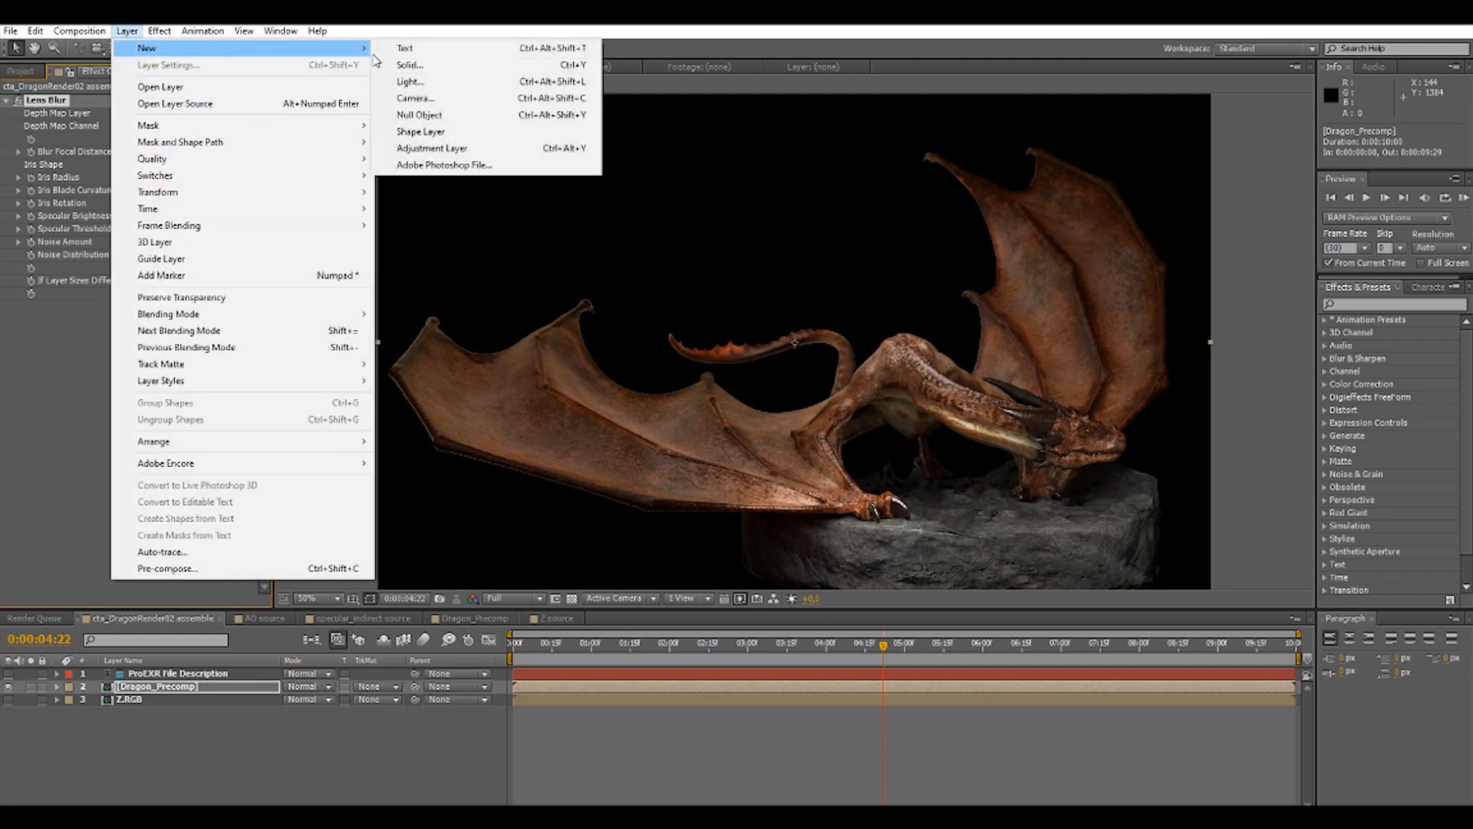
click(475, 66)
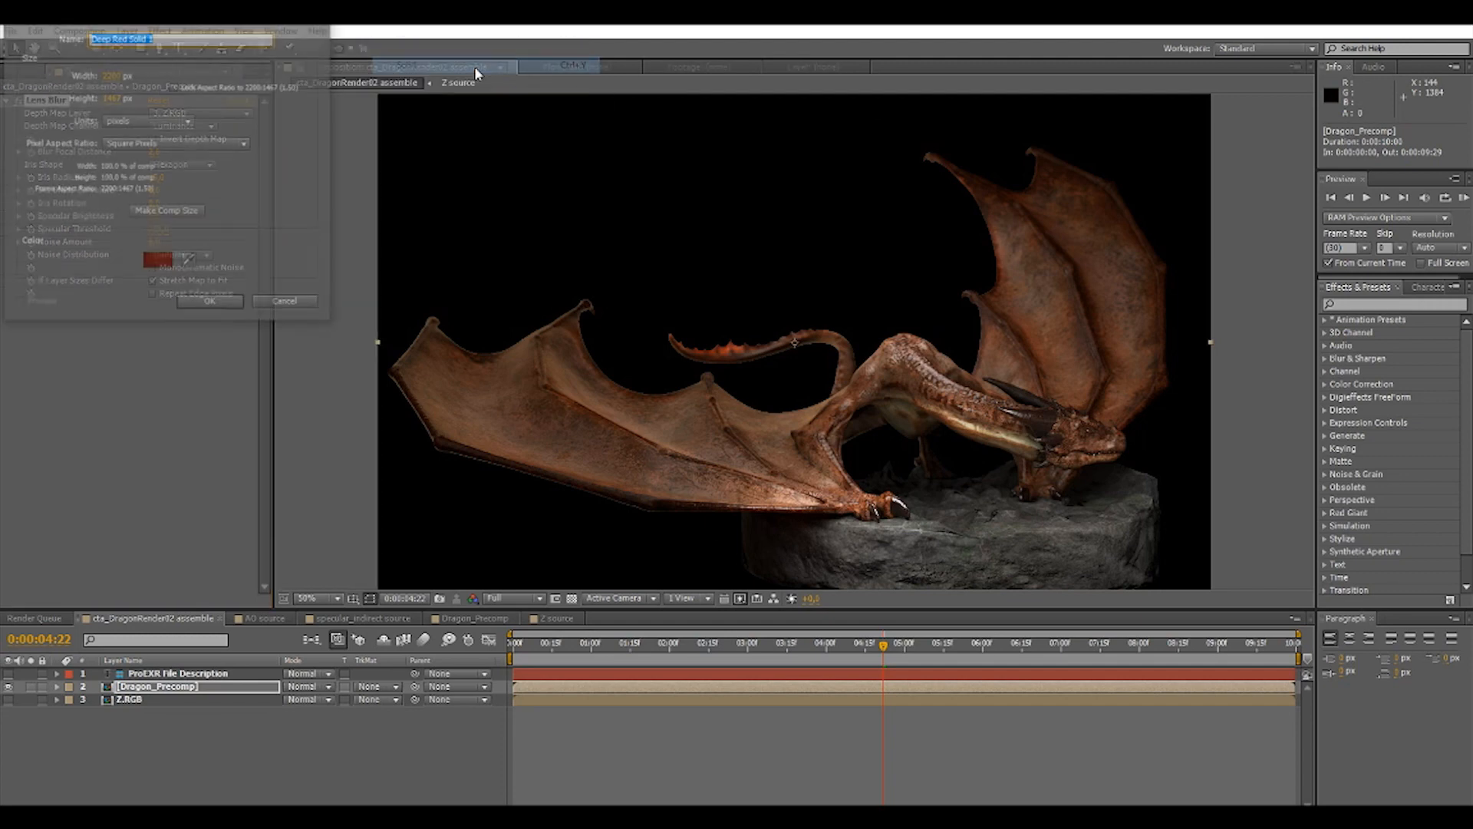
click(159, 261)
key(Return)
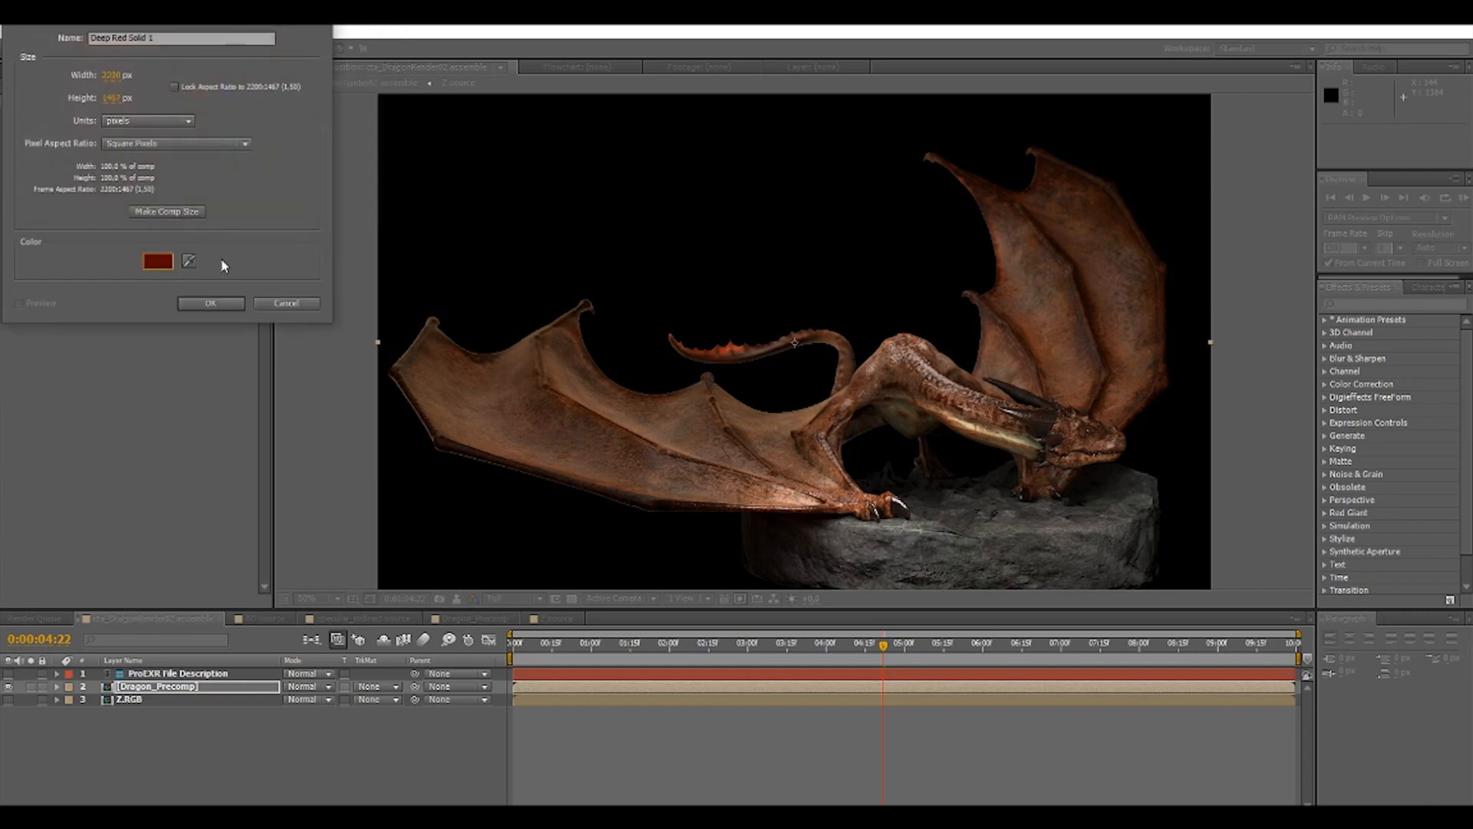
click(210, 303)
drag(156, 673, 159, 729)
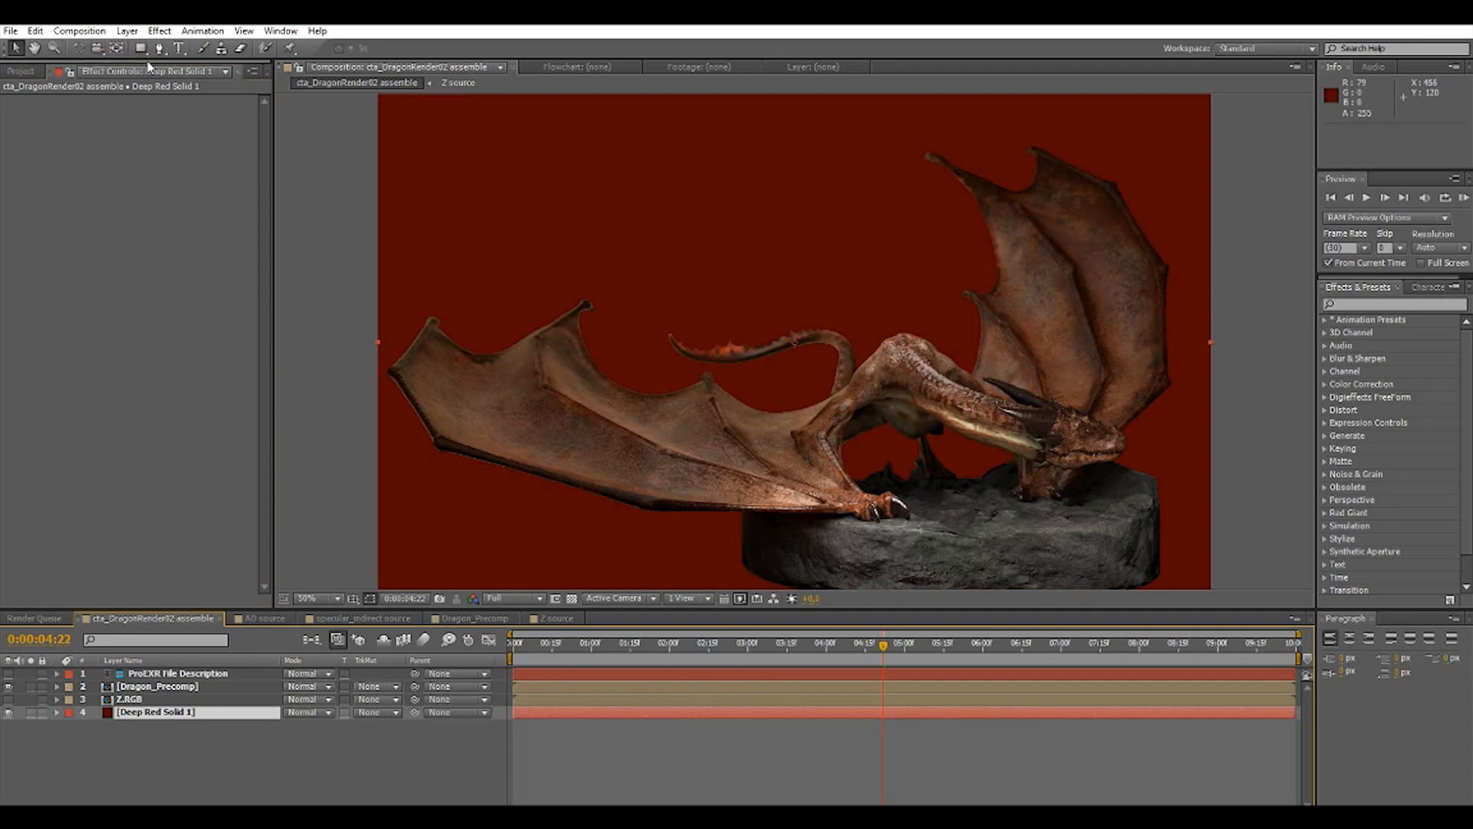
Draw an elliptical mask about 744 by 264 px on the red solid and move it up and left behind the dragon's body.
drag(140, 53, 215, 80)
click(235, 85)
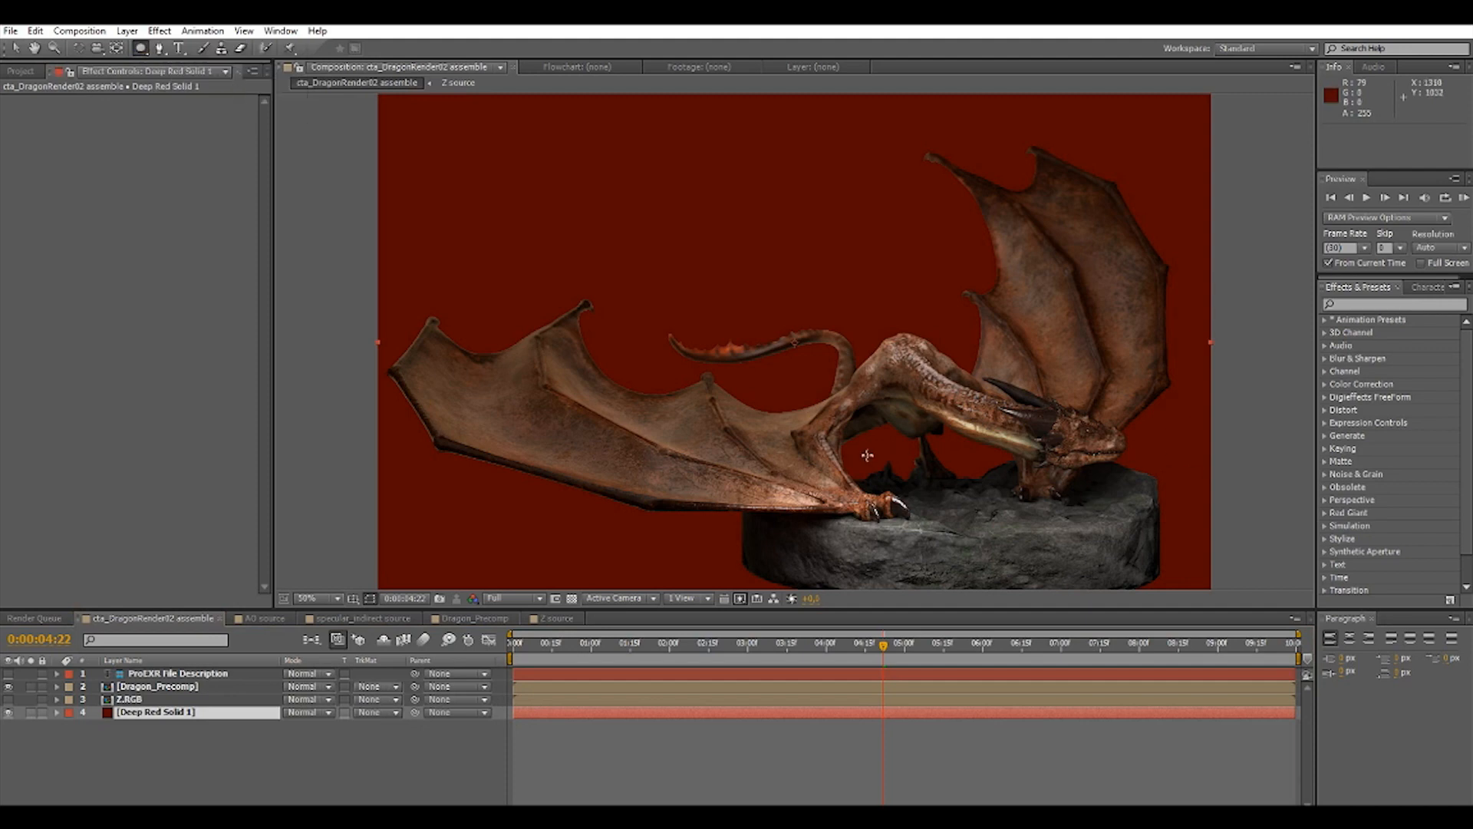
drag(834, 439, 1118, 541)
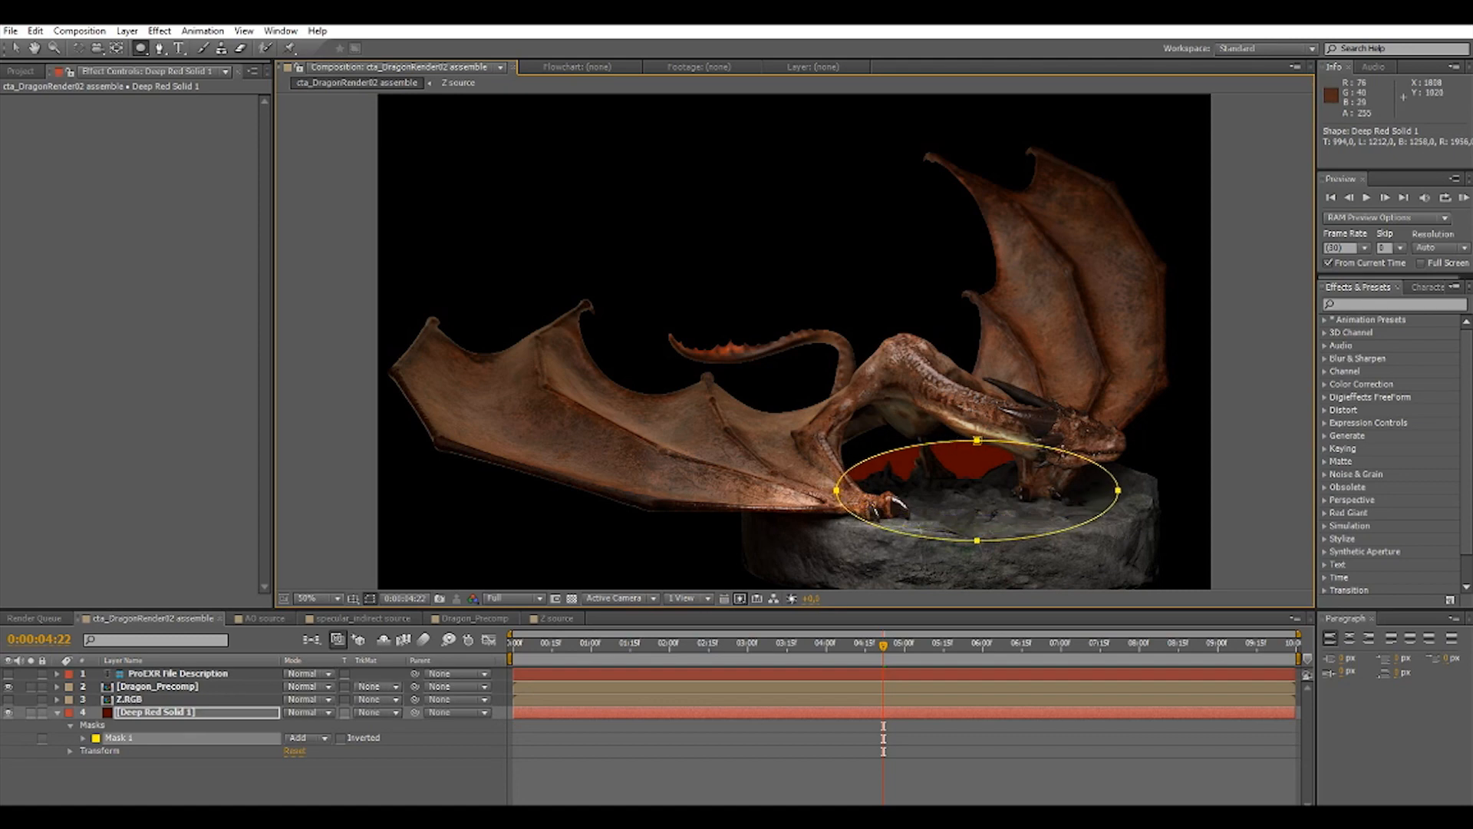
click(17, 50)
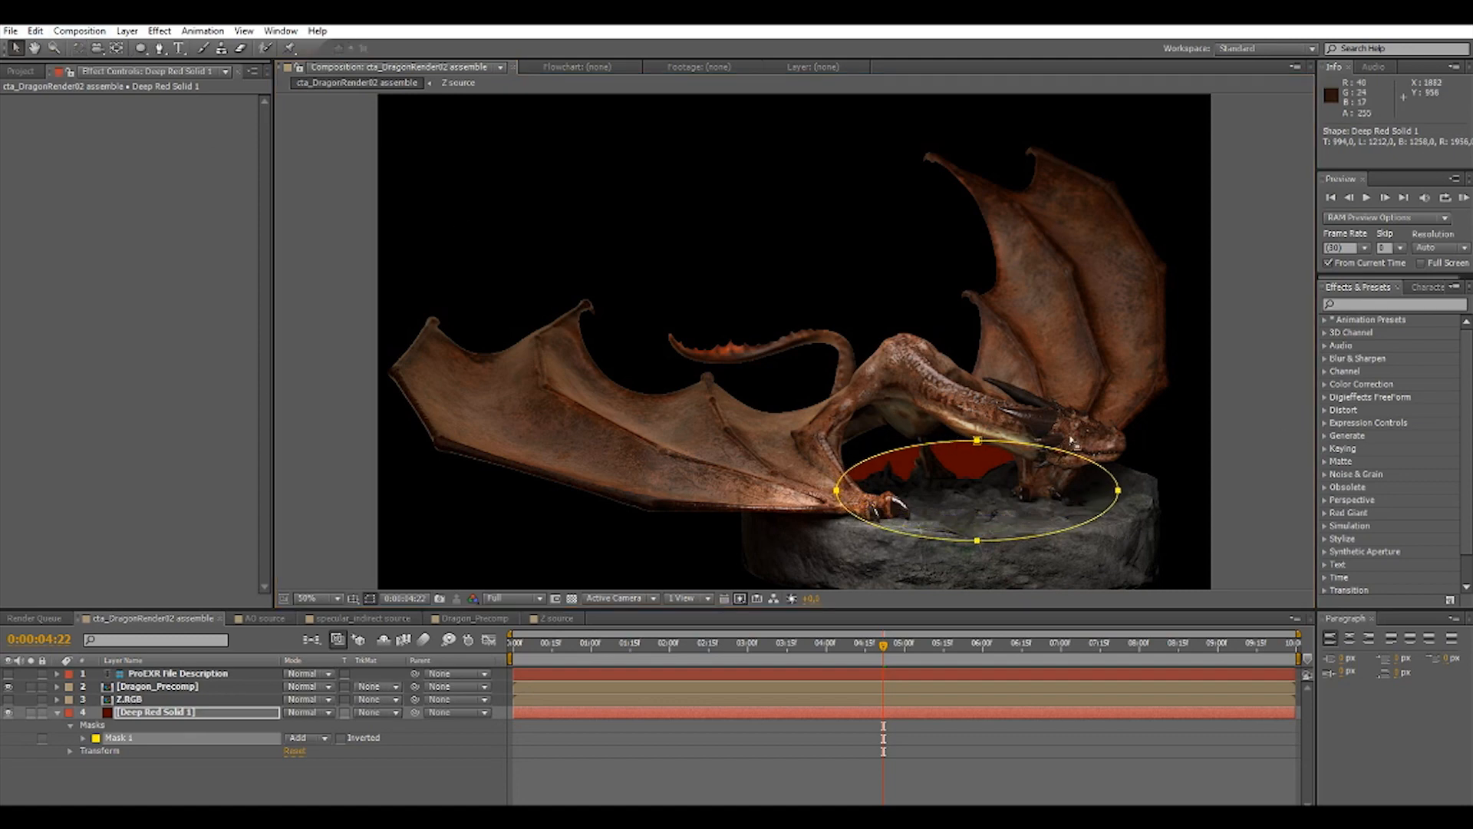
drag(1046, 448, 961, 407)
double_click(1052, 451)
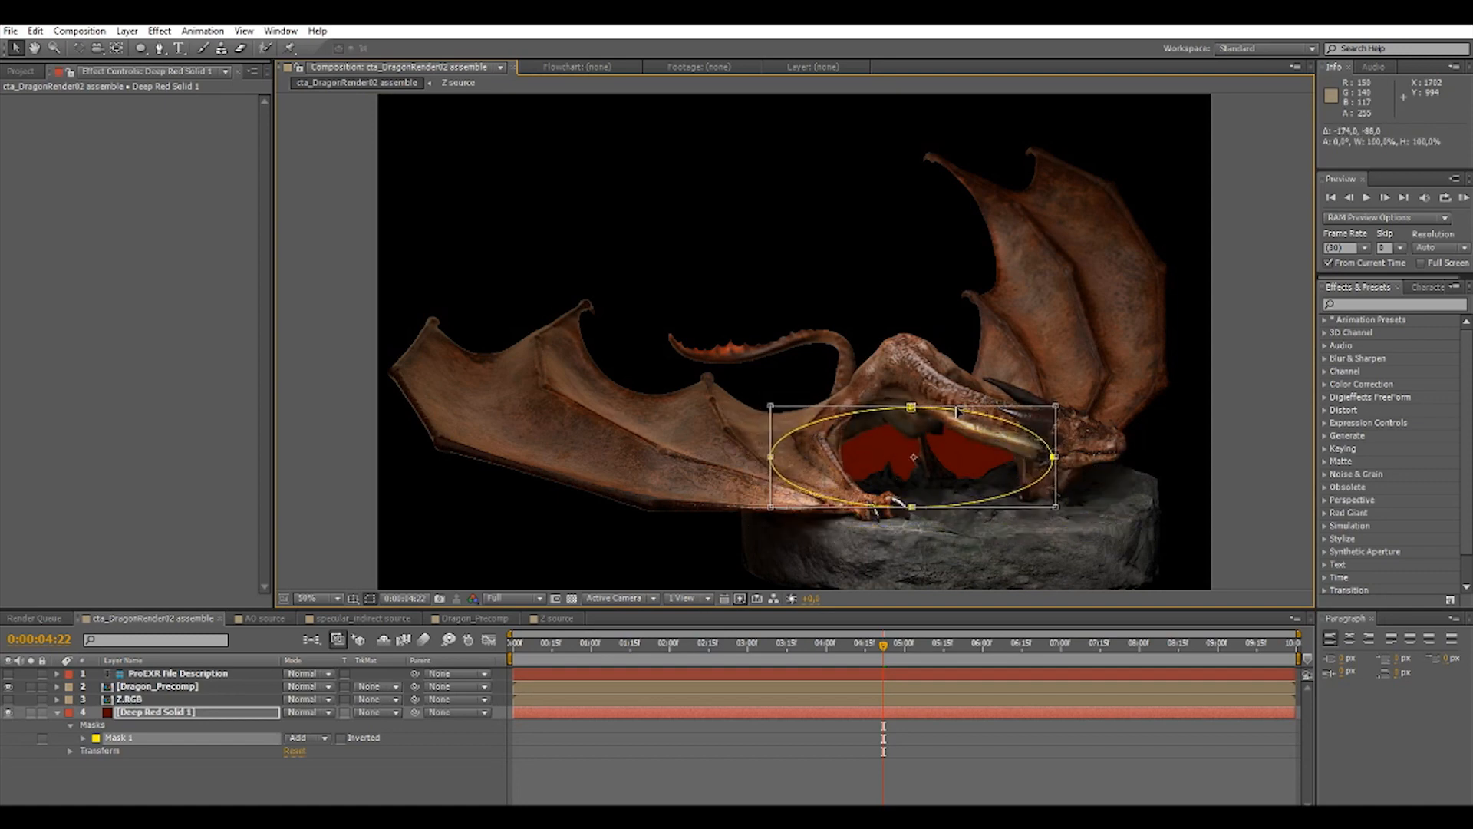
Set the solid's Mask 1 feather to 140 pixels and expand the mask by about 73 pixels.
click(83, 737)
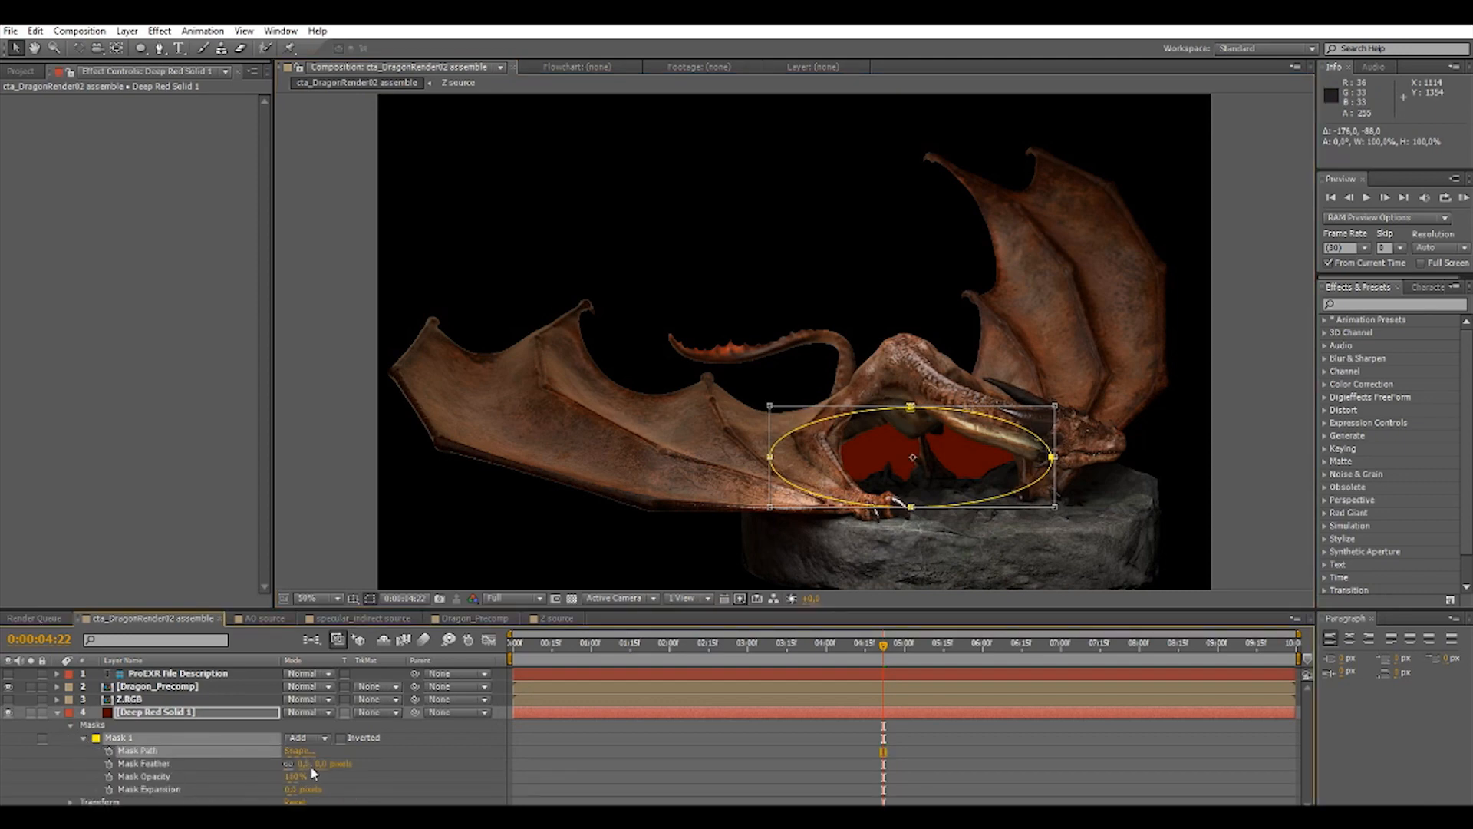
drag(304, 766, 349, 765)
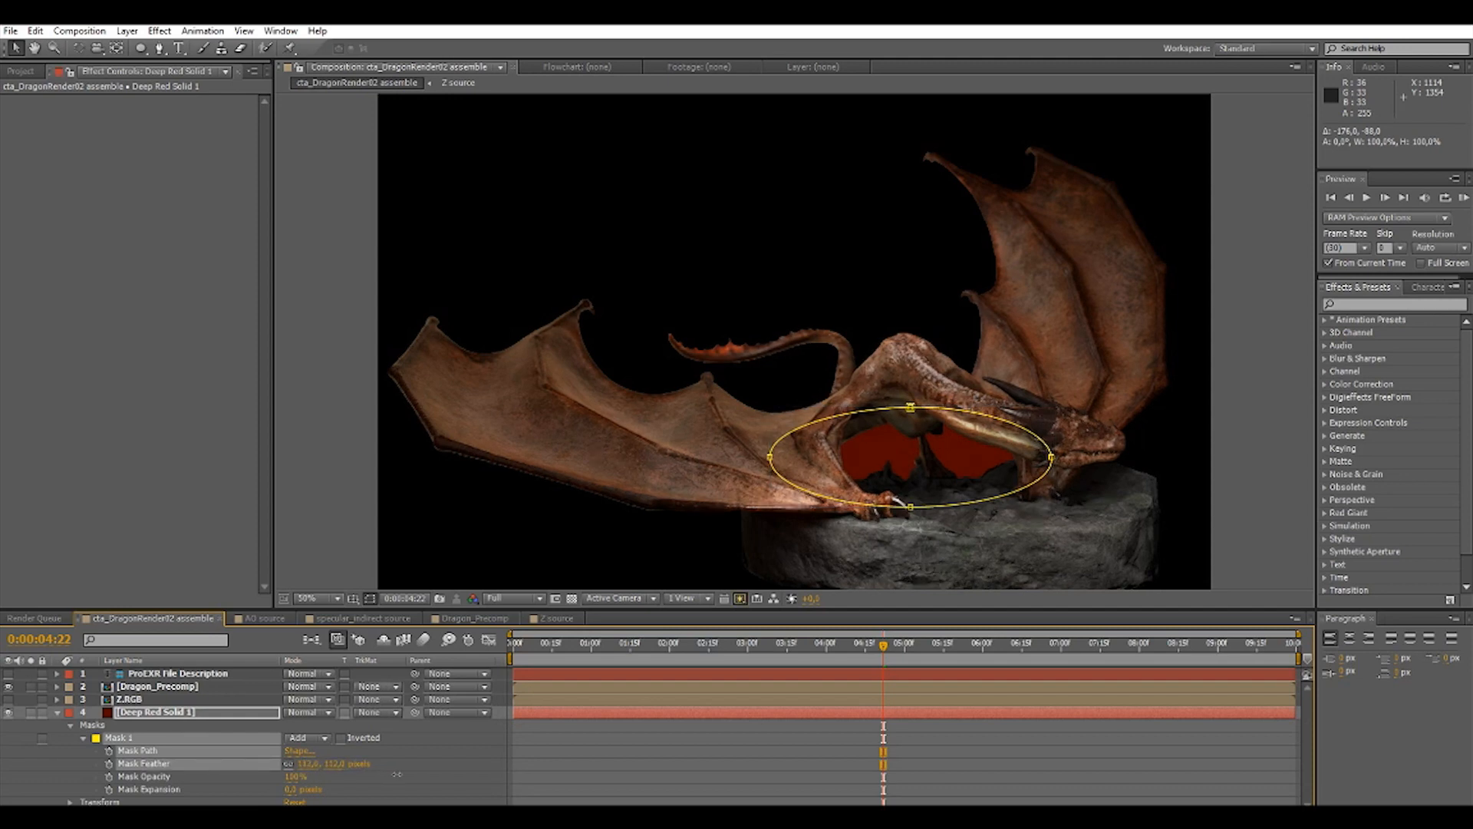
drag(400, 774, 400, 774)
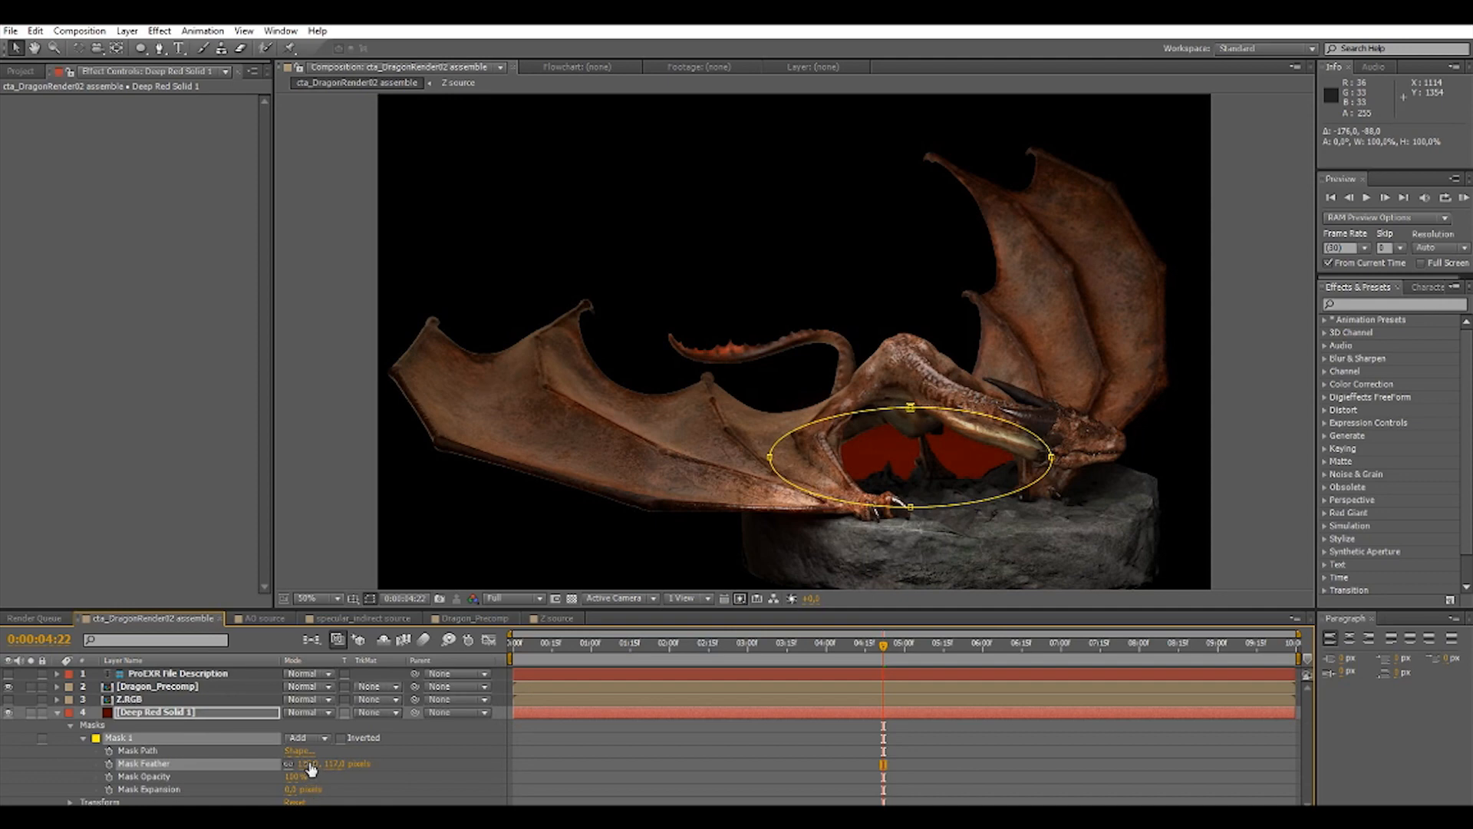
drag(310, 770, 359, 764)
drag(289, 794, 347, 793)
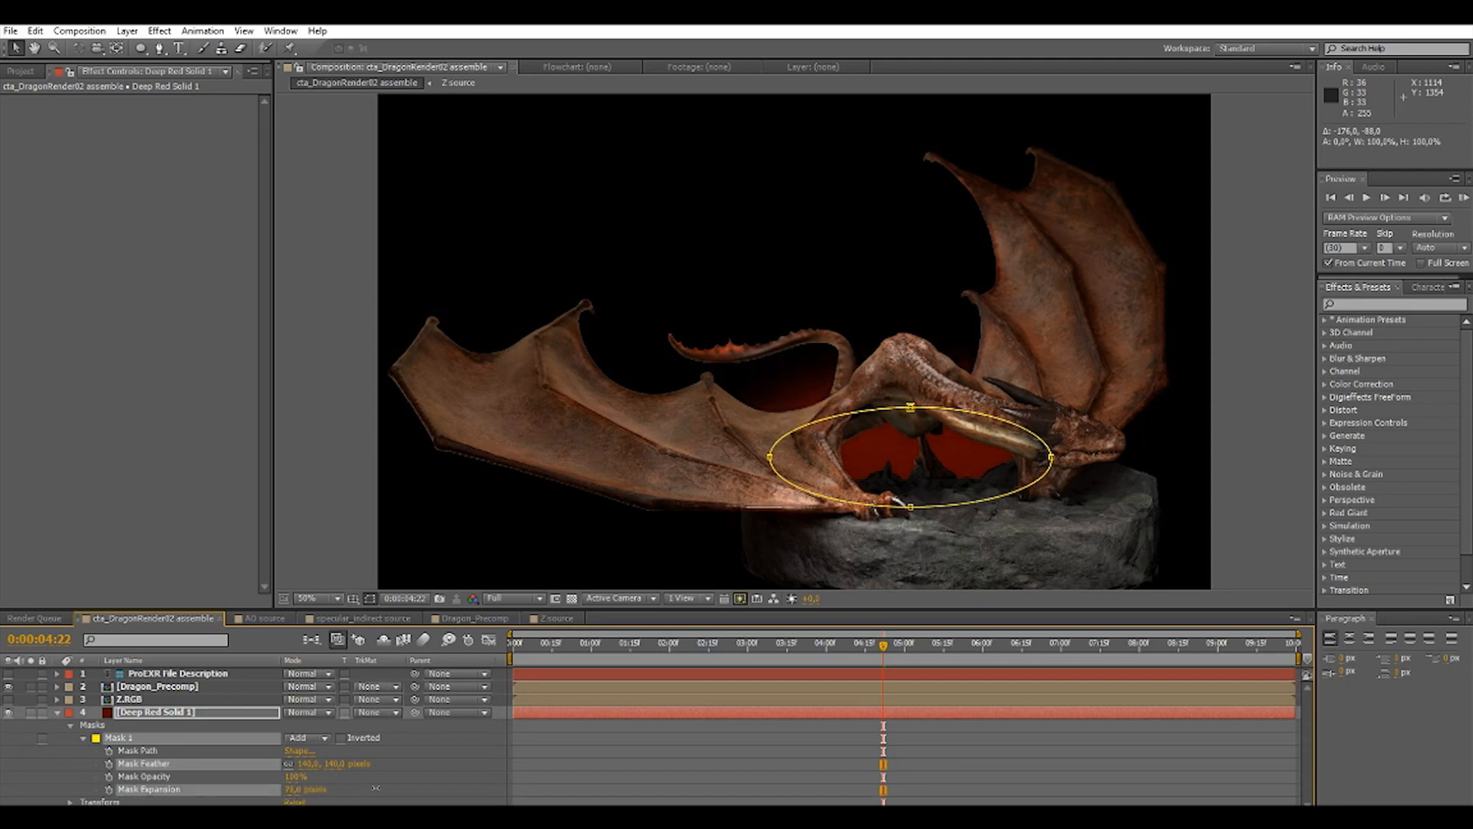
click(1276, 449)
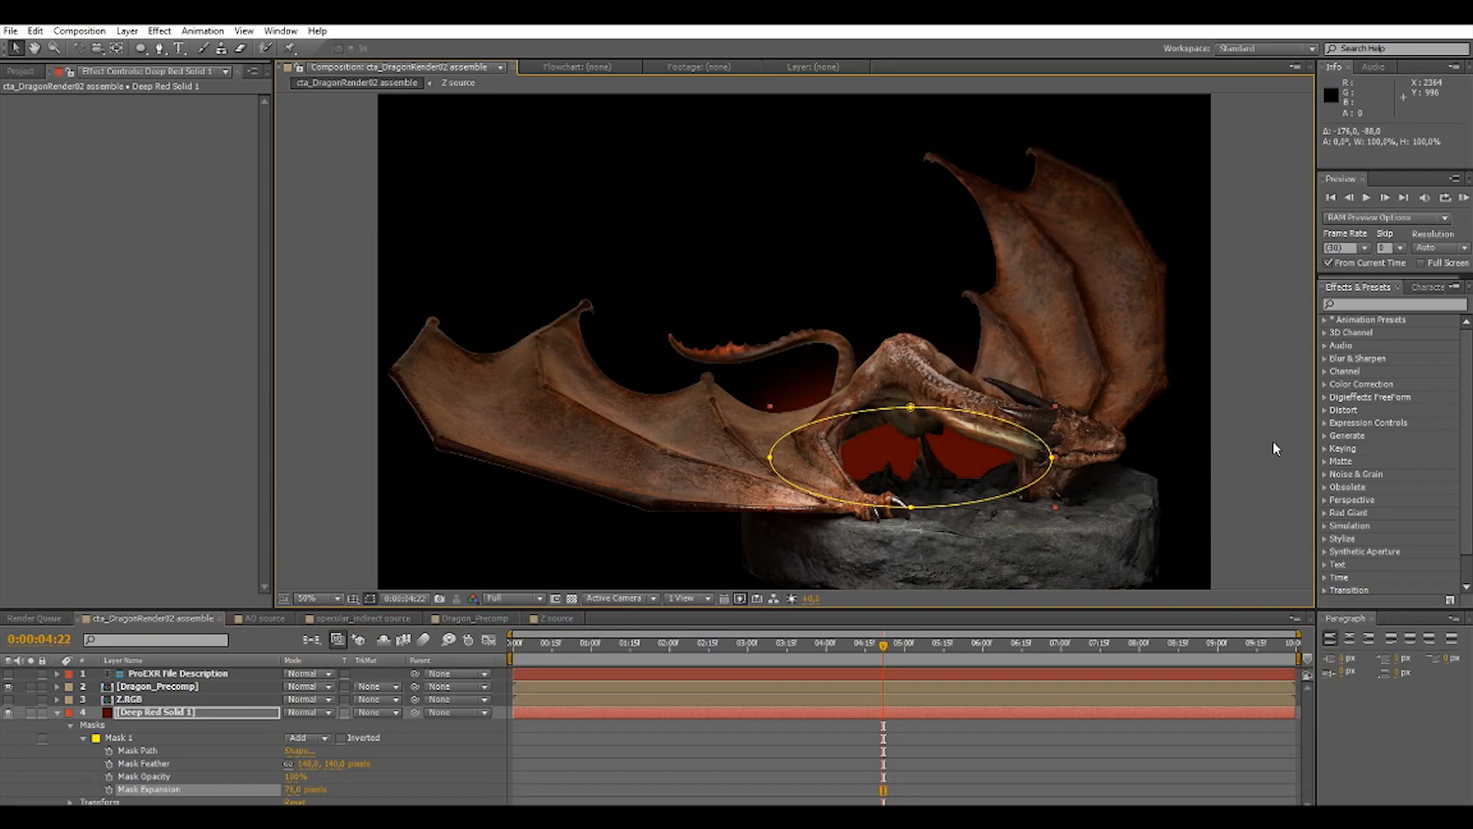
click(1274, 443)
scroll(1127, 365, down, 3)
scroll(1126, 365, up, 3)
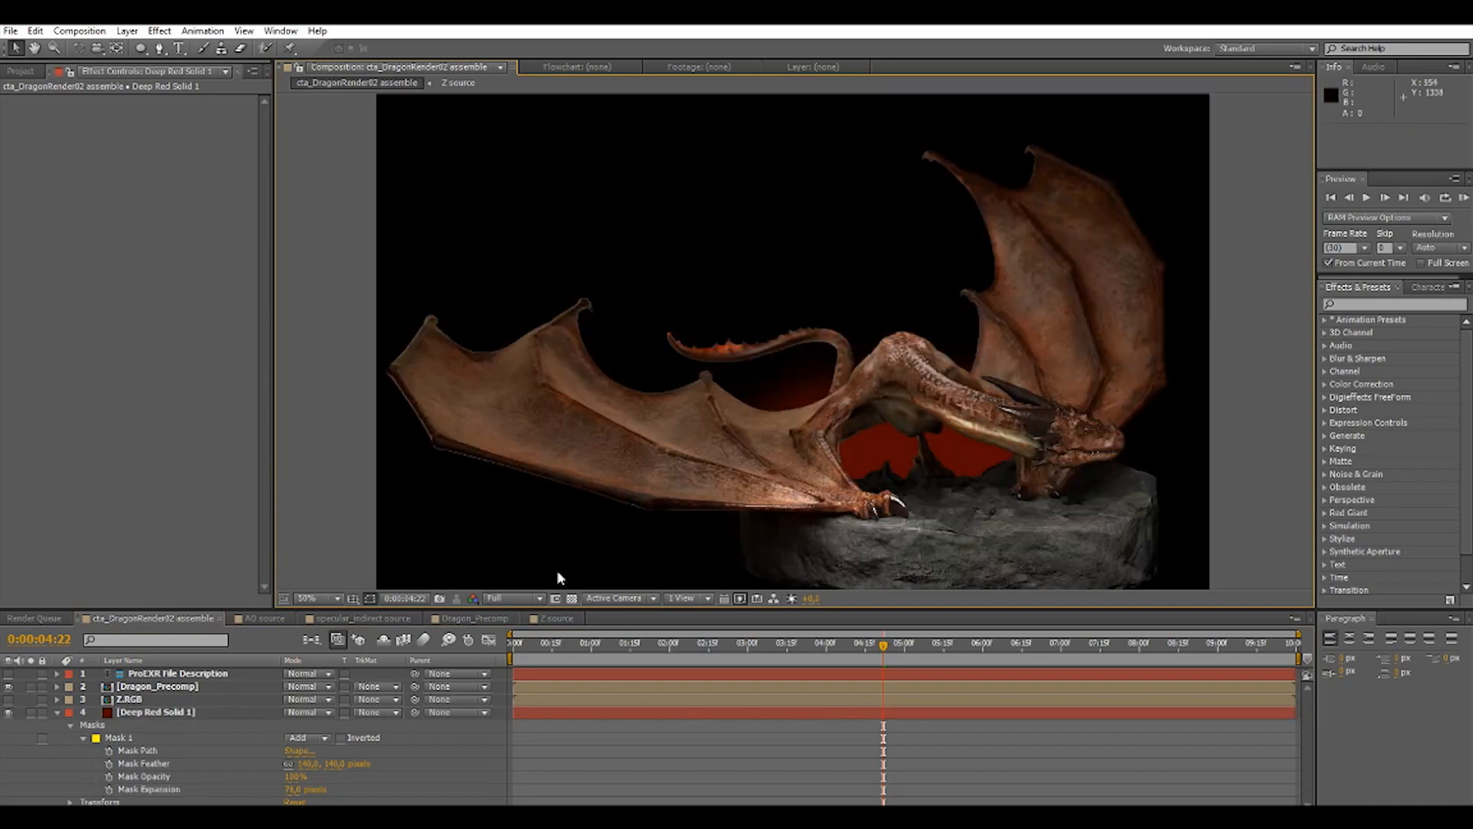
Set Mask 1's expansion to 229 pixels and its feather to 587 pixels for a wide, soft red glow.
click(146, 712)
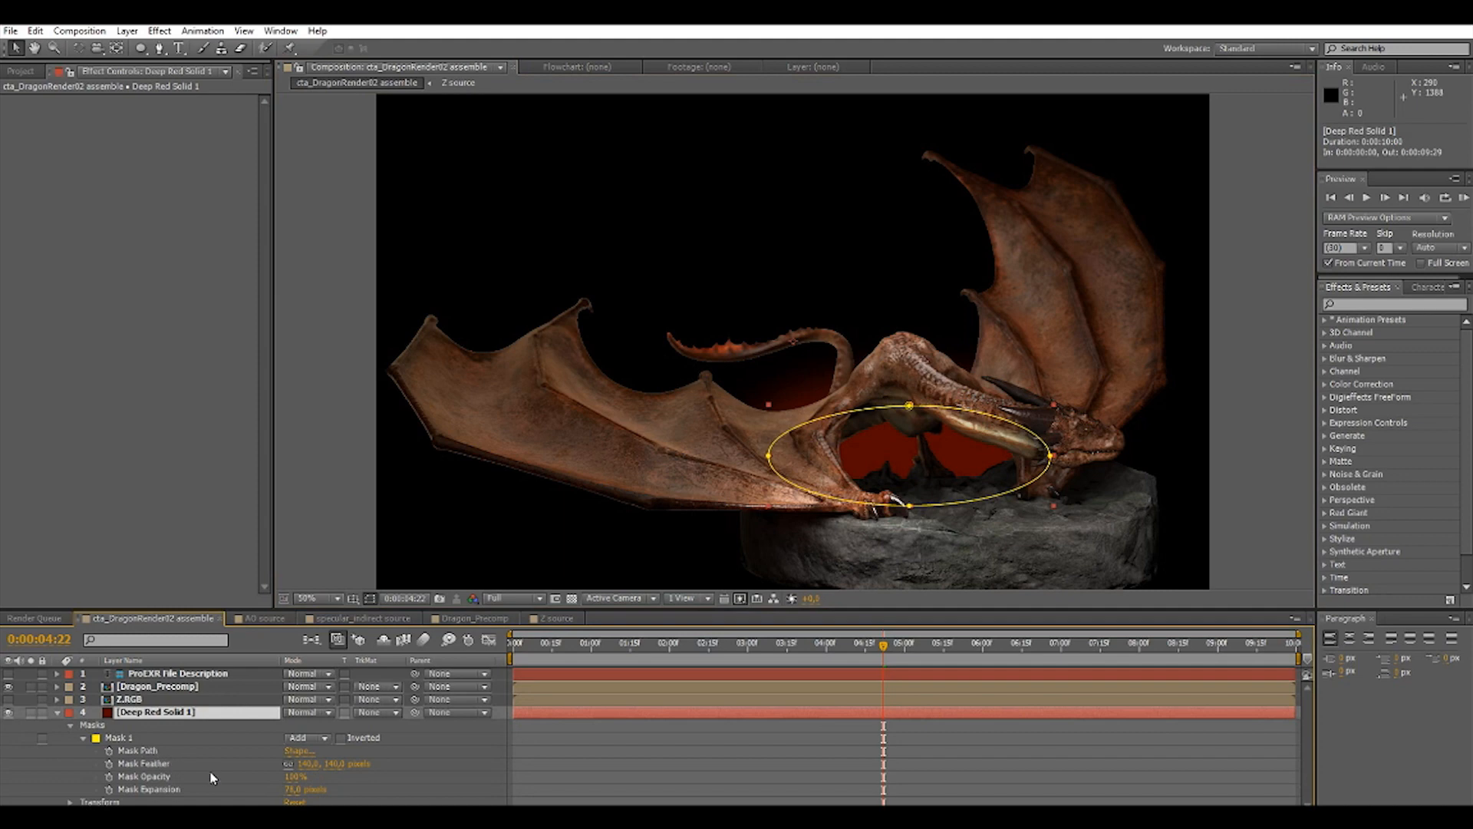
click(340, 737)
click(340, 737)
drag(292, 789, 437, 794)
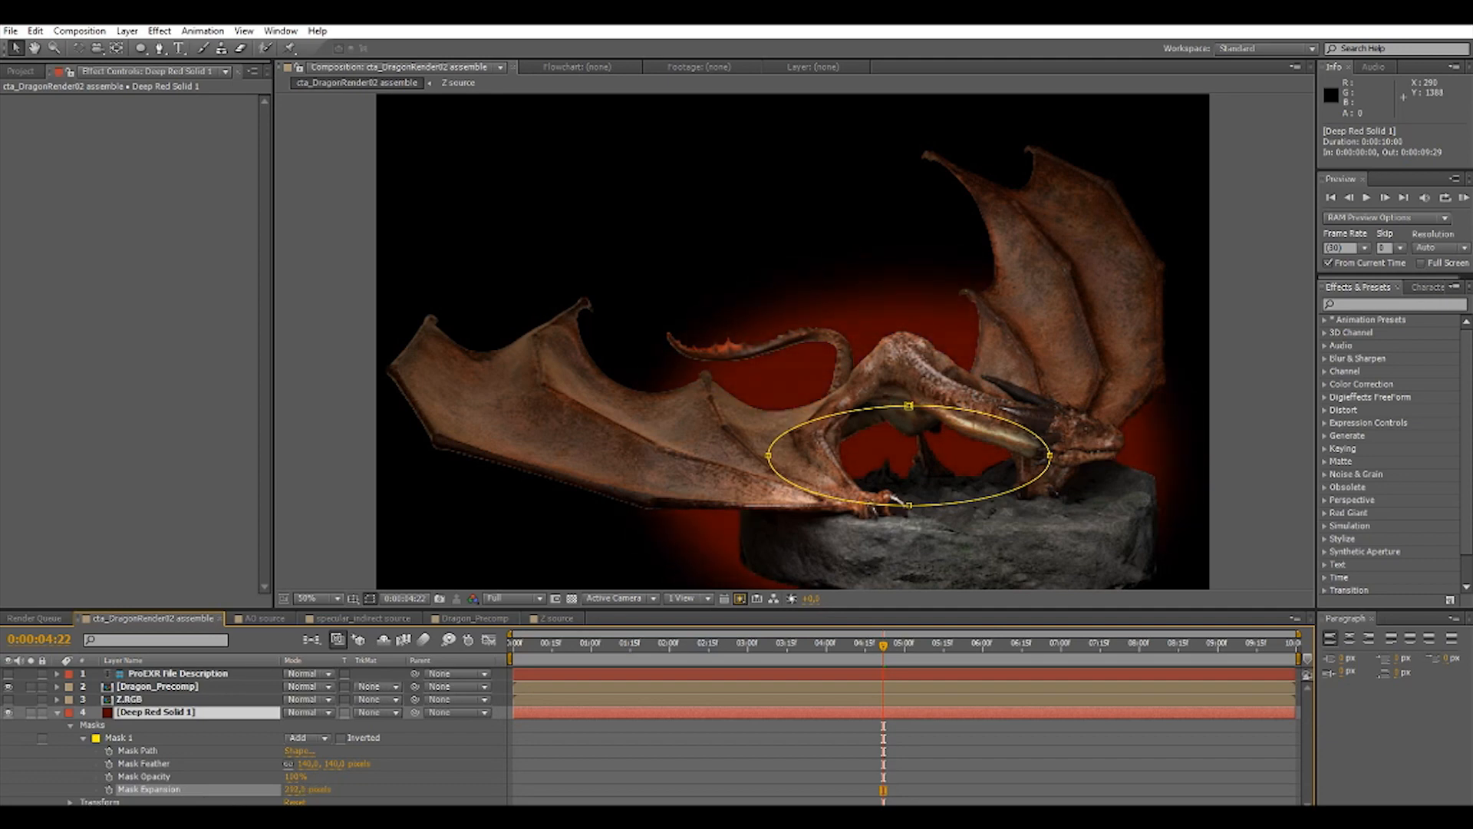
drag(383, 794, 366, 794)
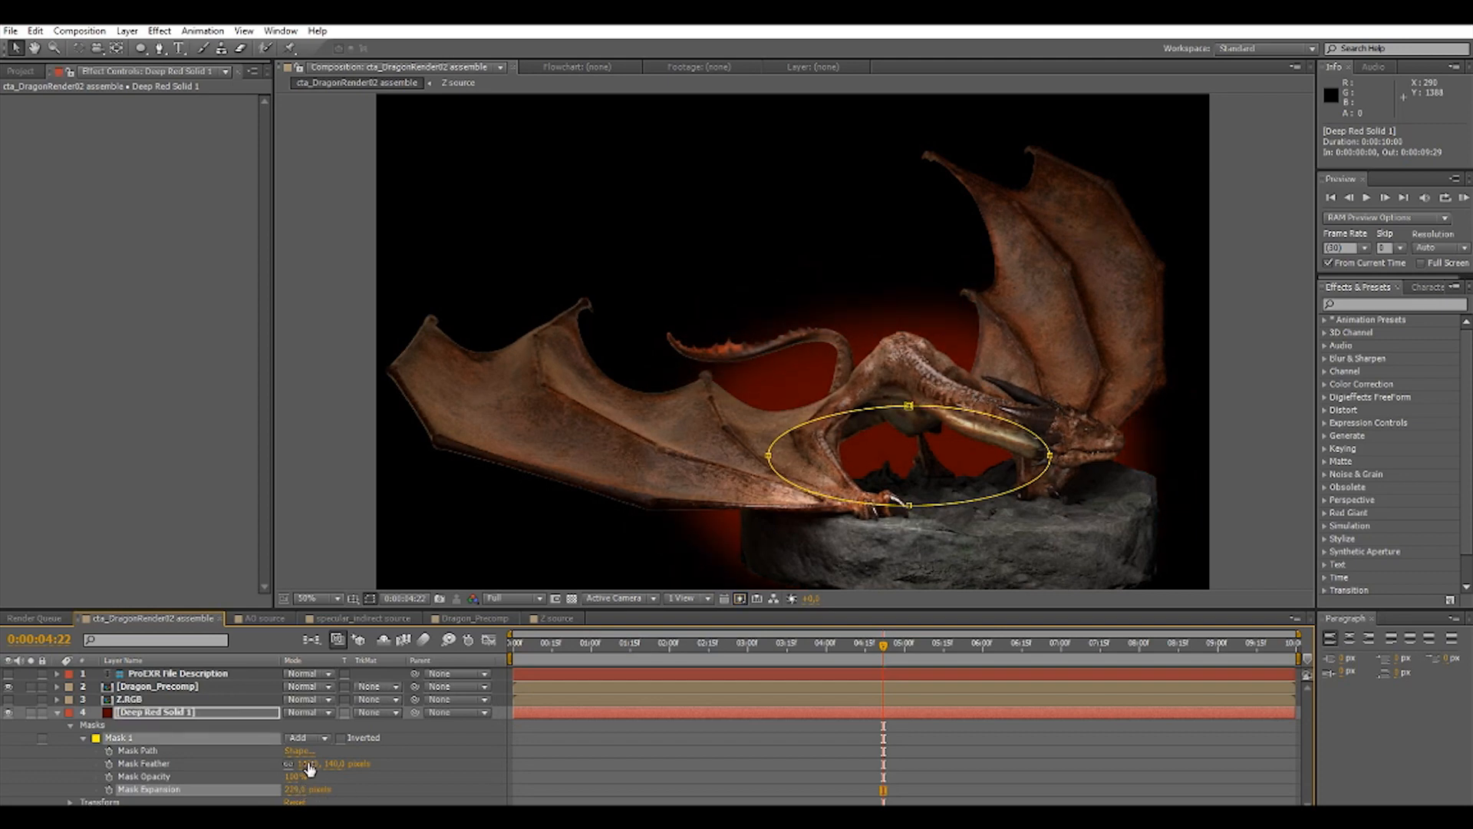
drag(307, 764, 398, 778)
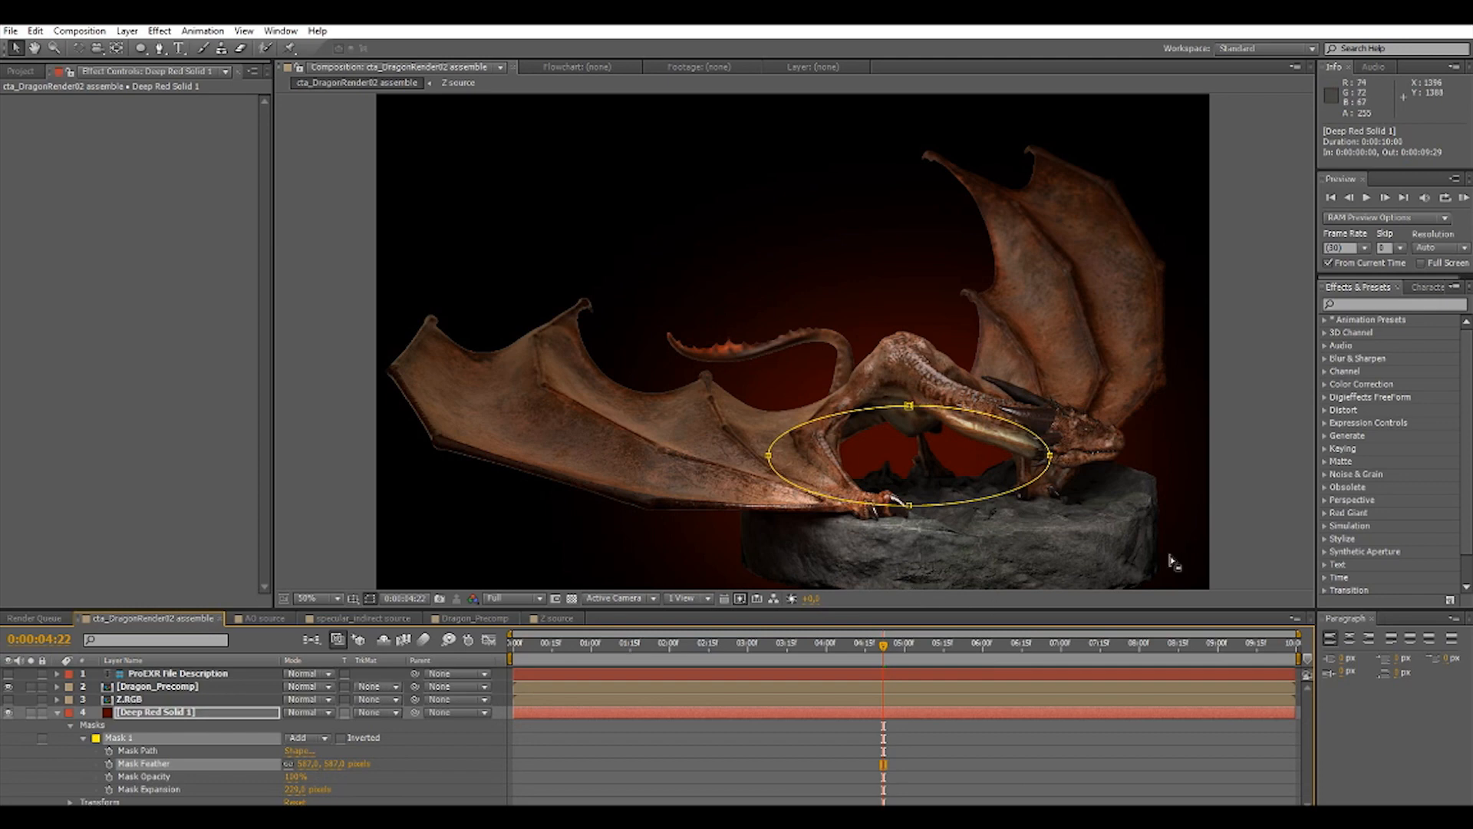
click(1268, 372)
Examine the composite at 100% zoom, checking the tail, wings, body, head and rock against the red glow.
click(321, 597)
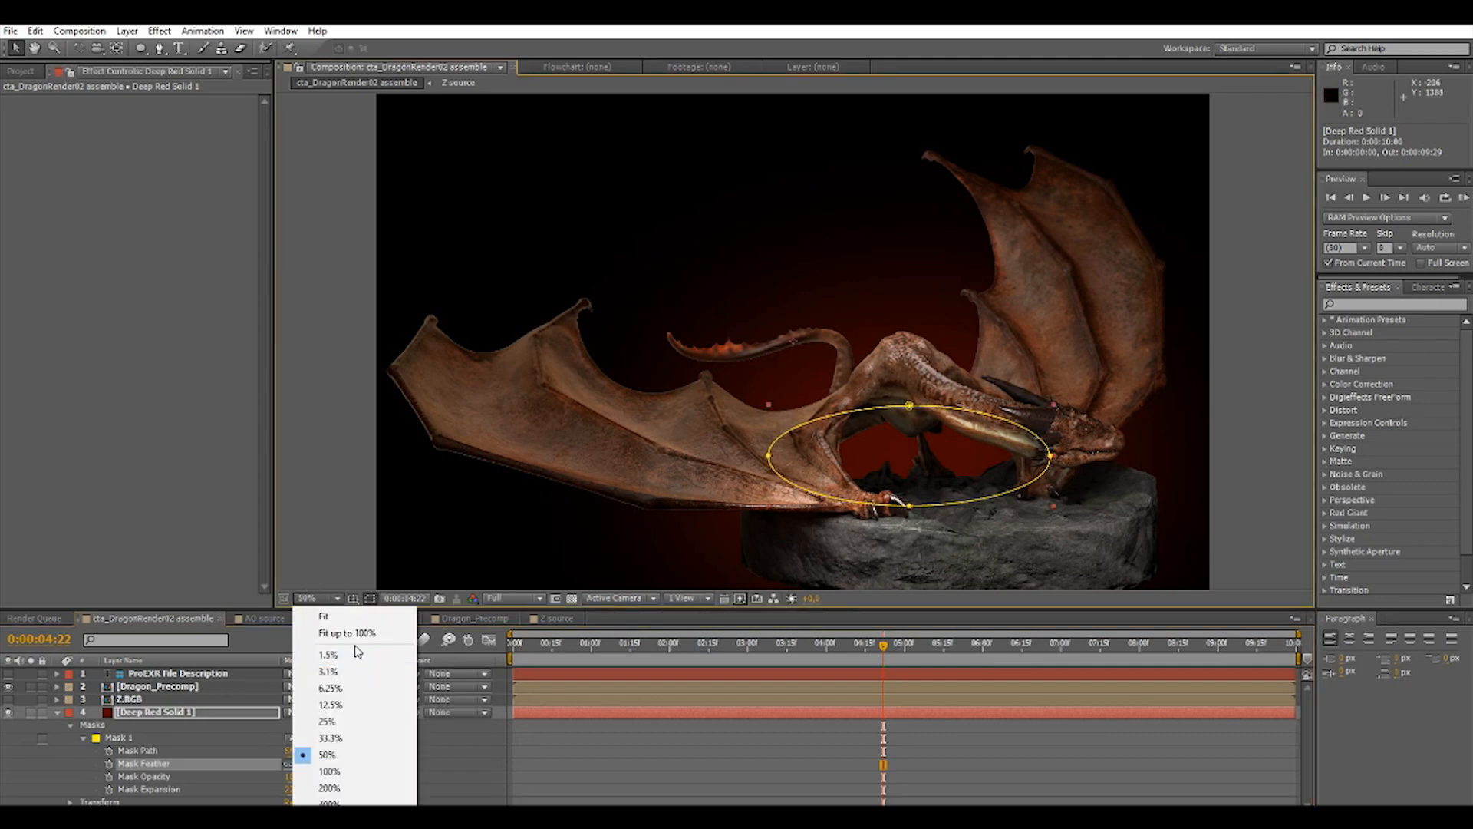
click(360, 771)
click(177, 674)
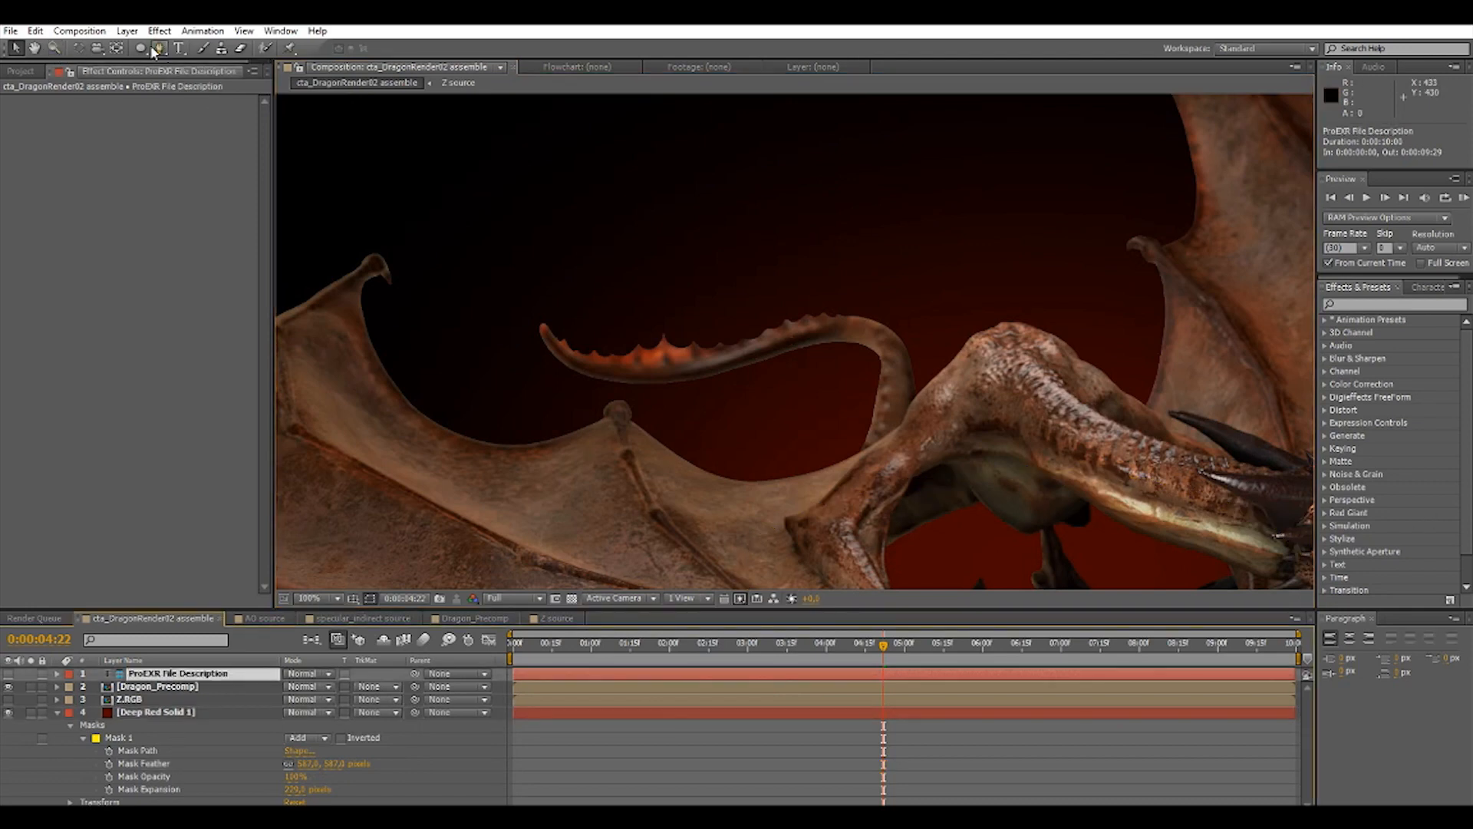
click(35, 48)
drag(1210, 485, 814, 337)
drag(1002, 448, 921, 391)
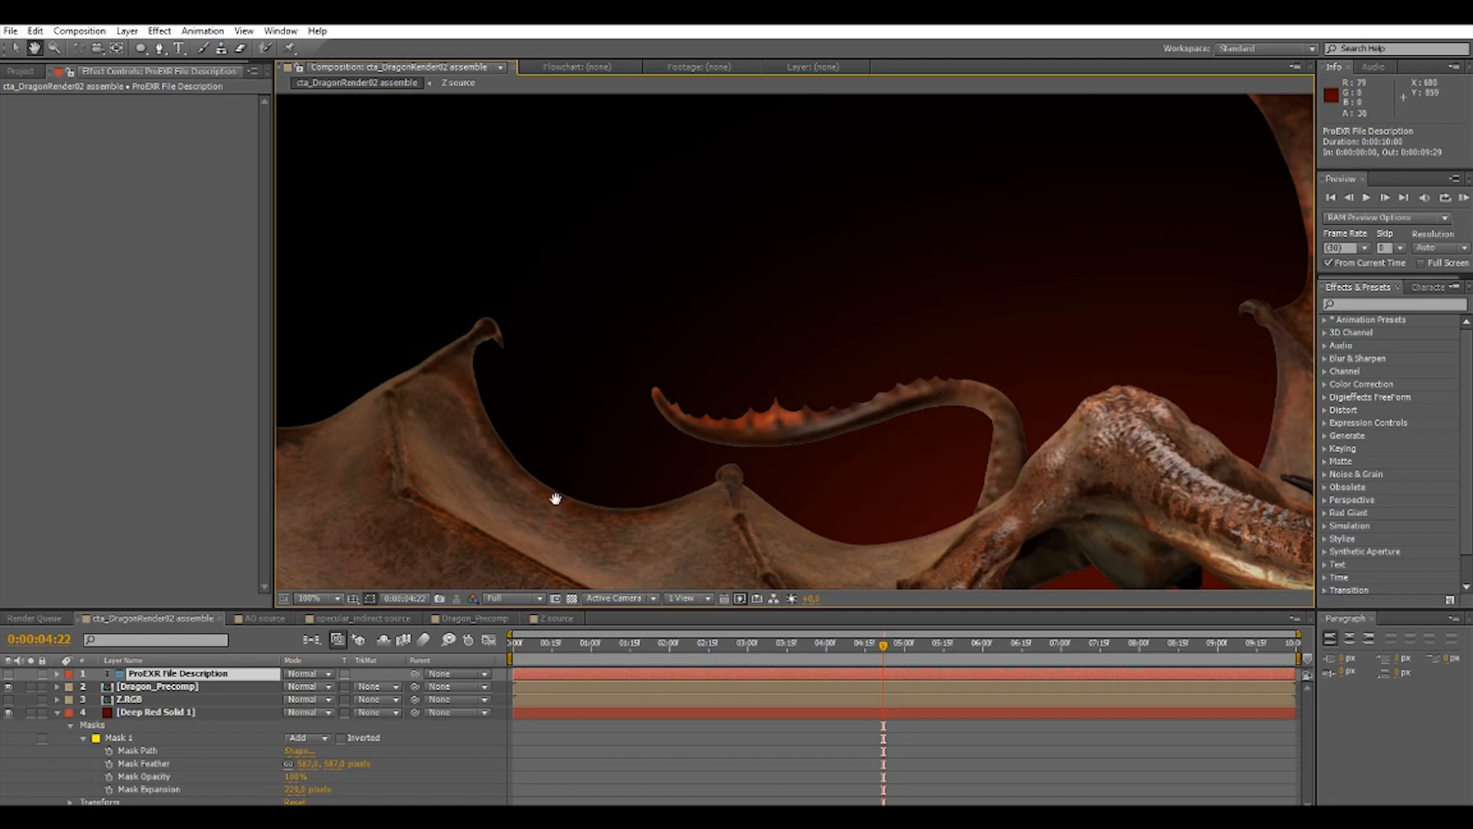
drag(754, 436, 1059, 422)
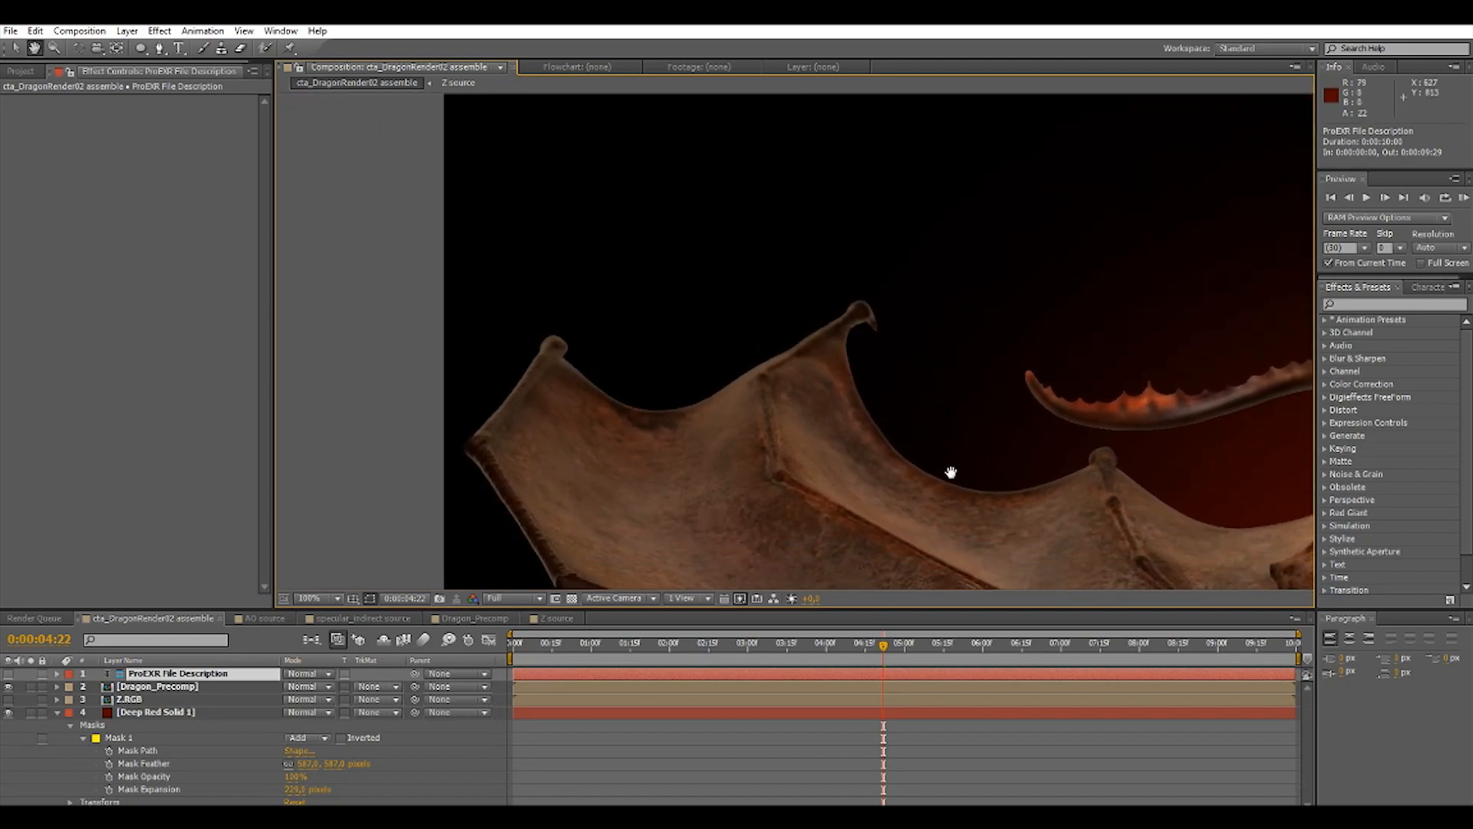
drag(1030, 414, 634, 411)
drag(1122, 415, 924, 486)
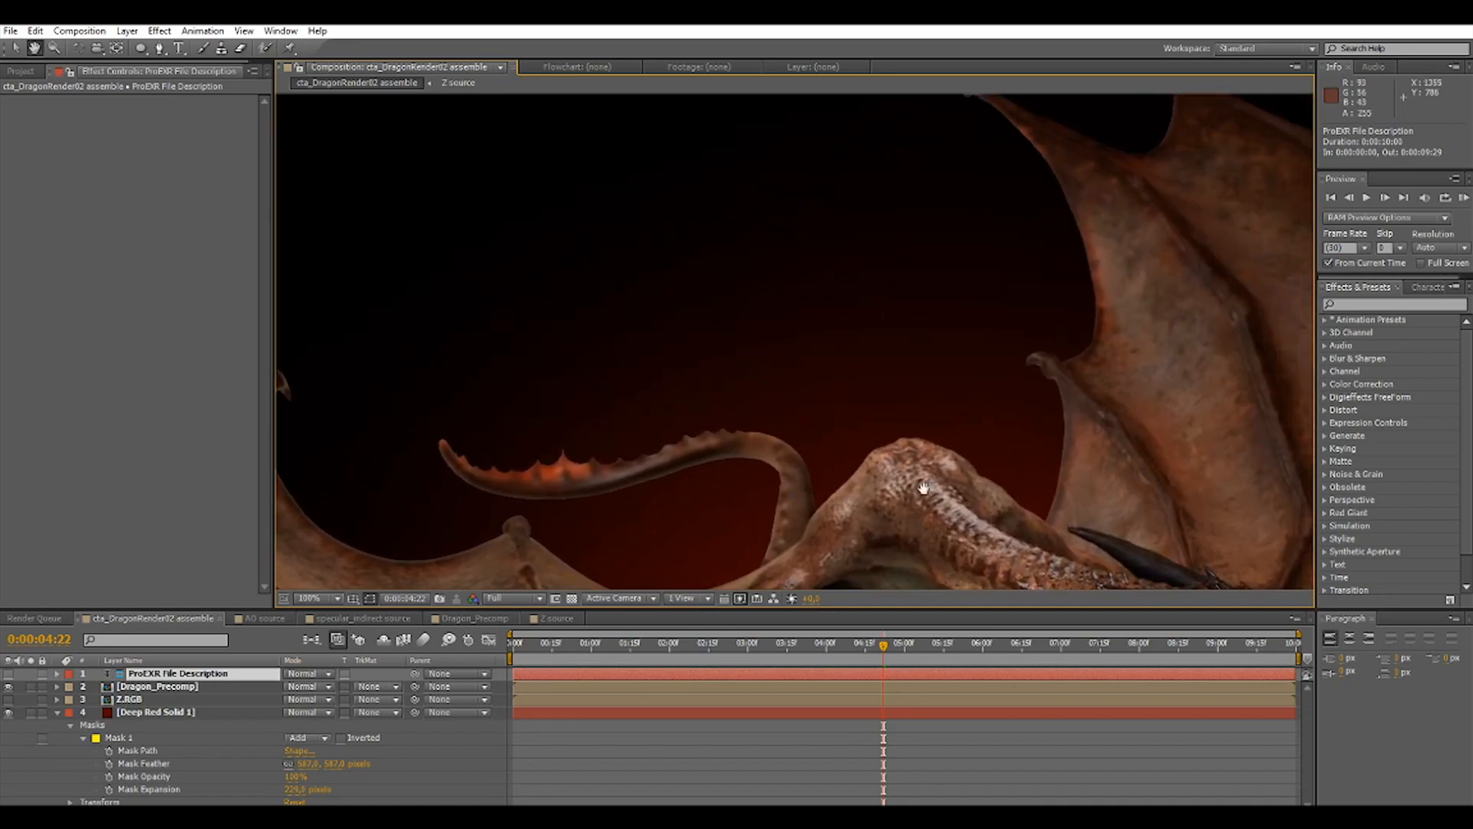
drag(1039, 403, 920, 496)
drag(960, 433, 917, 522)
drag(865, 369, 951, 138)
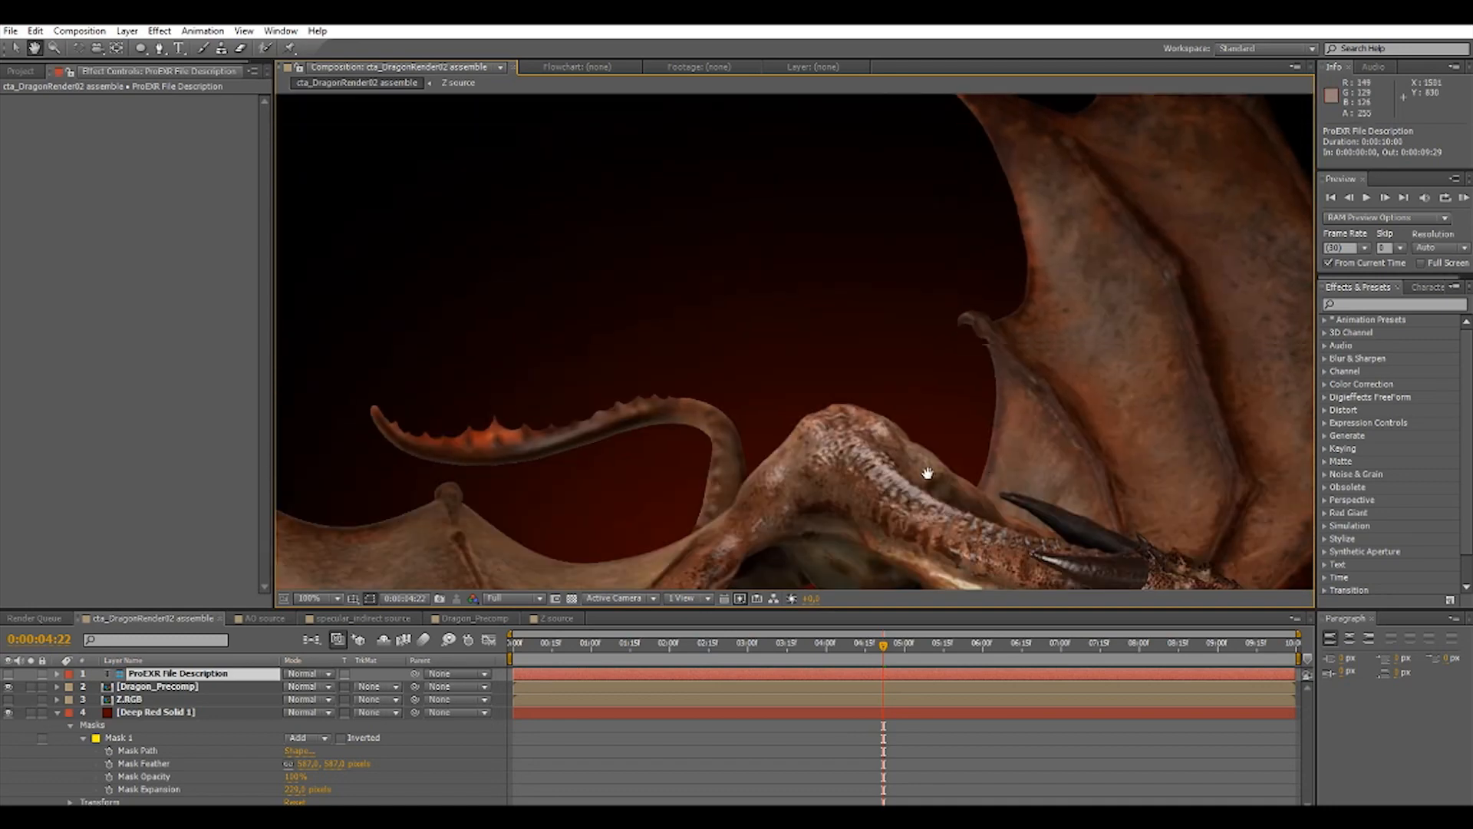
drag(927, 473, 945, 230)
drag(958, 543, 827, 505)
drag(1037, 469, 910, 480)
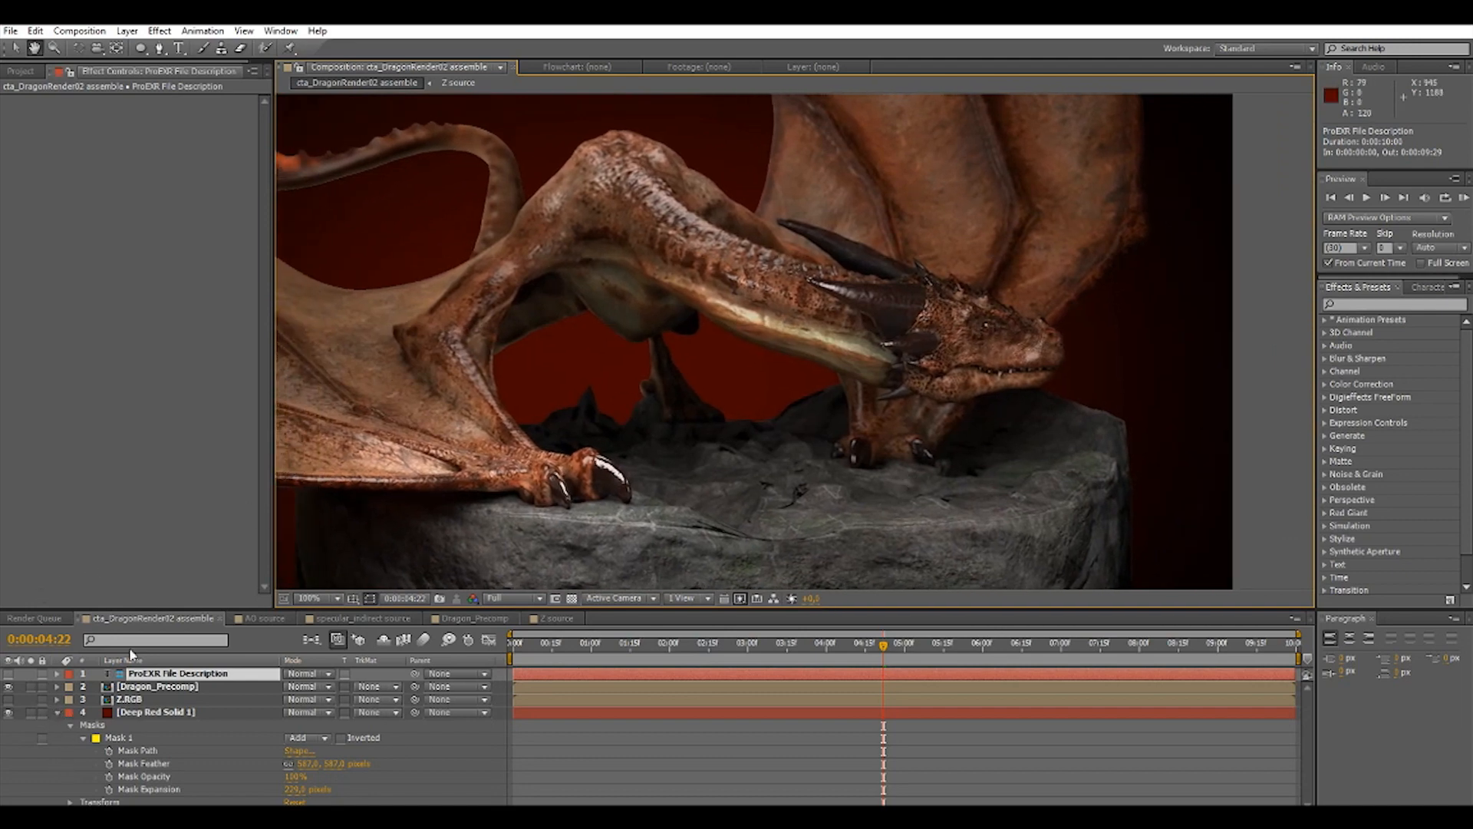
click(23, 48)
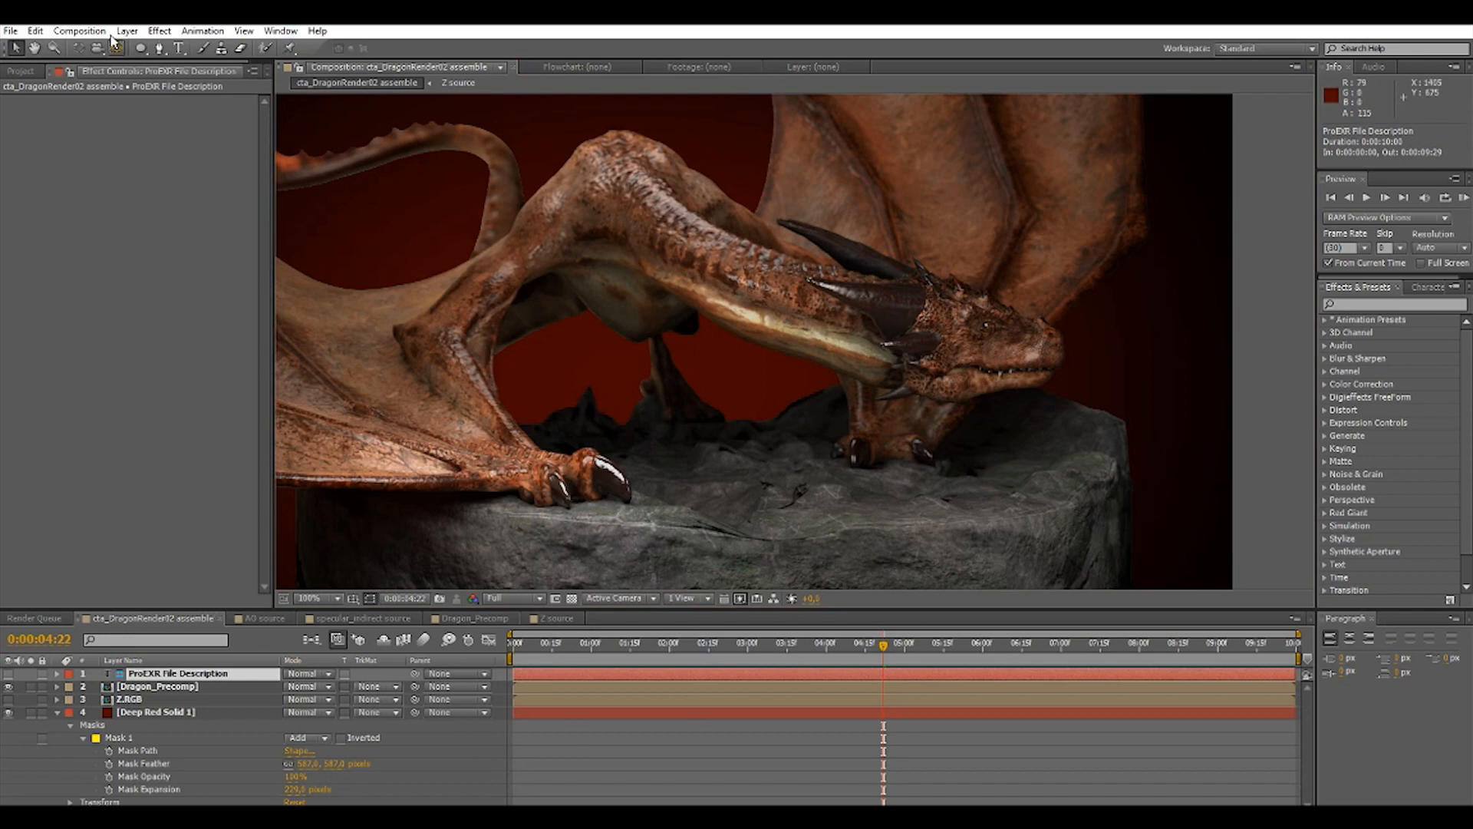
Queue the current frame of the assemble composition for saving as a still image file.
click(83, 32)
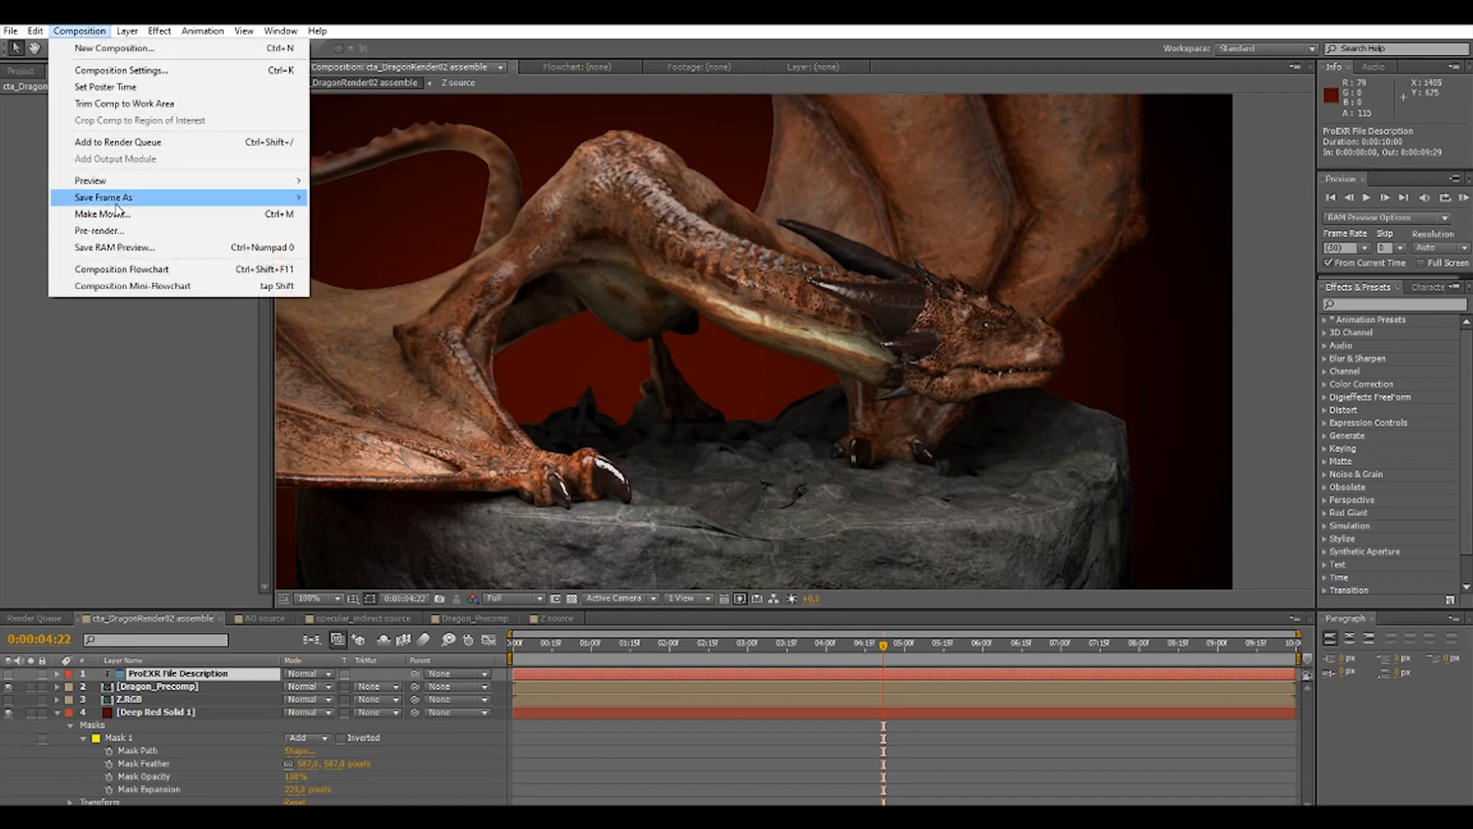
mouse_move(117, 201)
click(419, 200)
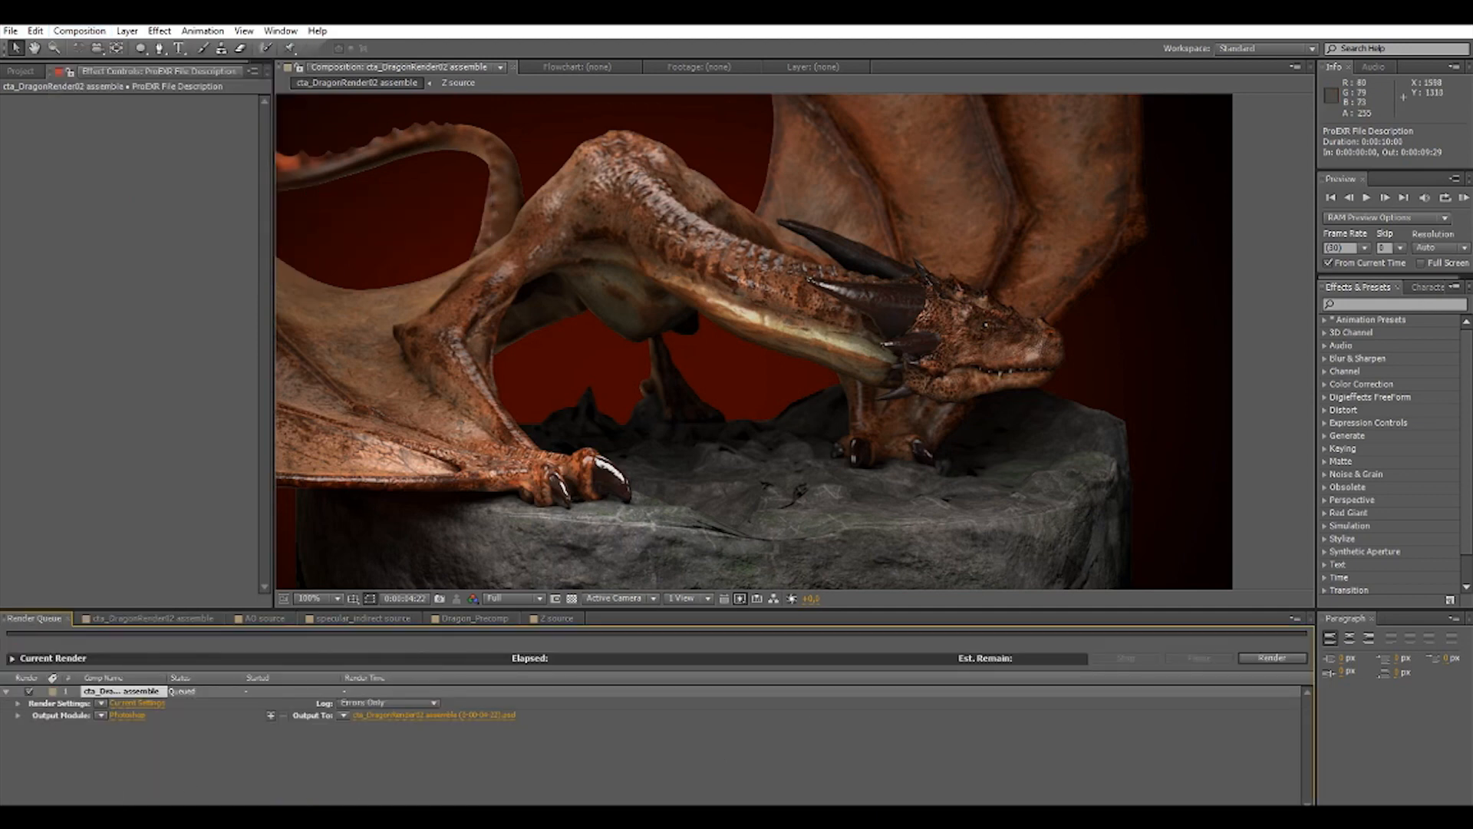
Override Current Settings for both Quality and Resolution in the queued frame's render settings.
click(142, 704)
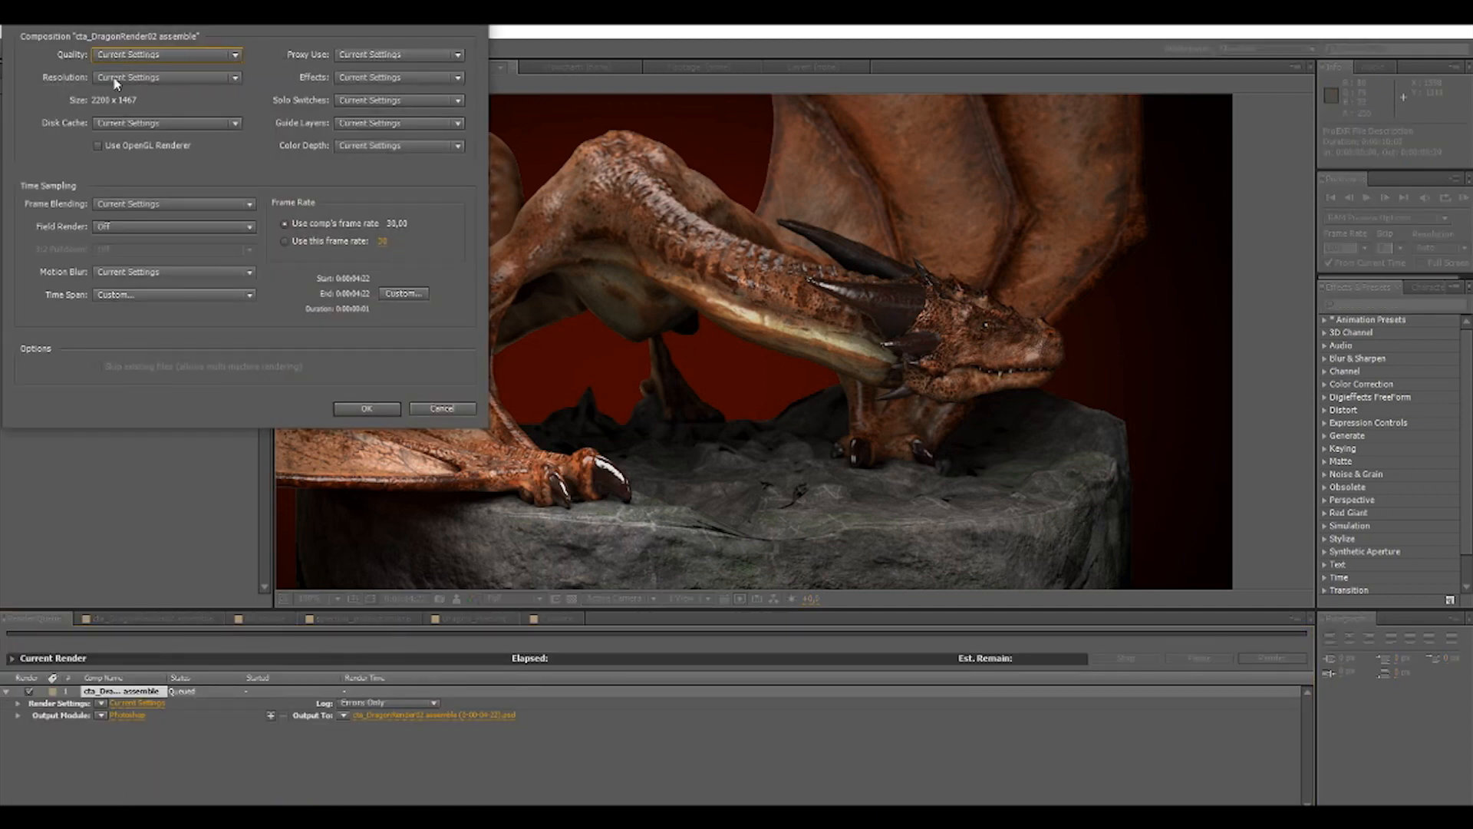
click(154, 54)
click(149, 95)
click(146, 77)
click(146, 115)
click(368, 413)
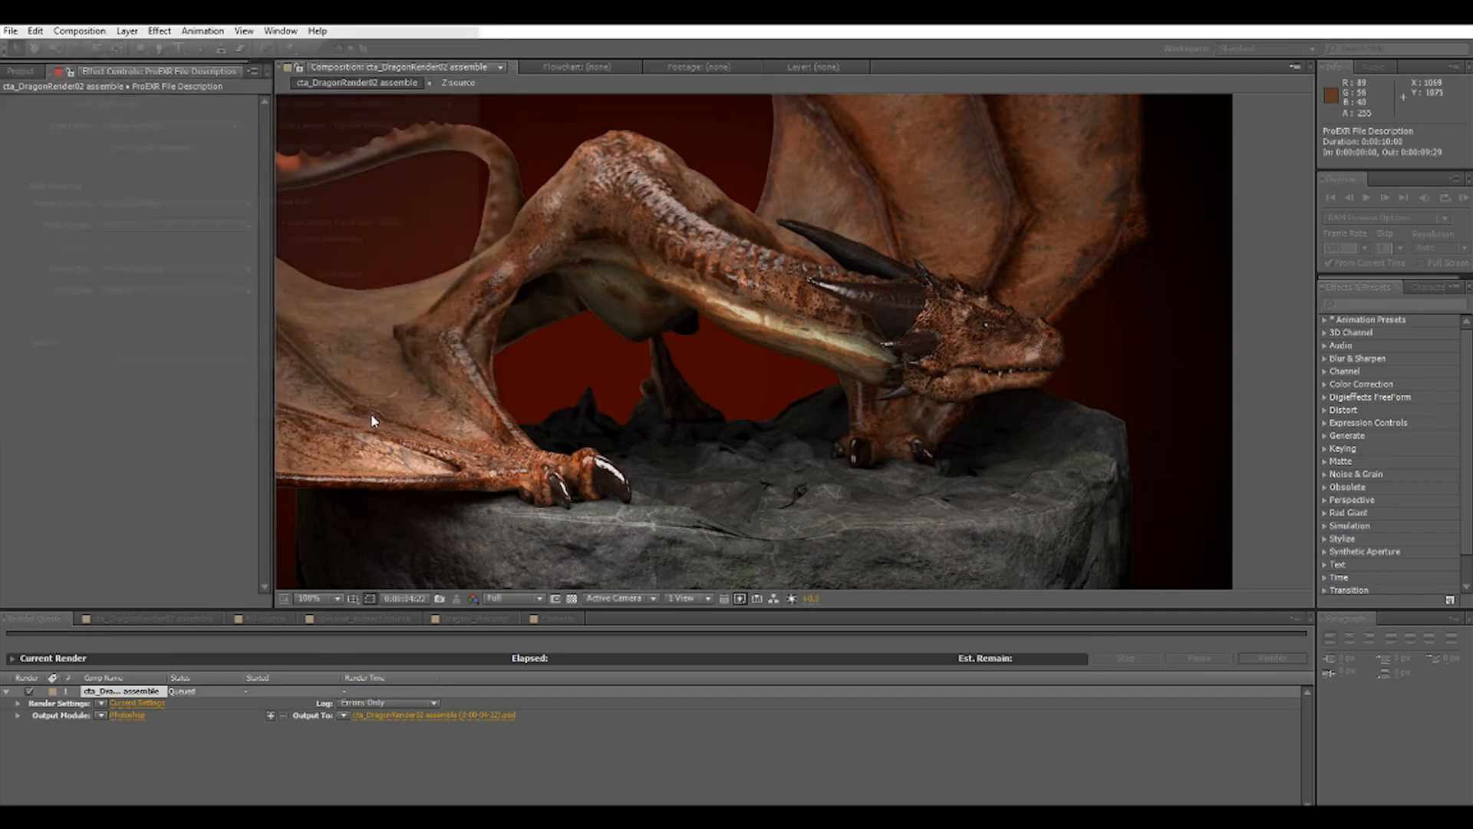
Set the queued frame's output module to the JPEG Sequence format with RGB channels.
click(129, 714)
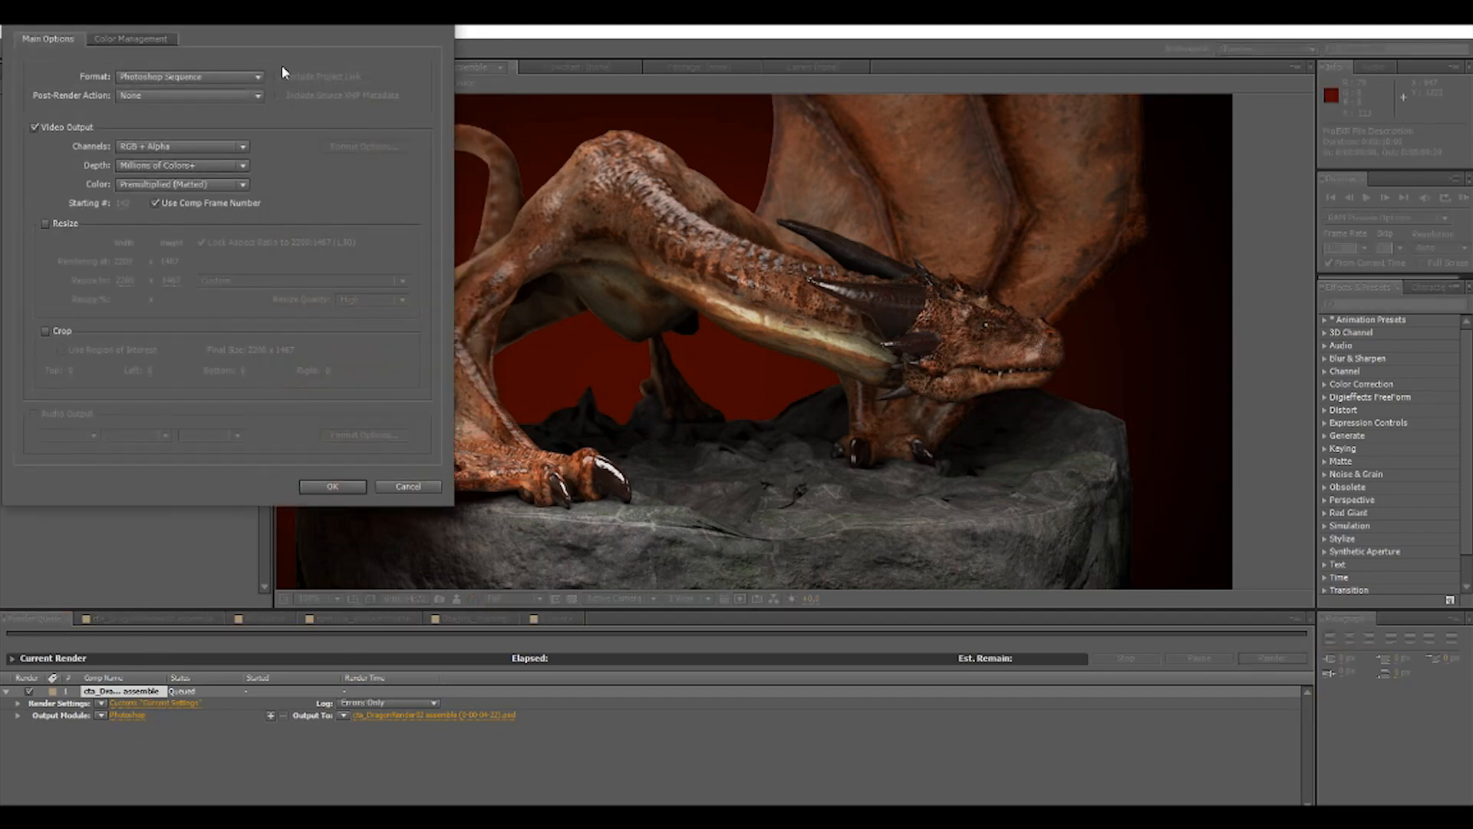
click(192, 76)
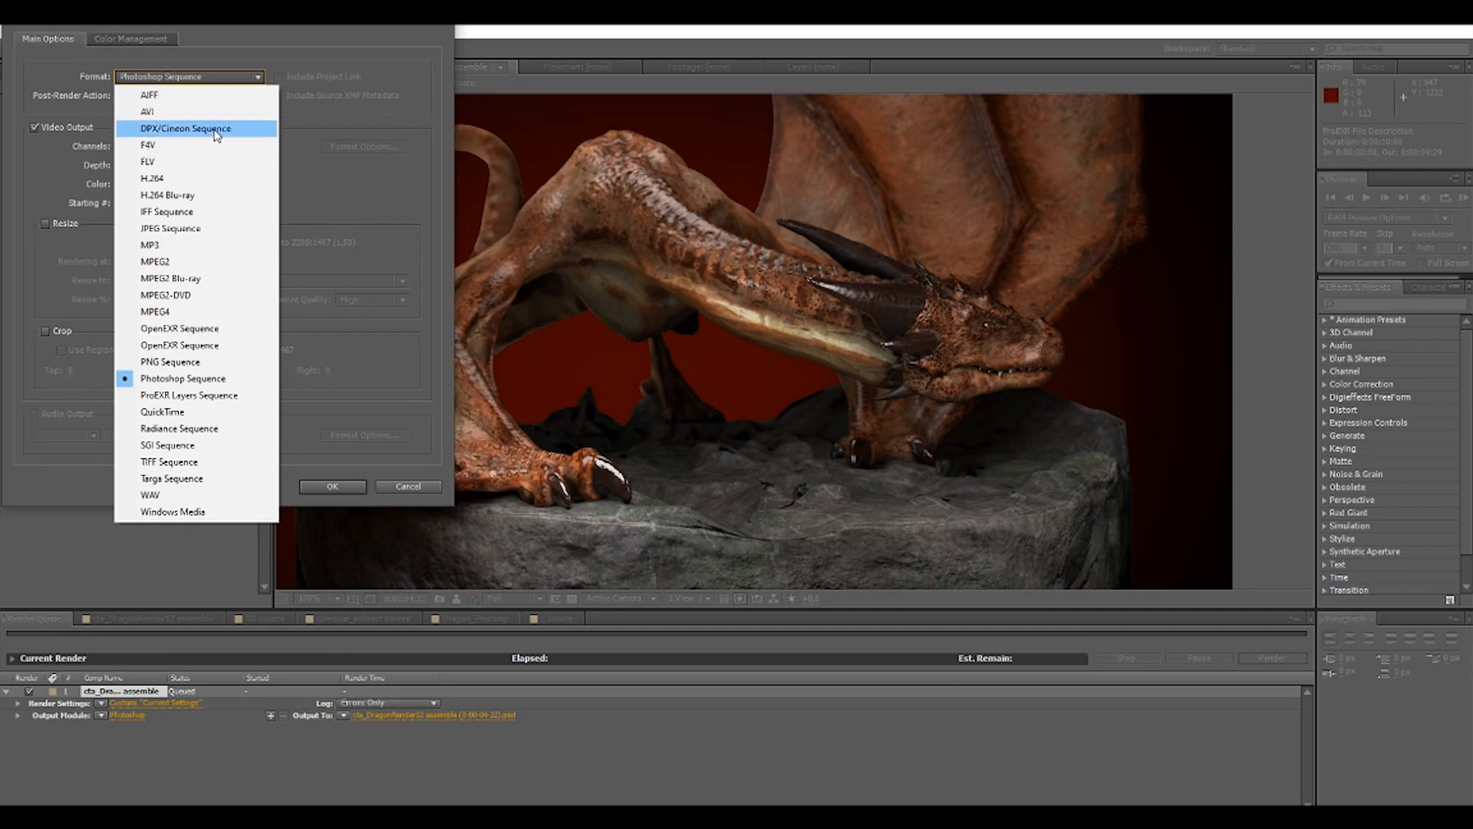
click(193, 228)
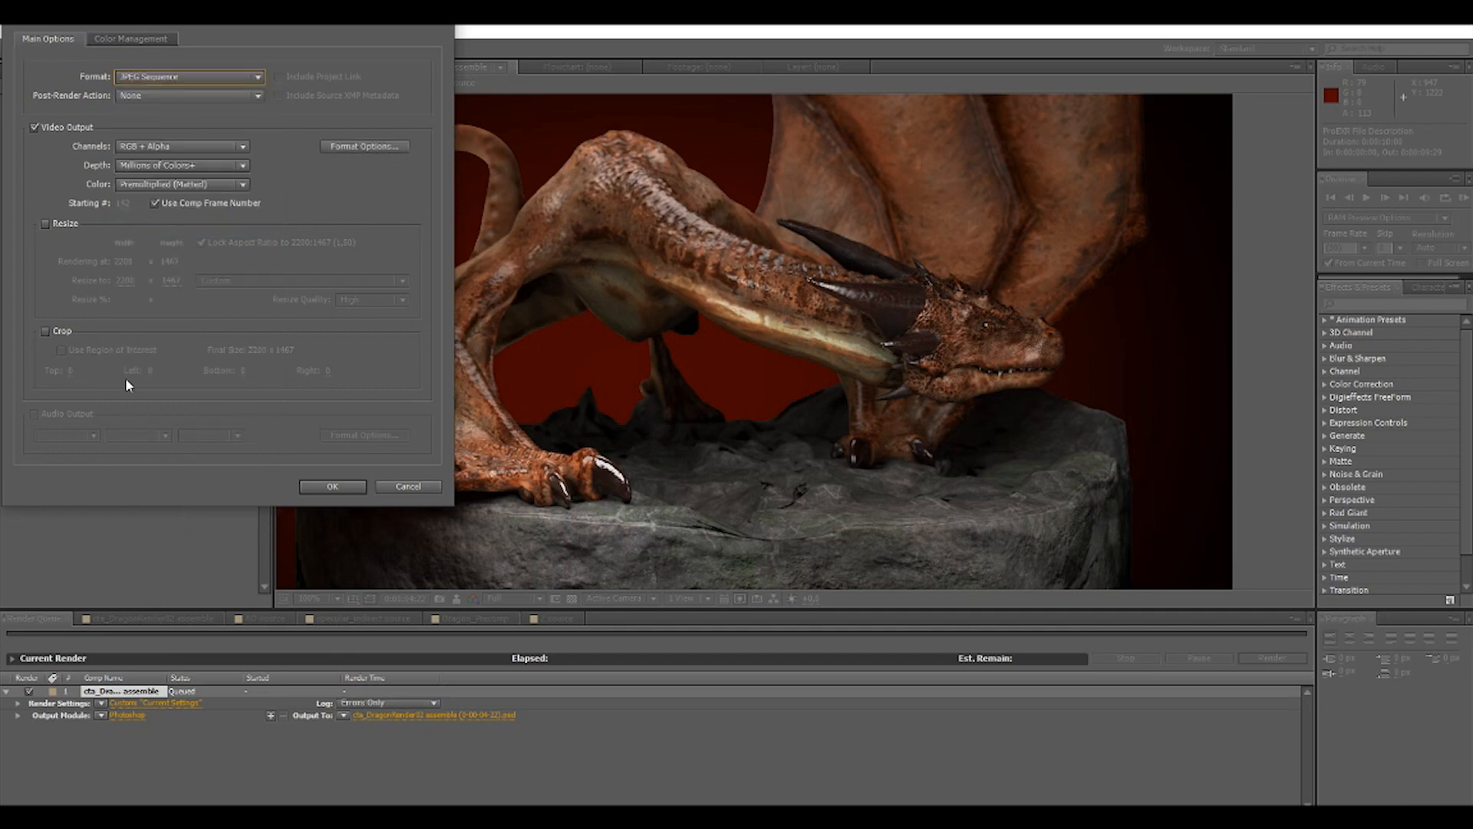
click(184, 147)
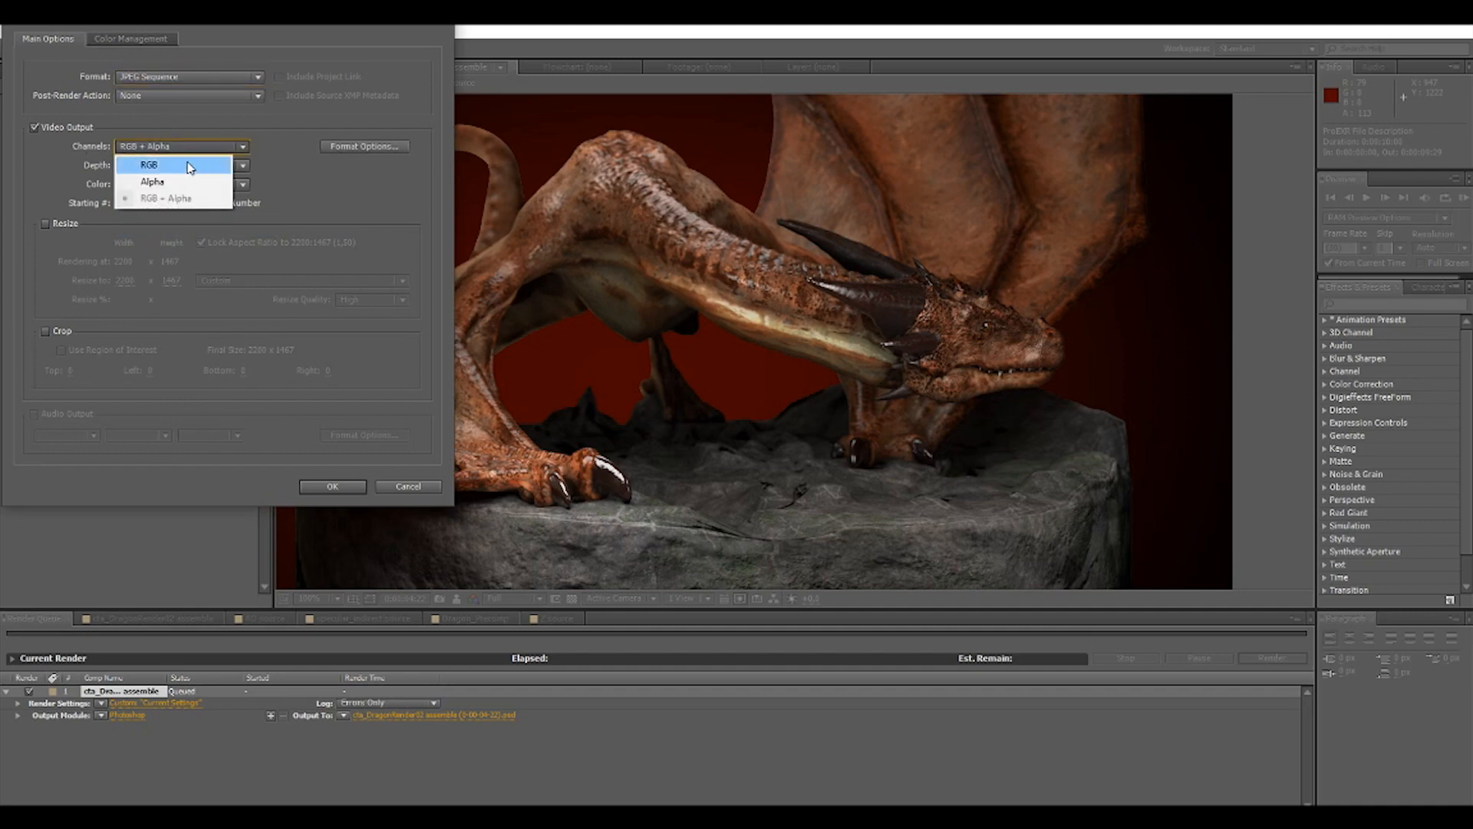
click(186, 167)
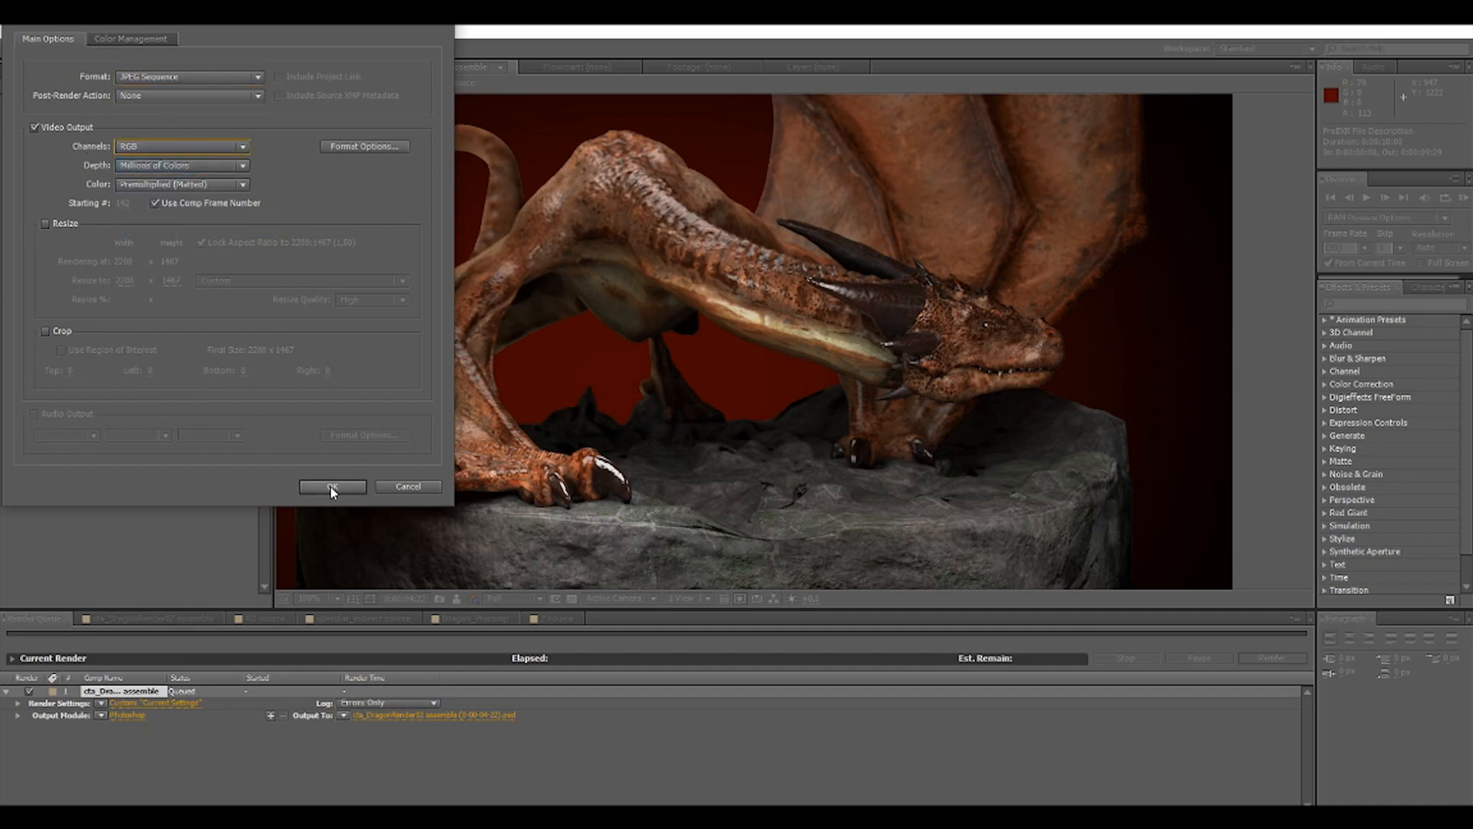
click(332, 487)
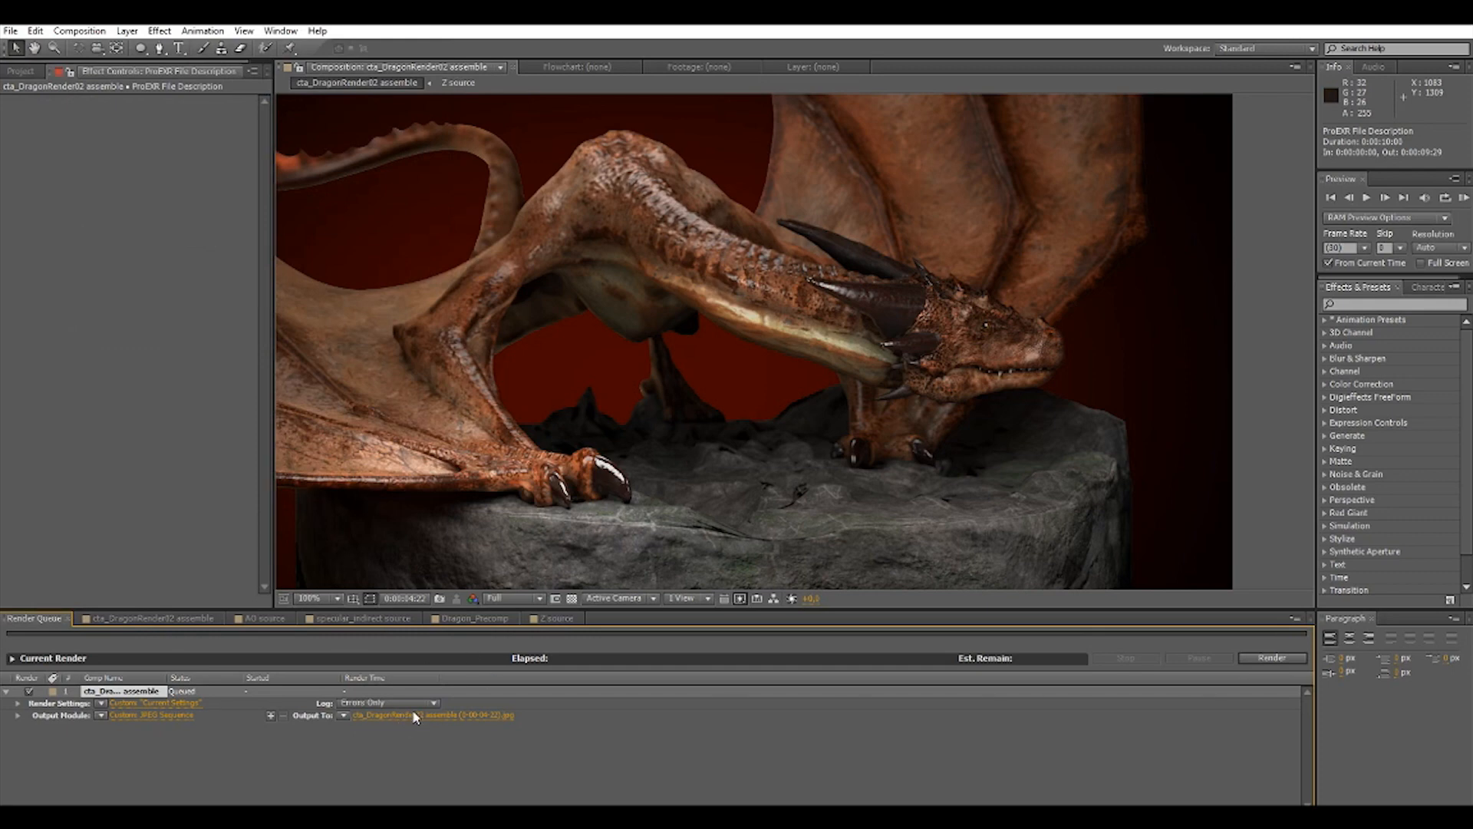